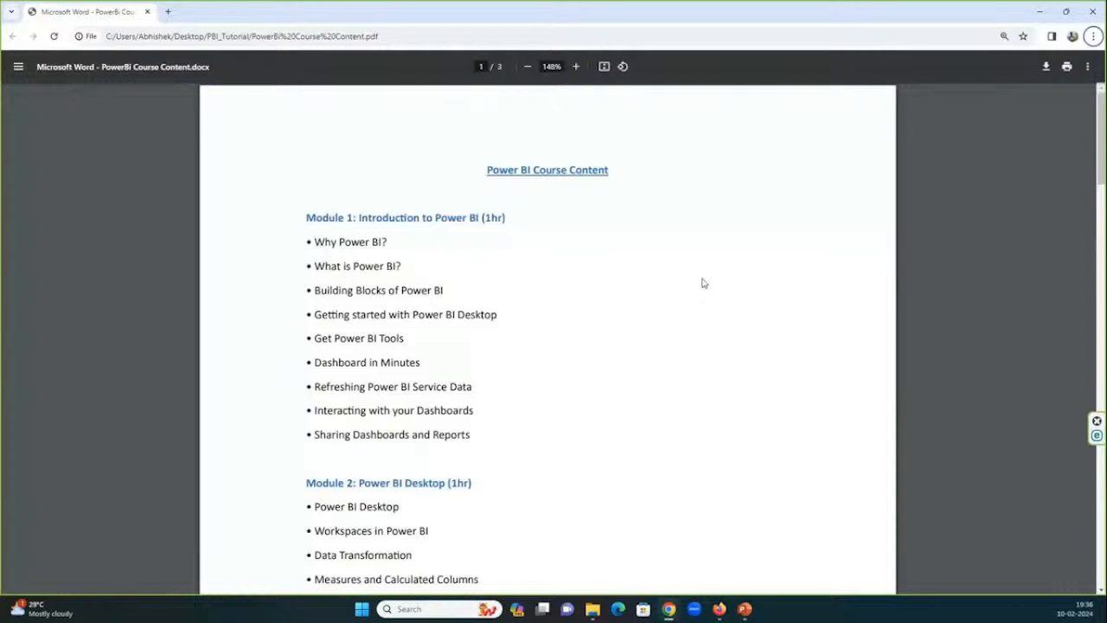
Search Google for "powerbi" in a new browser tab.
scroll(703, 283, up, 4)
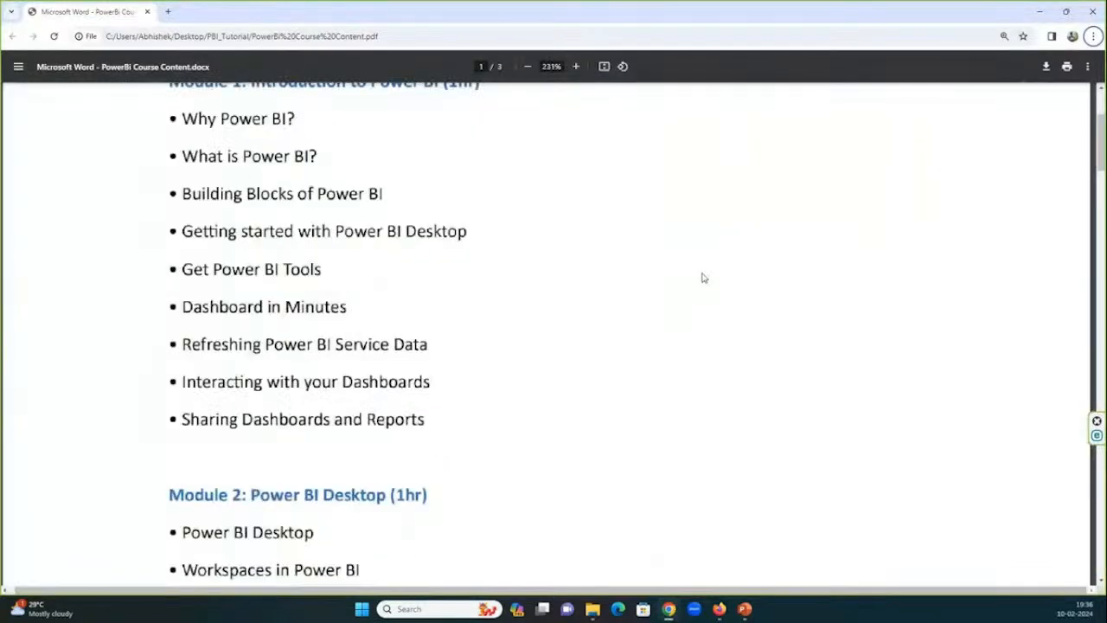
scroll(703, 282, down, 3)
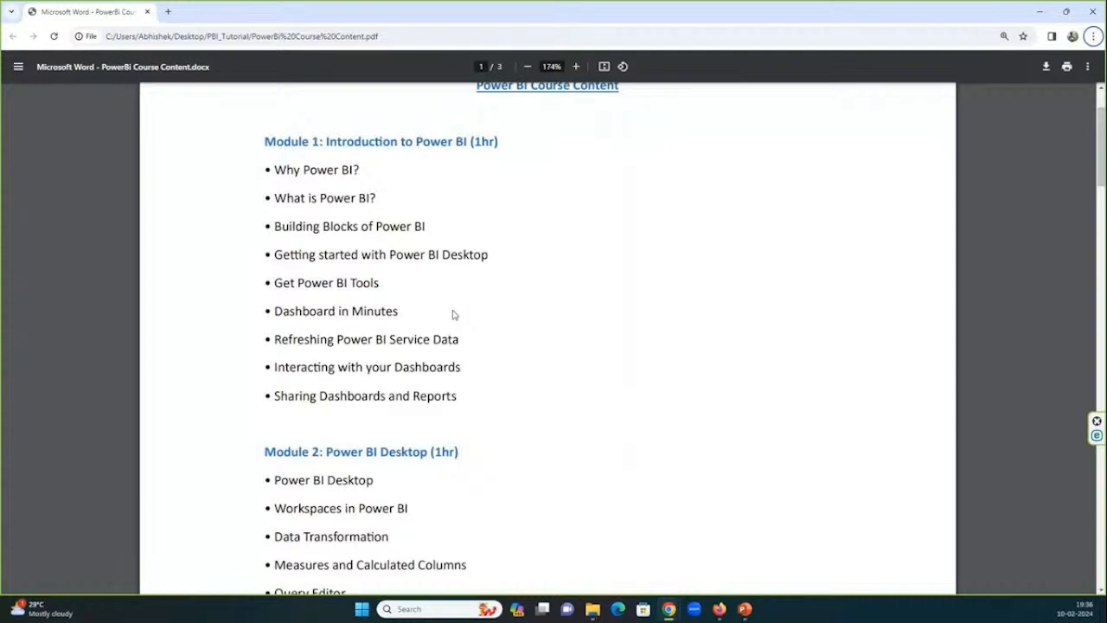
click(167, 12)
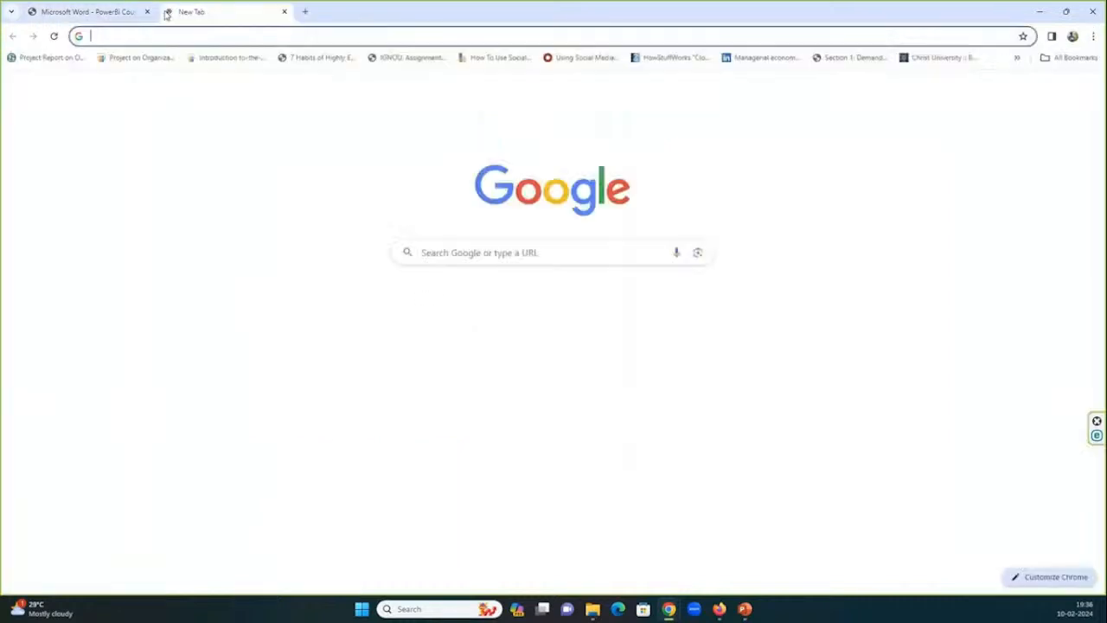
text(powerbi)
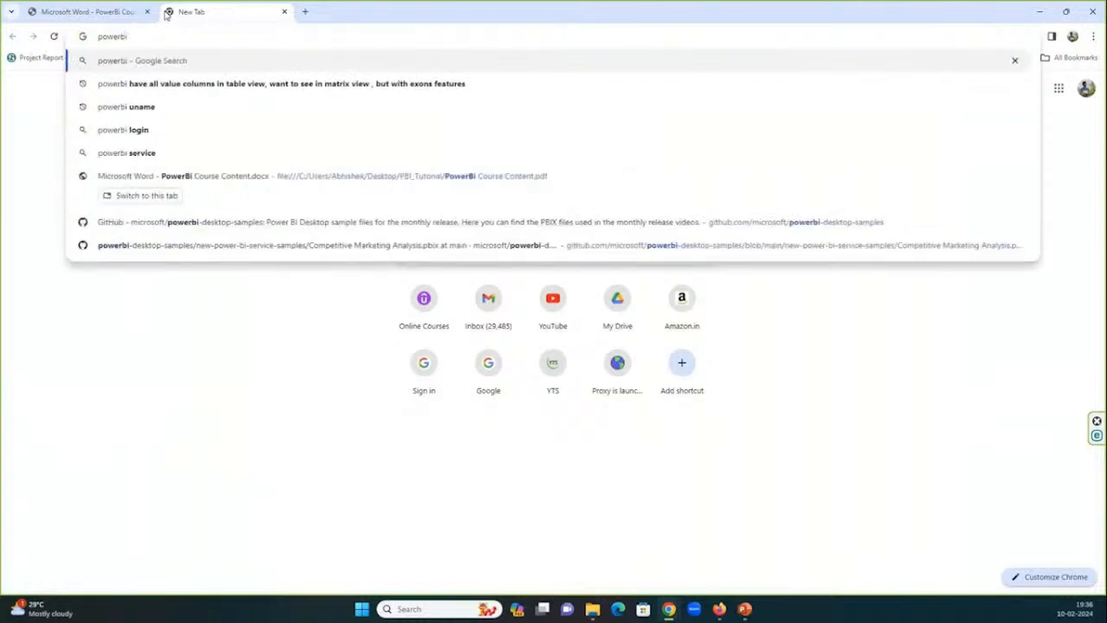
key(Return)
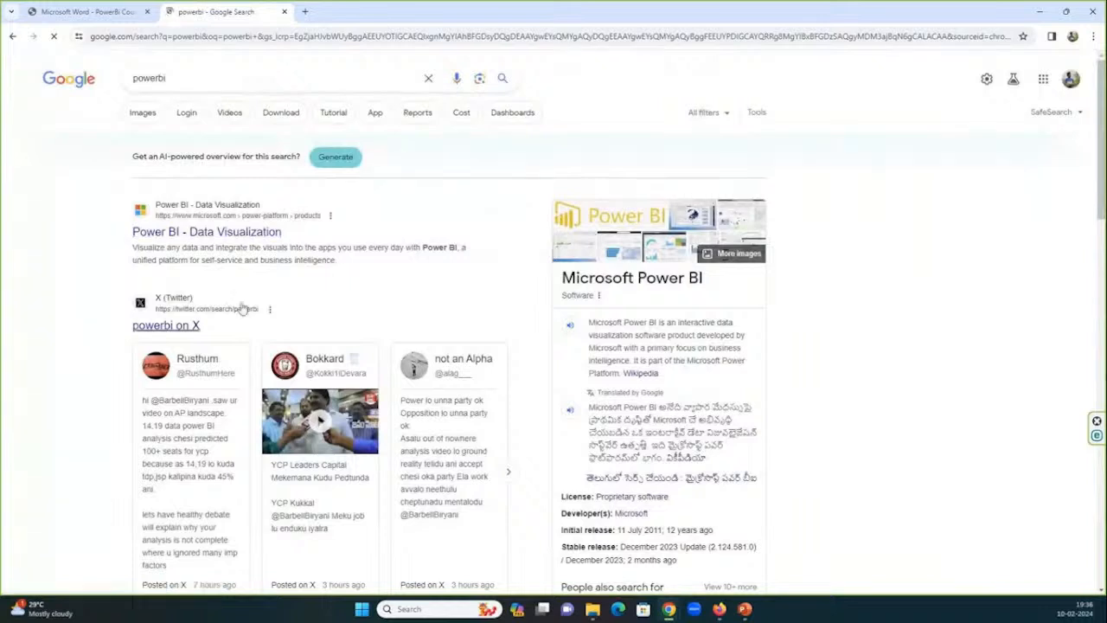
Refine the search to "powerbi download" and open the Downloads | Microsoft Power BI result.
click(211, 74)
text(down)
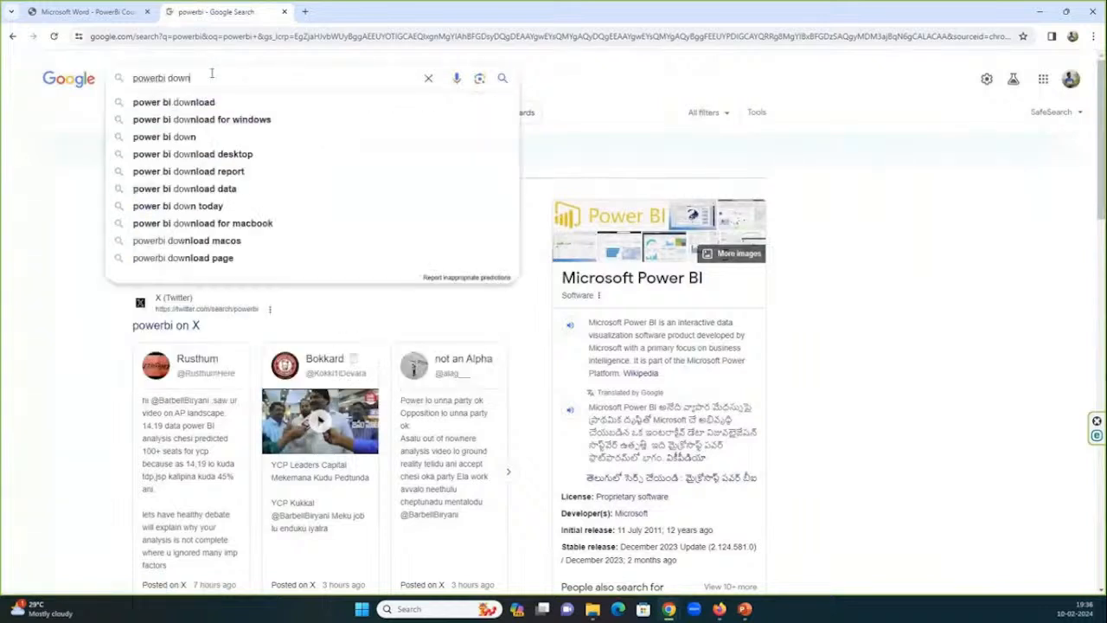
text(load)
key(Return)
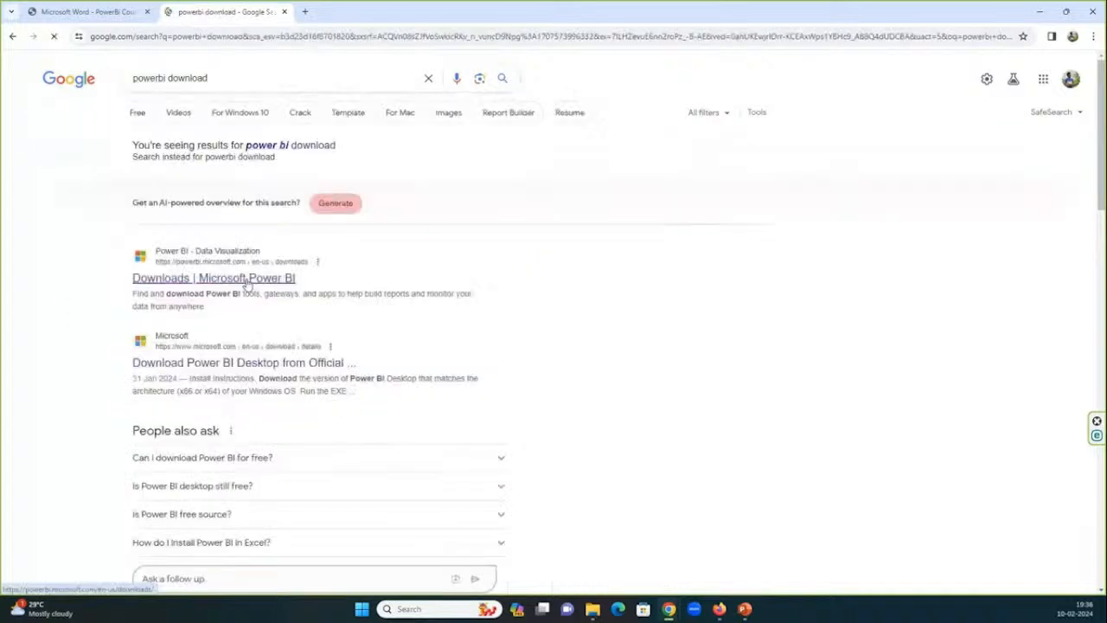
click(247, 278)
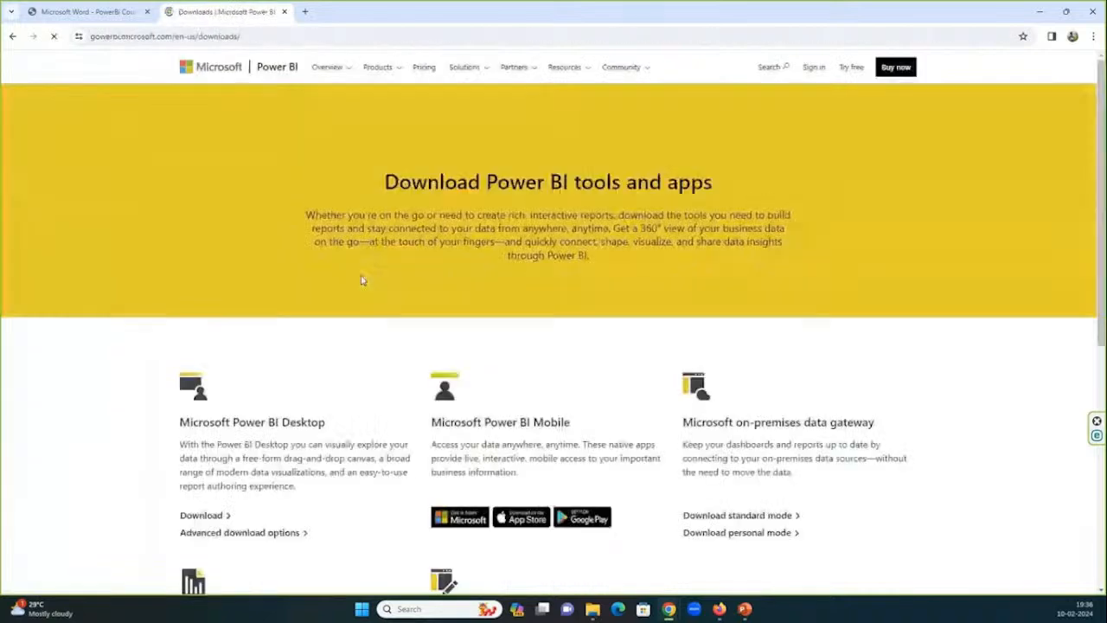
Try the Microsoft Power BI Desktop download, and decline opening Microsoft Store, closing its blank tab.
scroll(362, 279, down, 2)
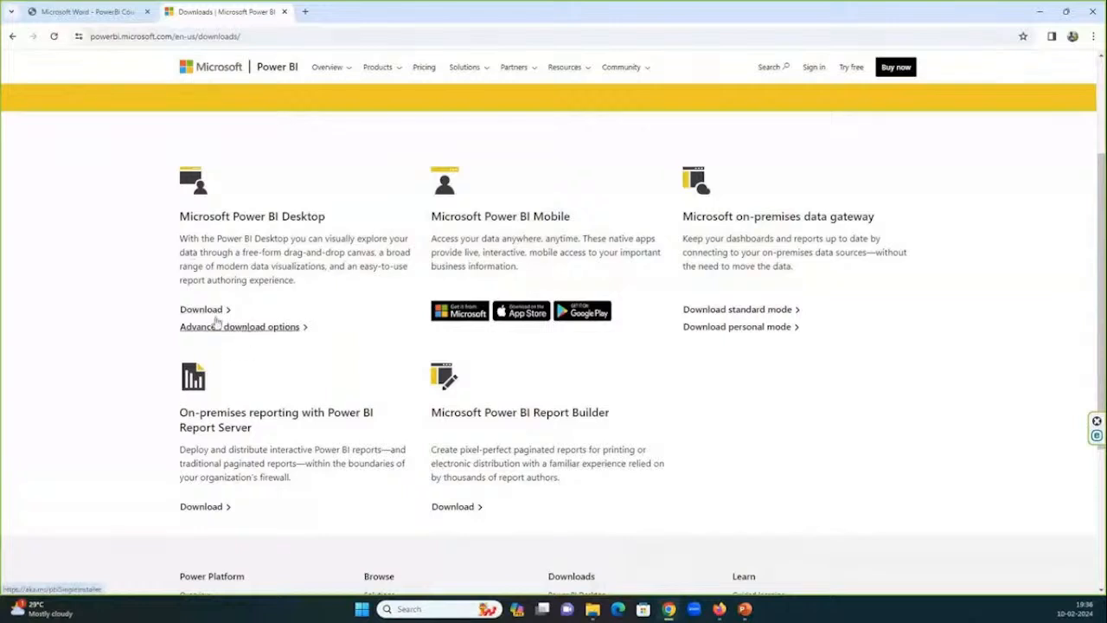
click(223, 310)
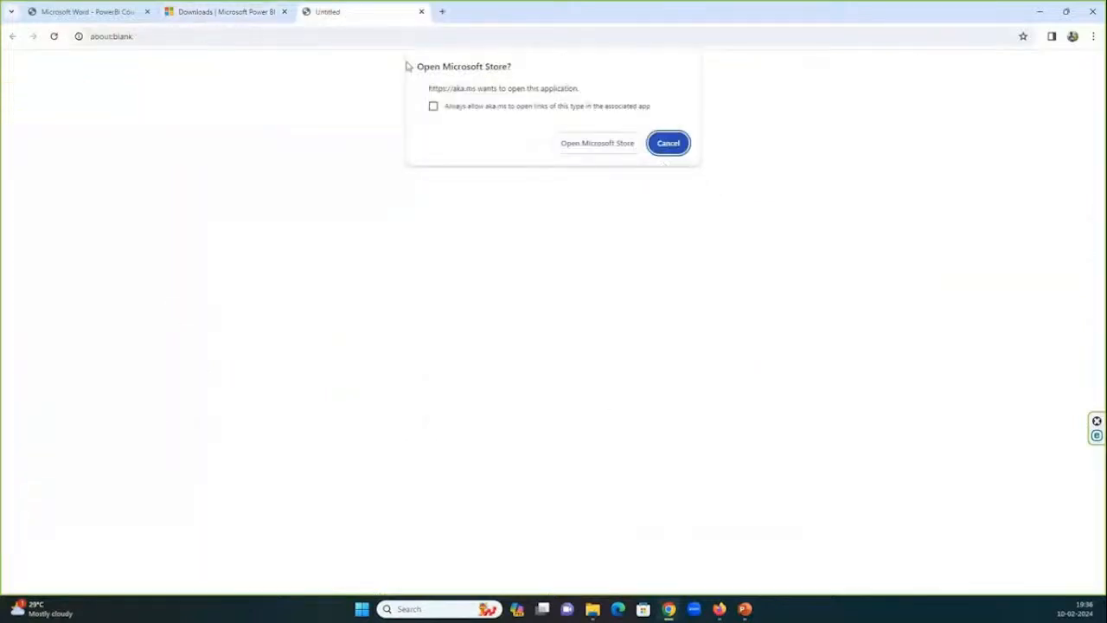
click(666, 143)
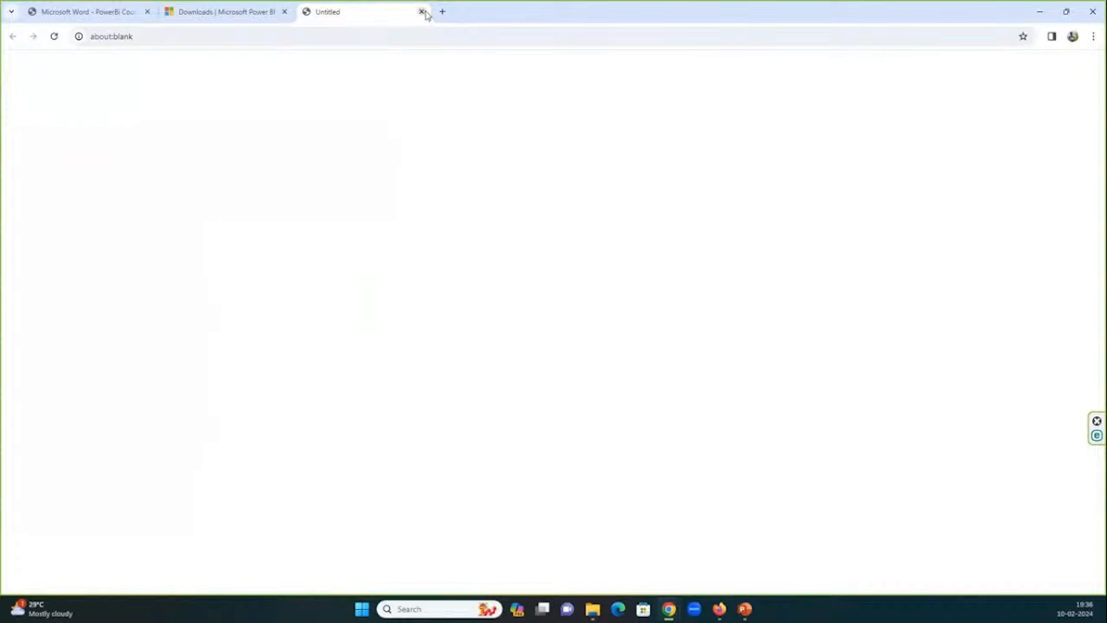
click(422, 12)
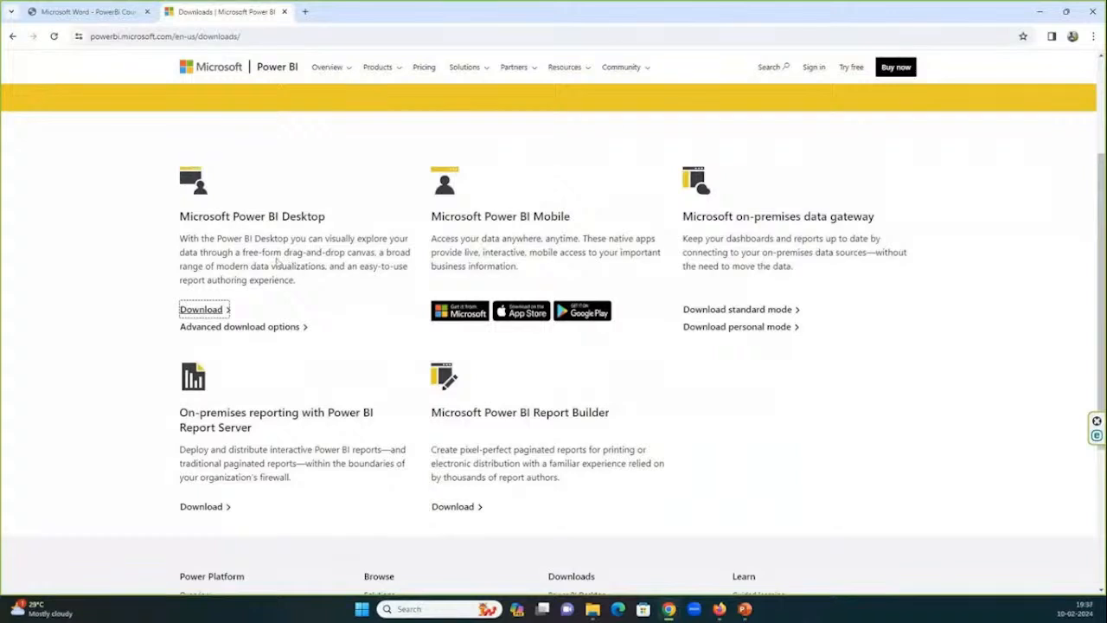
Return to the Power BI course content PDF and read through the topics of Modules 1 to 3.
click(101, 6)
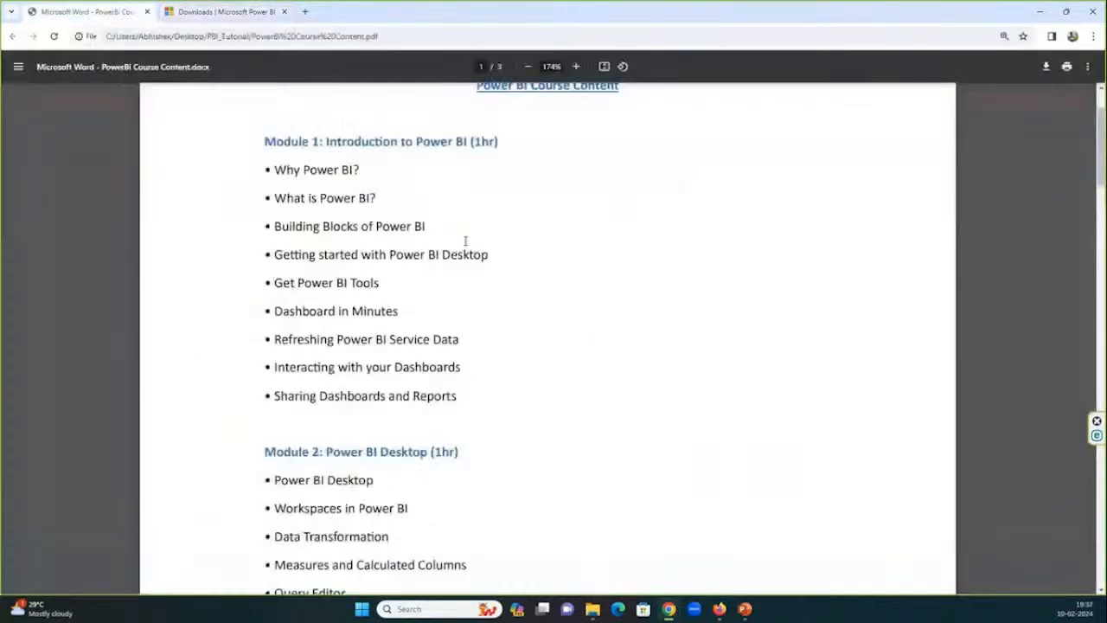
scroll(465, 241, down, 1)
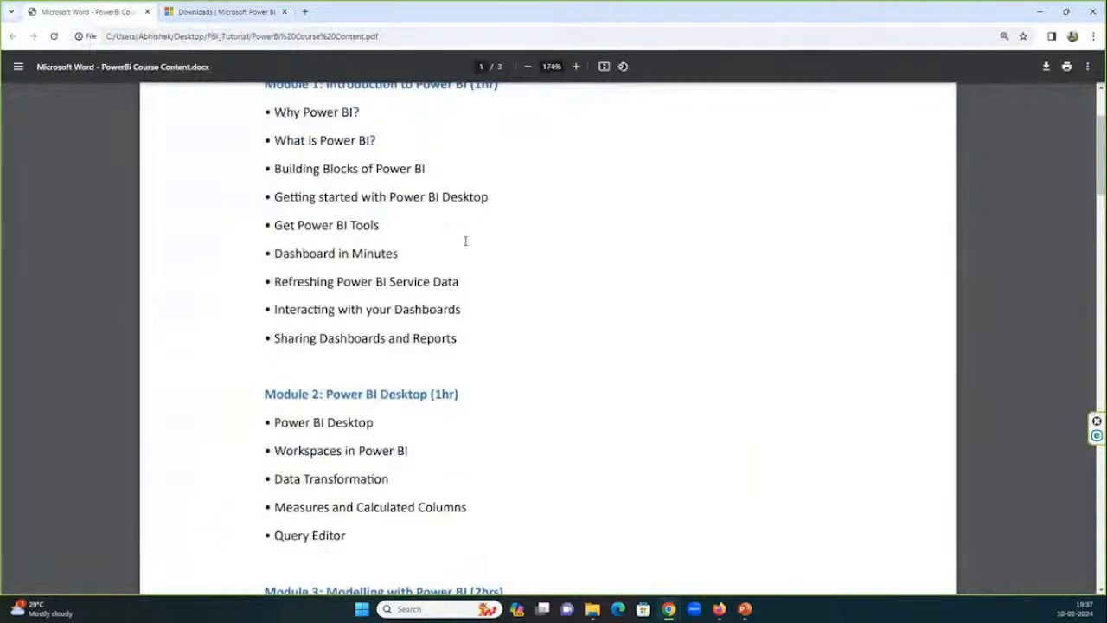
scroll(465, 241, down, 1)
scroll(465, 241, down, 1)
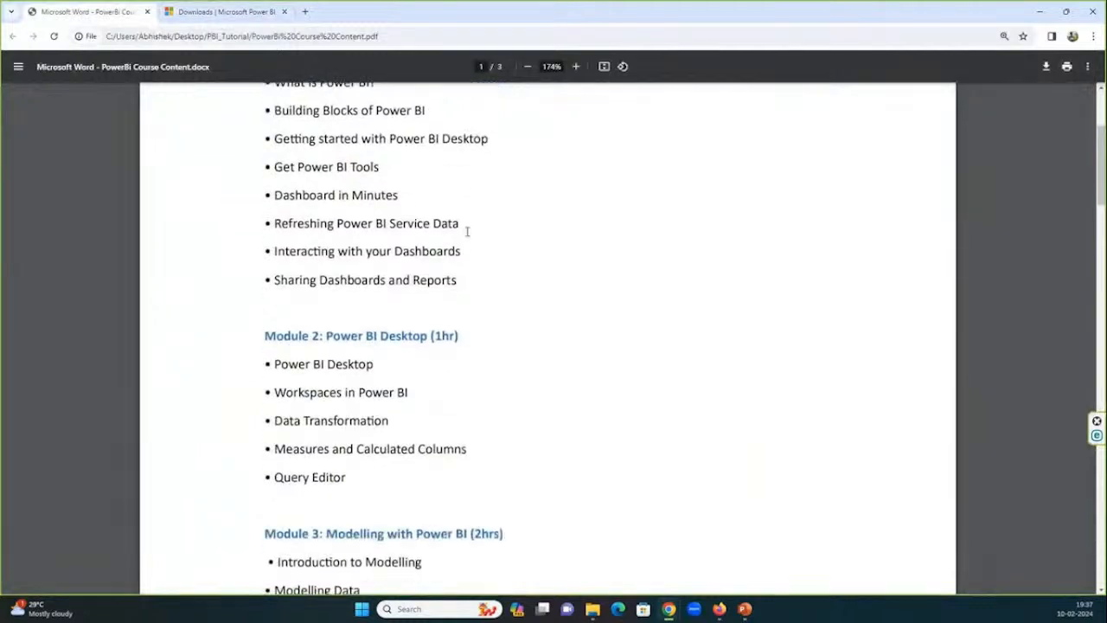
scroll(467, 232, down, 1)
scroll(467, 232, up, 2)
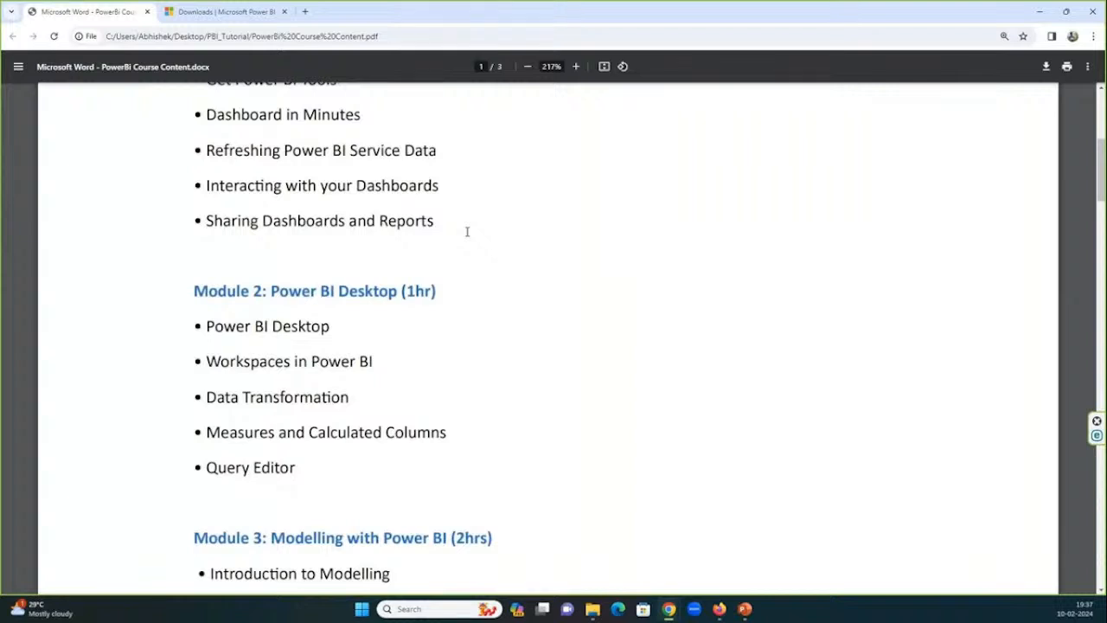
scroll(467, 232, down, 3)
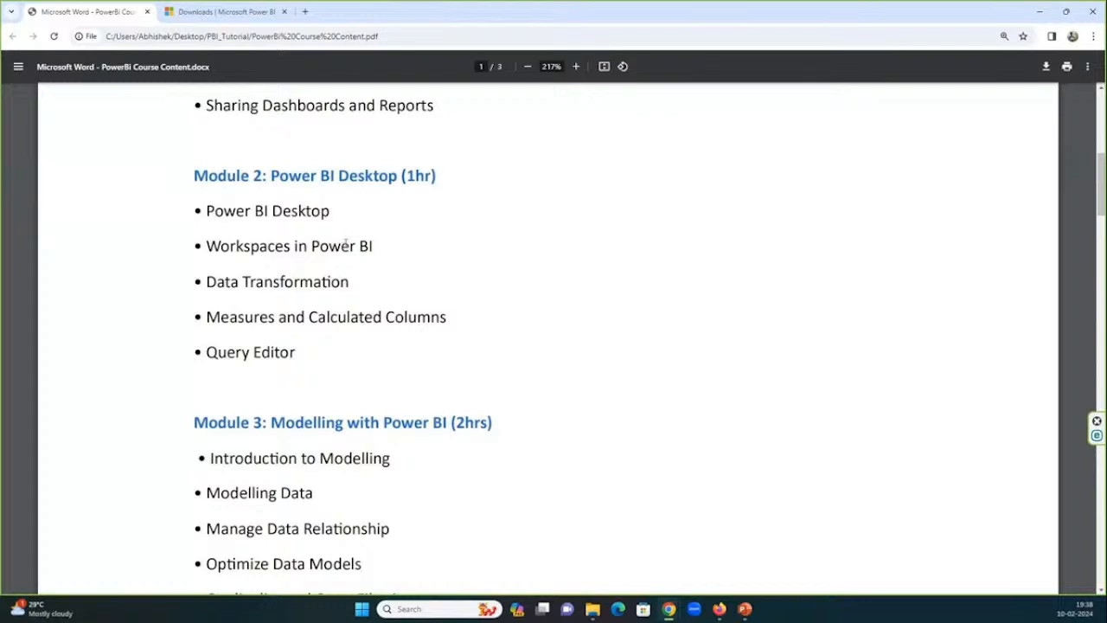
drag(208, 282, 328, 284)
drag(240, 318, 391, 322)
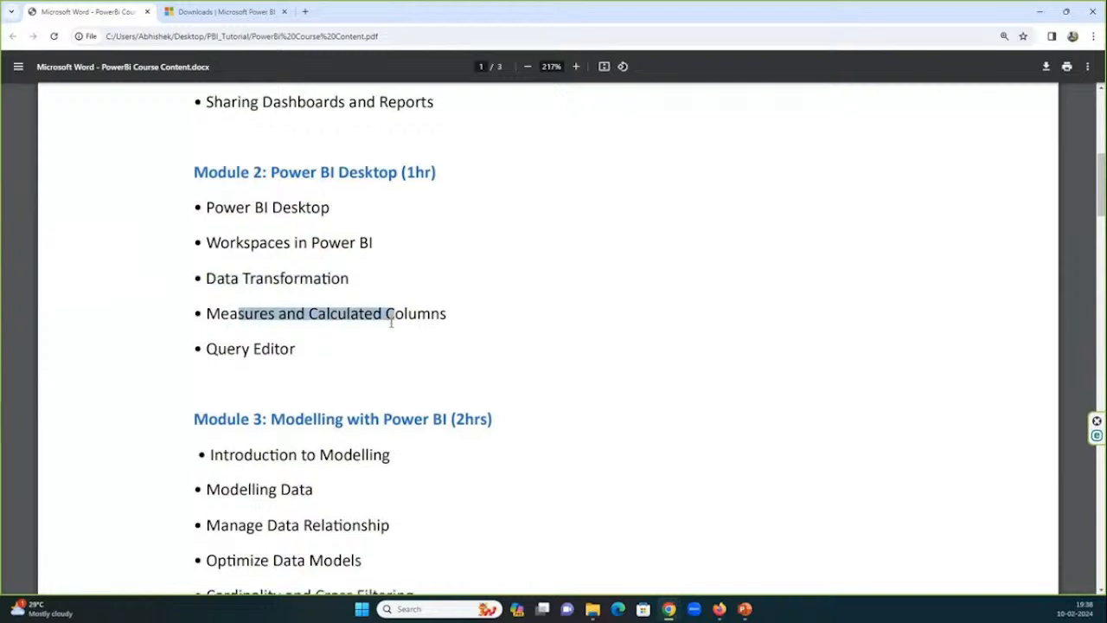
scroll(391, 322, down, 3)
scroll(391, 322, down, 2)
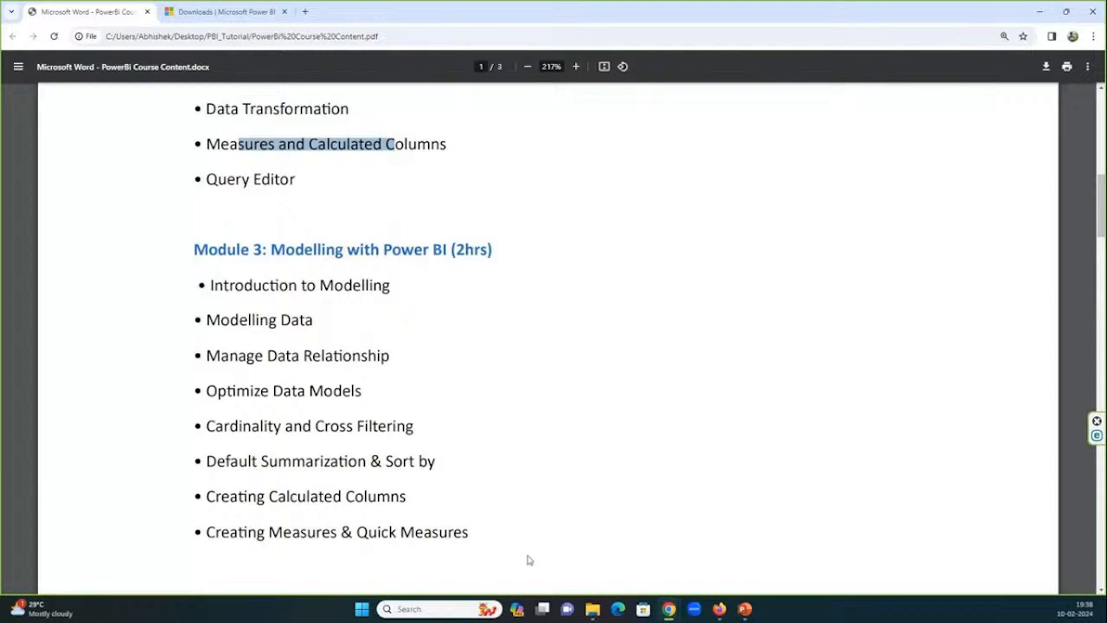
Open the report WCT20_2023_20240122.pbix from the PBI_Tutorial folder in Power BI Desktop.
click(593, 607)
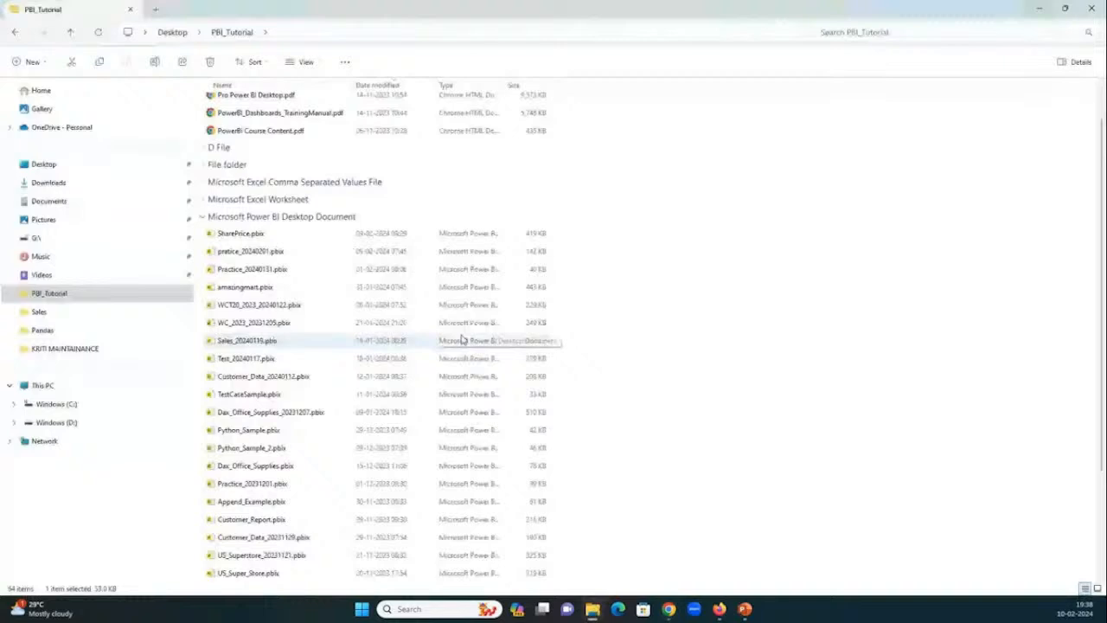
click(264, 311)
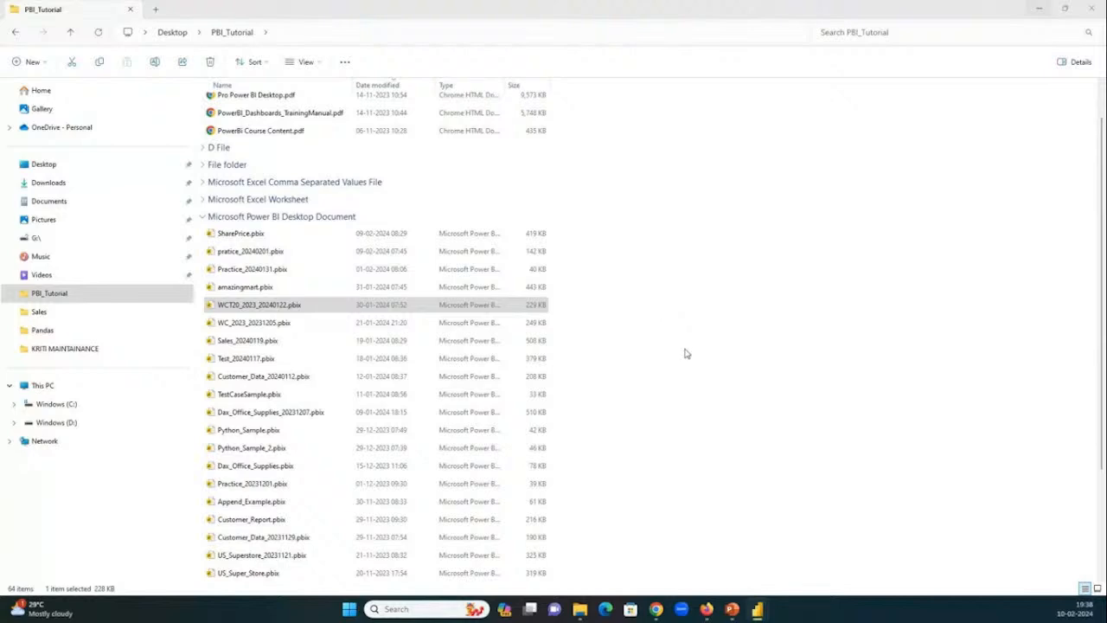
Check the GoTo meeting window, and minimise it to return to the PBI_Tutorial folder.
mouse_move(758, 610)
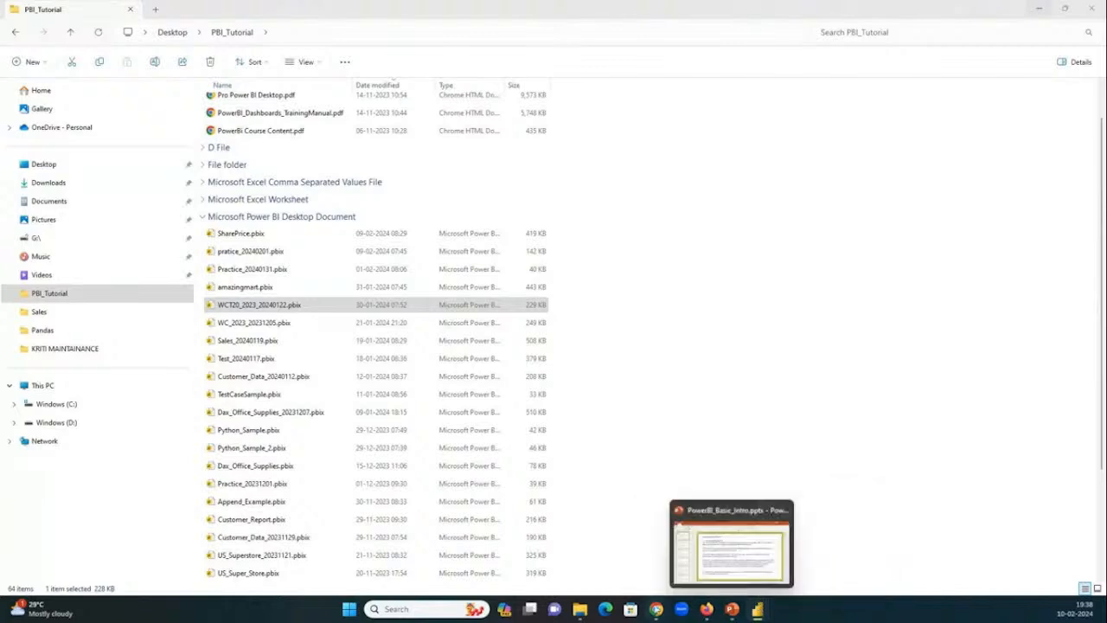
mouse_move(656, 609)
click(535, 546)
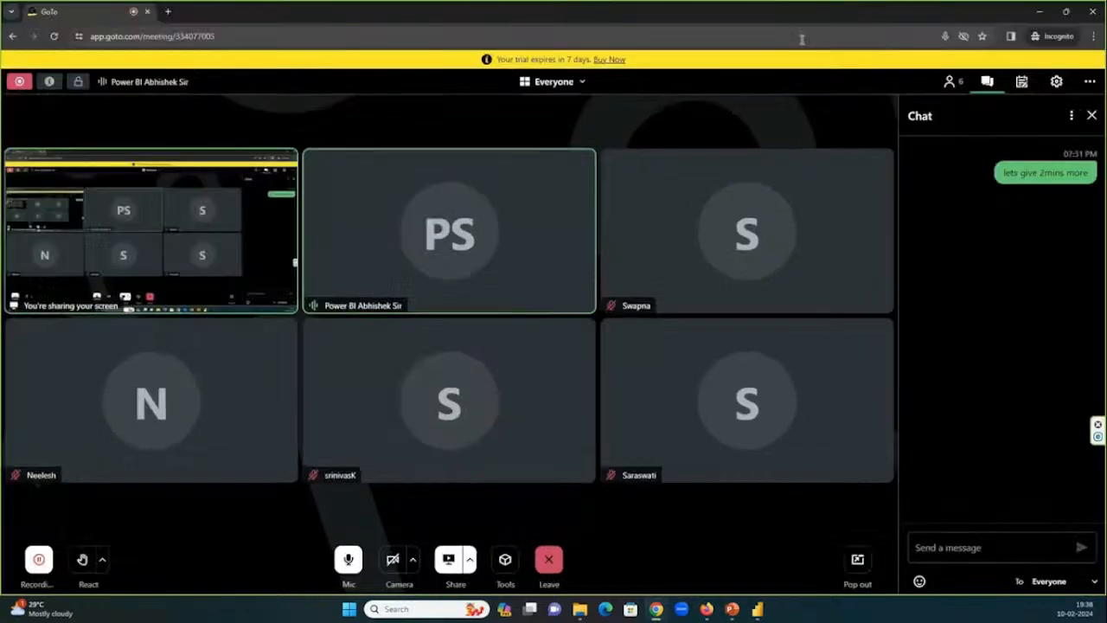
click(1041, 11)
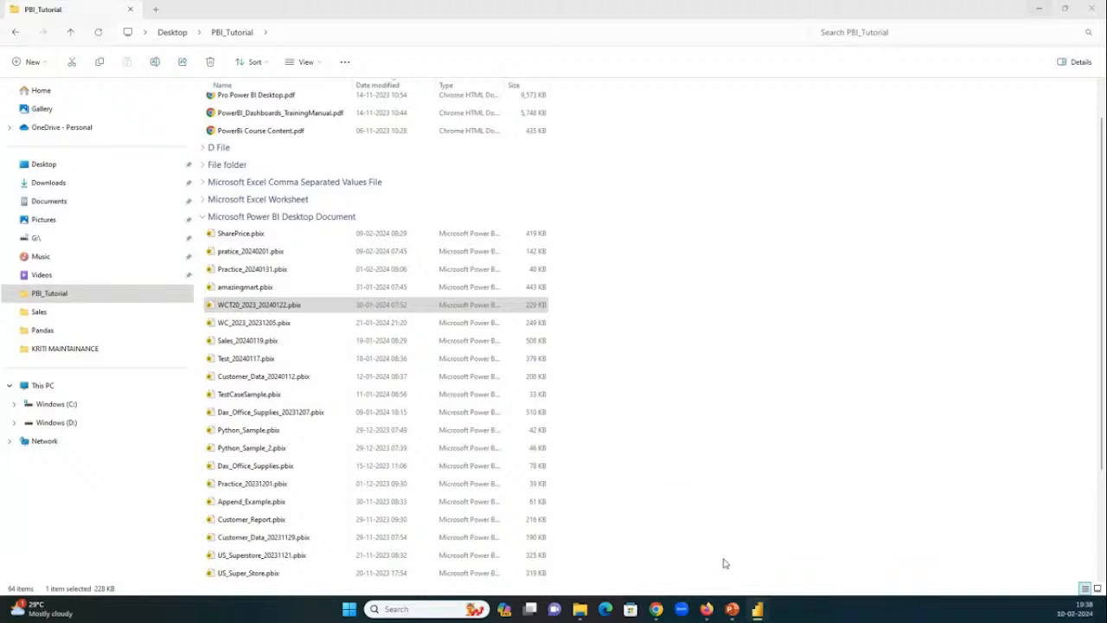
Bring the Power BI Desktop report window onto this screen maximised, and dismiss the auto recovery notice, removing the recovered files.
mouse_move(765, 611)
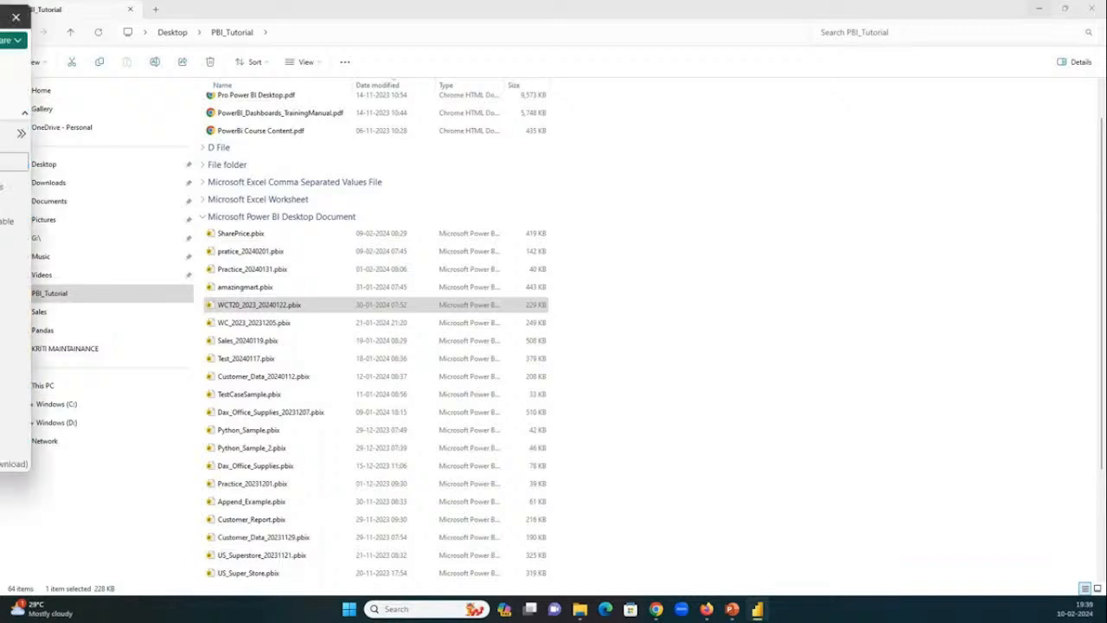
drag(0, 85, 588, 94)
double_click(423, 86)
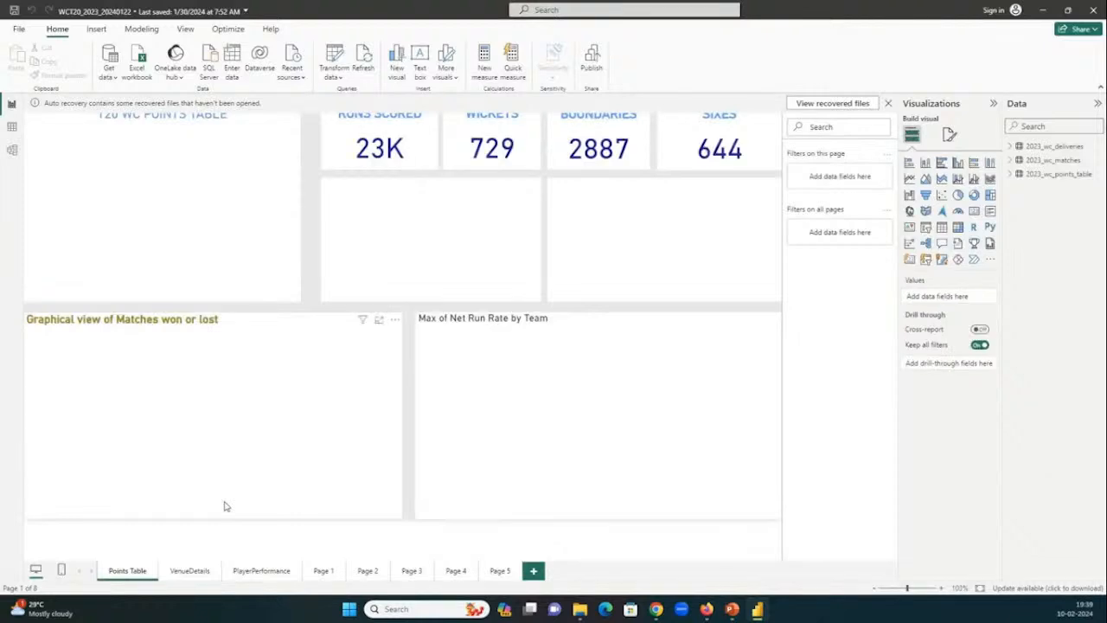
click(888, 103)
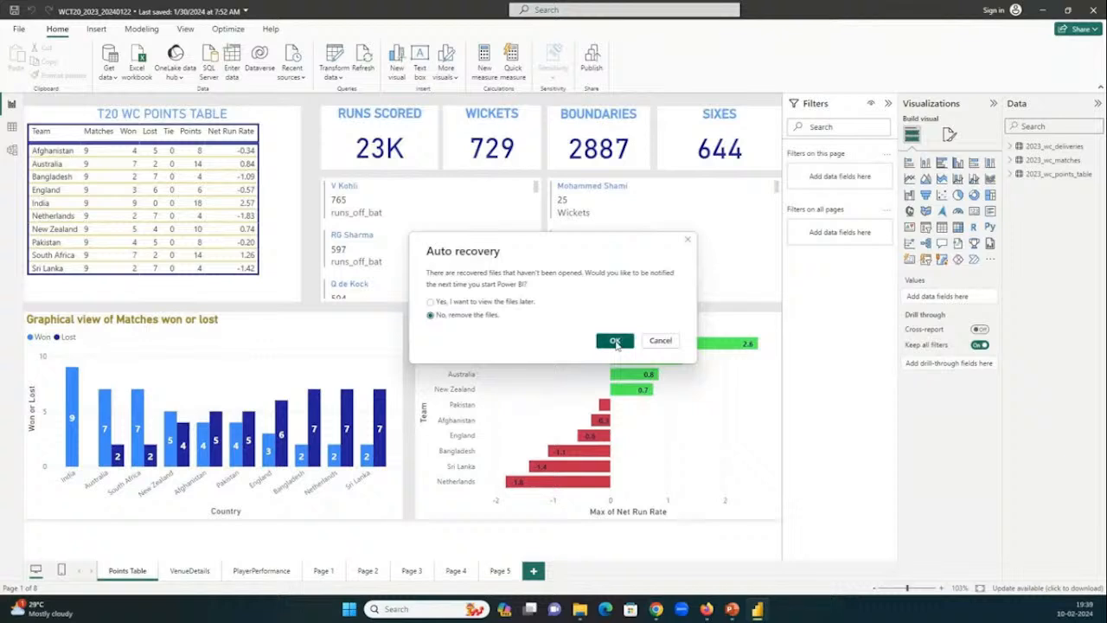
click(614, 341)
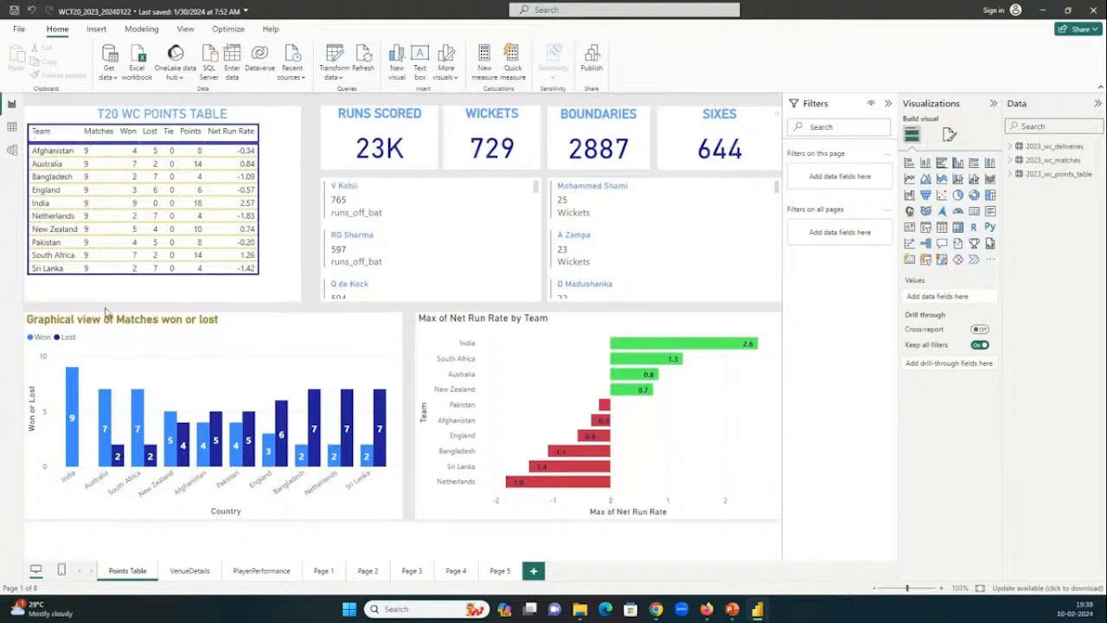
Sort the T20 WC Points Table by Won in descending order.
click(130, 134)
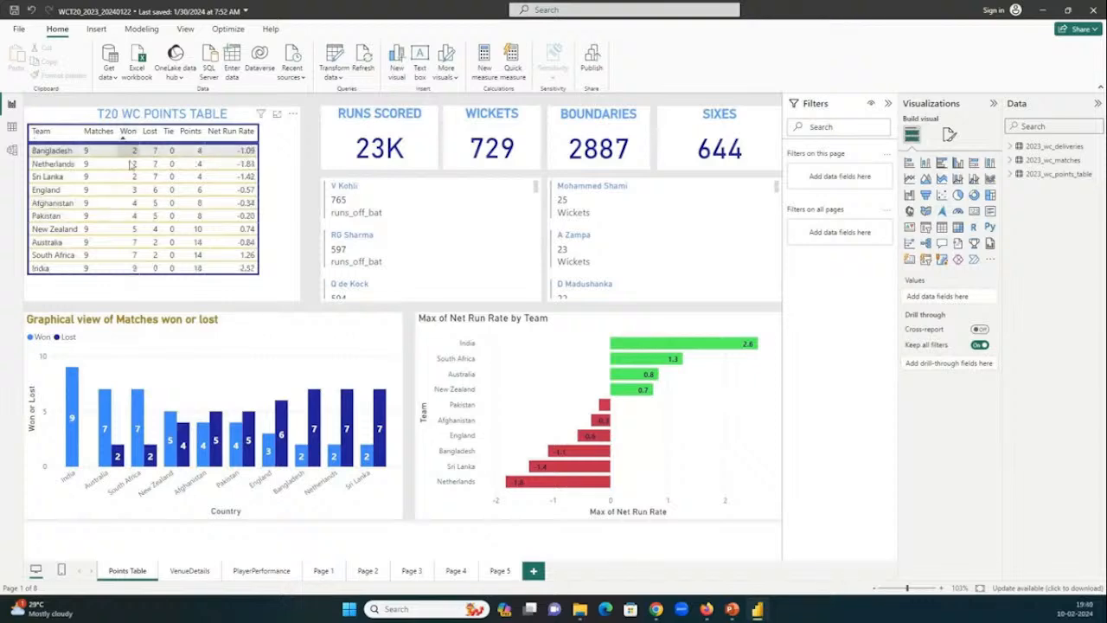
click(129, 131)
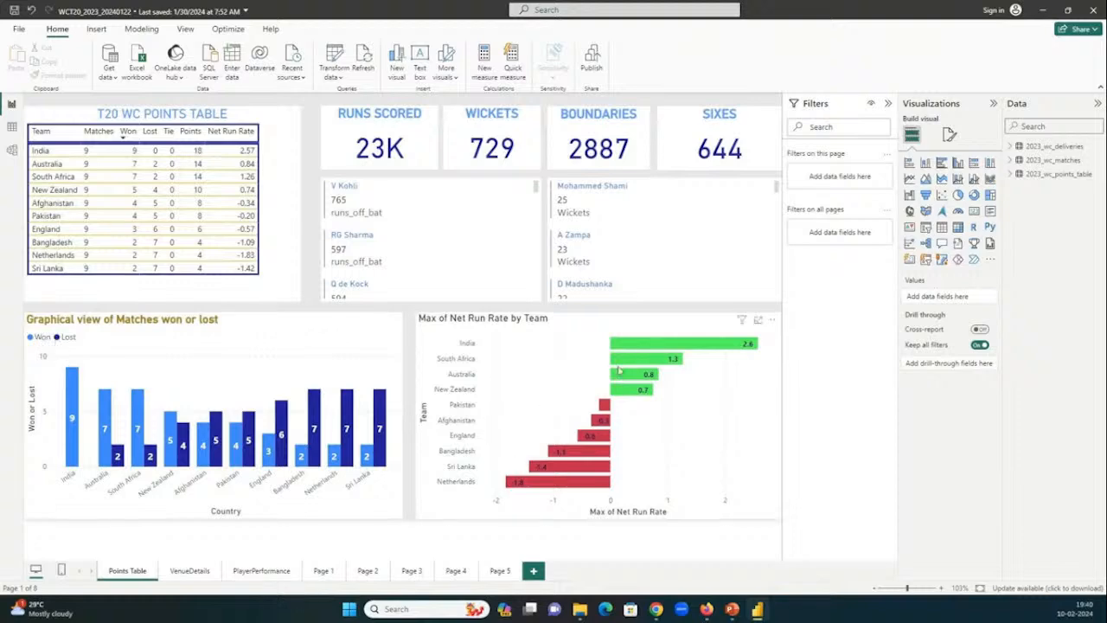
Cross-filter the Points Table page by batter V Kohli to examine the wickets list, and clear that filter.
click(350, 194)
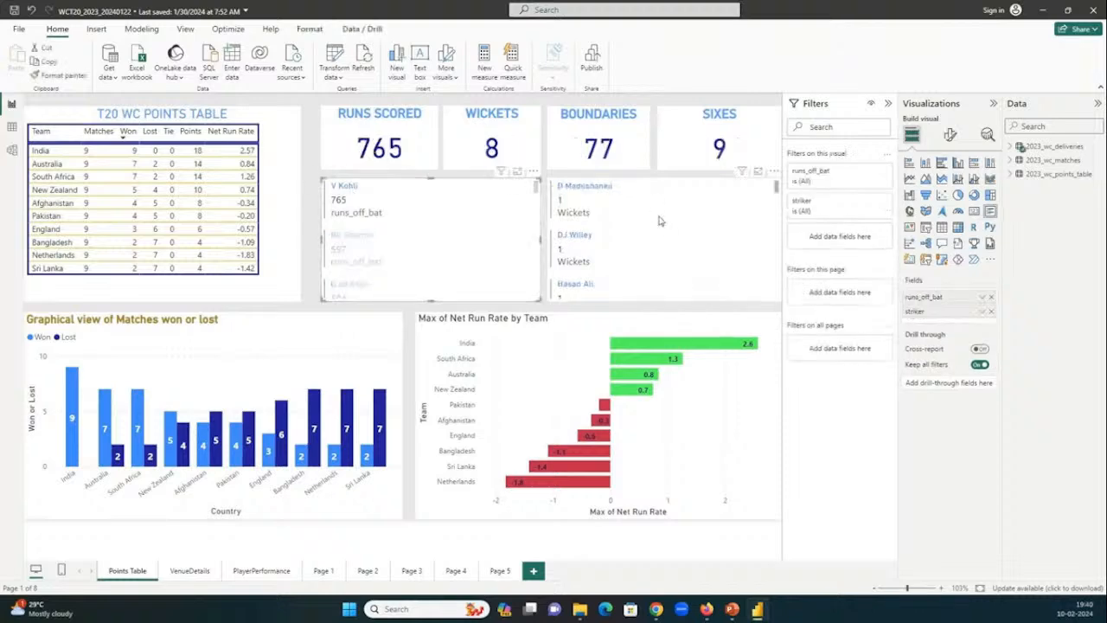
scroll(659, 225, down, 3)
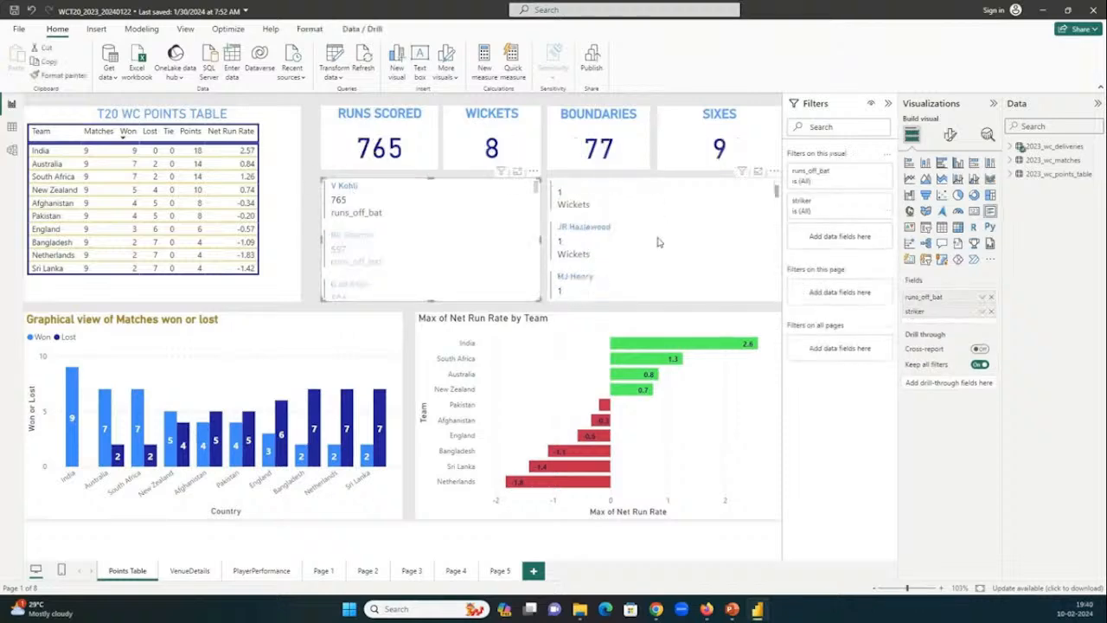
scroll(658, 242, down, 2)
scroll(657, 242, up, 5)
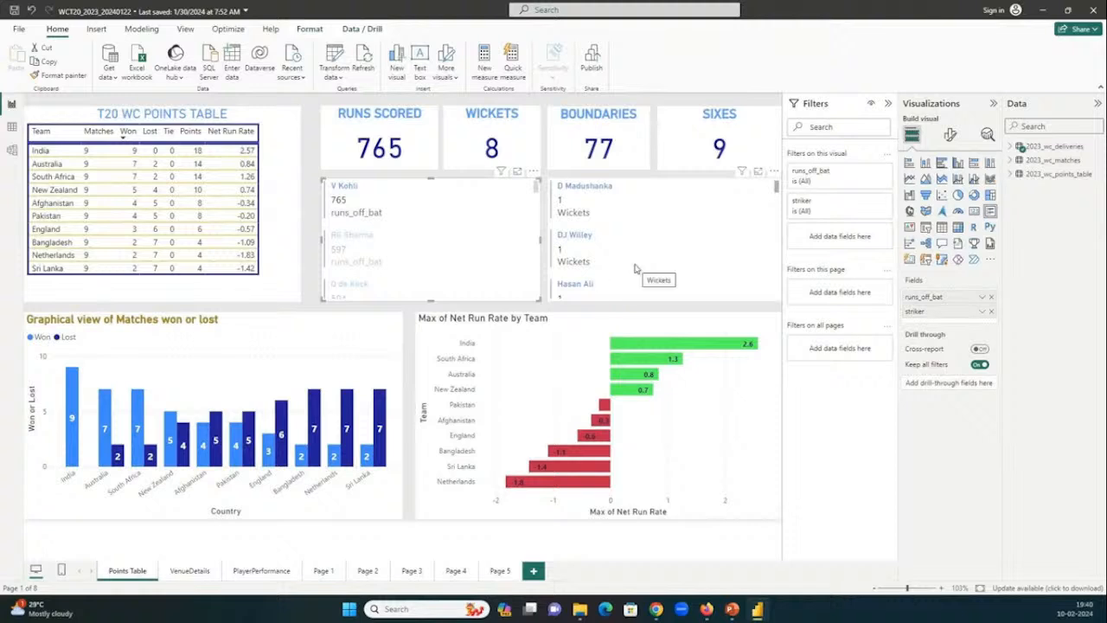
click(357, 200)
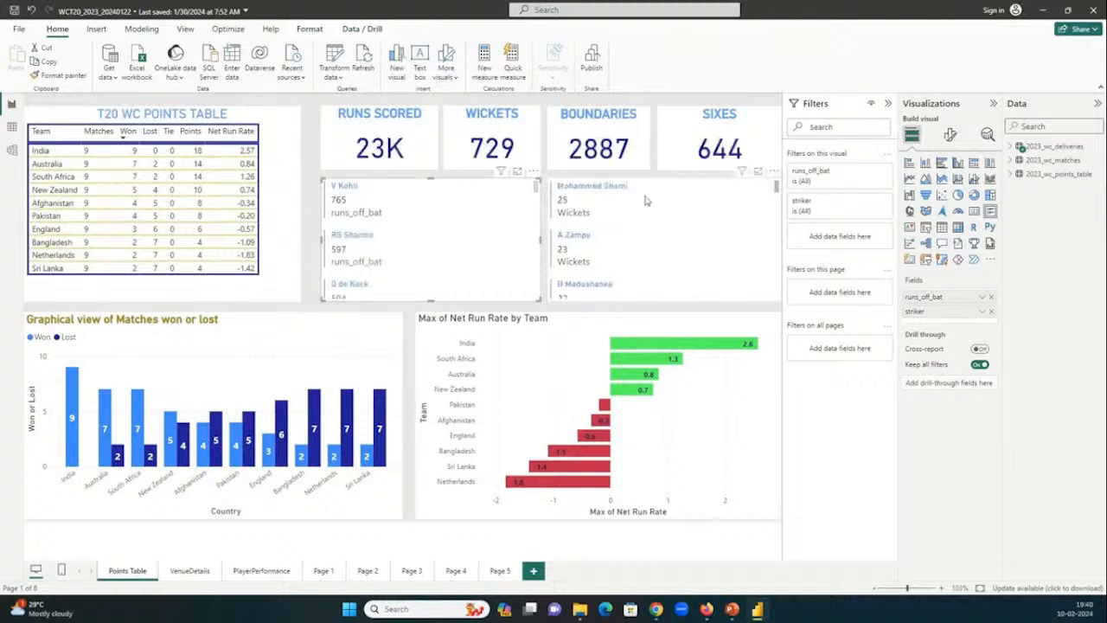
Cross-filter the Points Table page by bowler Mohammed Shami in the wickets list.
click(603, 194)
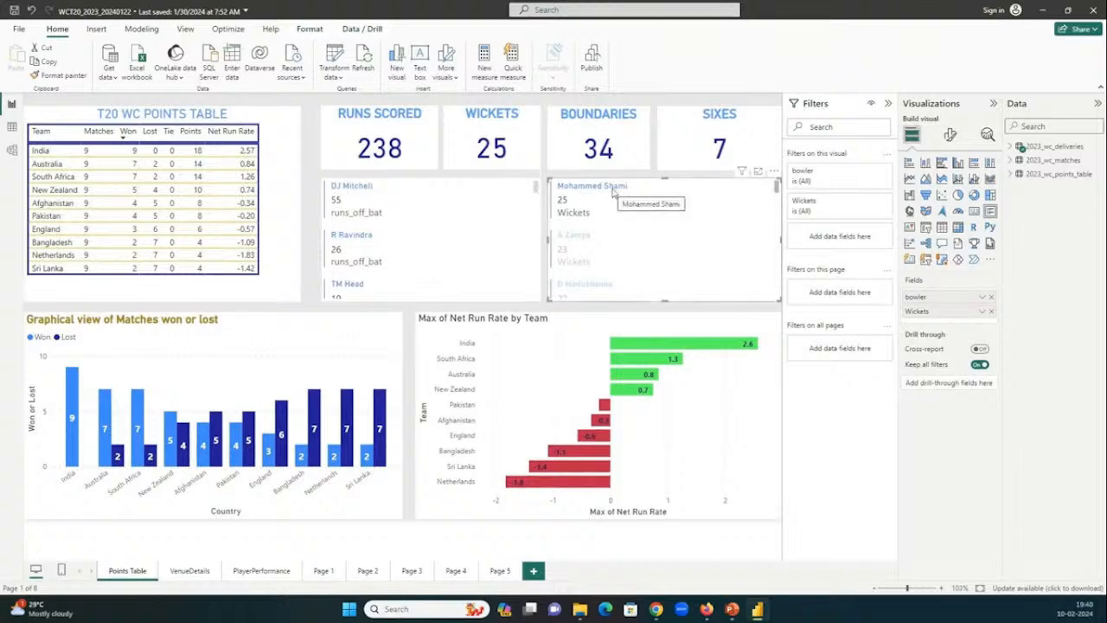
Clear the Mohammed Shami filter and cross-filter the Points Table page by batter RG Sharma.
click(603, 193)
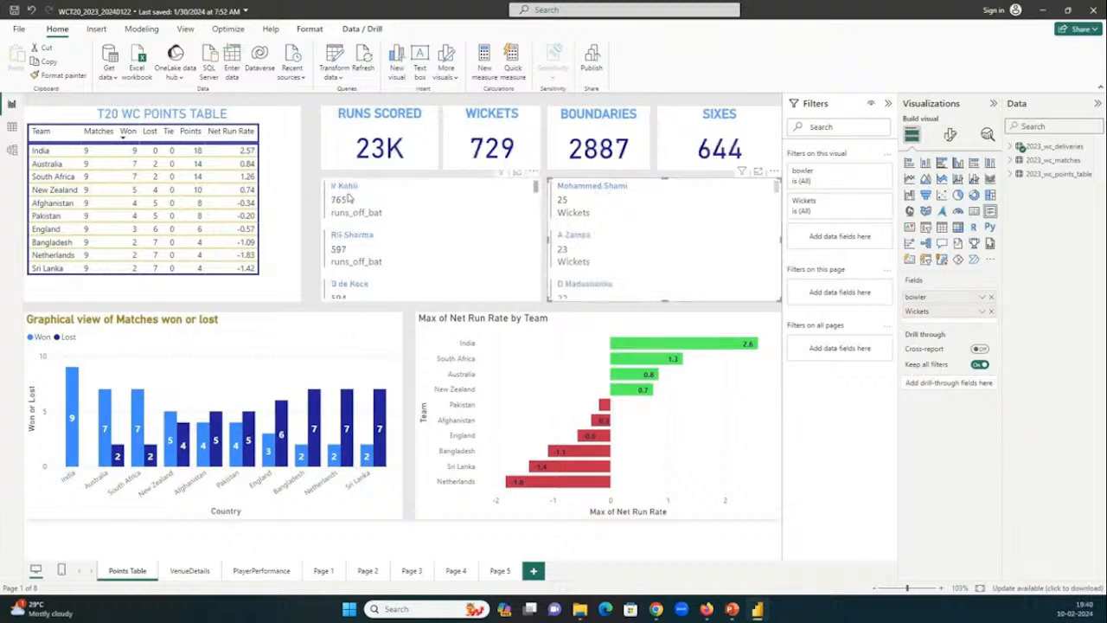
click(351, 239)
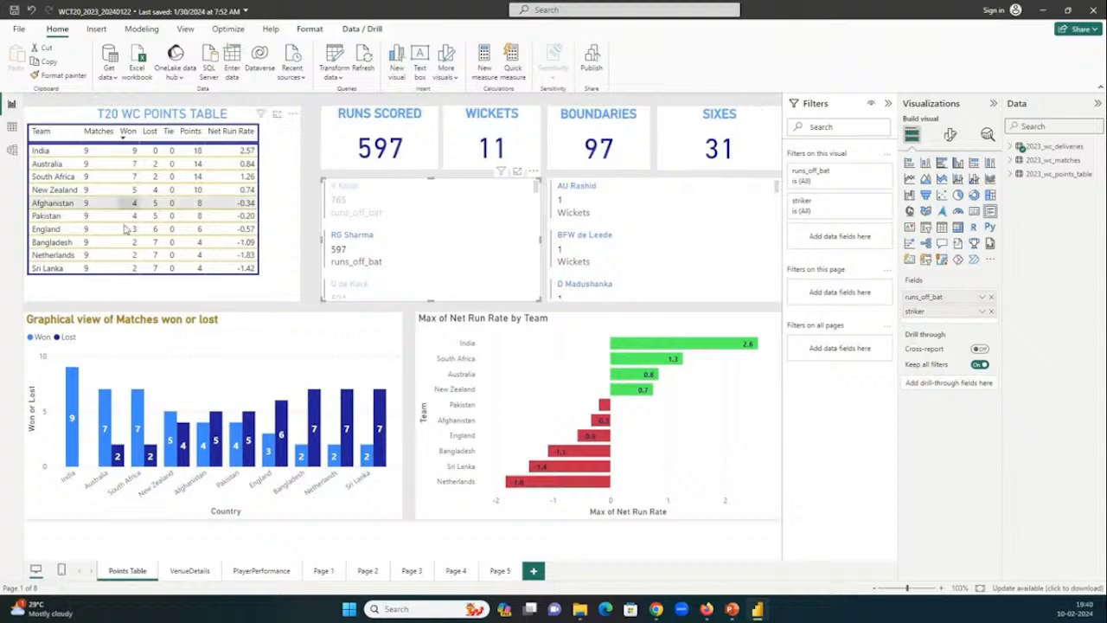
Show the data tables and the table model, and compare the model with the Module 3 modelling topics in the course content PDF in Chrome.
click(13, 130)
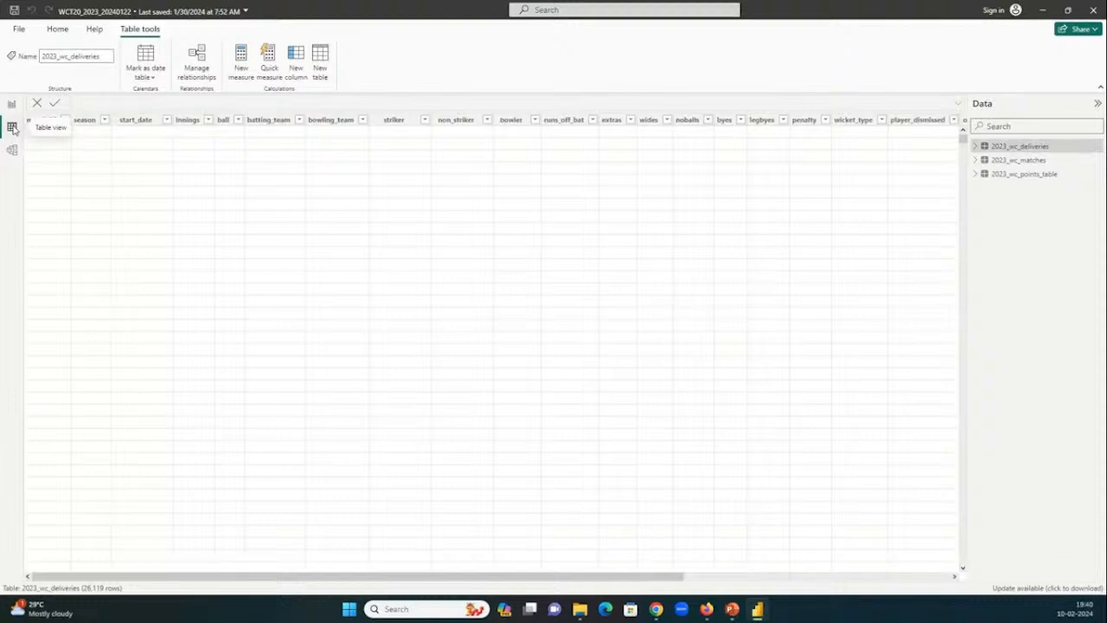
click(15, 153)
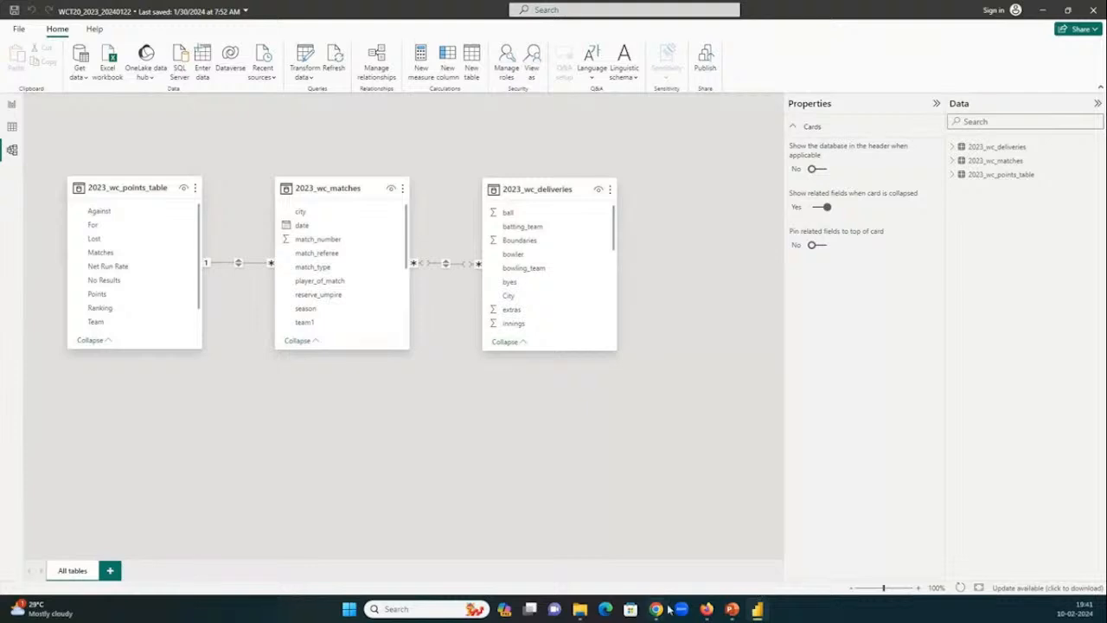
mouse_move(659, 611)
click(658, 512)
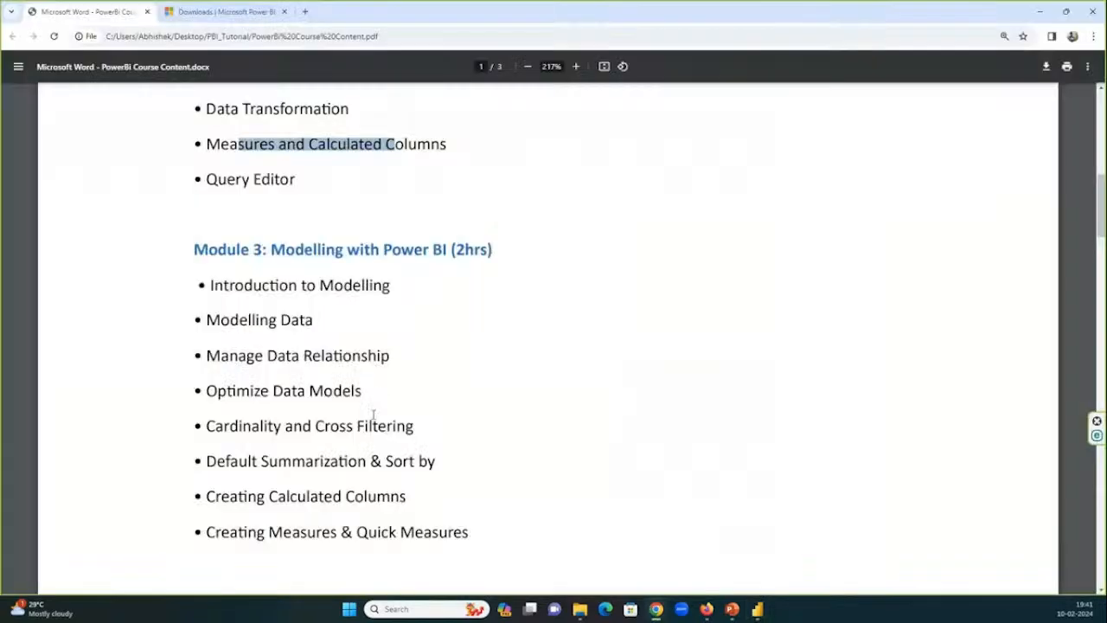
key(alt+Tab)
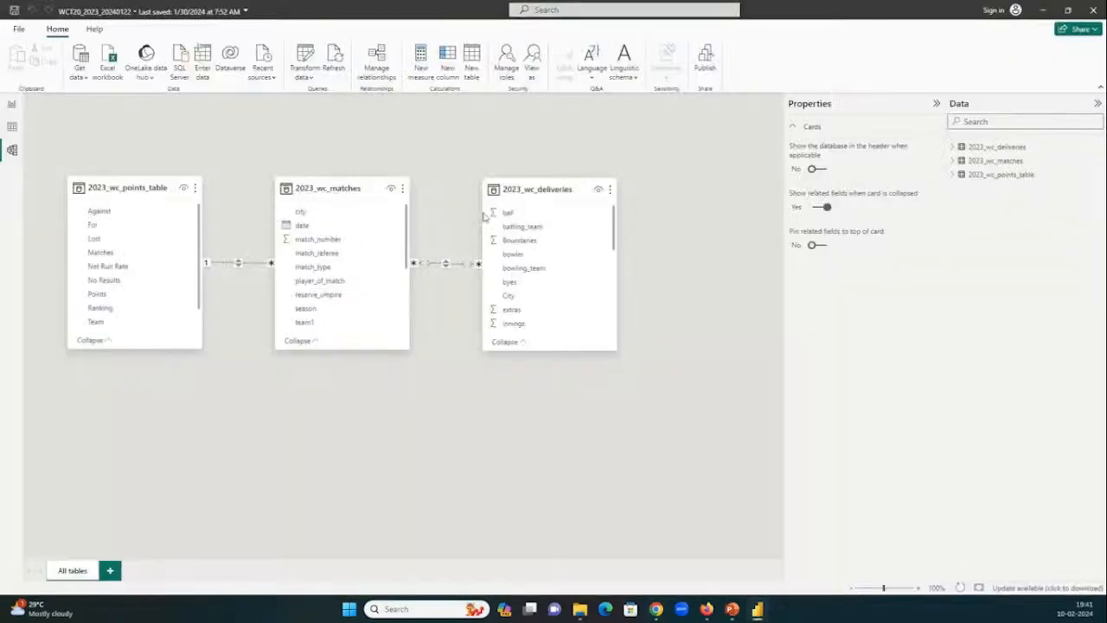
Inspect the relationship properties between 2023_wc_matches and 2023_wc_deliveries, and return to the report view.
click(446, 264)
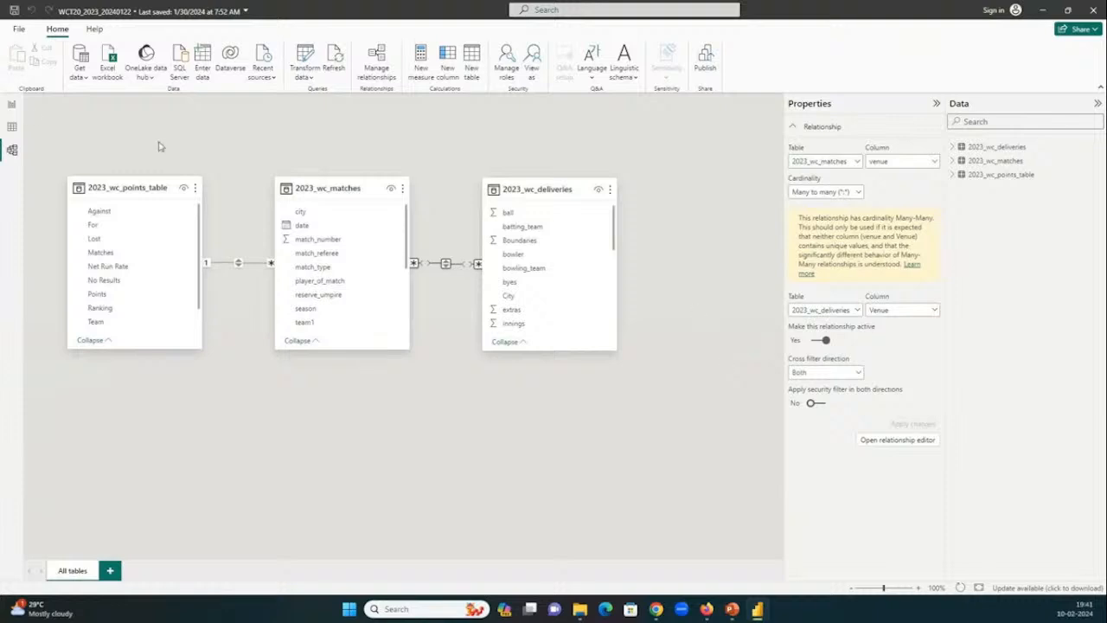
click(12, 104)
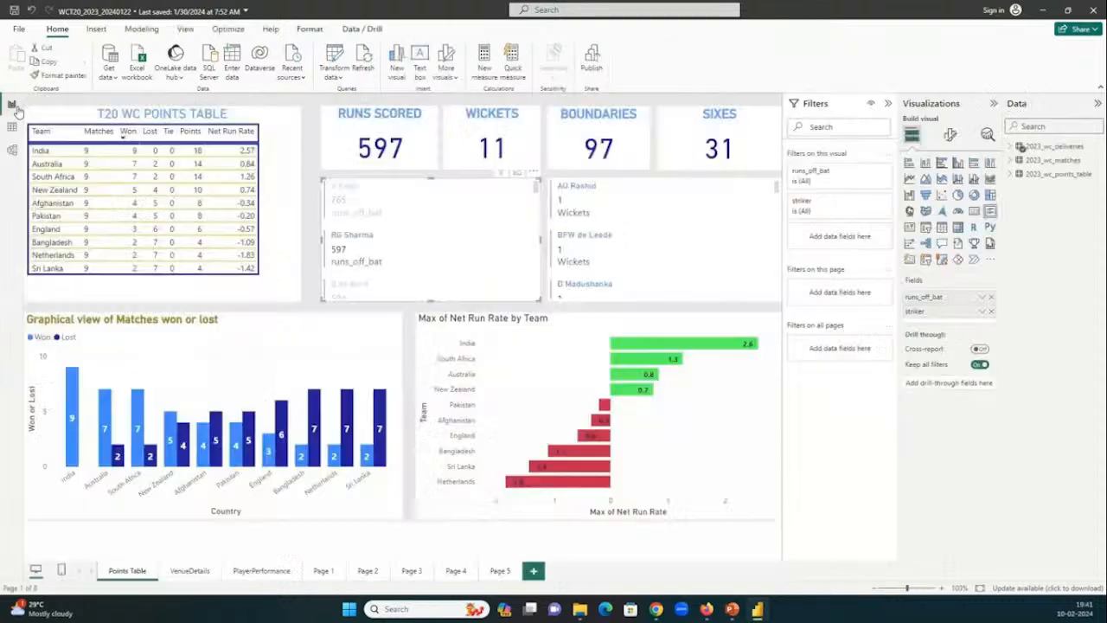
On the VenueDetails page, cross-filter the map by match 1 at Narendra Modi Stadium, and clear that filter.
click(197, 573)
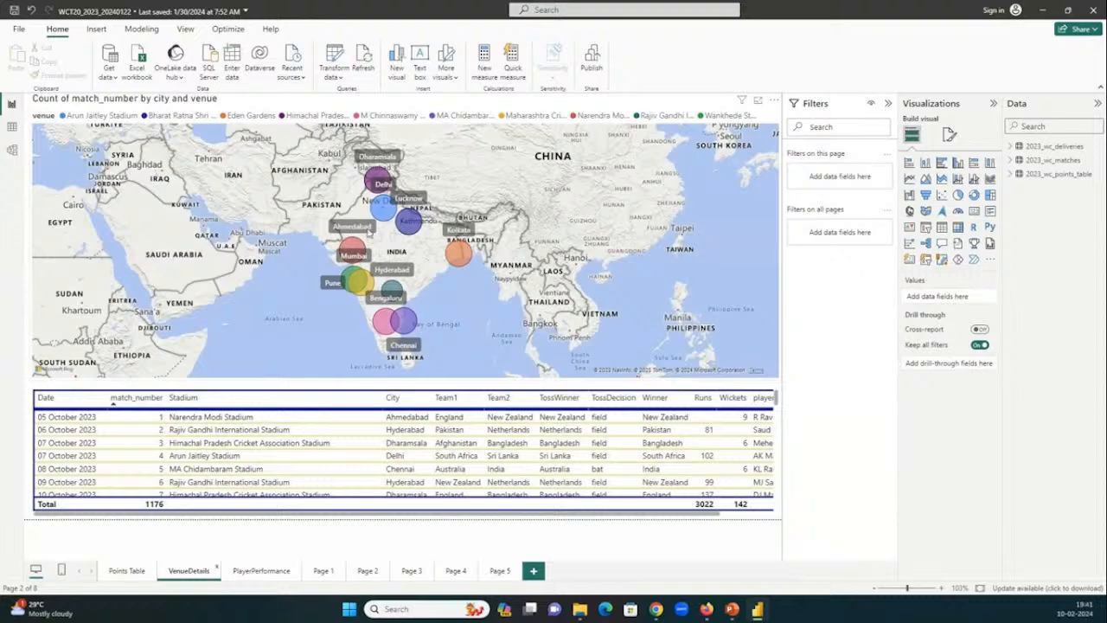
click(219, 420)
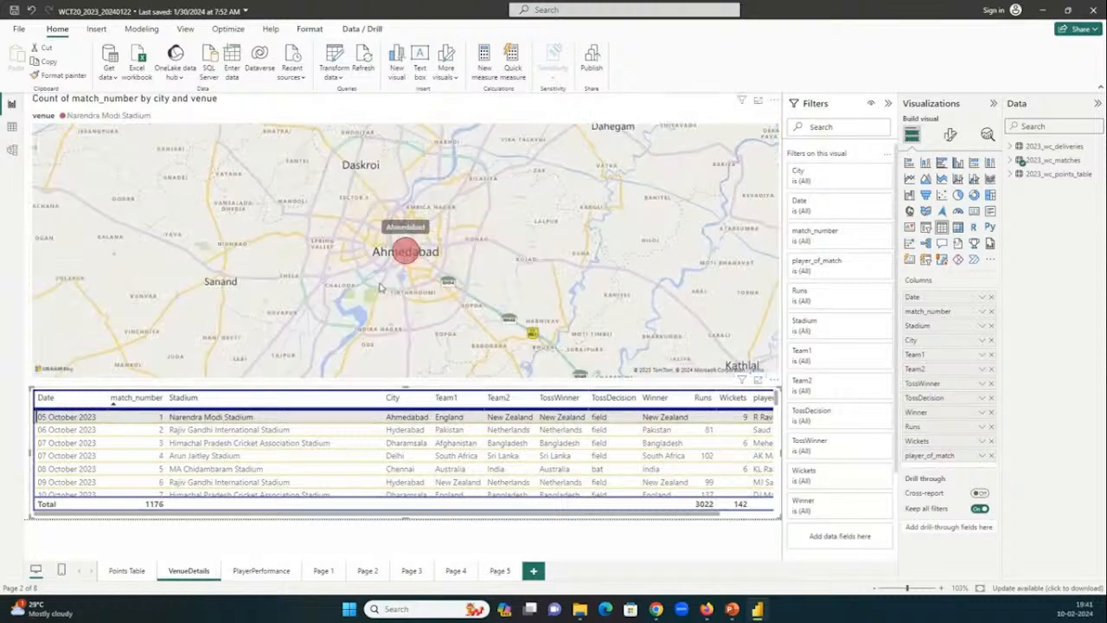
click(200, 422)
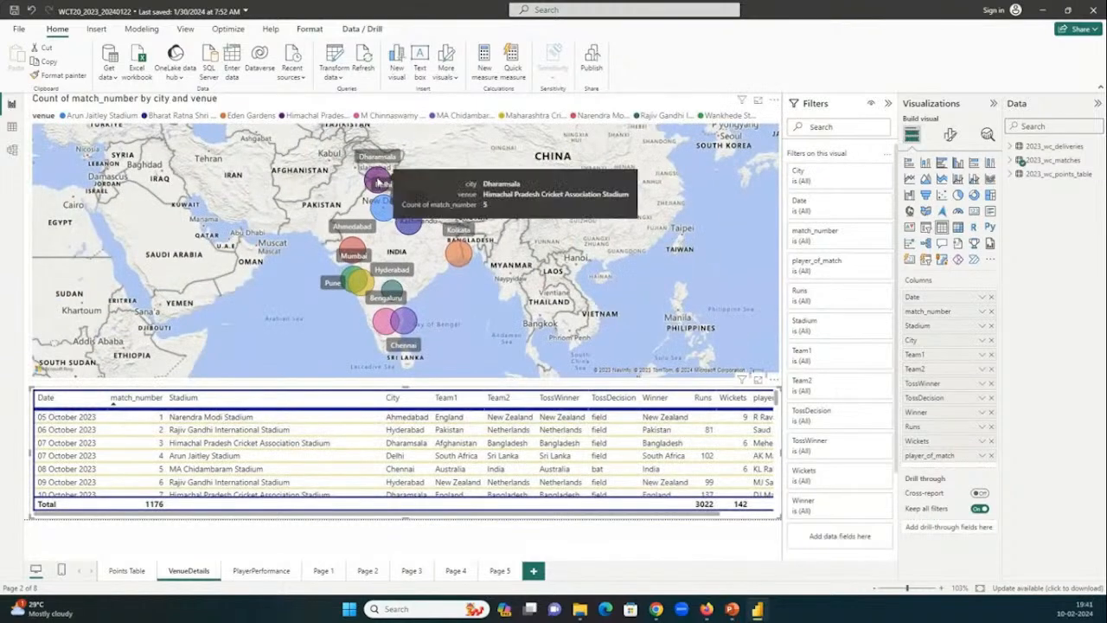
Cross-filter the match table by the Dharamsala and Delhi venues on the map, and clear the map selection.
click(377, 179)
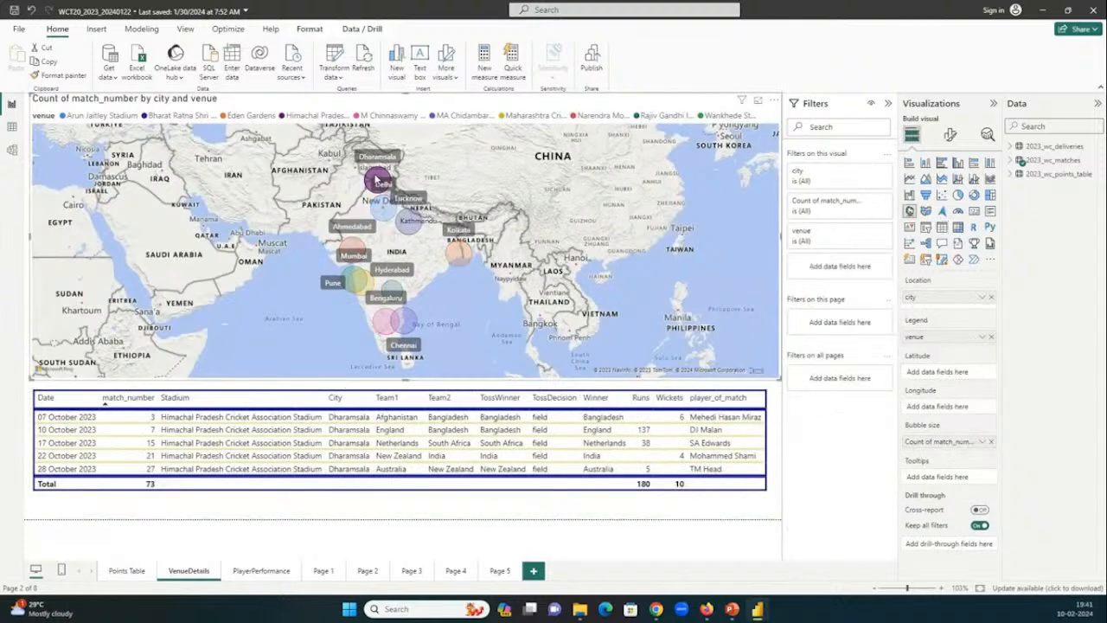
click(387, 209)
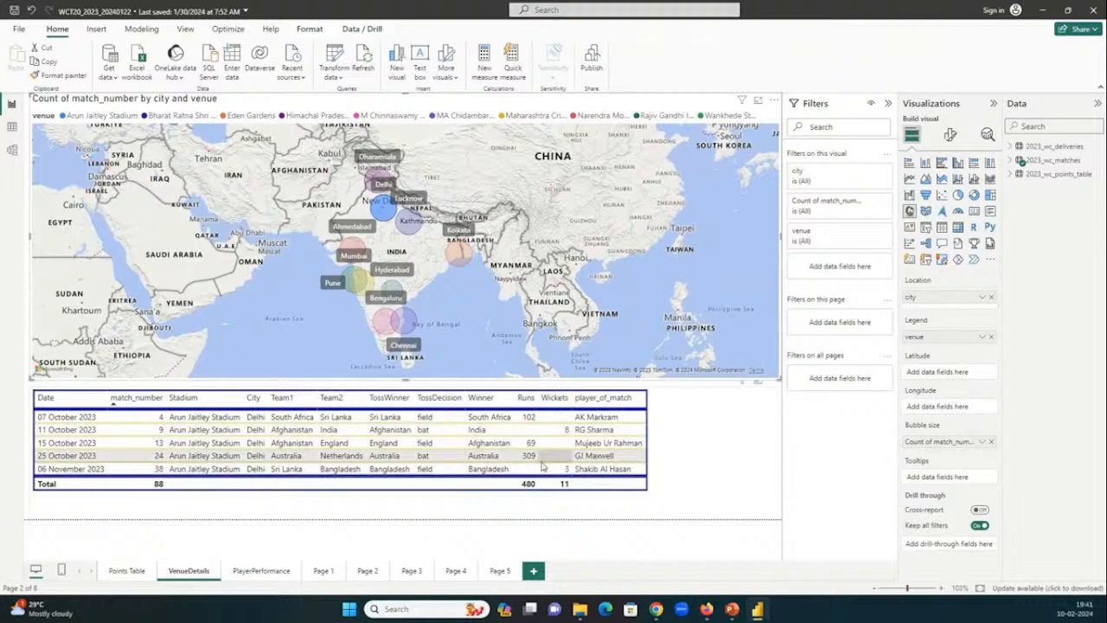
click(361, 141)
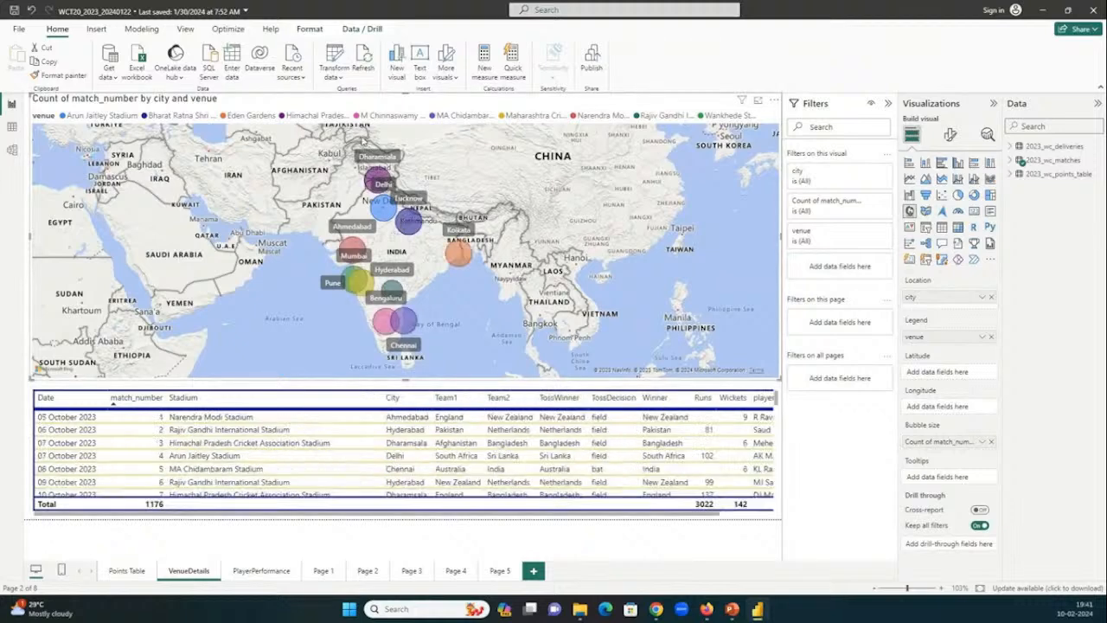
Cross-filter the match table by the Kolkata, Hyderabad and Ahmedabad venues on the map, ending on Kolkata.
click(460, 251)
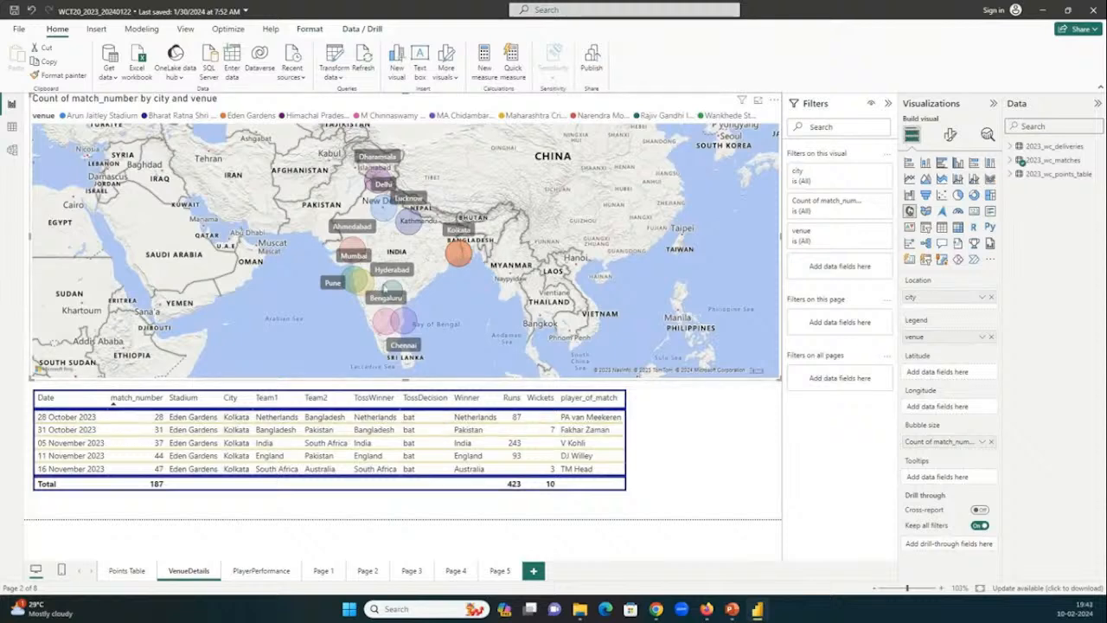
click(393, 288)
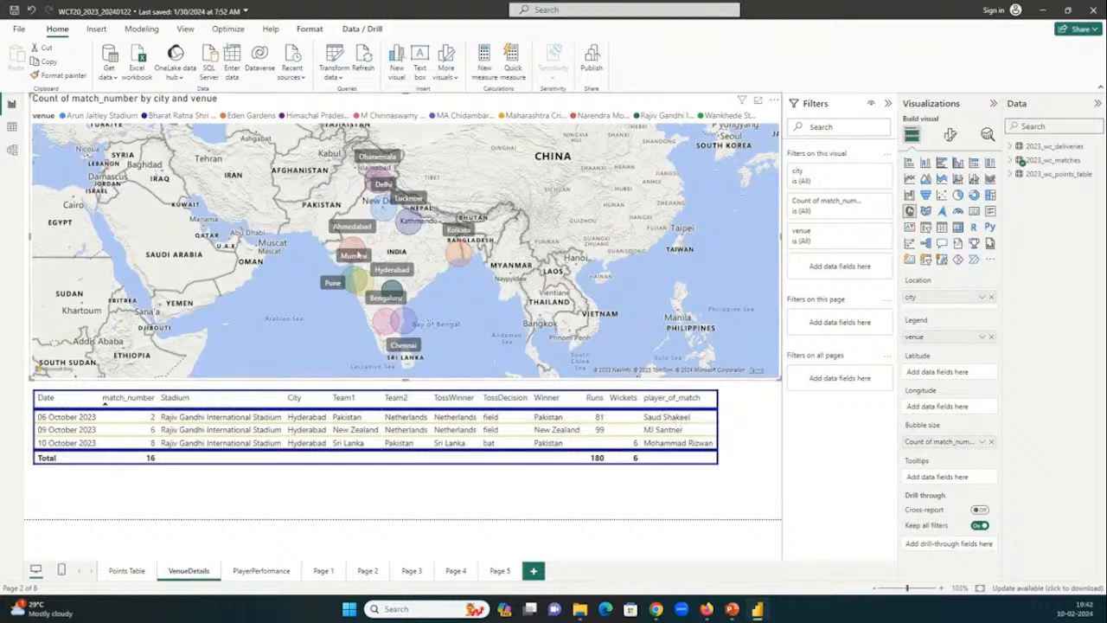
click(358, 251)
mouse_move(386, 329)
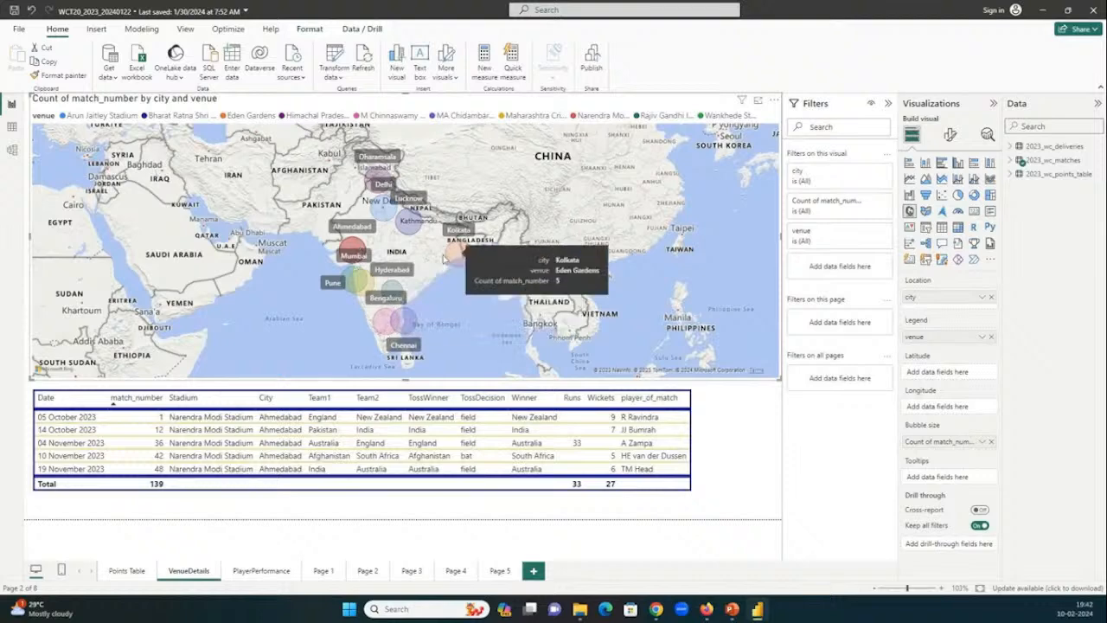
click(461, 252)
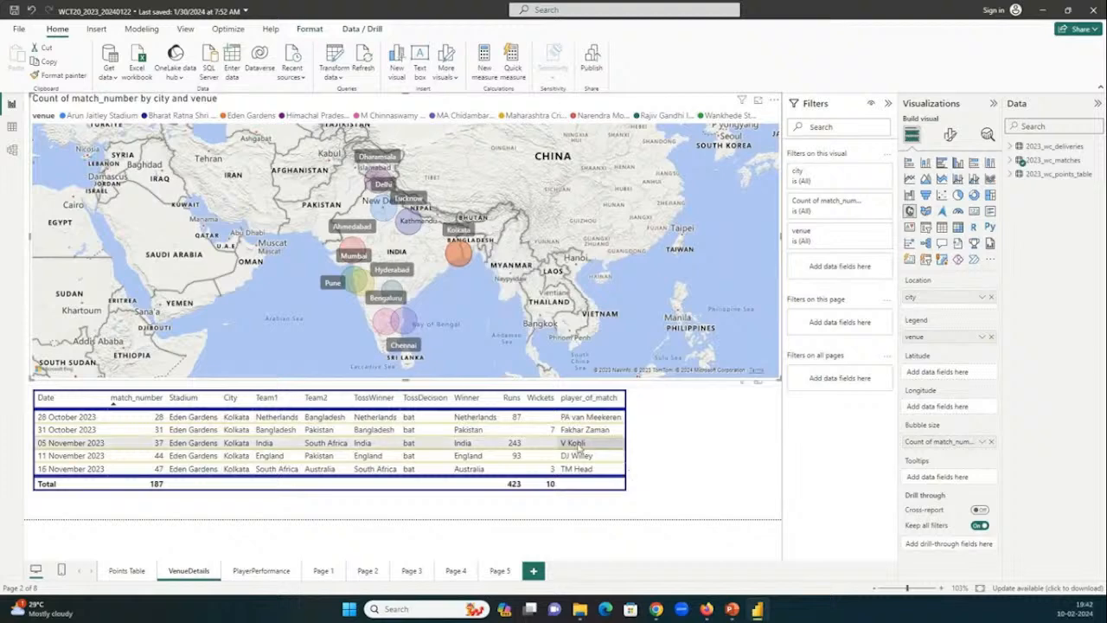
Open the PlayerPerformance page and select the Top 5 Batsmen, Top 5 Bowlers and Top 5 Performers tables one by one.
click(258, 572)
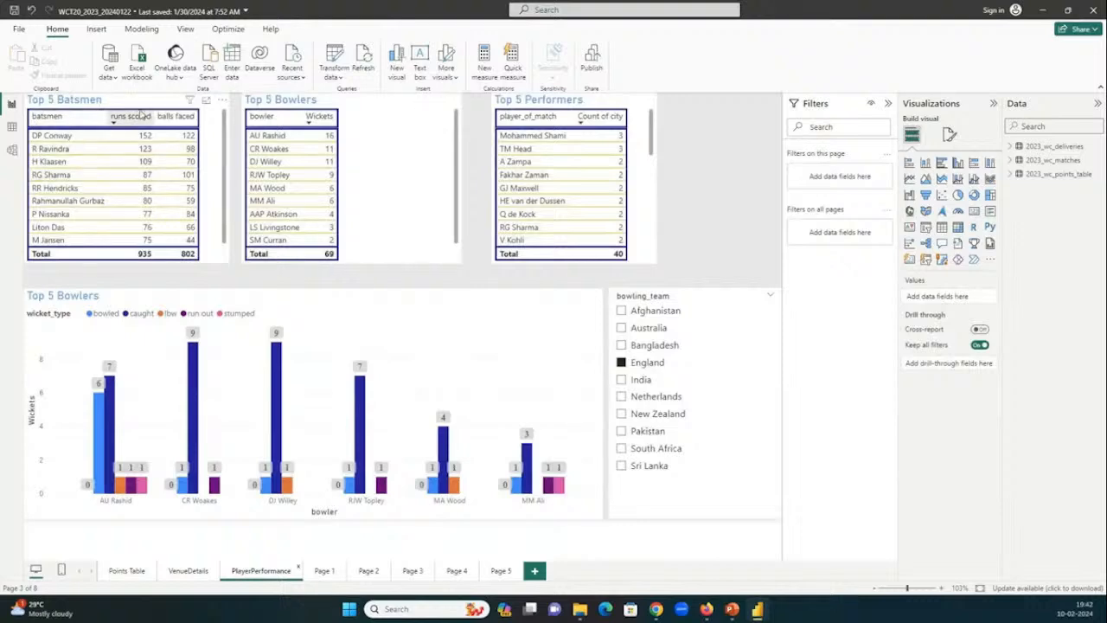
click(219, 138)
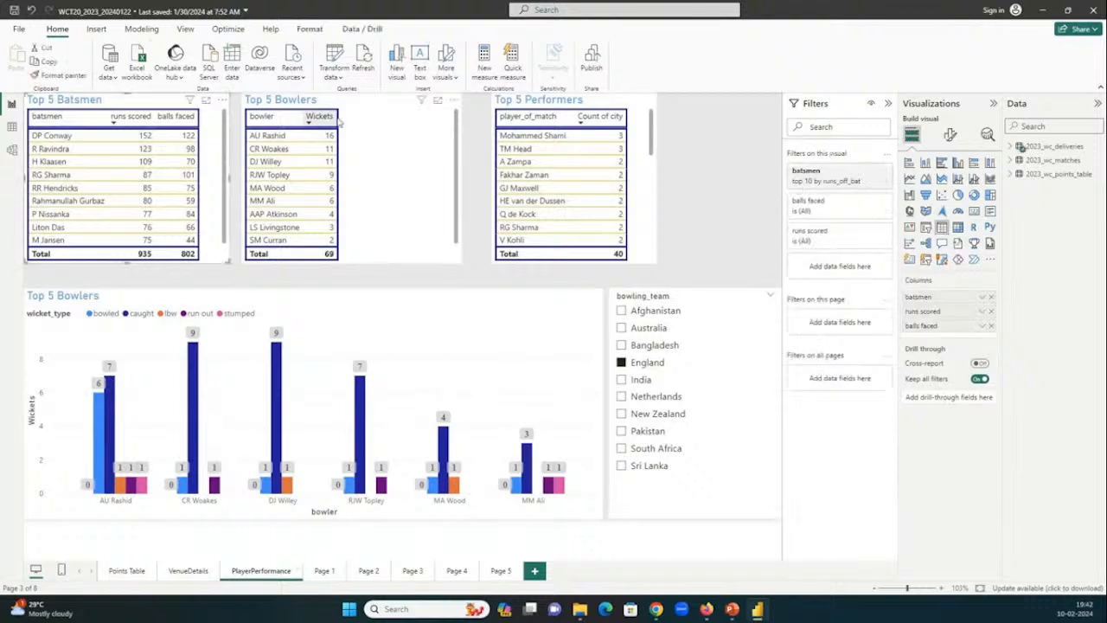
click(437, 127)
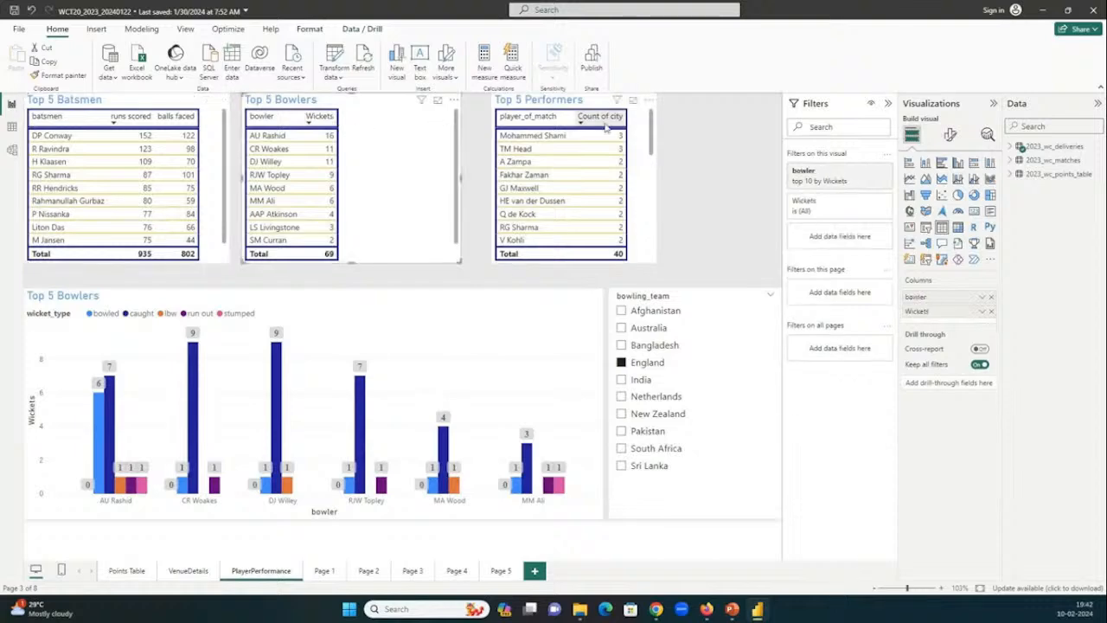
click(606, 127)
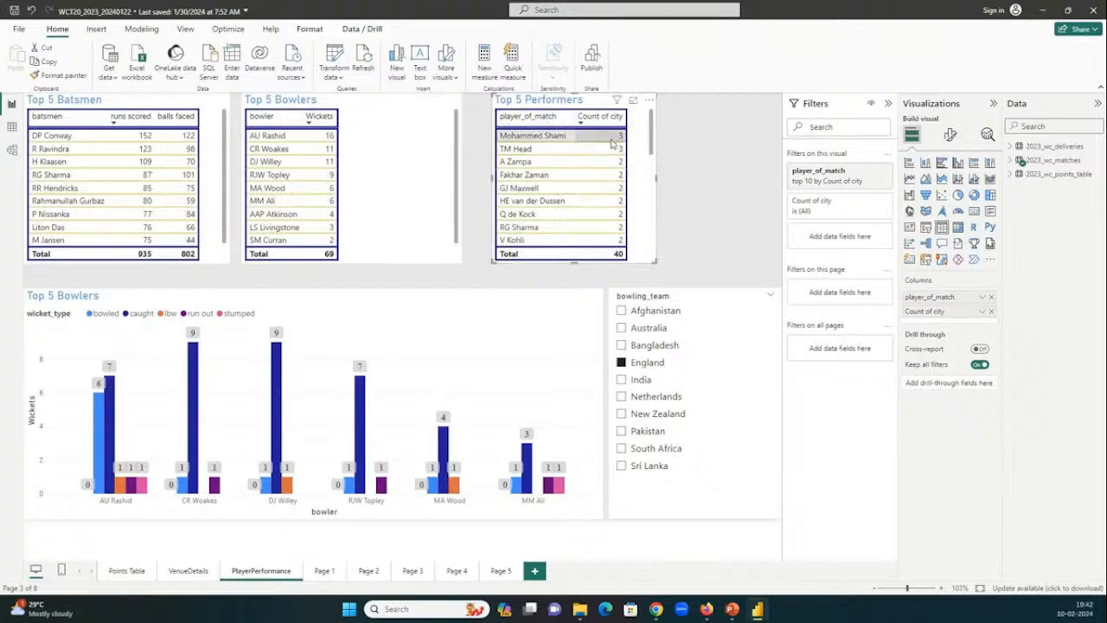
Set the bowling_team slicer to India instead of England, and examine Mohammed Shami's bowled and caught columns in the Top 5 Bowlers chart.
click(289, 309)
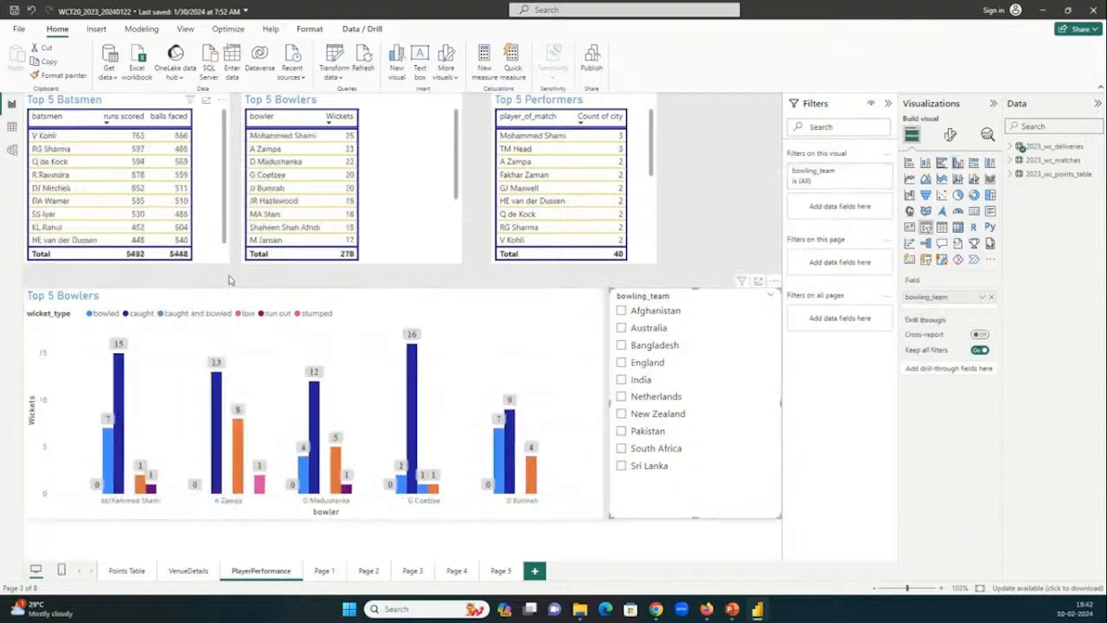
click(640, 386)
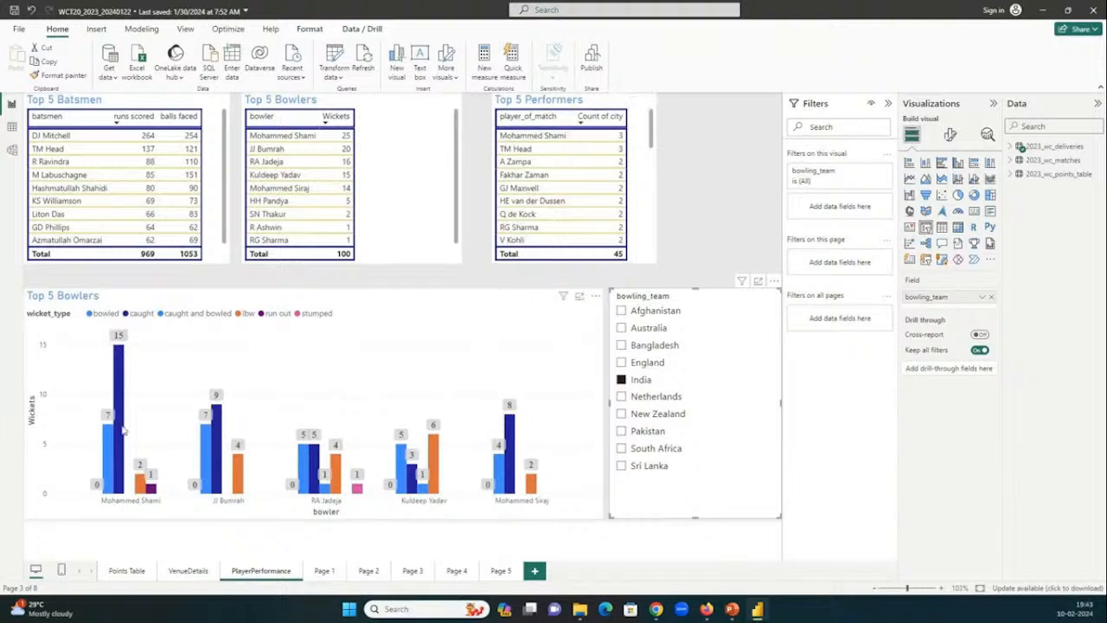
mouse_move(118, 349)
mouse_move(109, 433)
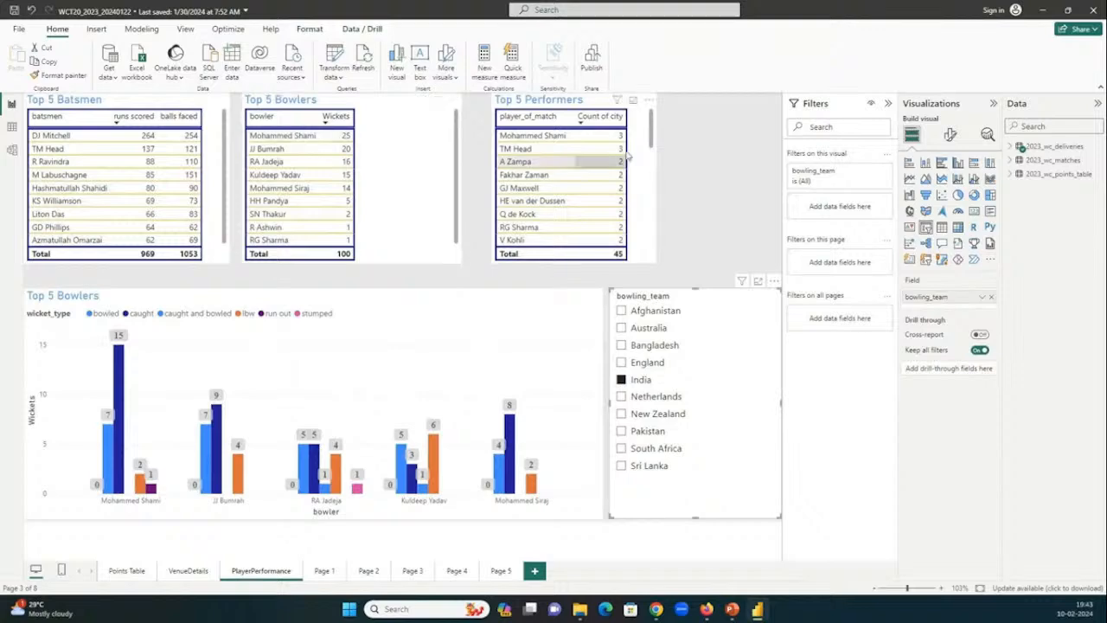
Return to the Points Table page, check the GoTo meeting window in Chrome for participant responses, and switch back to the Power BI report.
click(125, 572)
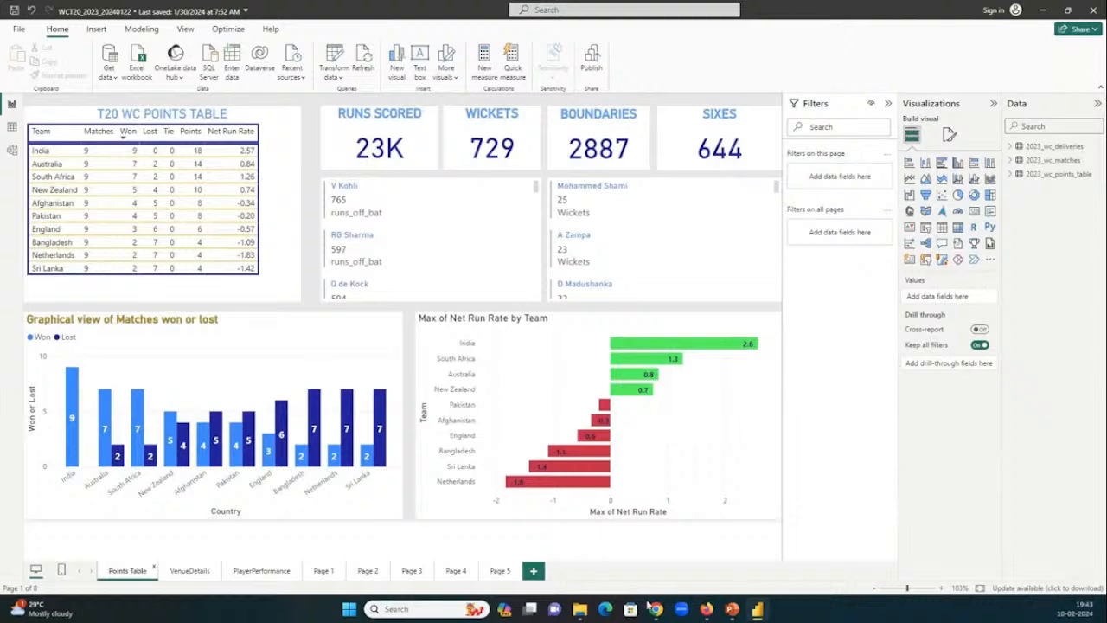
mouse_move(656, 609)
click(571, 571)
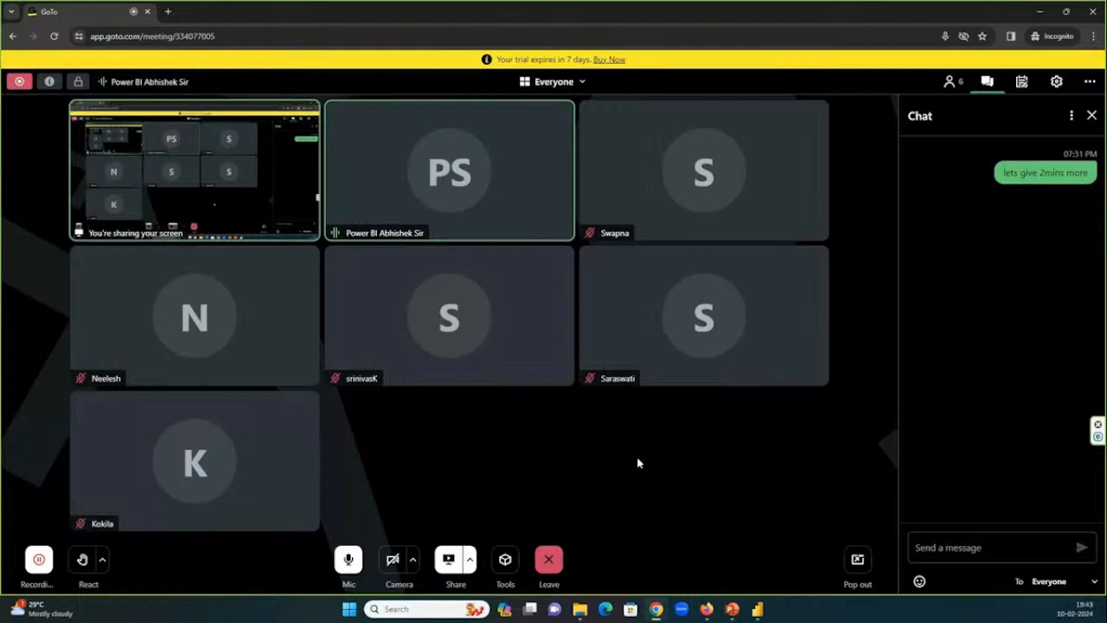
click(738, 614)
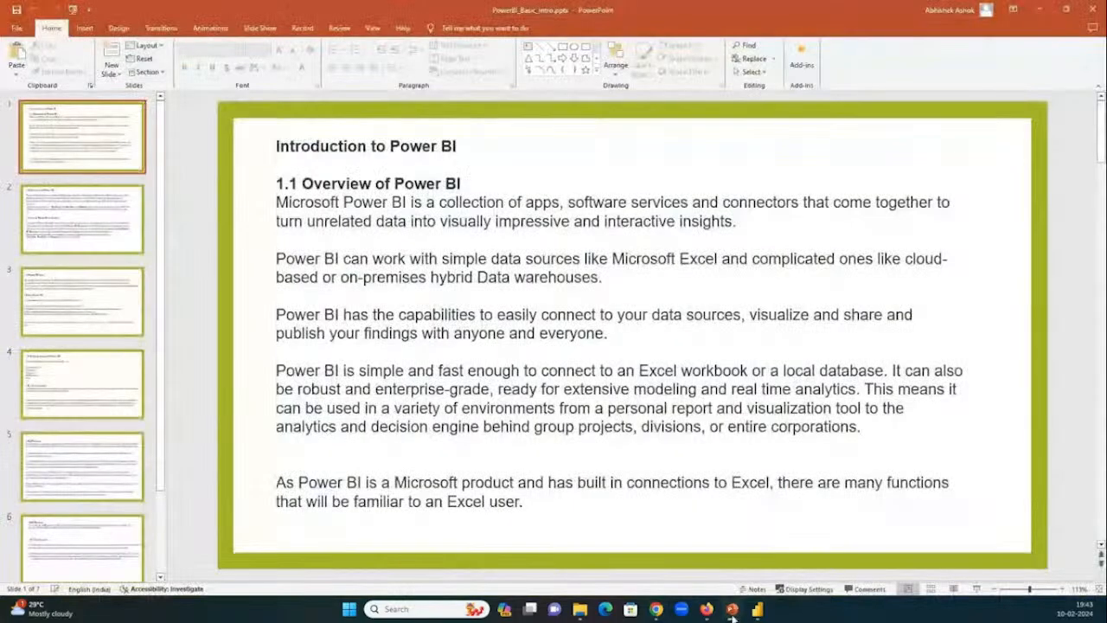
click(733, 612)
mouse_move(759, 612)
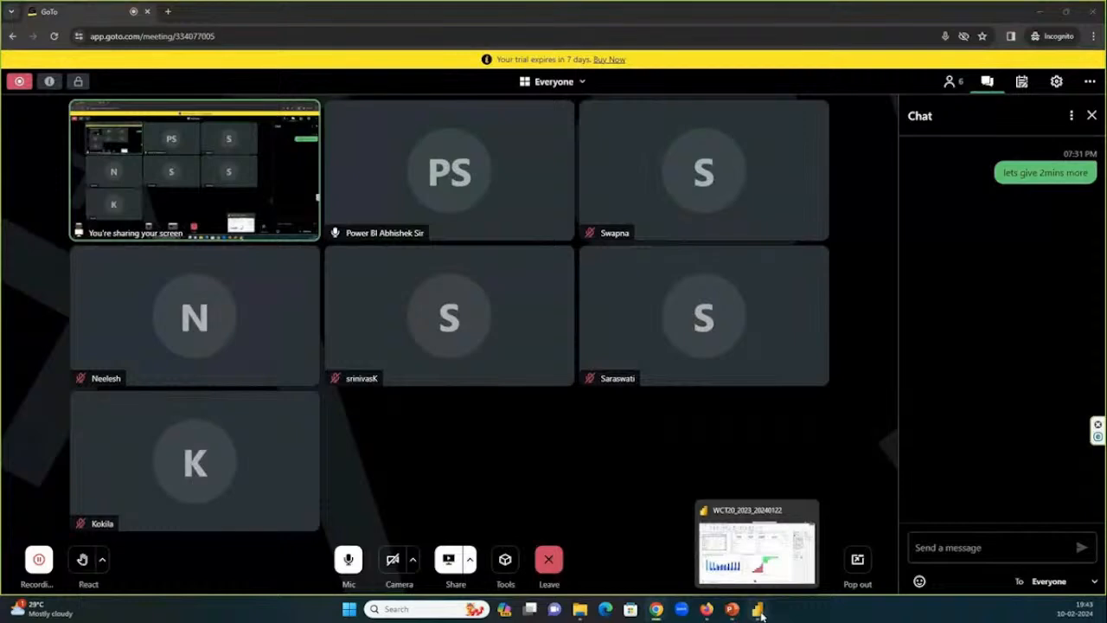
click(761, 615)
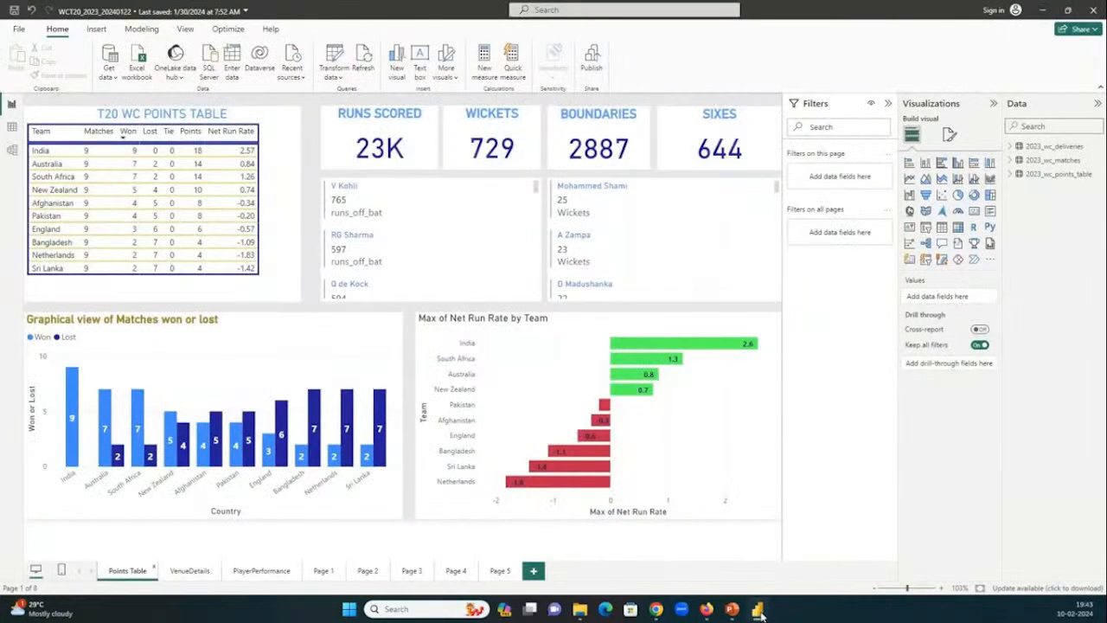
Glance at the PBI_Tutorial folder in File Explorer, and examine the DAX topics on page 2 of the course content PDF in Chrome.
click(580, 609)
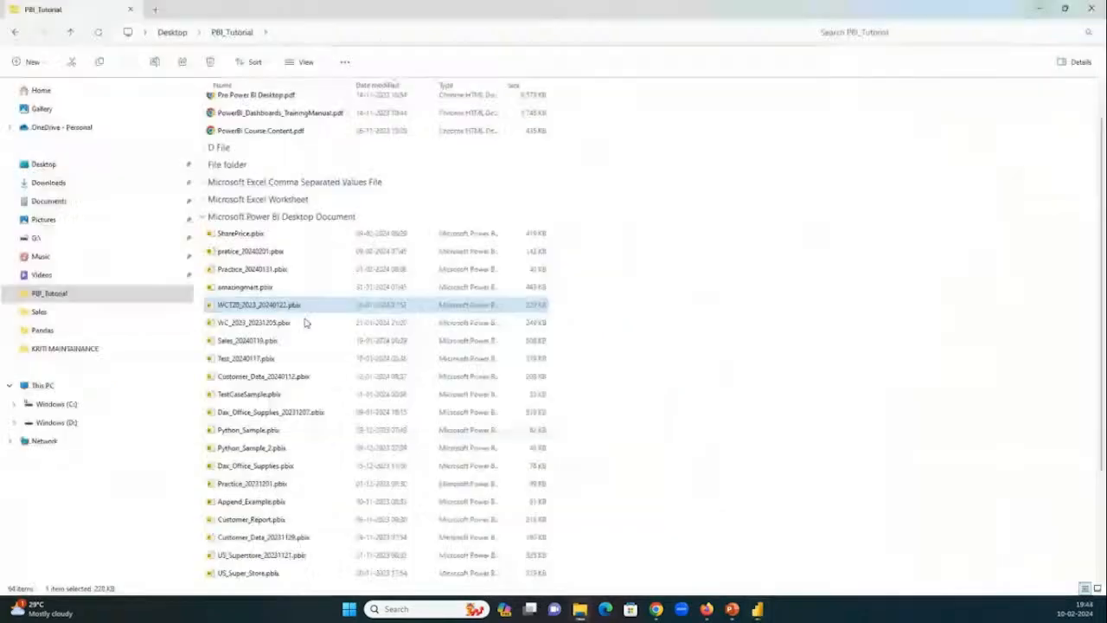
mouse_move(656, 609)
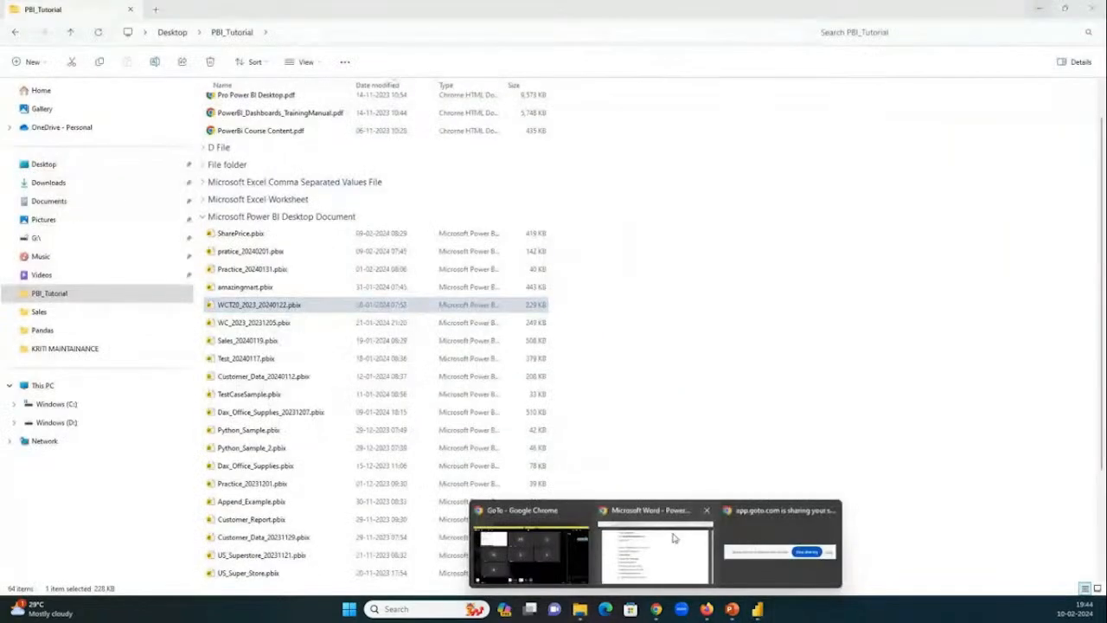
click(643, 560)
scroll(431, 334, down, 6)
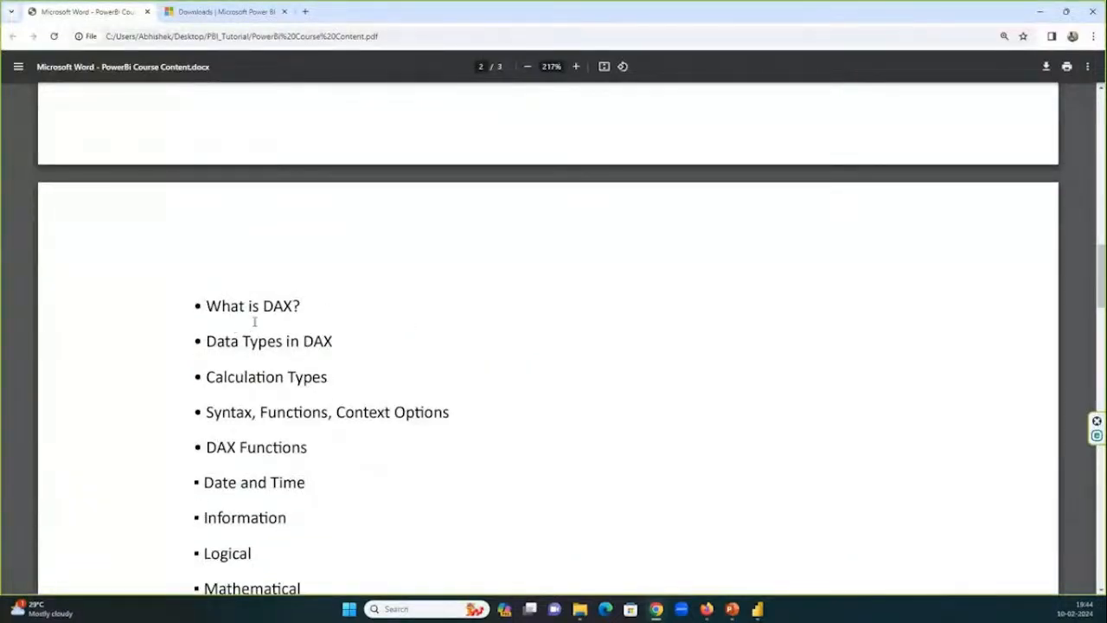
scroll(260, 322, down, 1)
scroll(277, 327, down, 3)
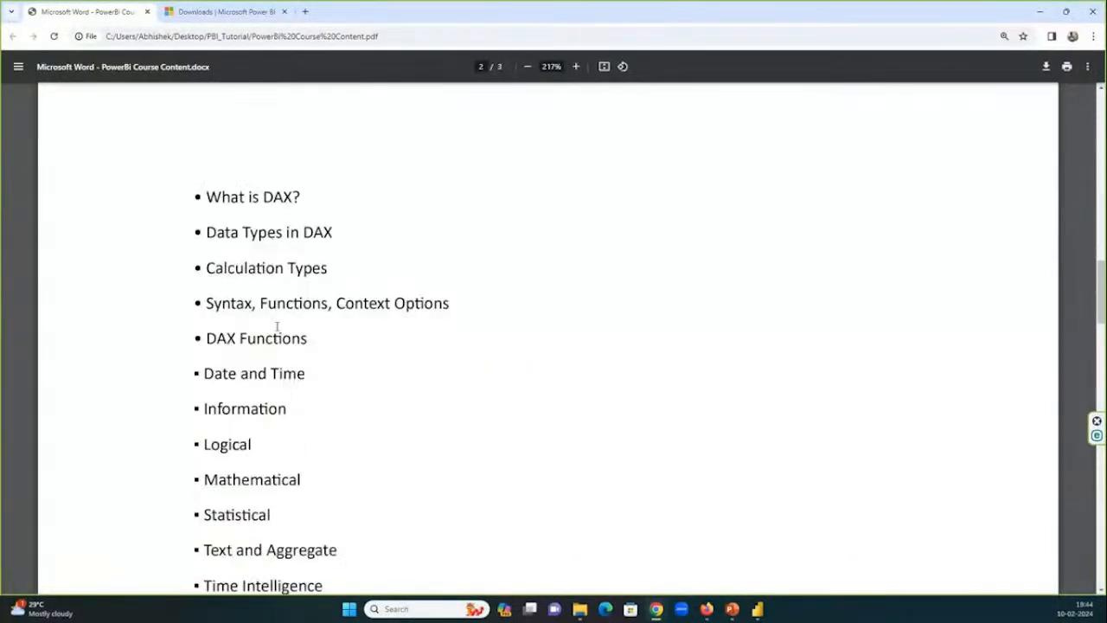
scroll(279, 337, up, 1)
scroll(304, 341, up, 2)
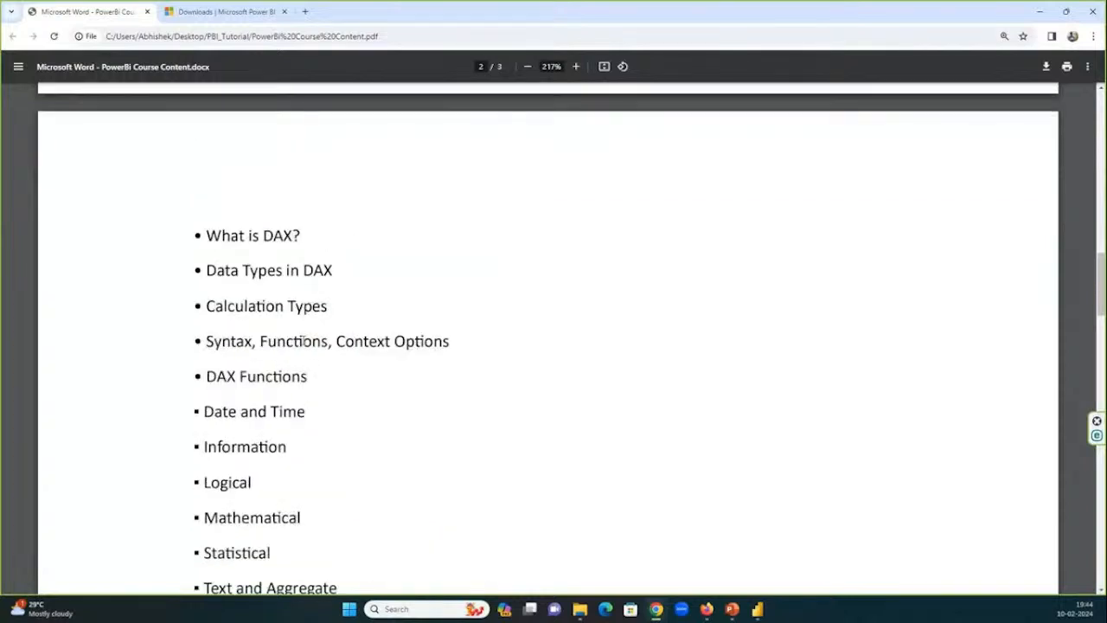
Read through the DAX function categories and the topics of Modules 5, 6 and 7 in the course content PDF.
scroll(304, 341, down, 4)
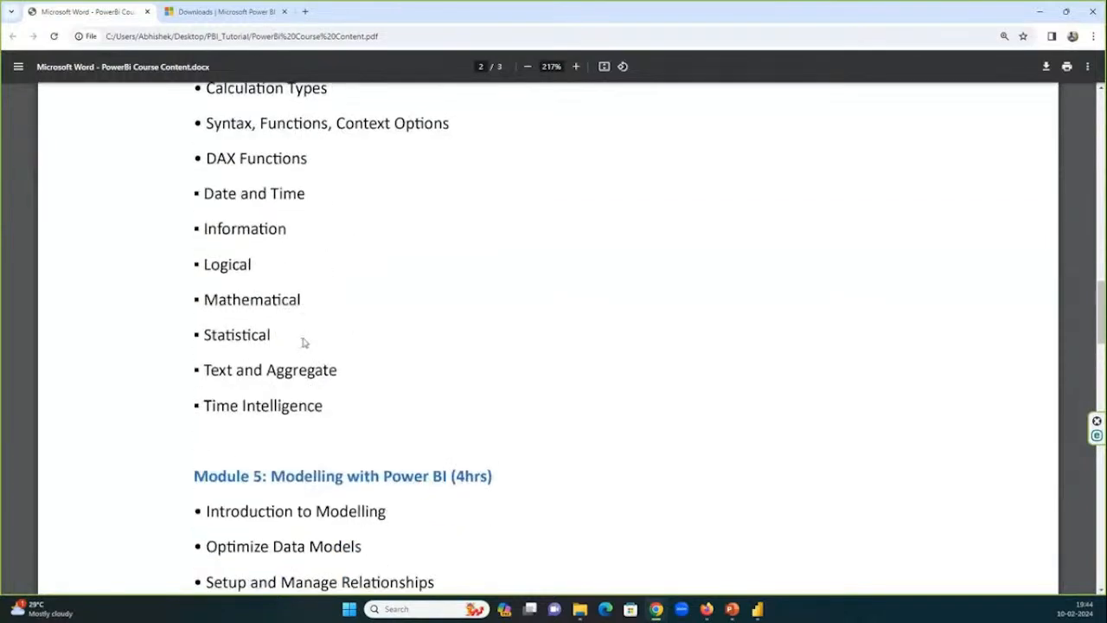
scroll(303, 342, down, 2)
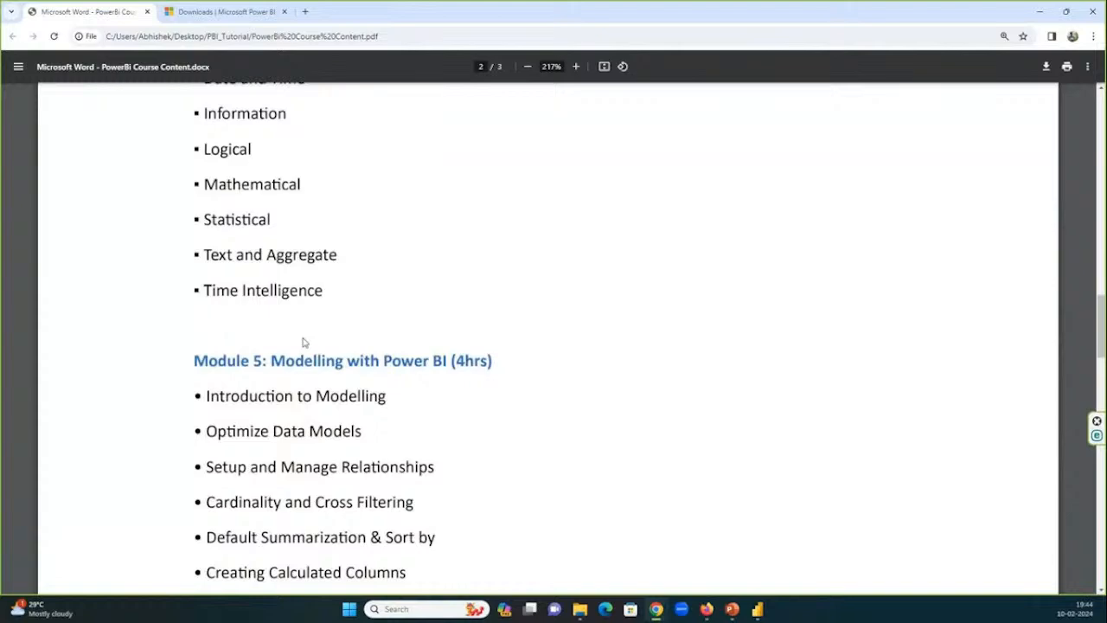
scroll(371, 303, down, 2)
scroll(470, 325, down, 3)
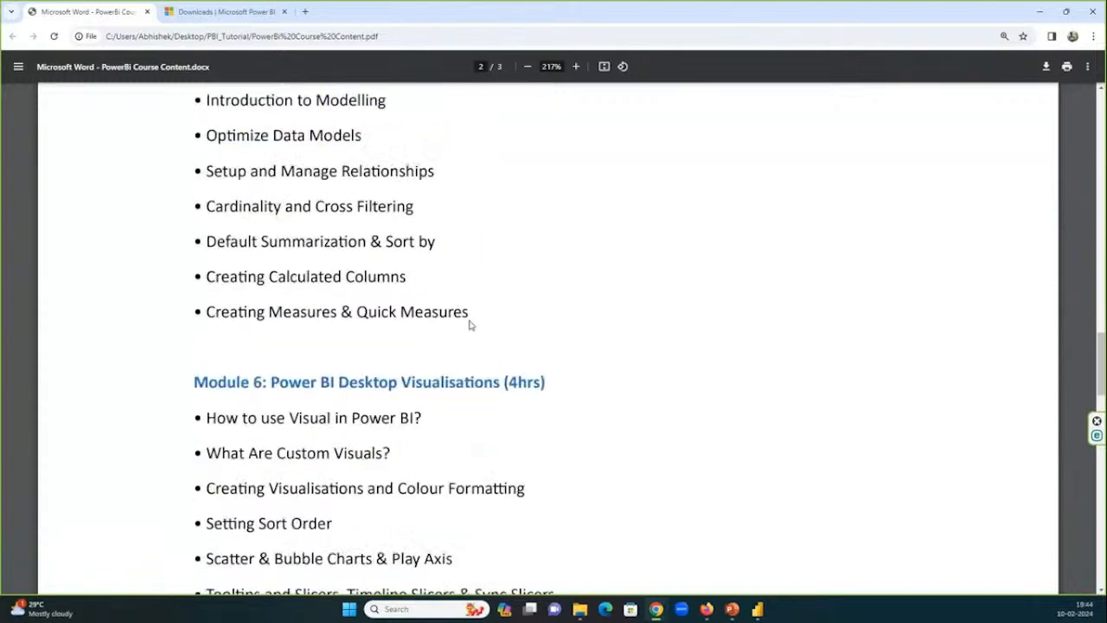
scroll(470, 325, down, 4)
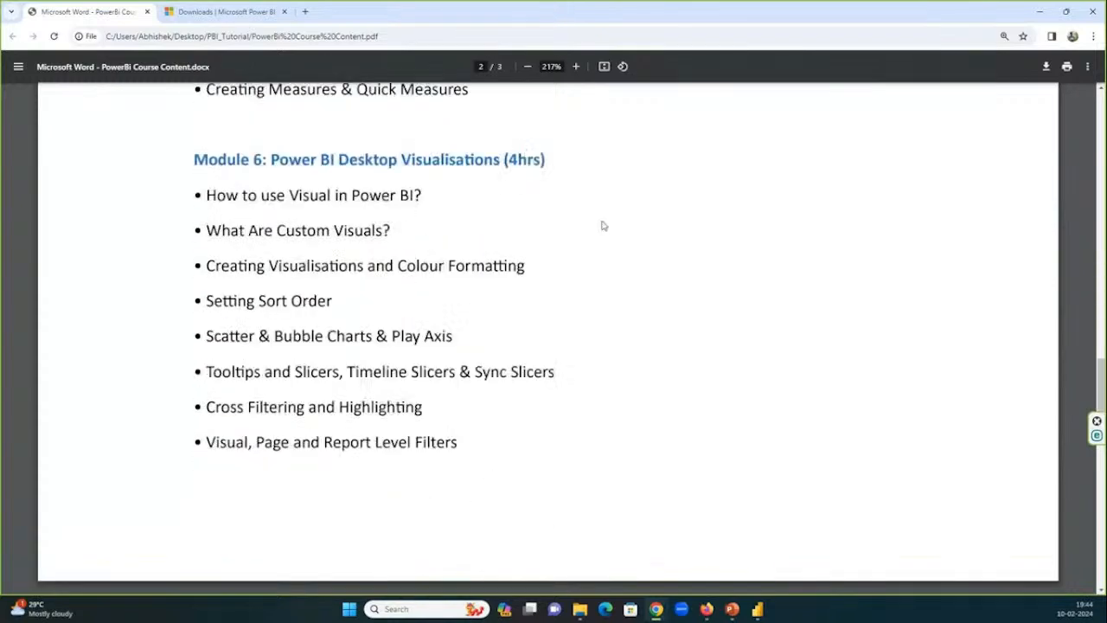
scroll(828, 341, down, 12)
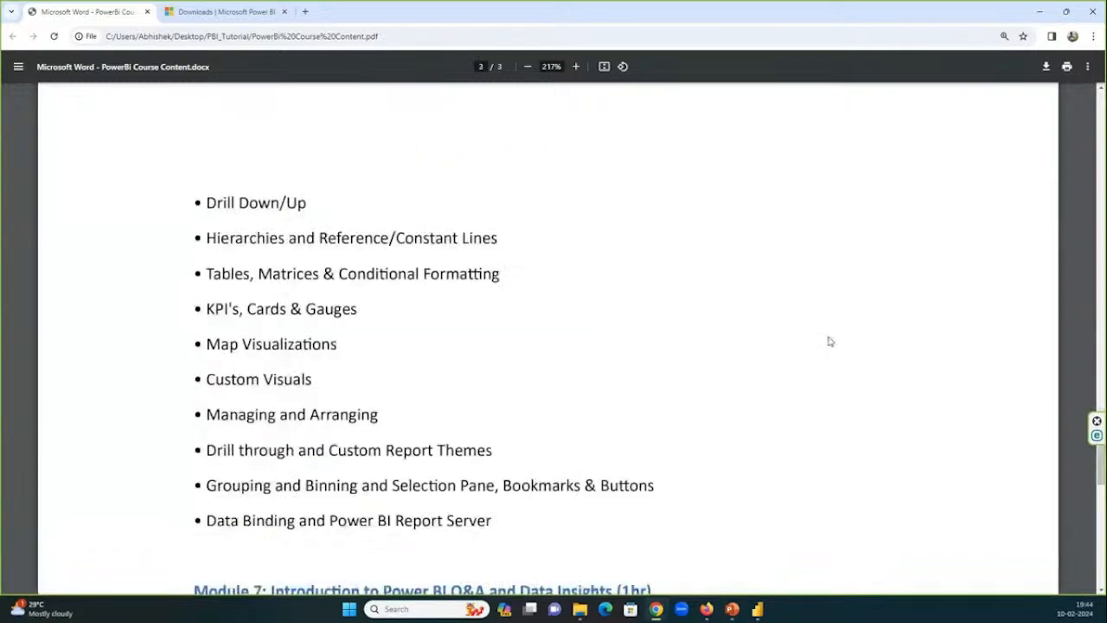
scroll(828, 342, down, 2)
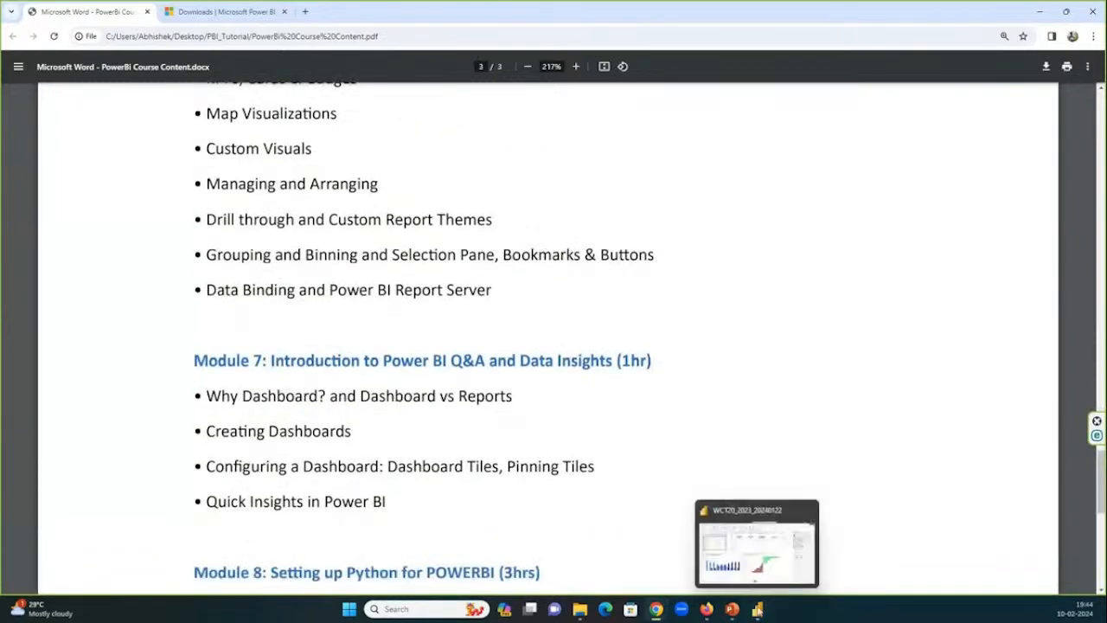
Glance at the Points Table page in Power BI Desktop, return to the PDF in Chrome, and read Modules 8 and 9.
click(756, 609)
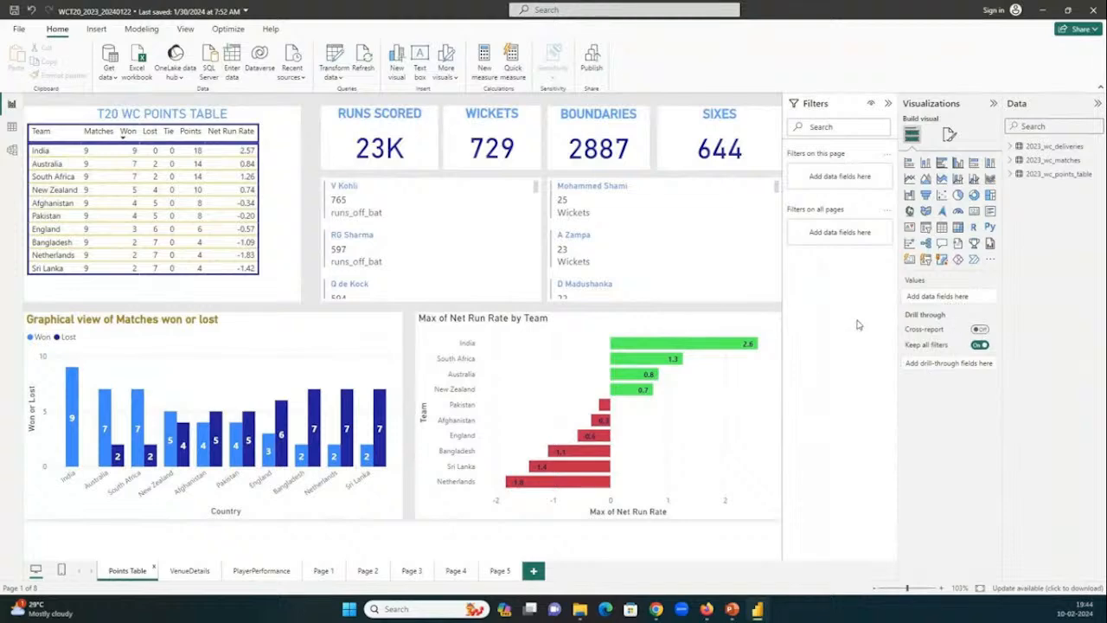
key(alt+Tab)
scroll(348, 327, down, 3)
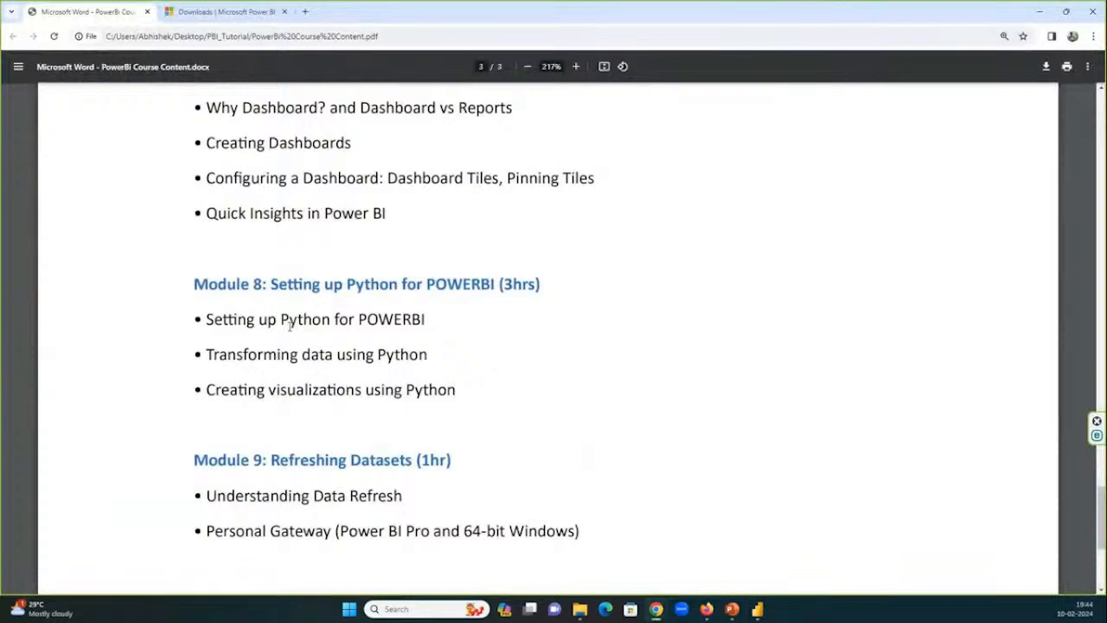
scroll(313, 326, down, 1)
scroll(313, 326, down, 1)
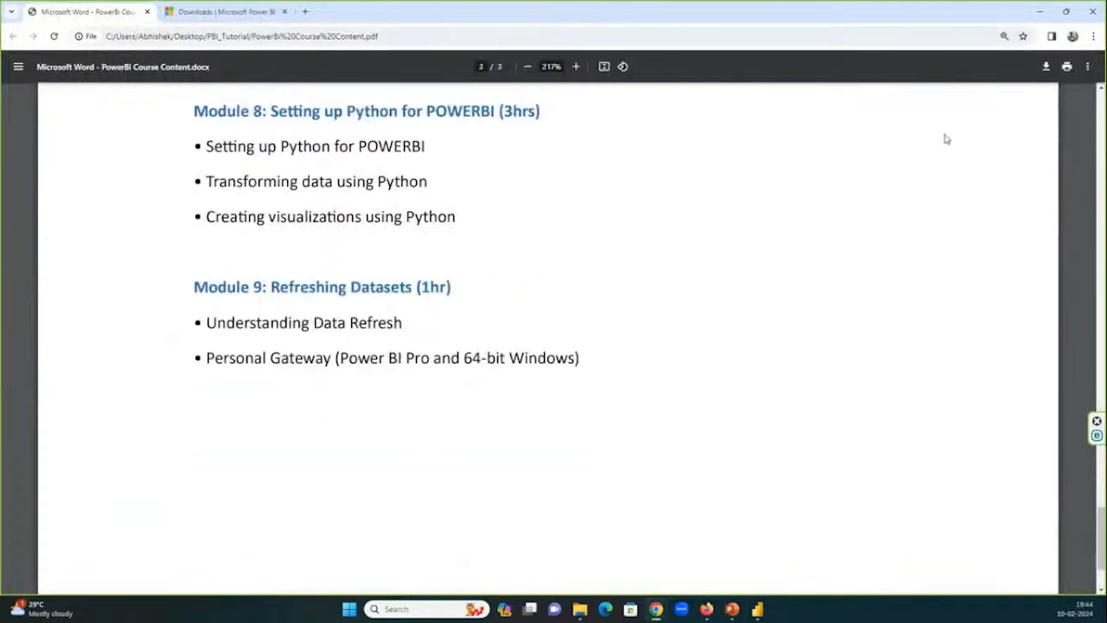
Minimize and reopen the course content PDF, and go back to Module 1 on its first page.
click(1037, 12)
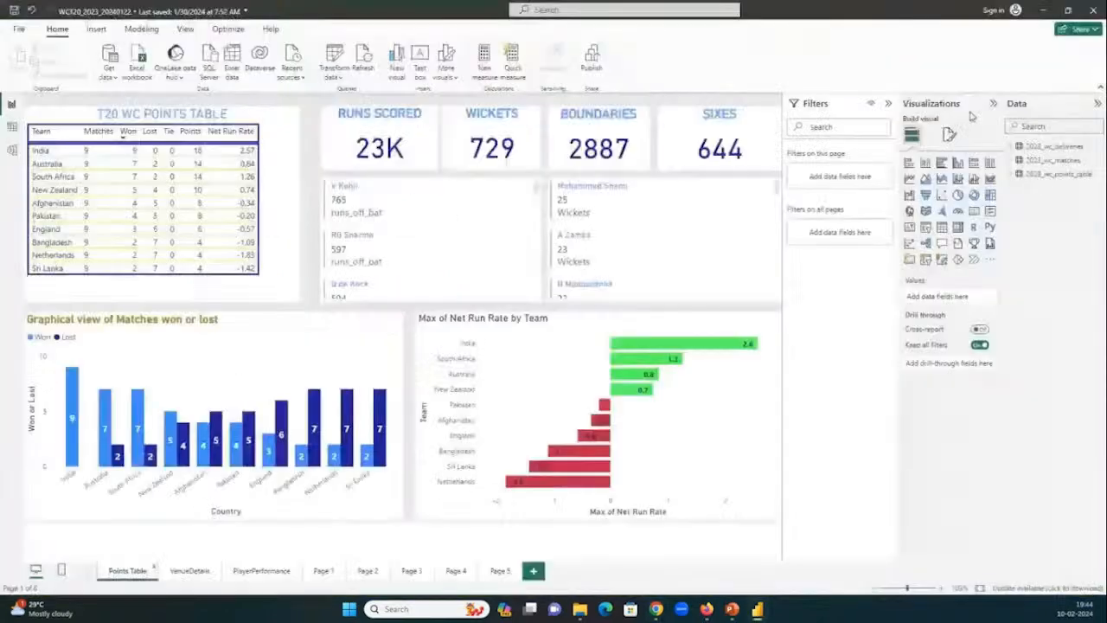
click(657, 609)
click(662, 547)
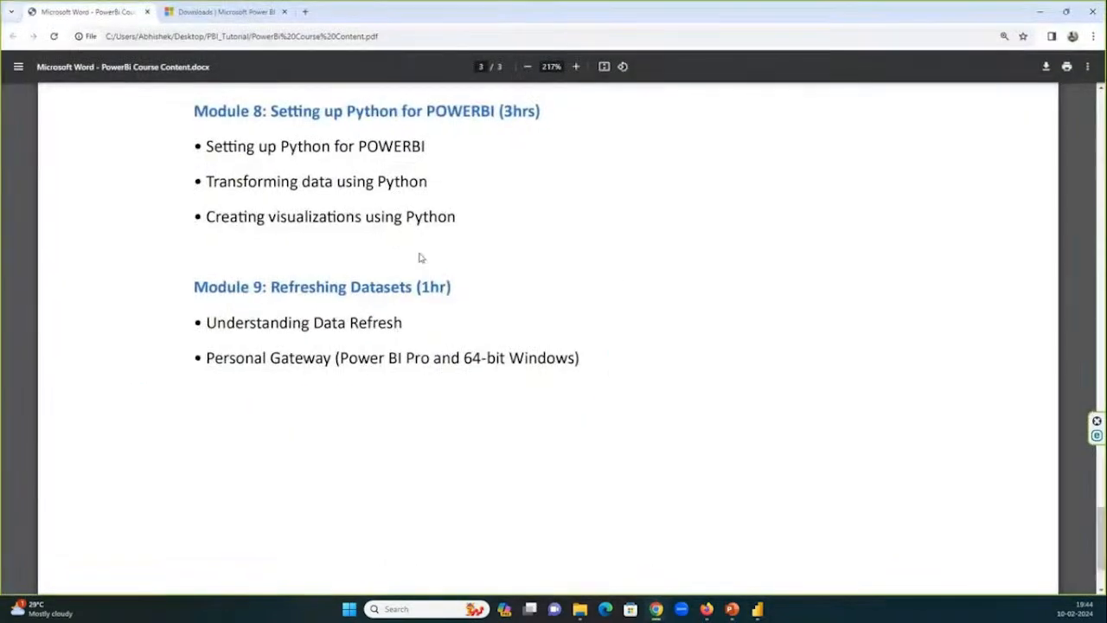
scroll(407, 258, up, 12)
scroll(419, 258, up, 15)
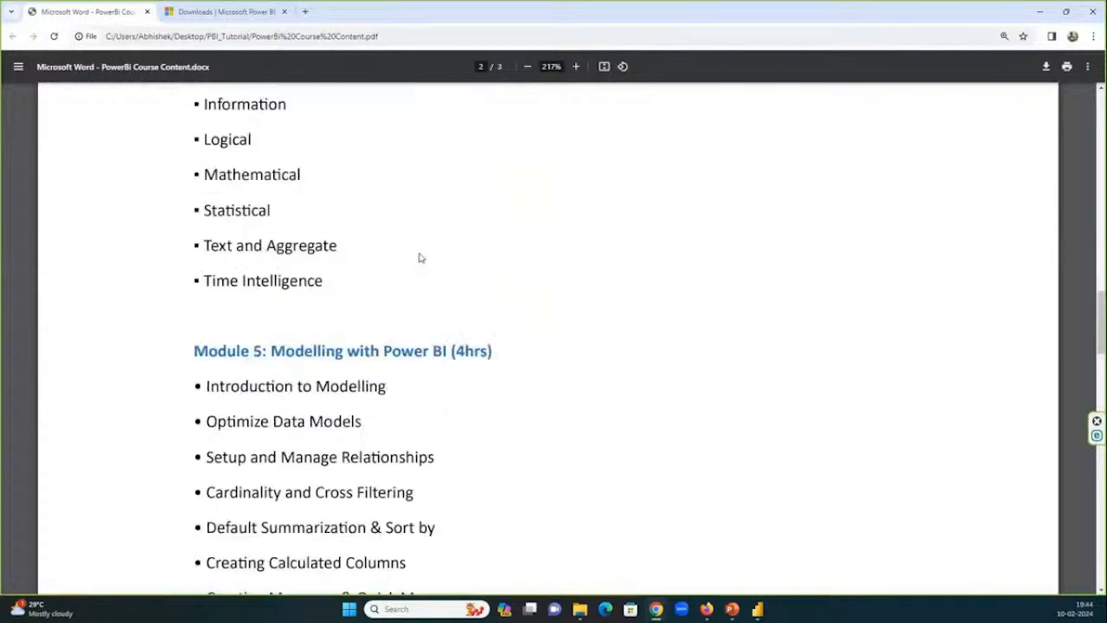
scroll(420, 251, up, 12)
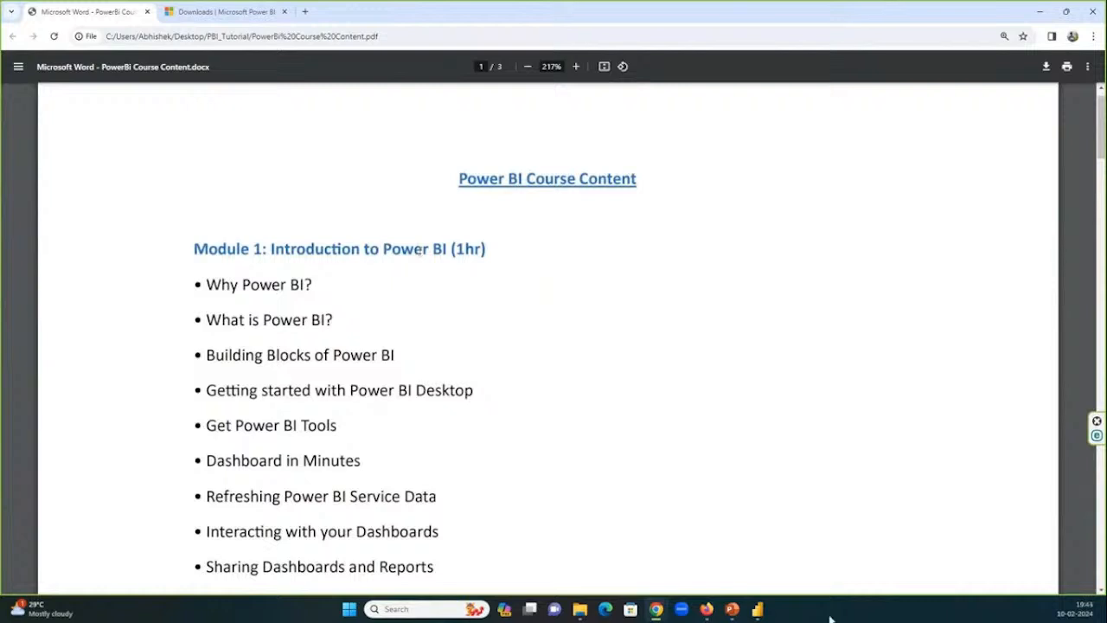
Show the cricket report in Power BI Desktop again, and return to the Module 1 topics in the PDF.
click(751, 615)
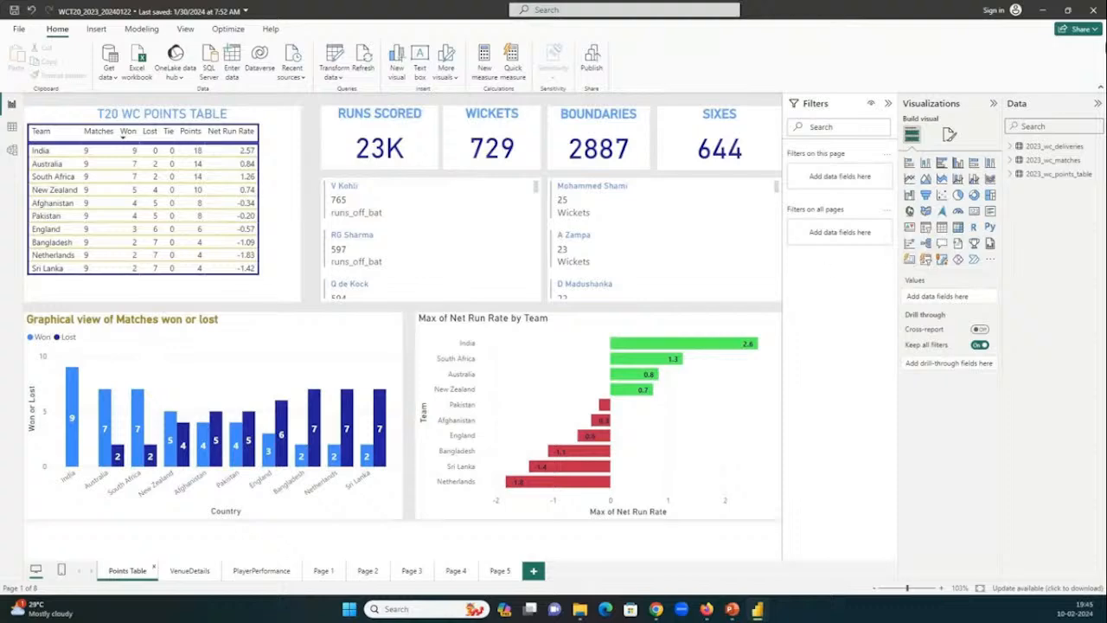
click(1042, 10)
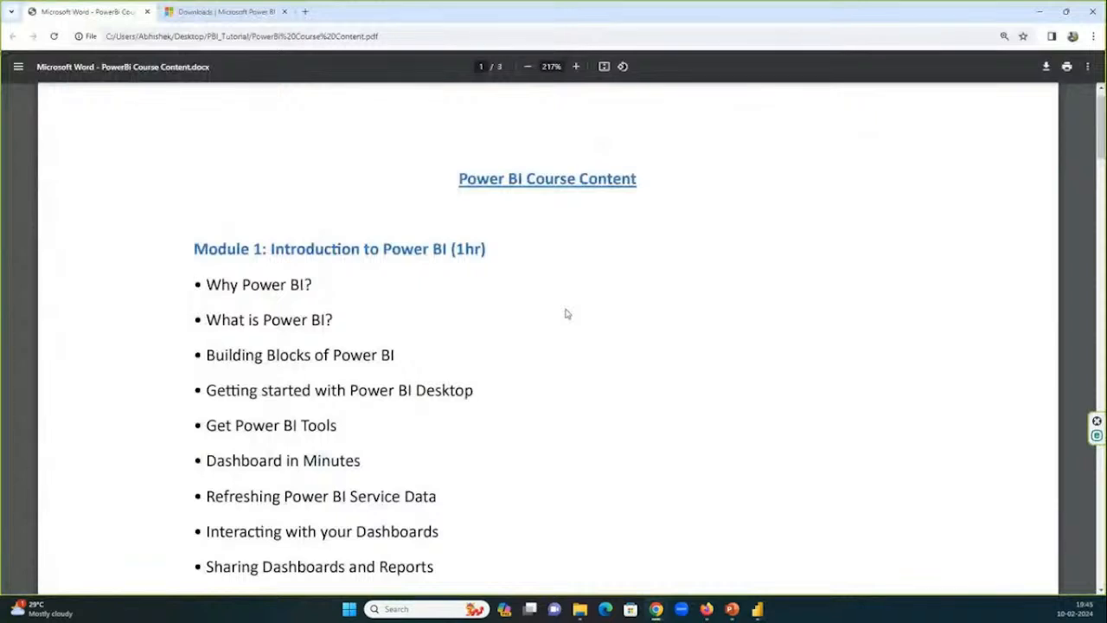
scroll(566, 314, down, 1)
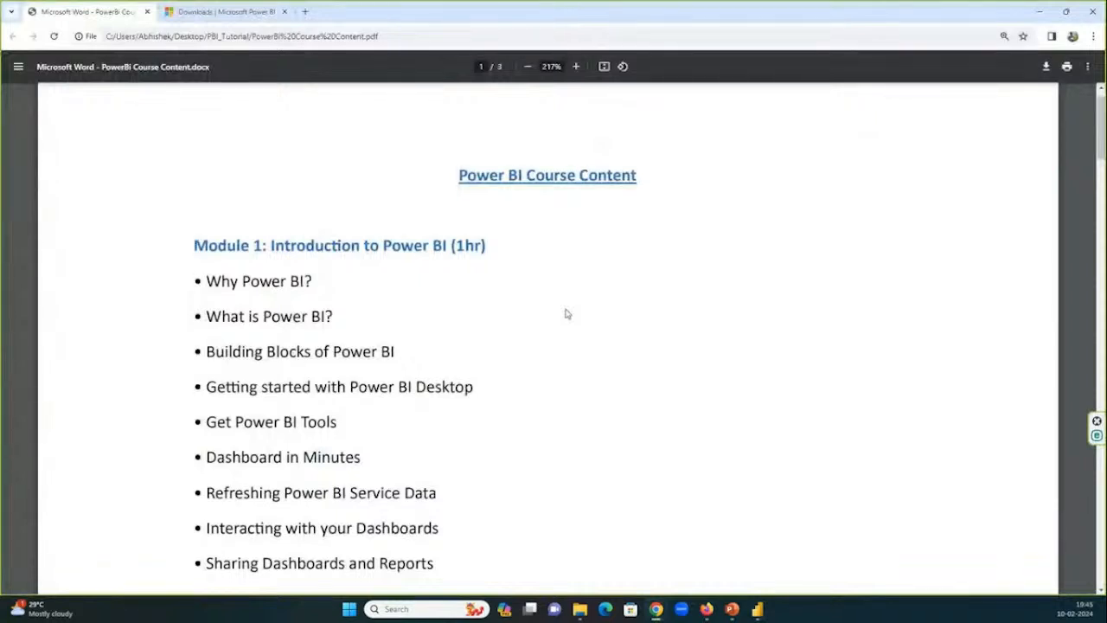
scroll(566, 314, down, 1)
Look at the Power BI files in the PBI_Tutorial folder in File Explorer, and switch back to the Power BI report.
click(579, 609)
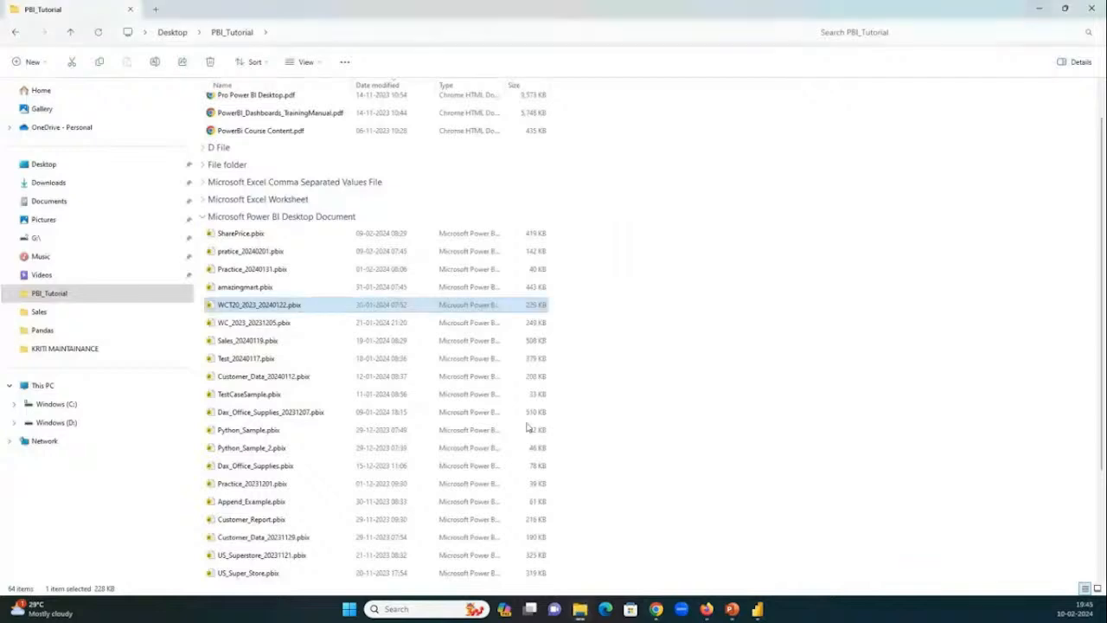
click(757, 609)
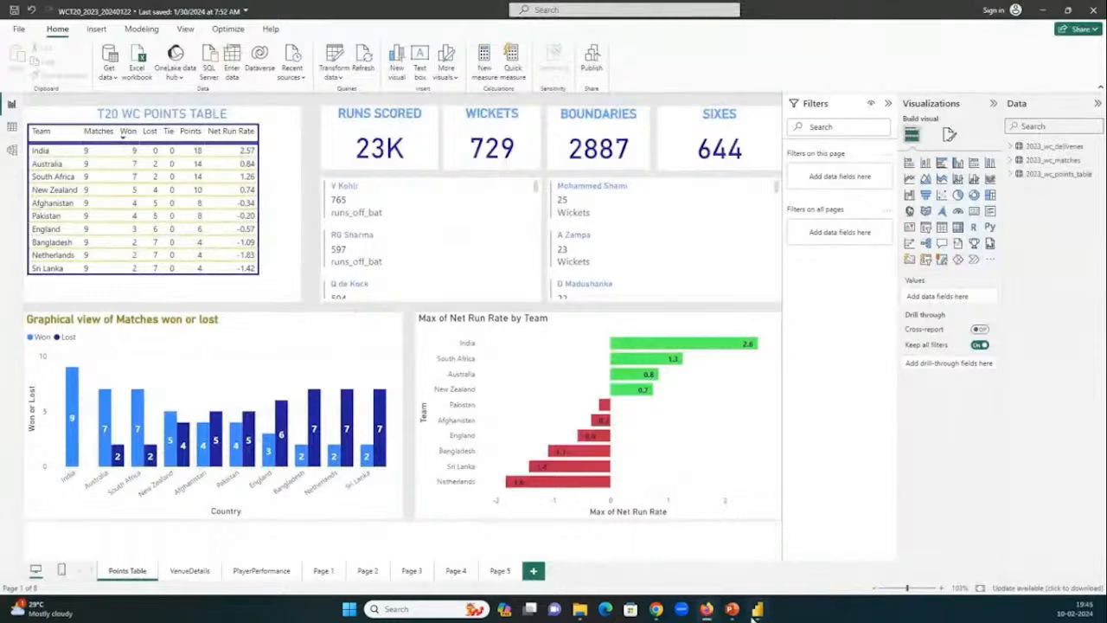
click(580, 609)
click(579, 609)
Check the participants and chat in the GoTo meeting window in Chrome, and minimize it to return to the report.
mouse_move(657, 610)
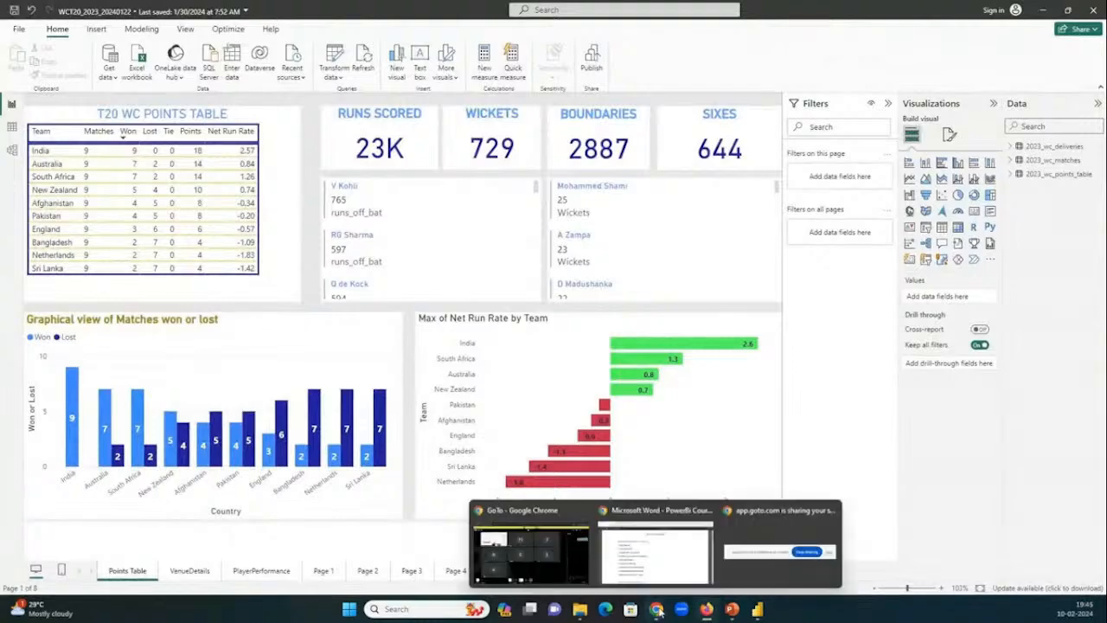
click(553, 545)
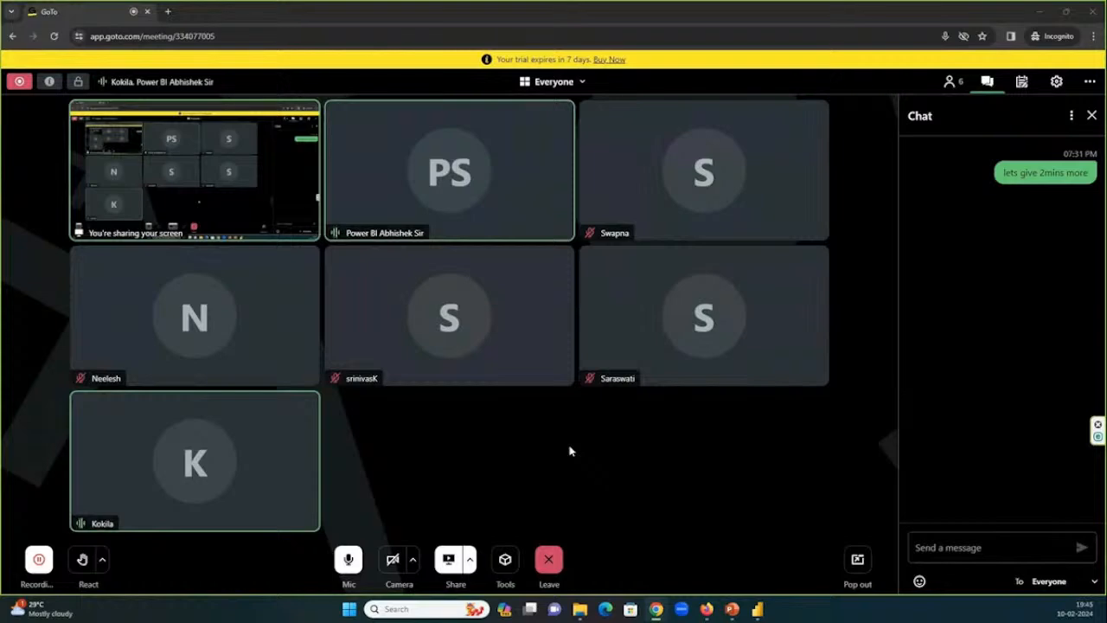
click(1041, 14)
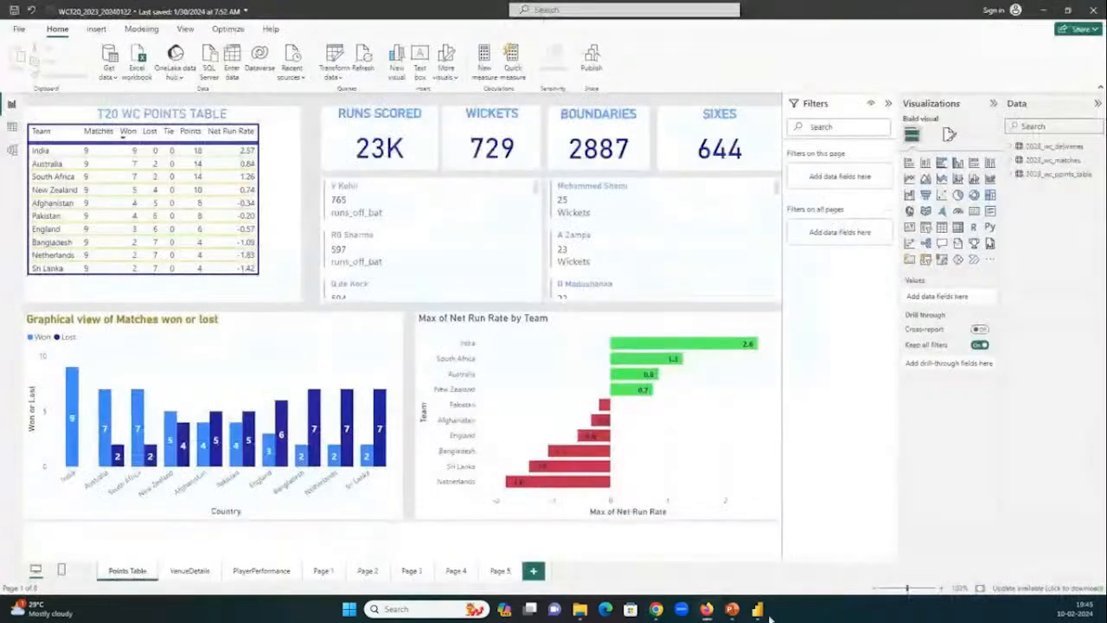
Glance at the course content PDF in Chrome, and switch to the Introduction to Power BI presentation in PowerPoint.
mouse_move(655, 612)
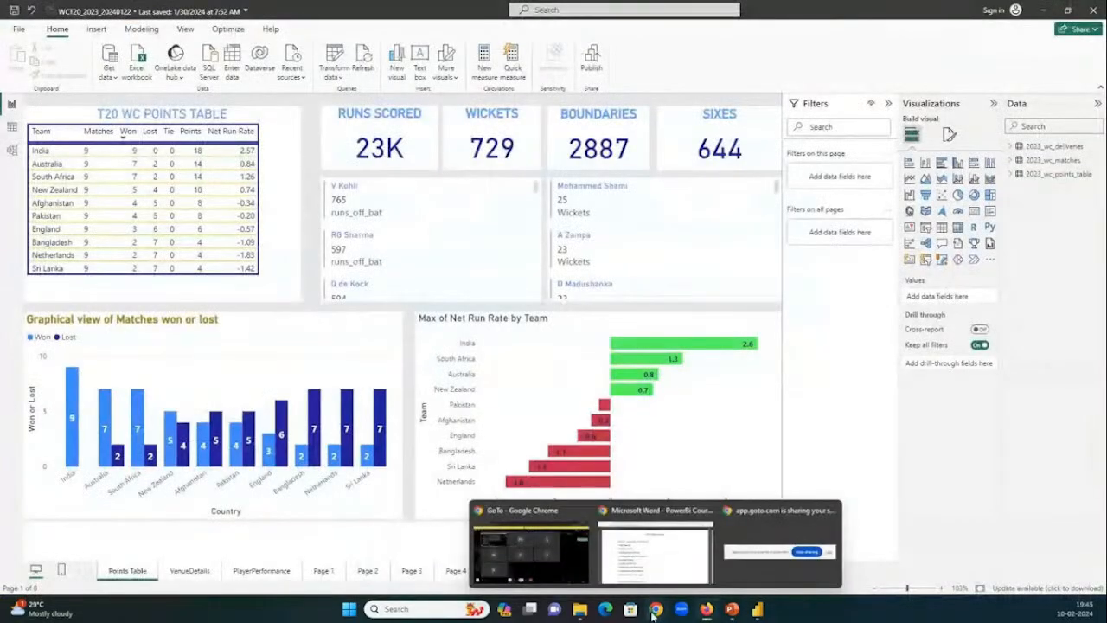
click(657, 546)
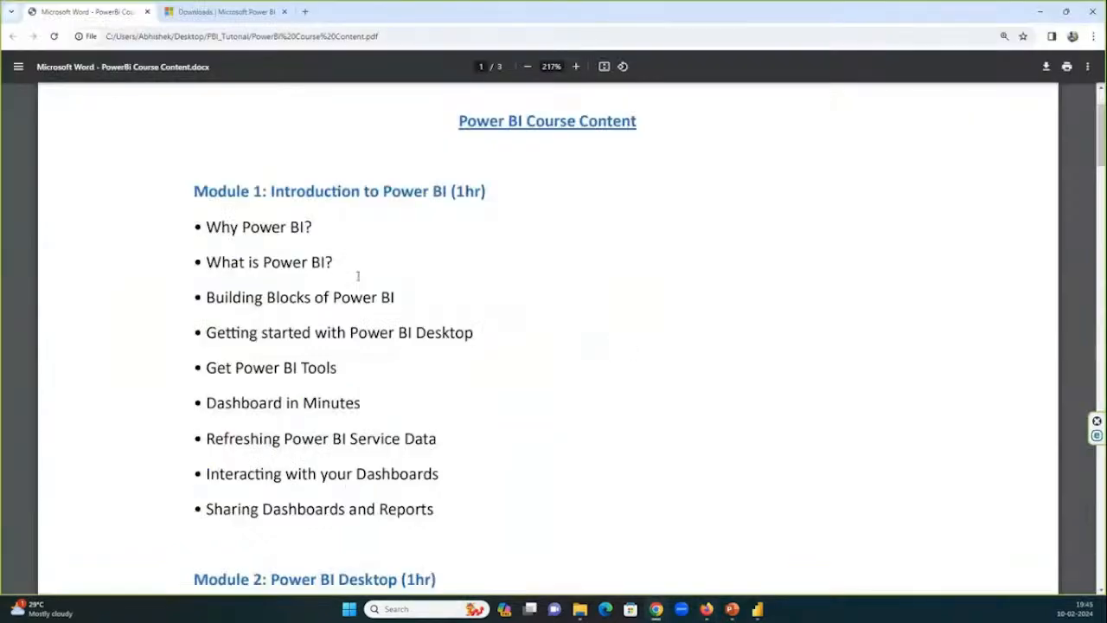
click(1066, 13)
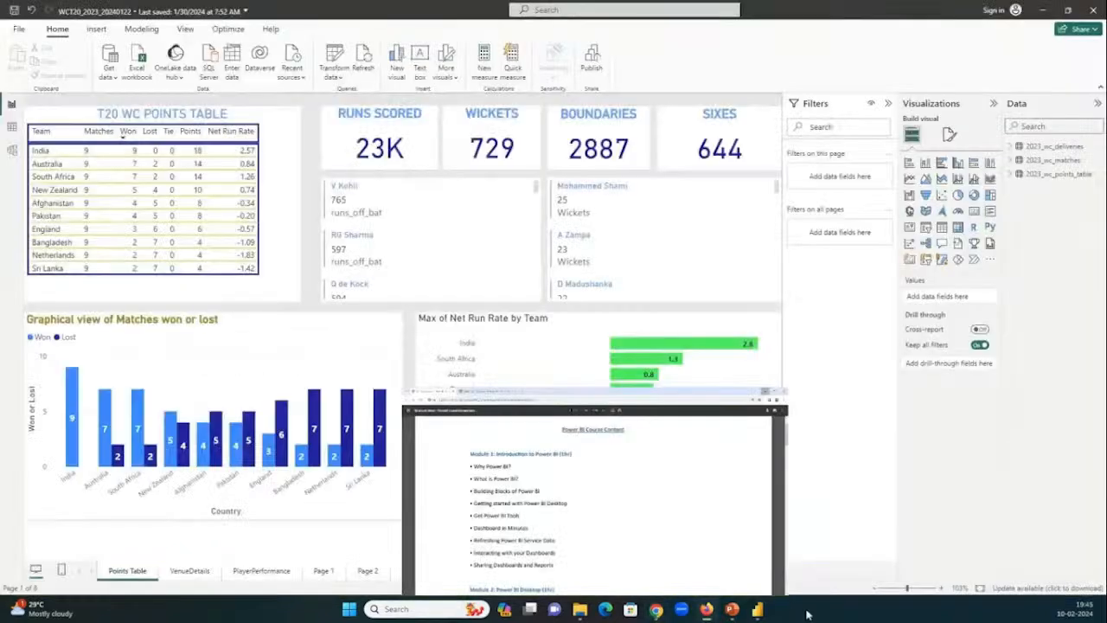
click(733, 610)
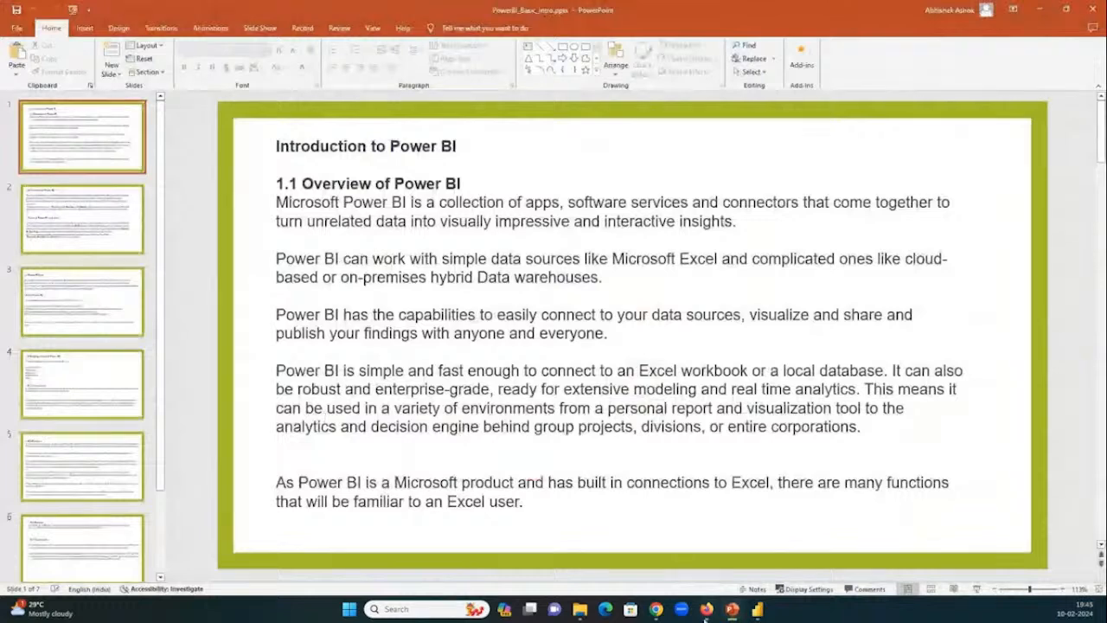
Switch back to the course content PDF in Chrome and go to Modules 8 and 9 on page 3.
mouse_move(705, 616)
click(661, 553)
scroll(485, 339, down, 20)
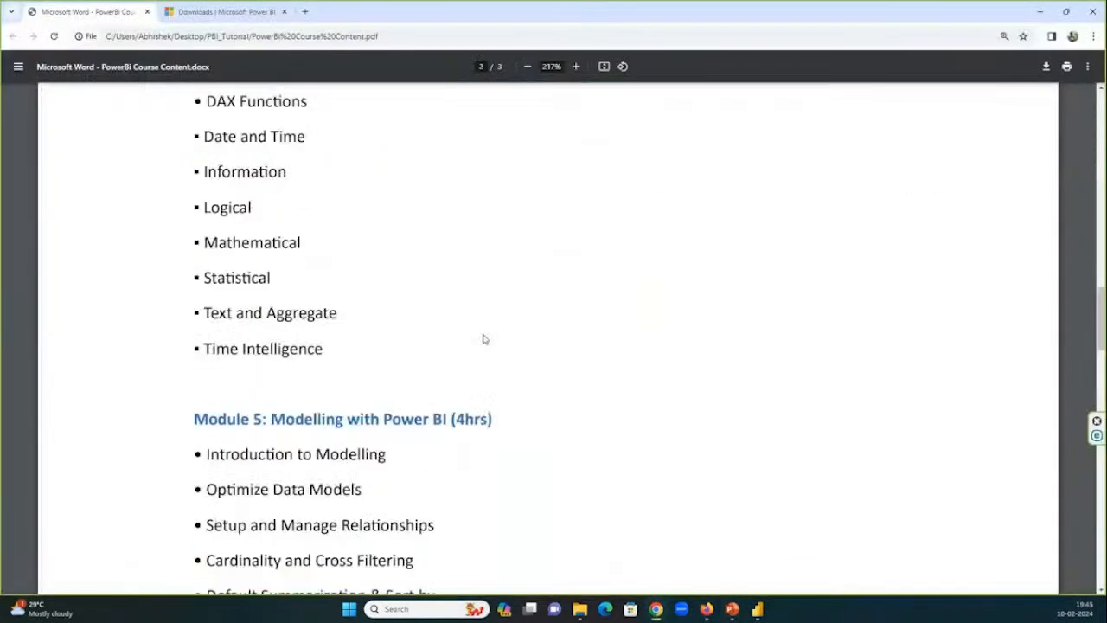
scroll(485, 339, down, 15)
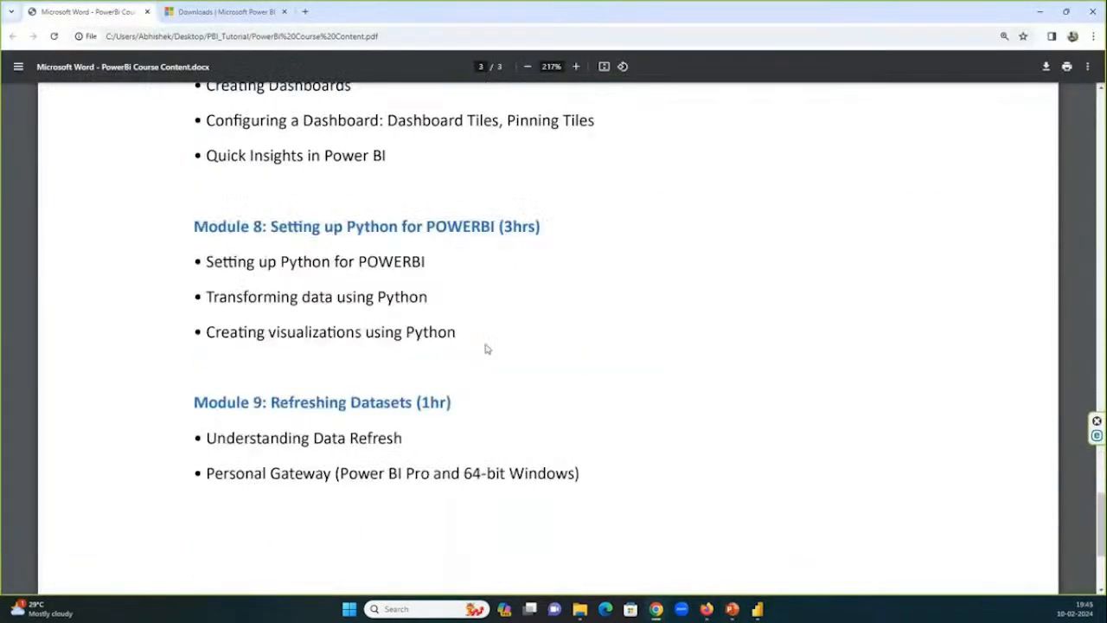
Open the Power Query Editor from the Power BI report, examine its Transform, Add Column and View commands, and close it.
click(763, 613)
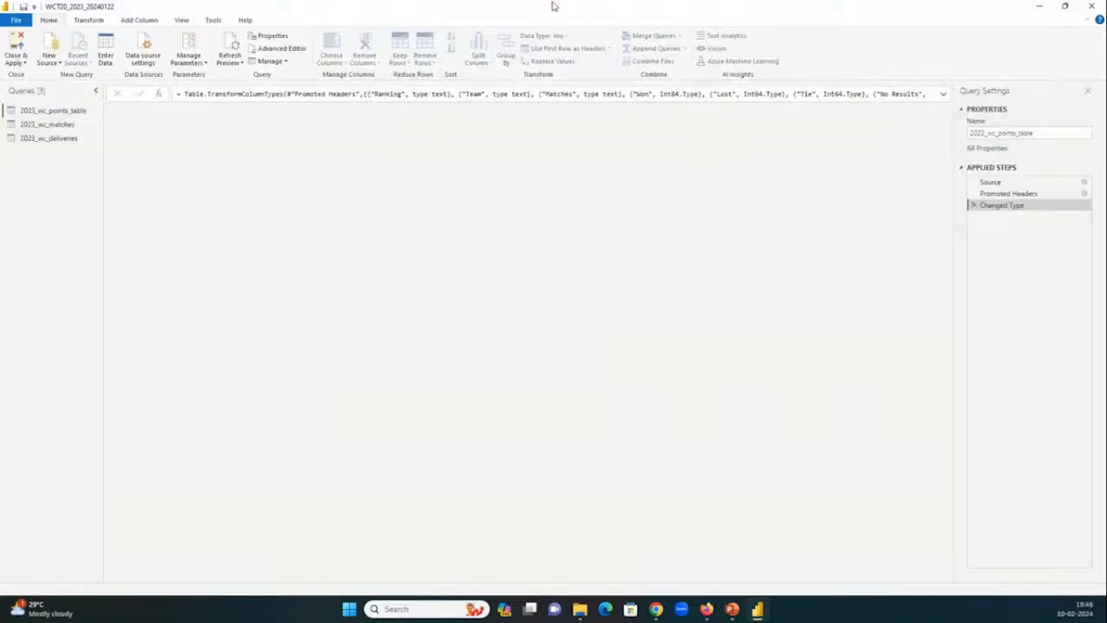
drag(547, 12, 528, 180)
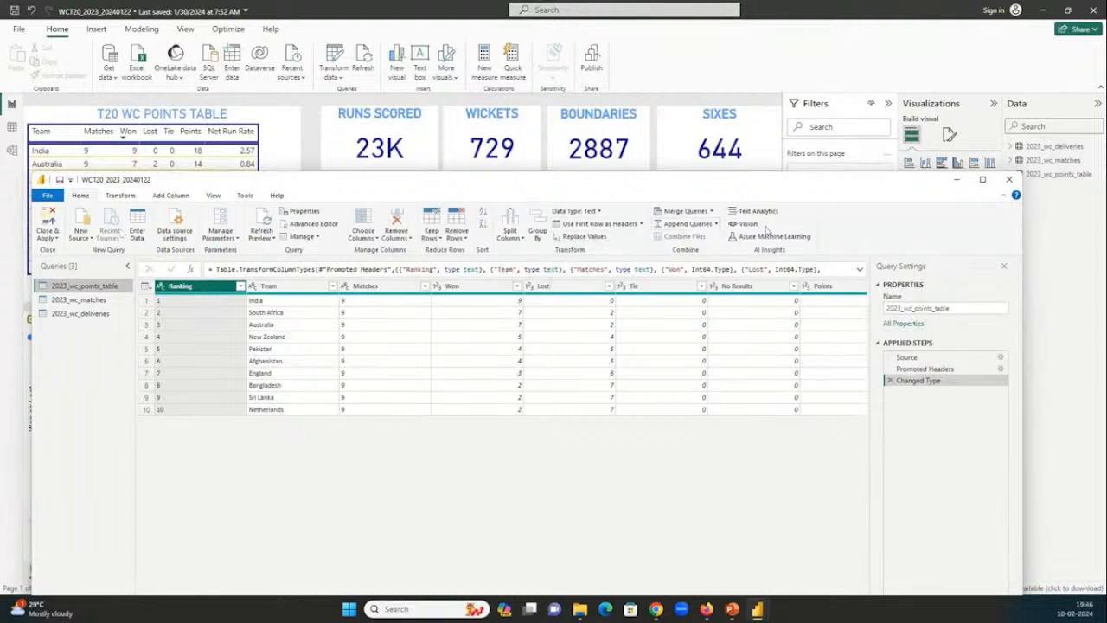
click(124, 197)
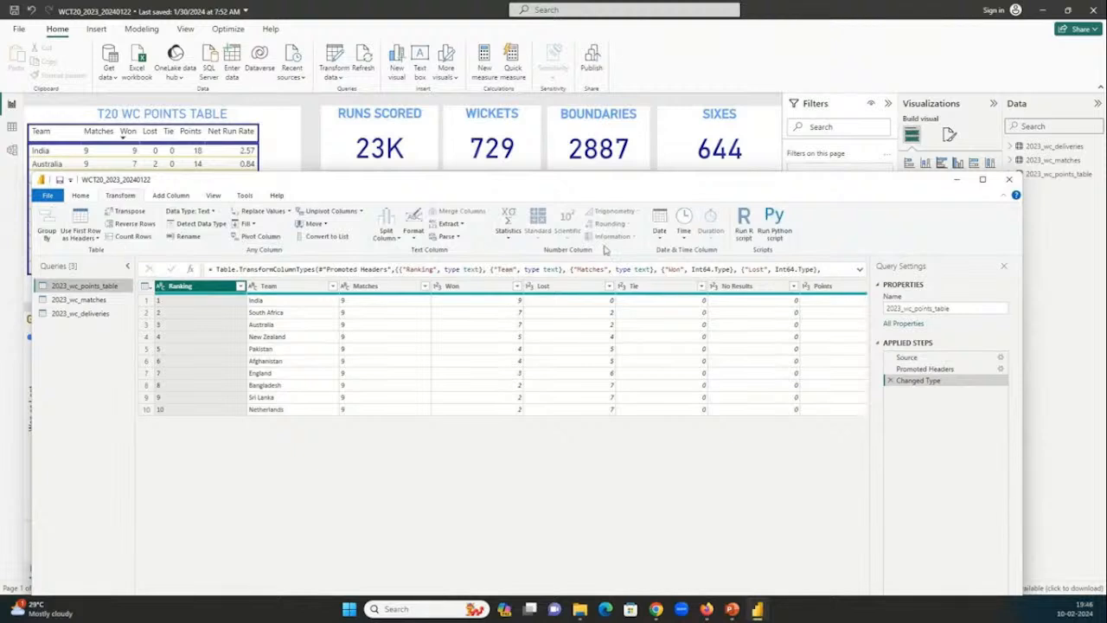
click(172, 196)
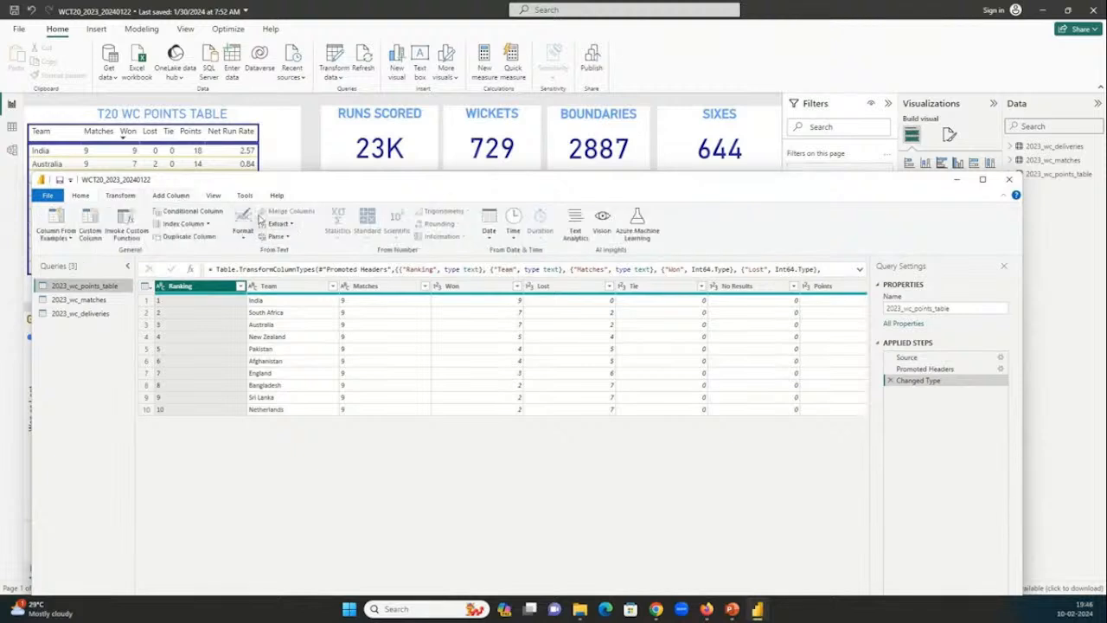
click(214, 197)
click(125, 197)
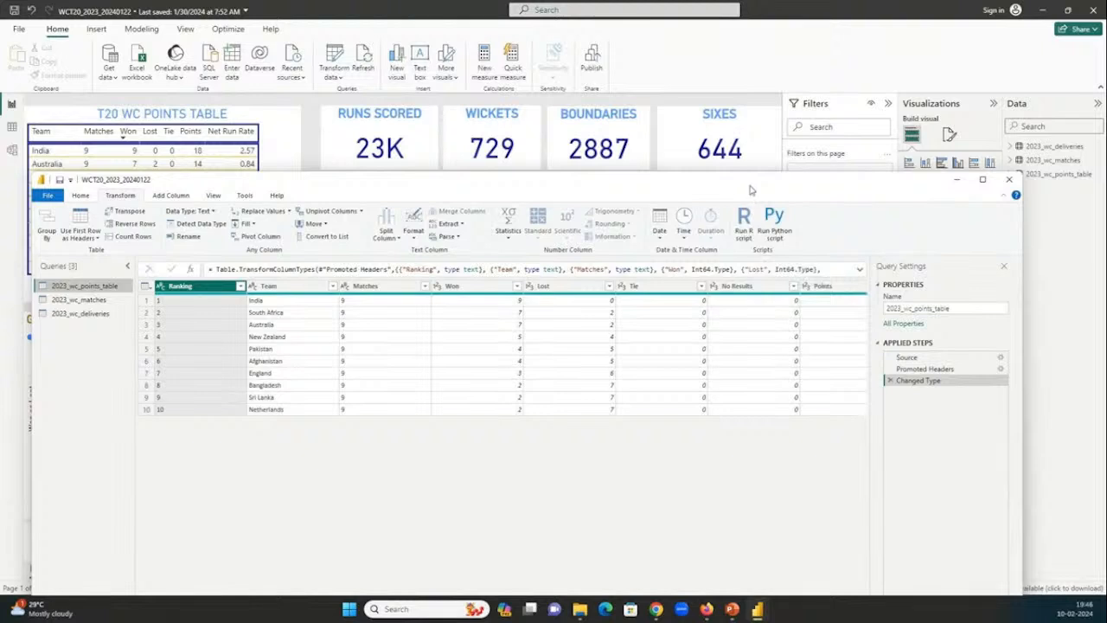
click(1009, 179)
Find Dax_Formulas_Complexitywise.d in the PBI_Tutorial folder in File Explorer, and launch Notepad++ to show its formulas.
click(579, 608)
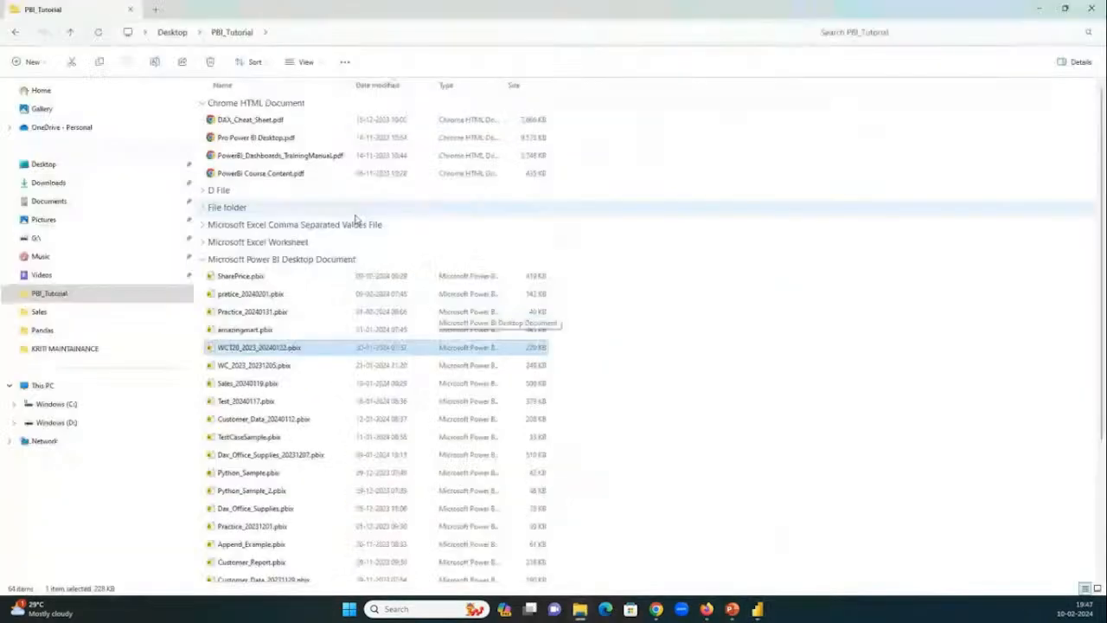
click(202, 191)
click(282, 212)
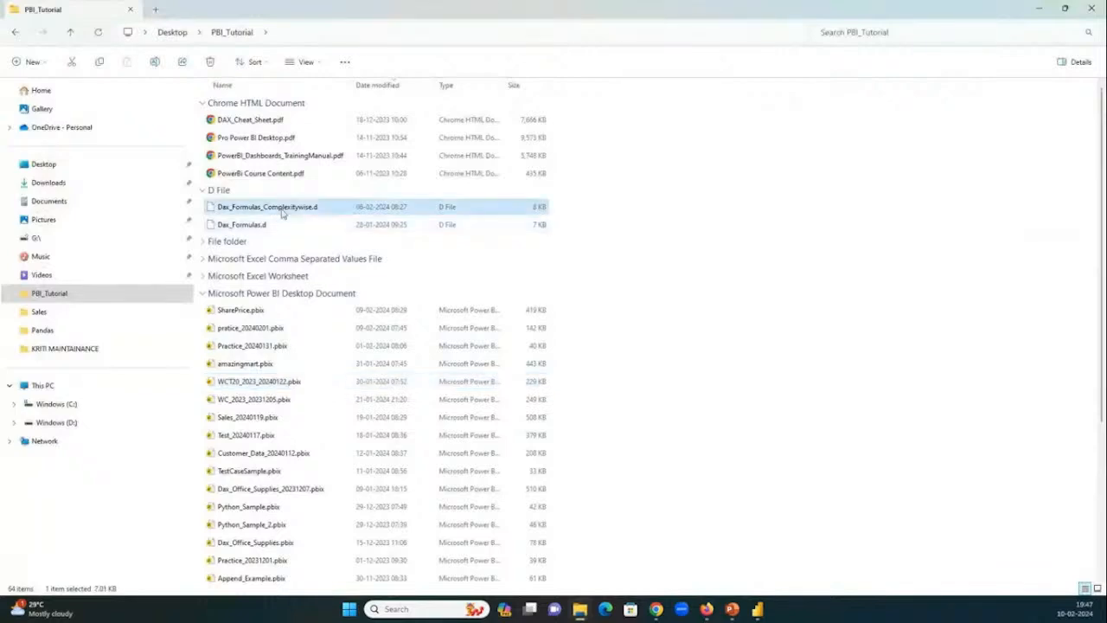
right_click(282, 212)
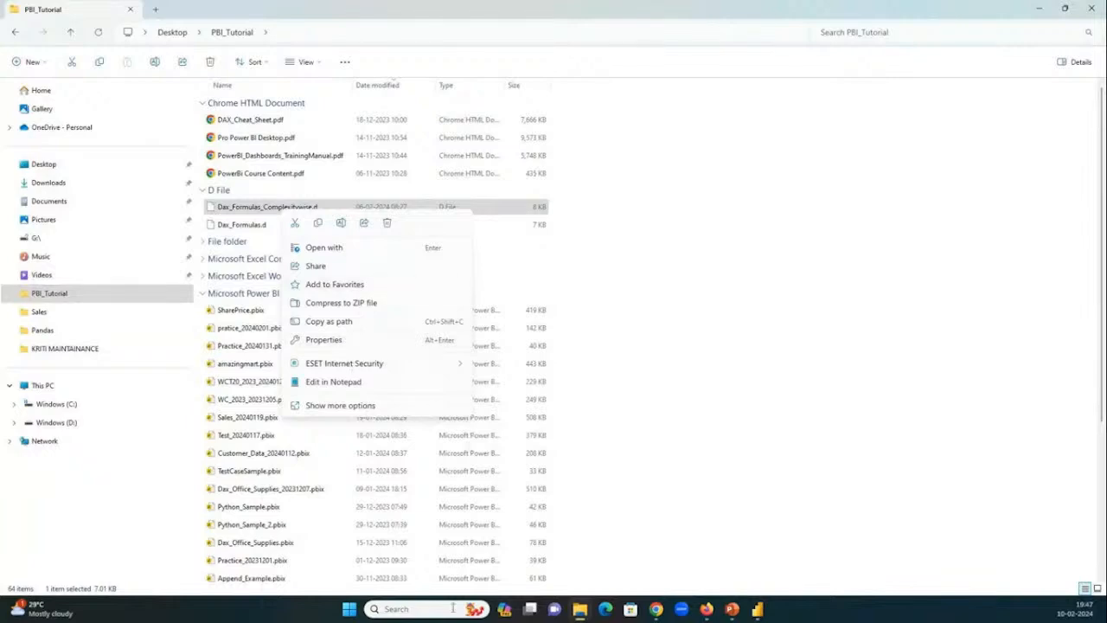
click(356, 613)
click(355, 614)
text(not)
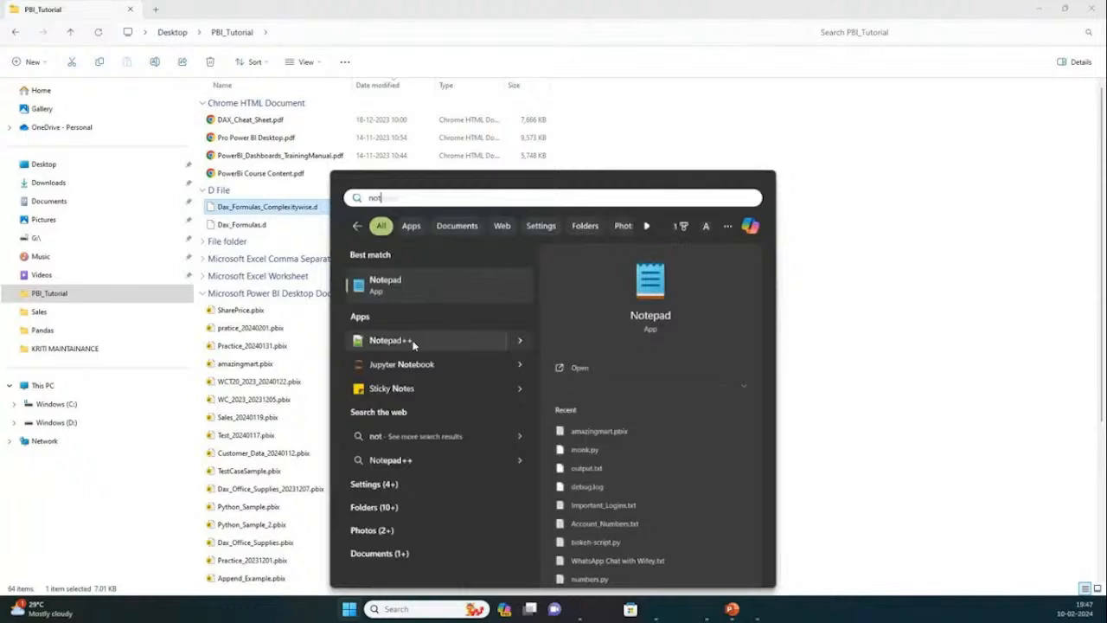
click(412, 342)
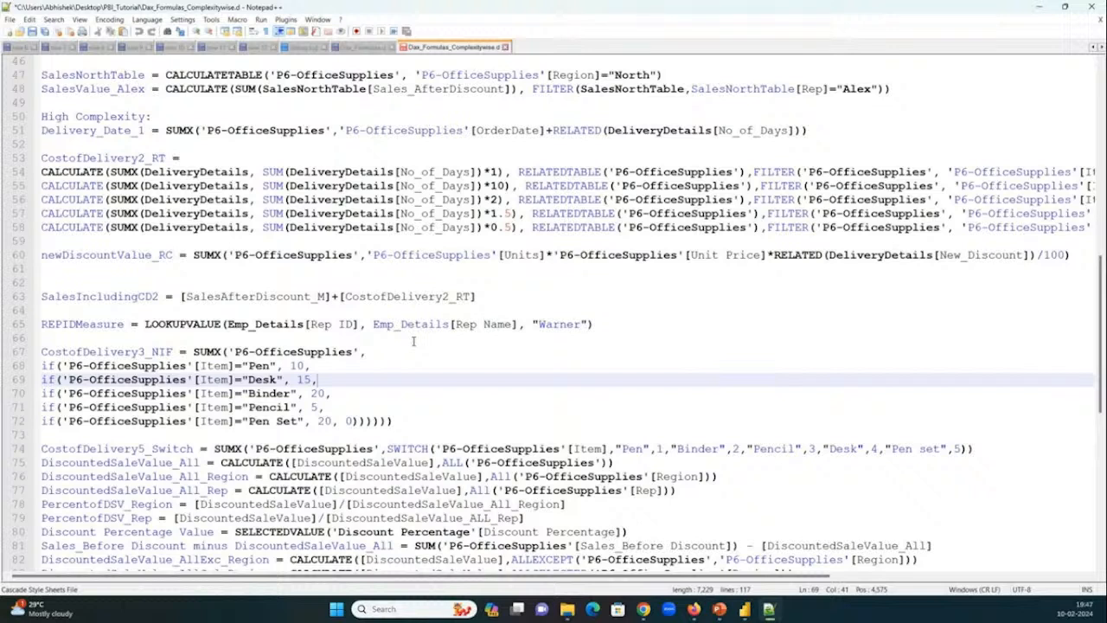
Skim the Introduction to Power BI presentation in PowerPoint through slide 7, minimize it, and switch to the Power BI report.
click(723, 611)
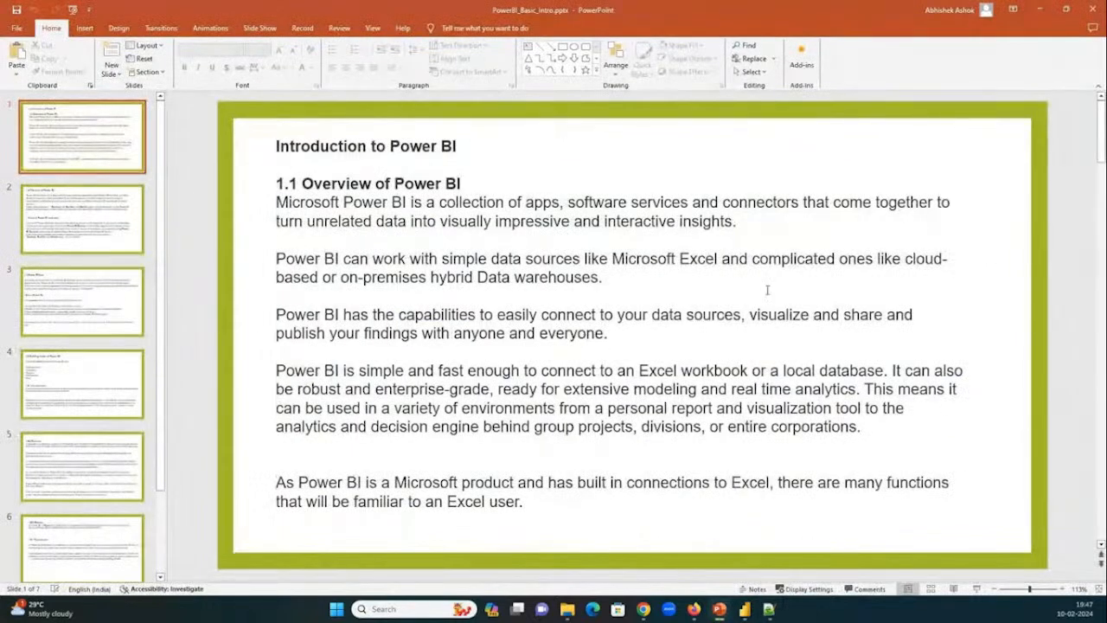
scroll(768, 290, down, 6)
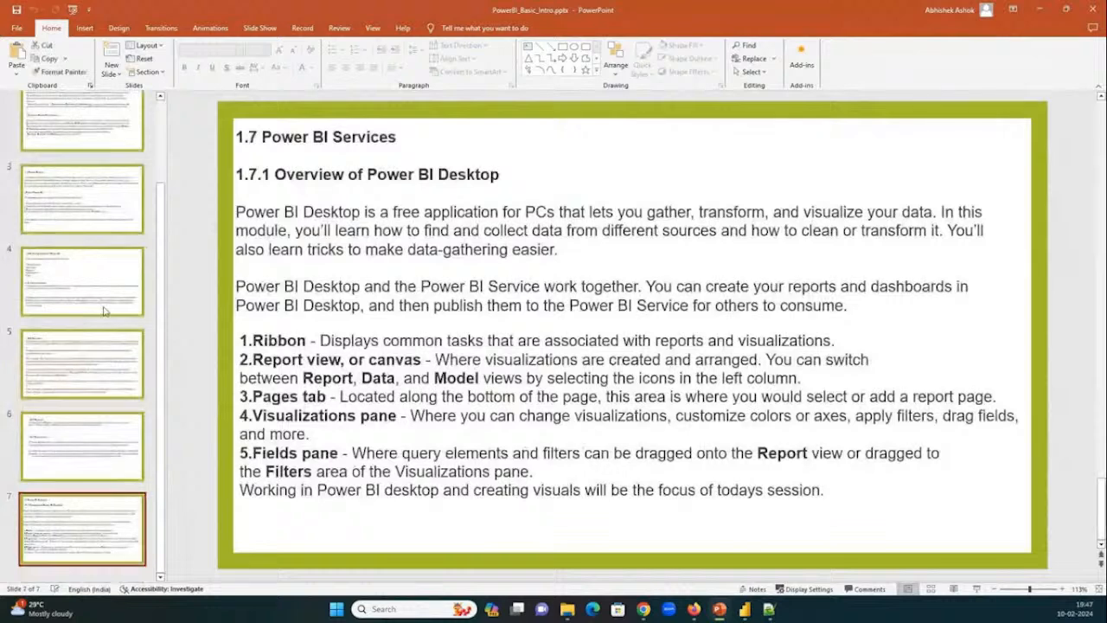
click(1041, 10)
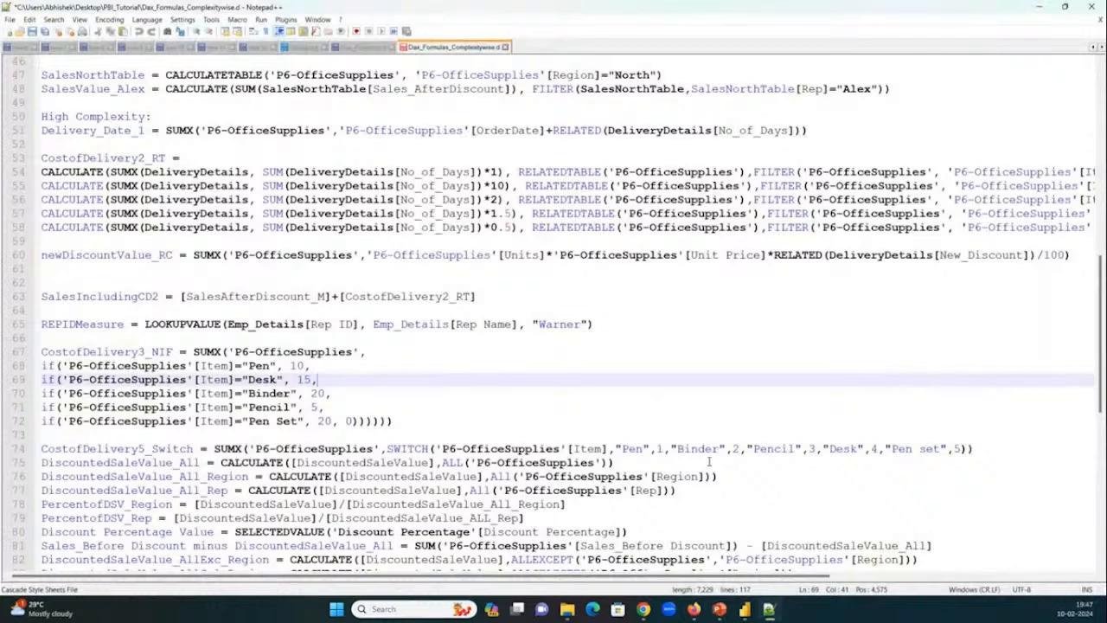
click(743, 610)
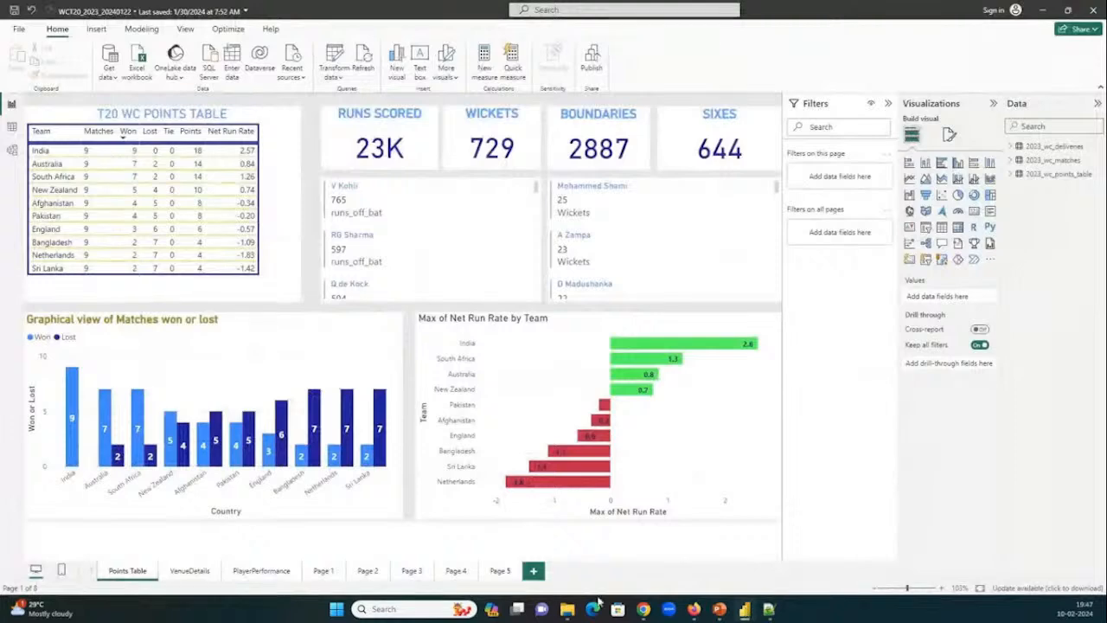
Switch back to Notepad++ and examine the low, medium and high complexity DAX formulas throughout the file.
click(768, 610)
scroll(334, 237, up, 8)
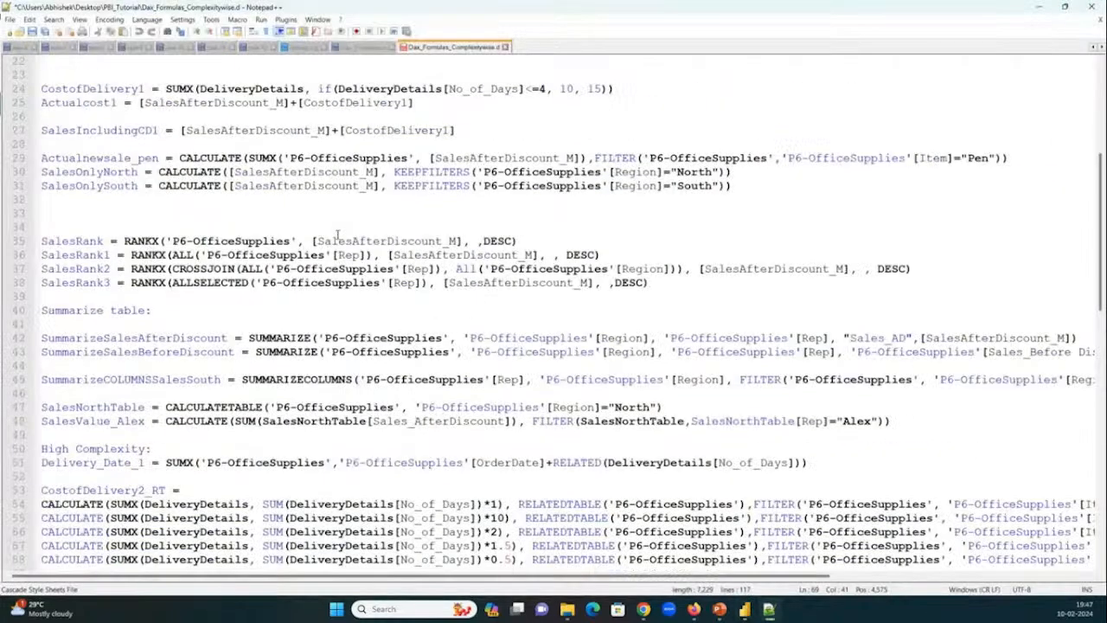
scroll(337, 234, up, 7)
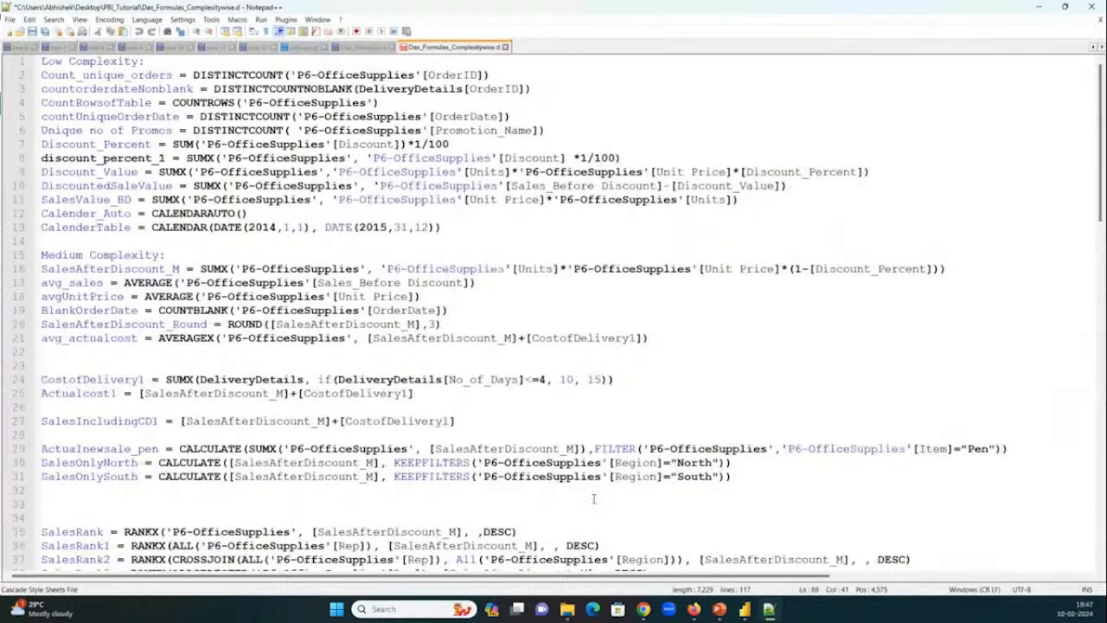
scroll(281, 419, down, 4)
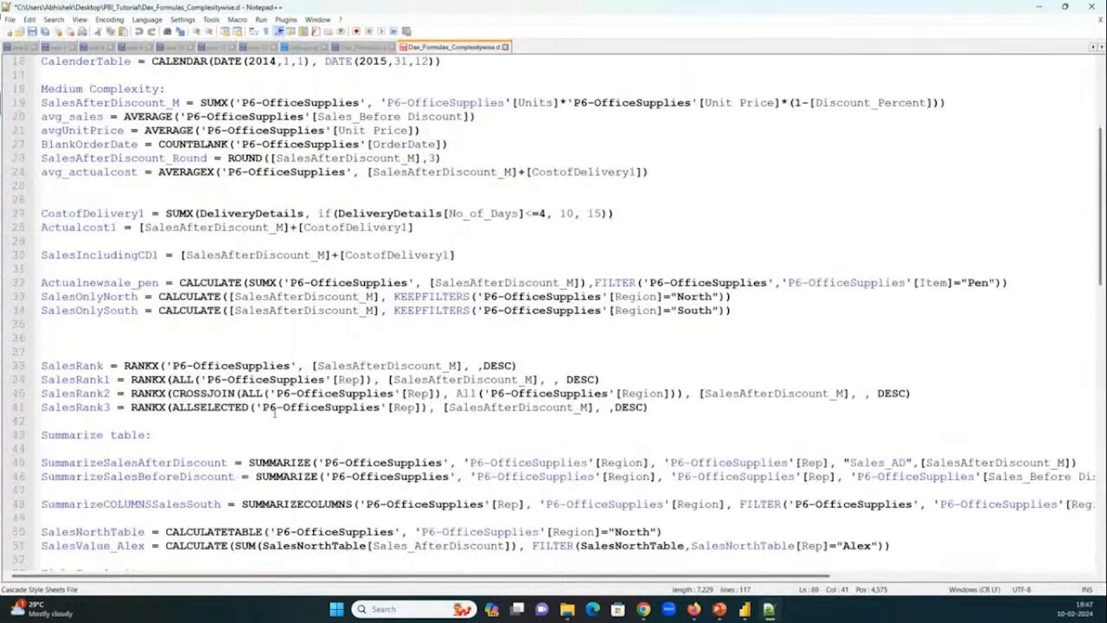
scroll(275, 413, down, 14)
scroll(275, 410, down, 8)
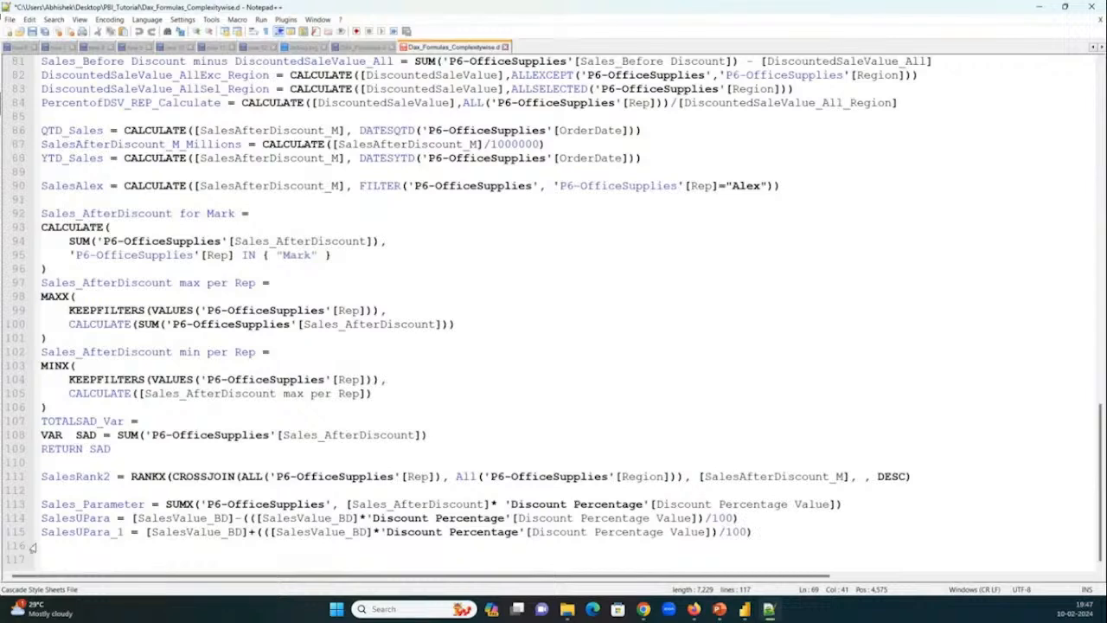
scroll(113, 473, up, 1)
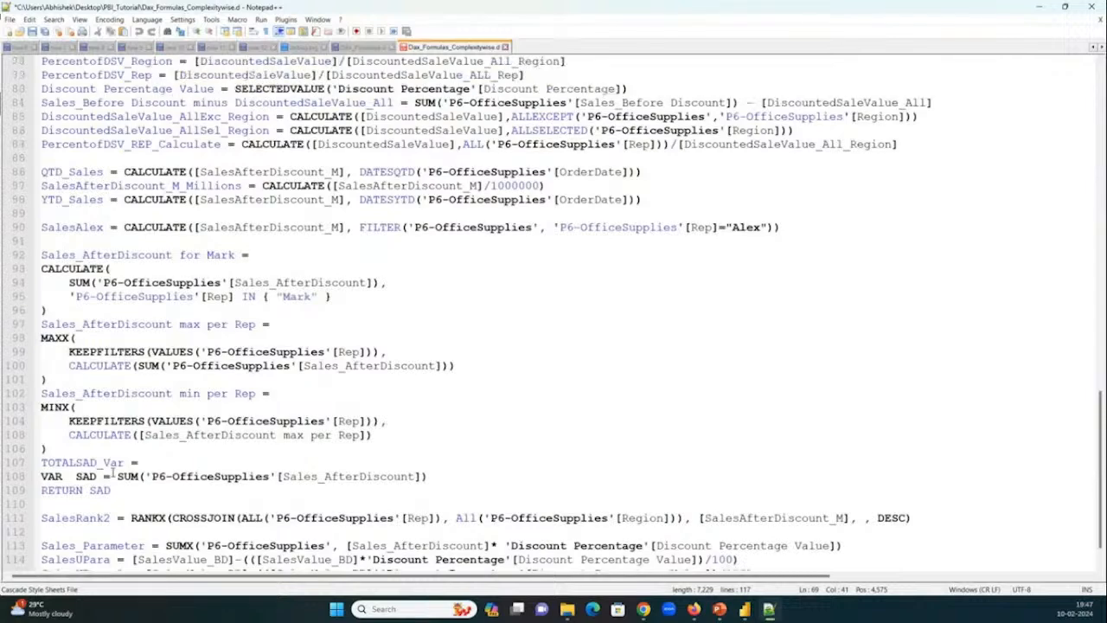
scroll(112, 473, up, 6)
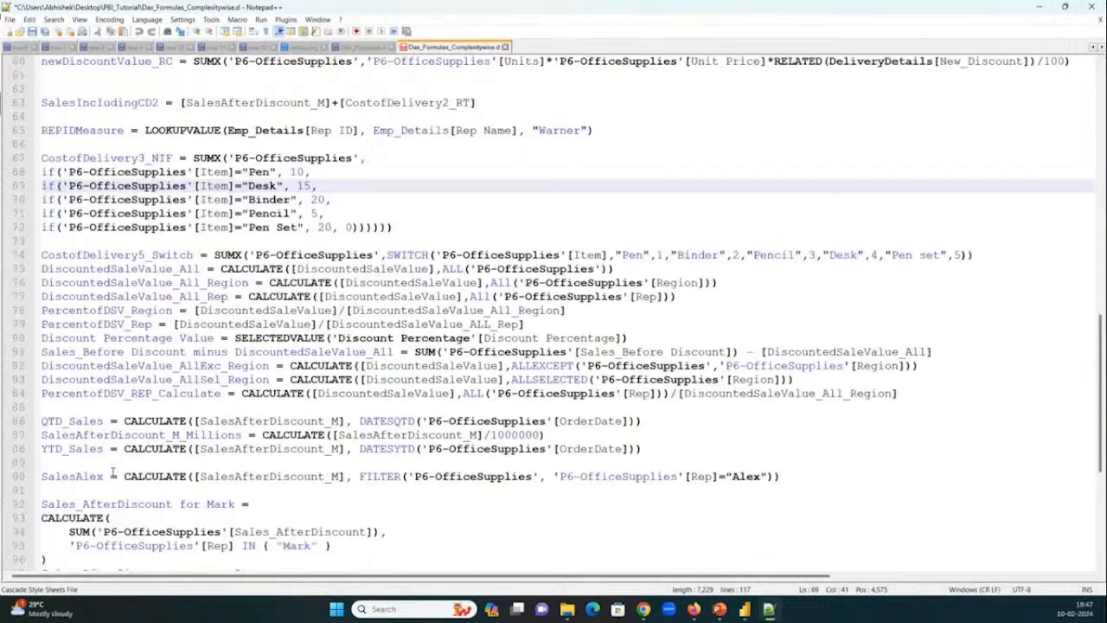
scroll(113, 473, up, 2)
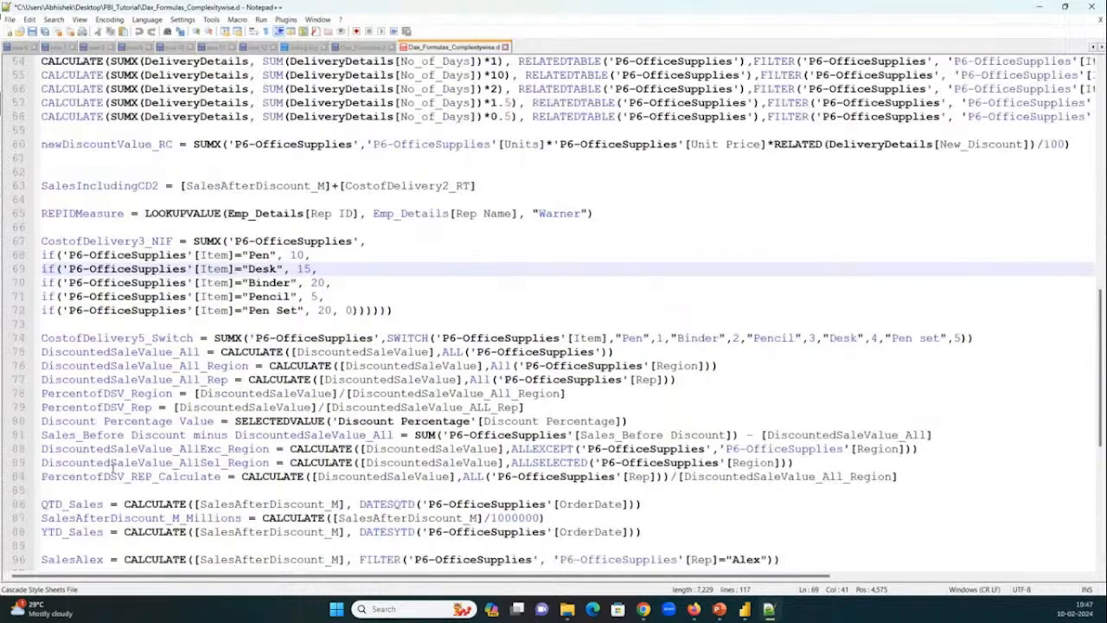
scroll(112, 467, up, 16)
scroll(112, 410, up, 2)
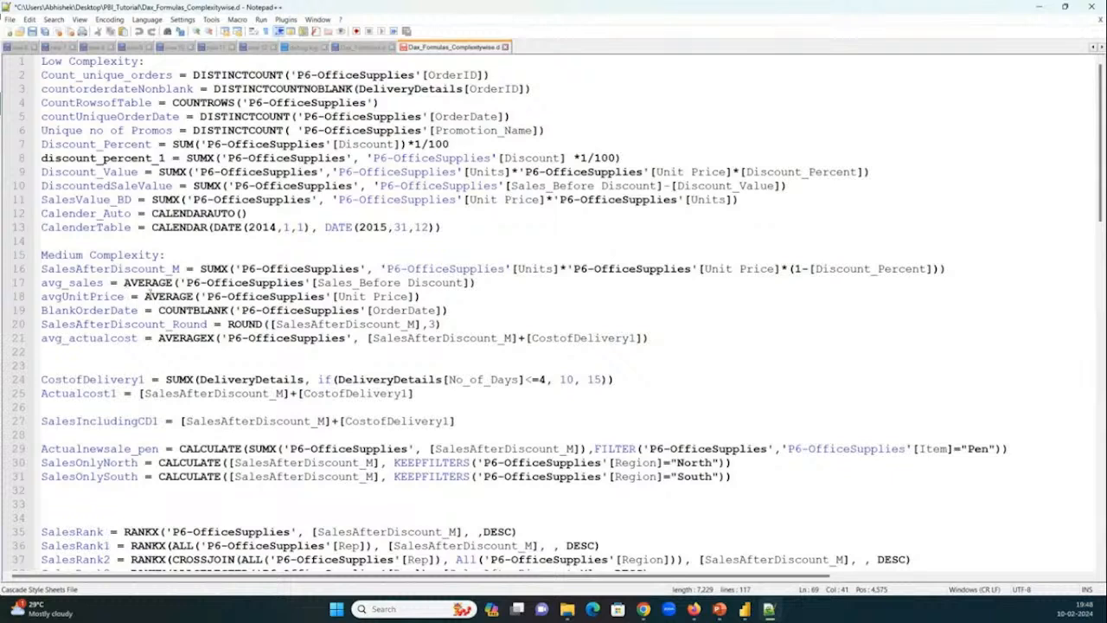
Highlight the Low Complexity formulas on lines 1 to 13, and the High Complexity formulas from line 51 to the file's end.
double_click(83, 62)
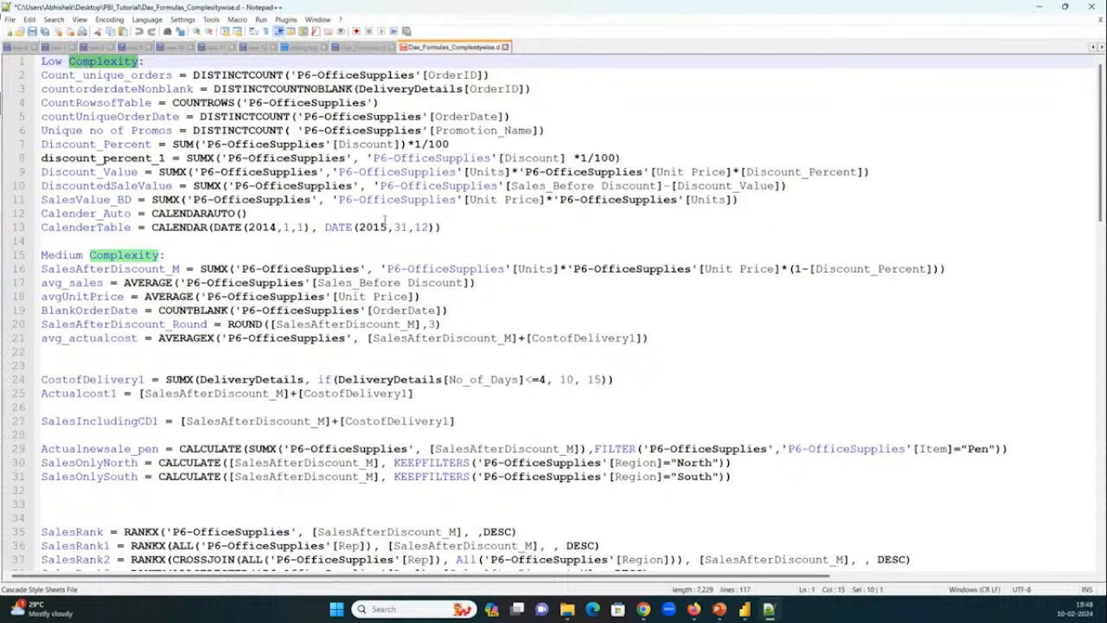
drag(443, 226, 41, 61)
scroll(42, 265, down, 4)
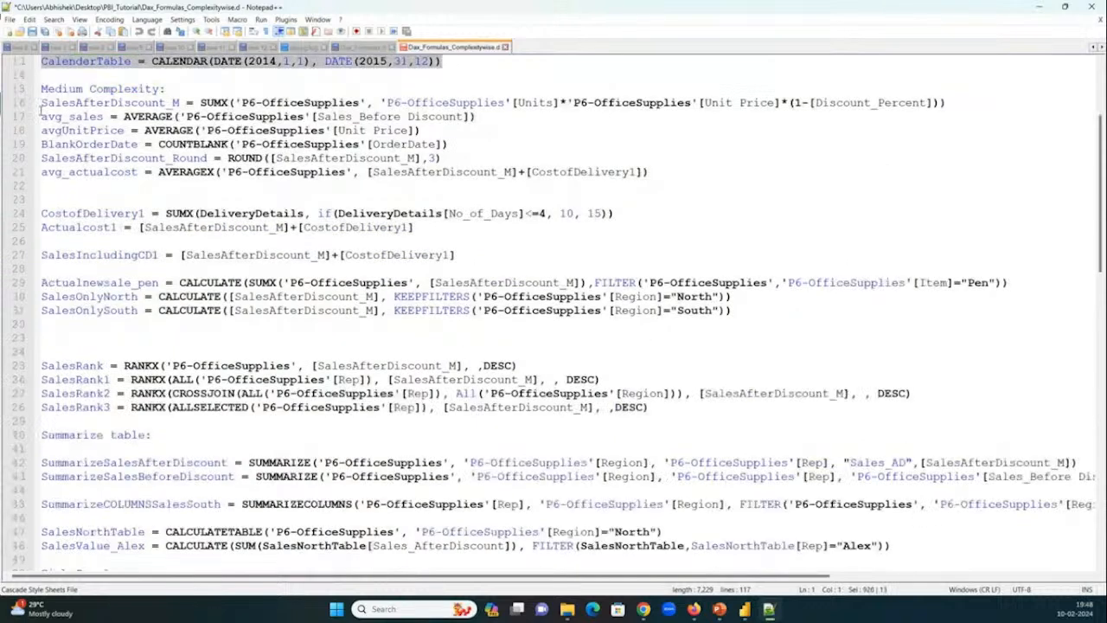
drag(40, 106, 91, 557)
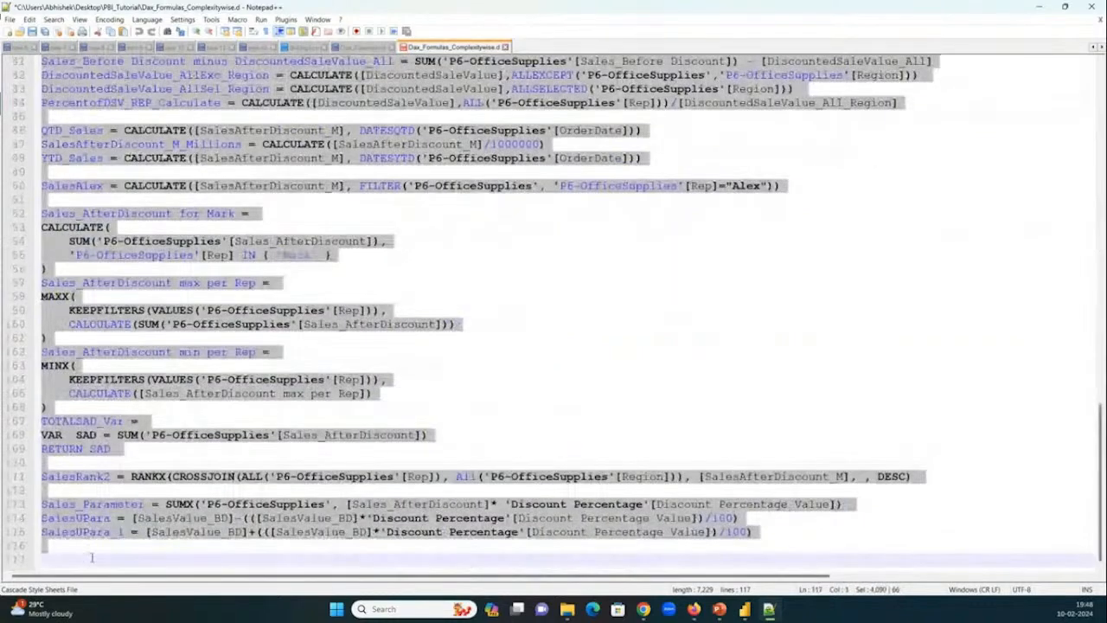
Review the DAX formulas from the High Complexity section back up to Low Complexity, and clear the highlighting.
scroll(87, 536, up, 6)
scroll(86, 527, up, 9)
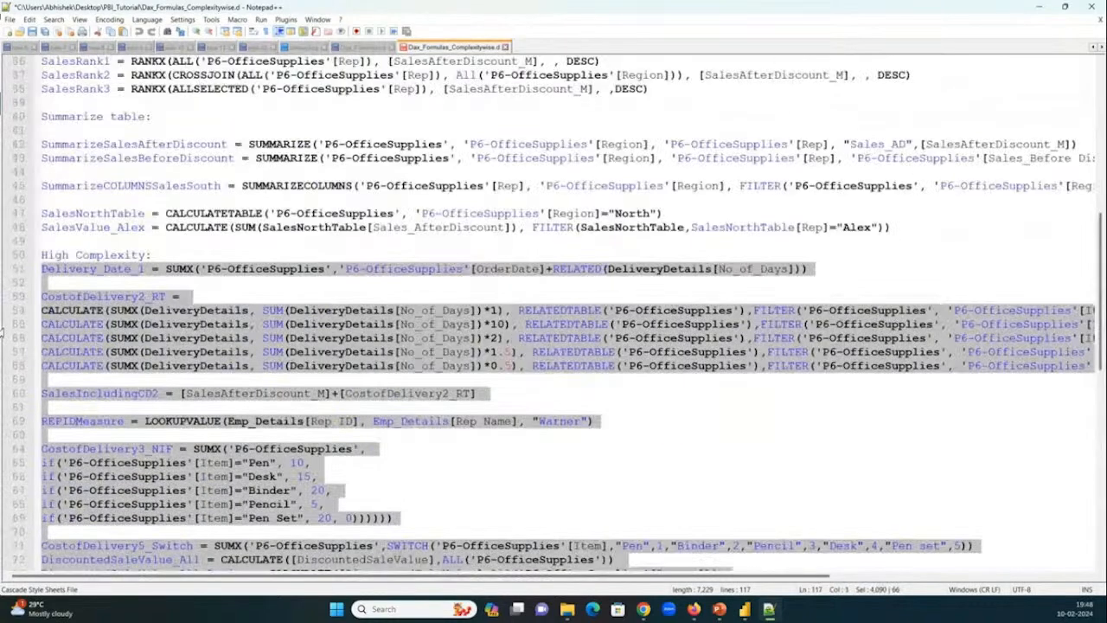
scroll(132, 313, up, 2)
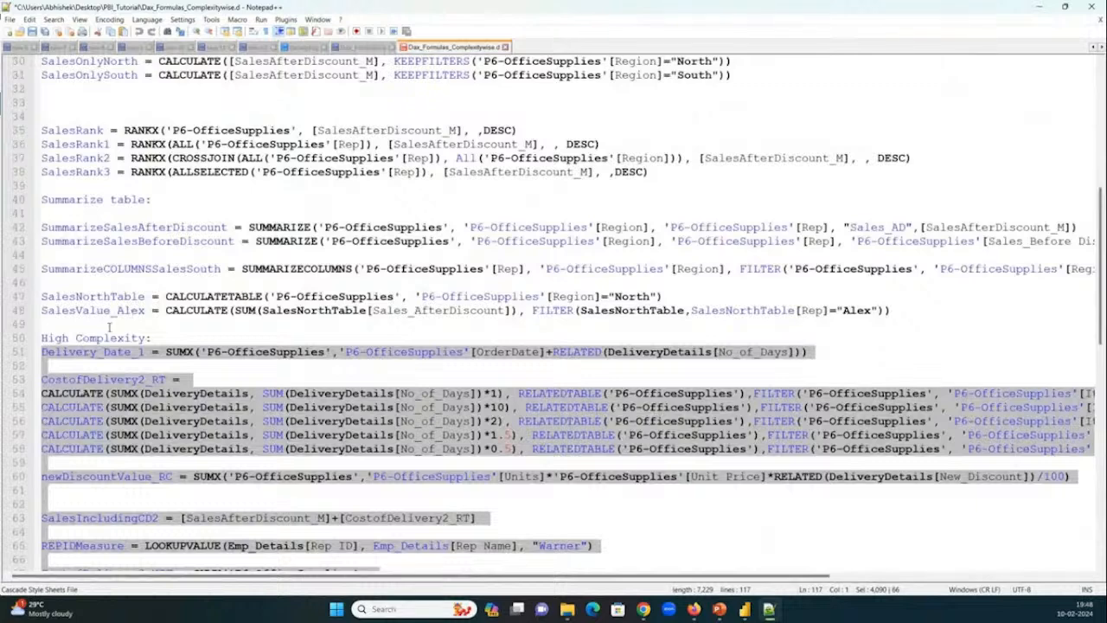
scroll(109, 326, up, 1)
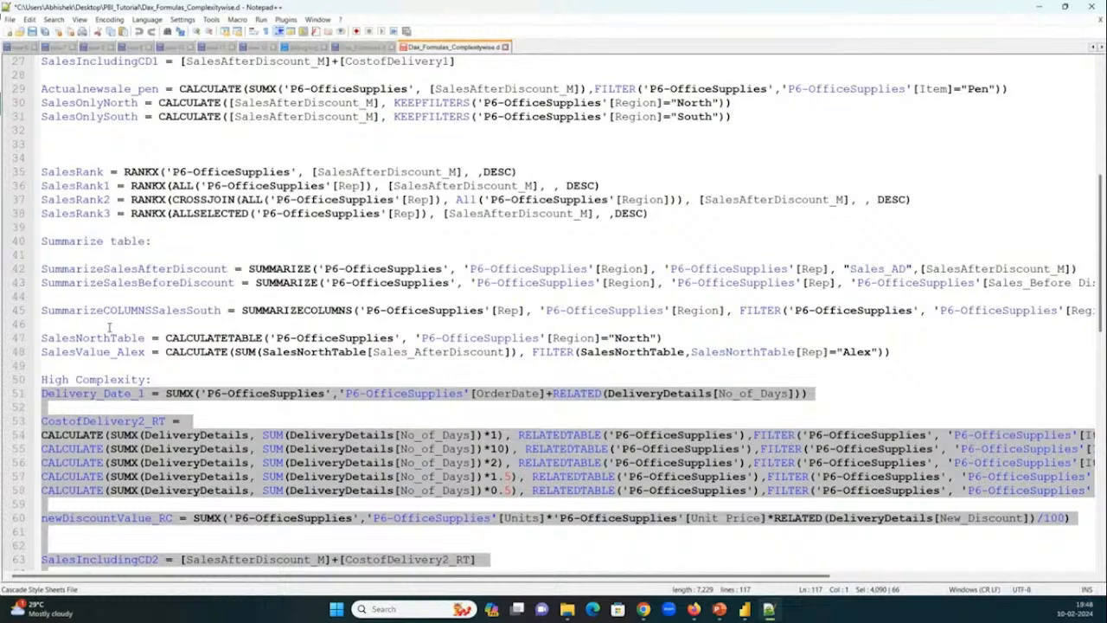
scroll(400, 241, down, 18)
scroll(401, 242, up, 10)
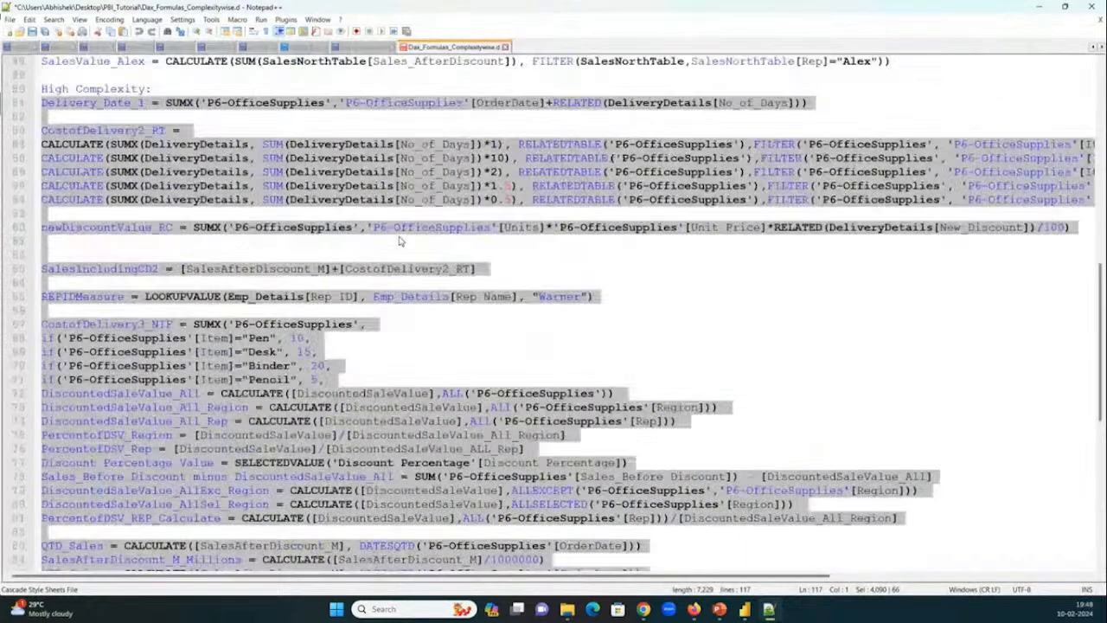
scroll(400, 242, up, 13)
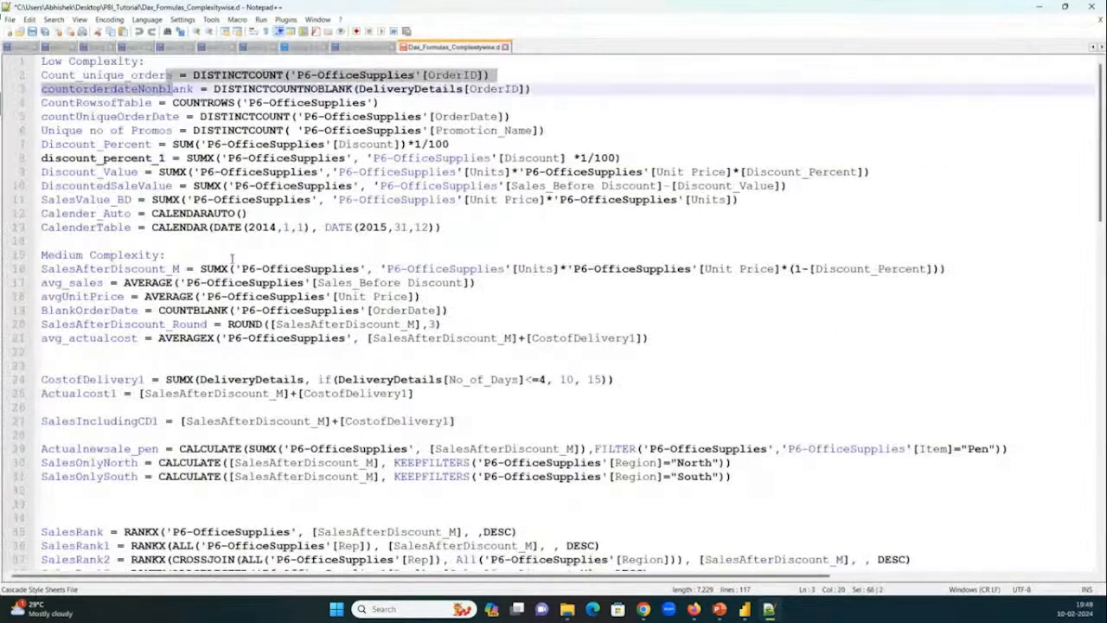
mouse_move(650, 612)
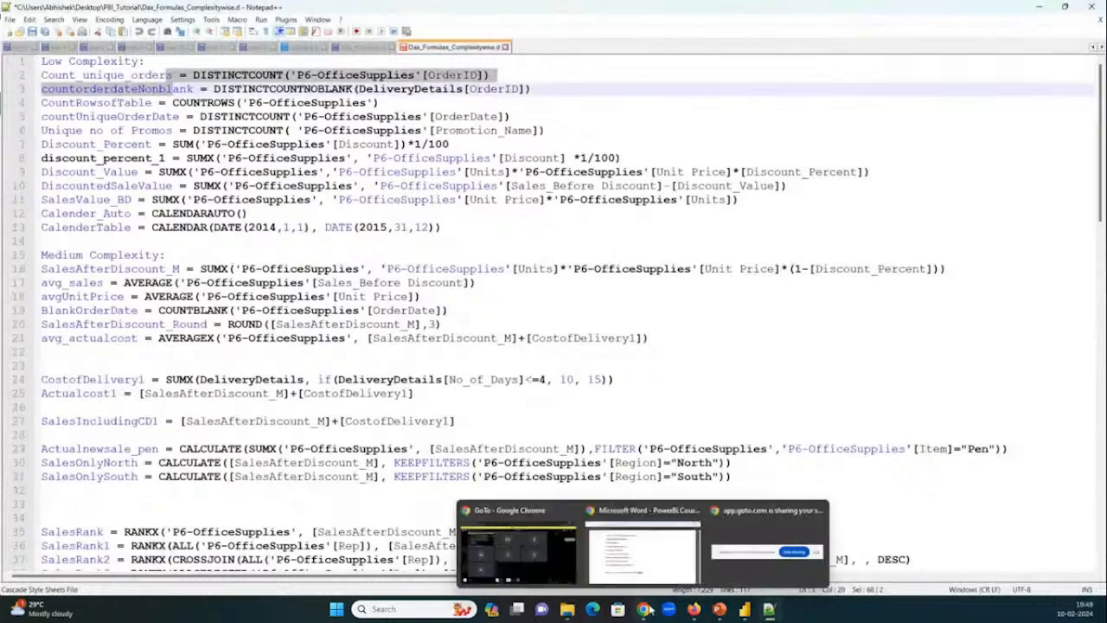
click(636, 368)
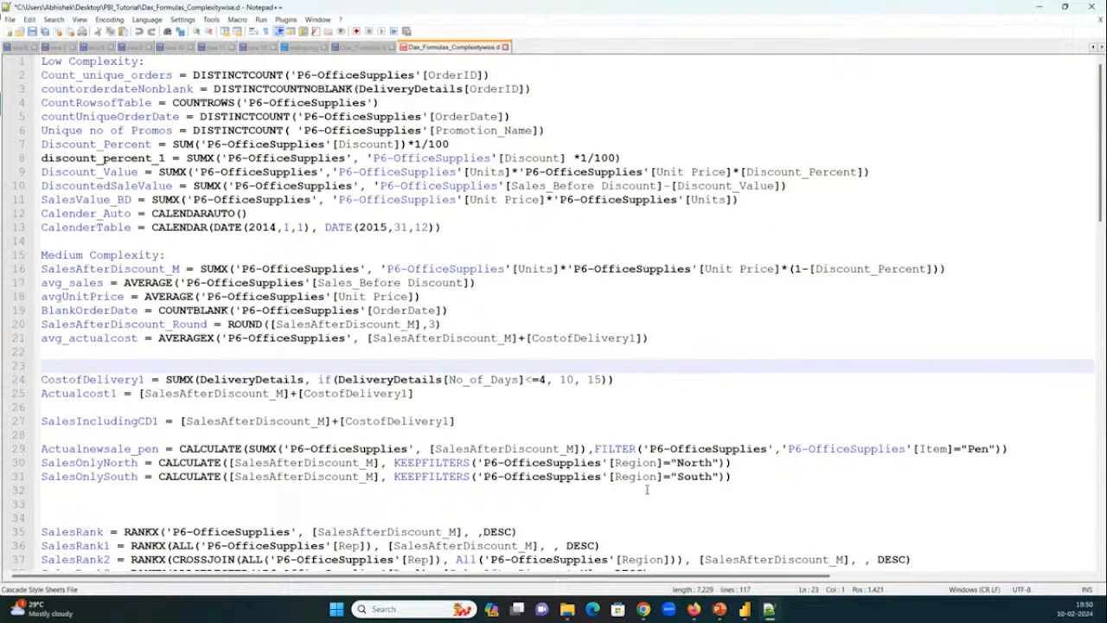
Expand the Microsoft Excel Worksheet group in the PBI_Tutorial folder to show the practice files, and return to the Power BI report.
mouse_move(575, 611)
click(746, 613)
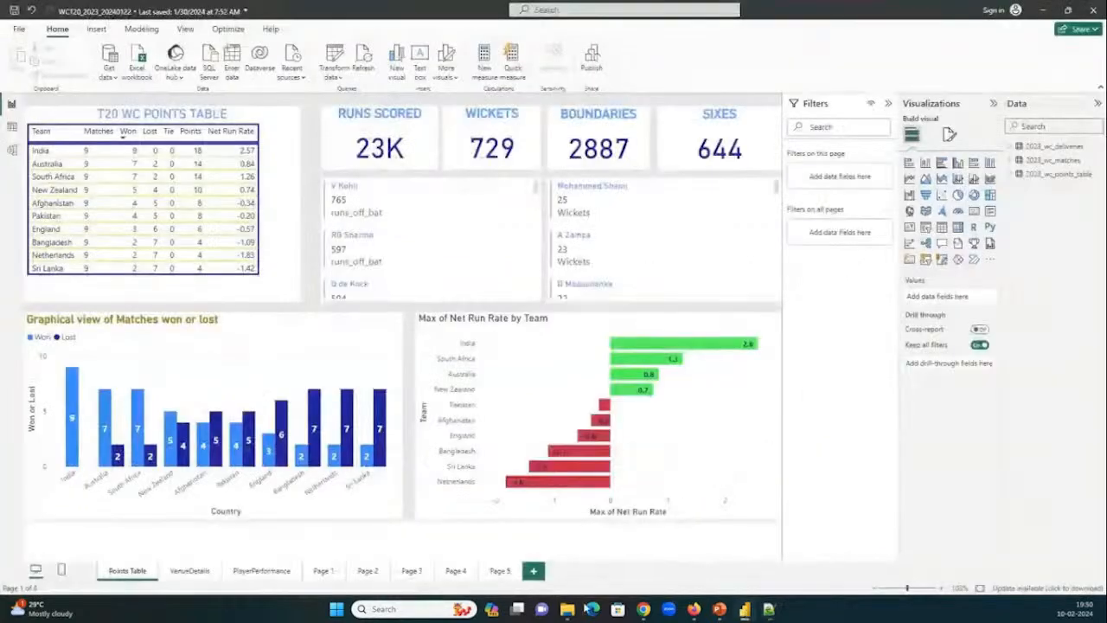
click(567, 610)
scroll(498, 364, down, 2)
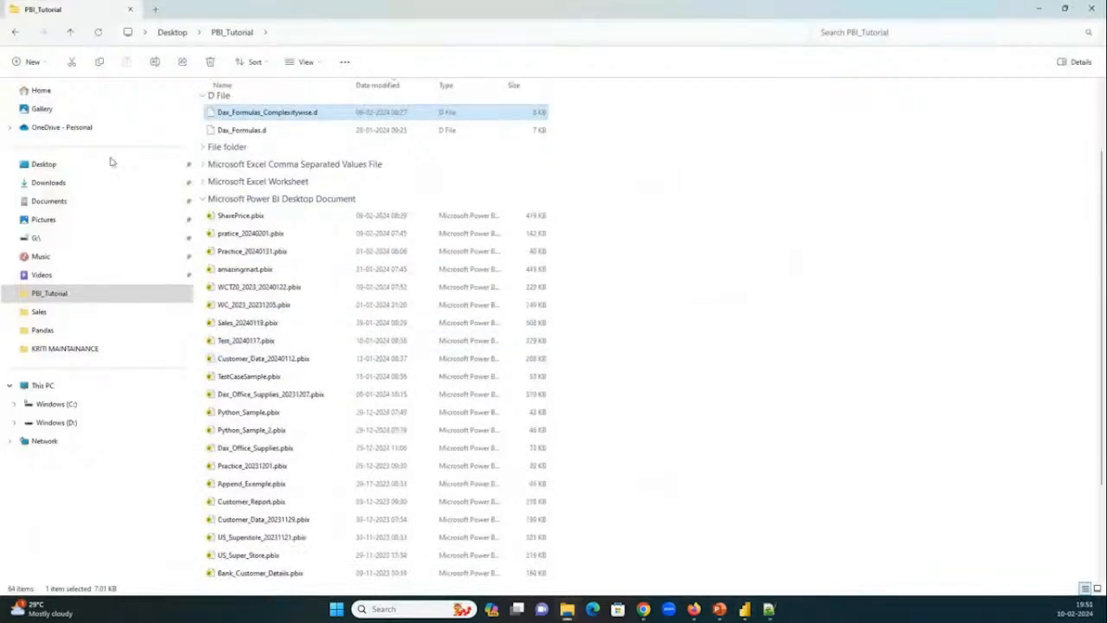
click(221, 180)
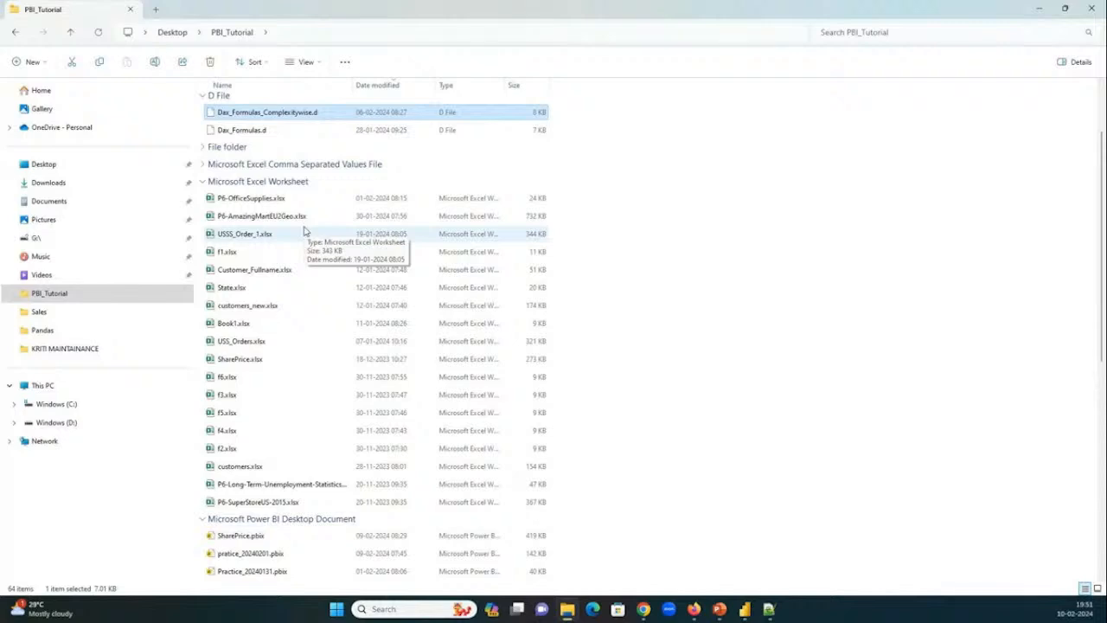
click(749, 611)
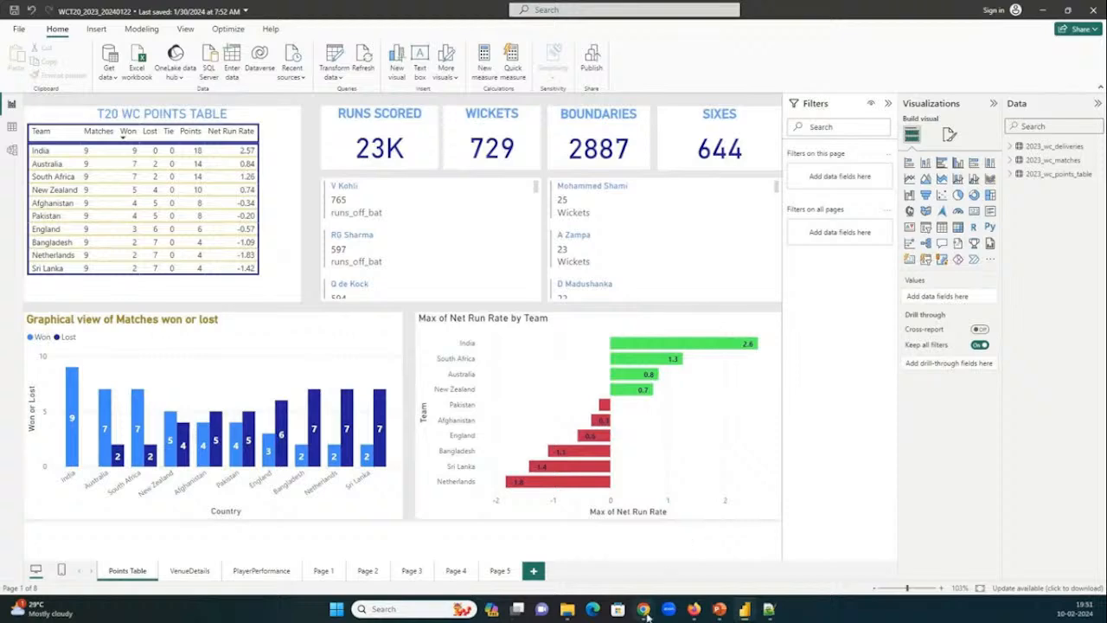
Check the participants and chat in the GoTo meeting in Chrome, and minimize the meeting window.
mouse_move(647, 614)
click(560, 562)
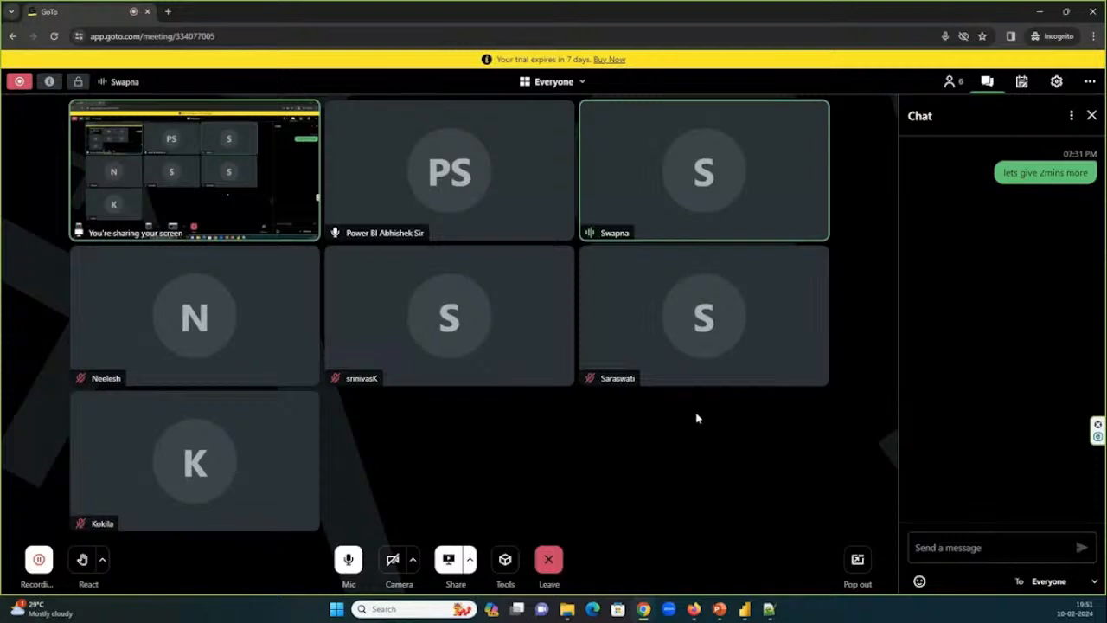
click(1038, 13)
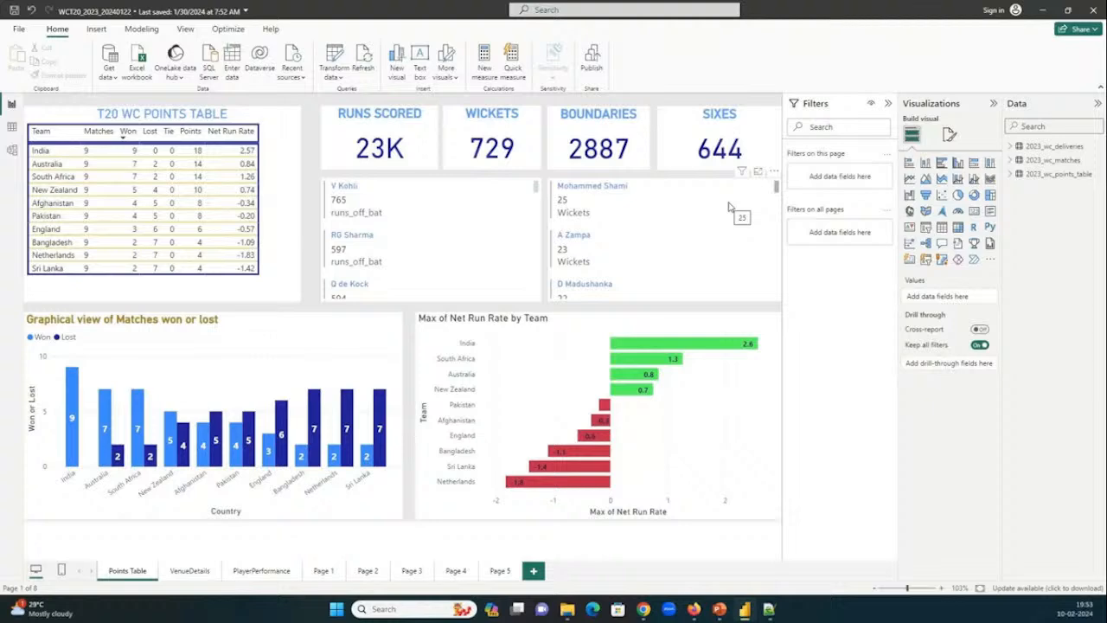
Minimize the Power BI report and bring up the GoTo meeting window in Chrome.
click(1042, 10)
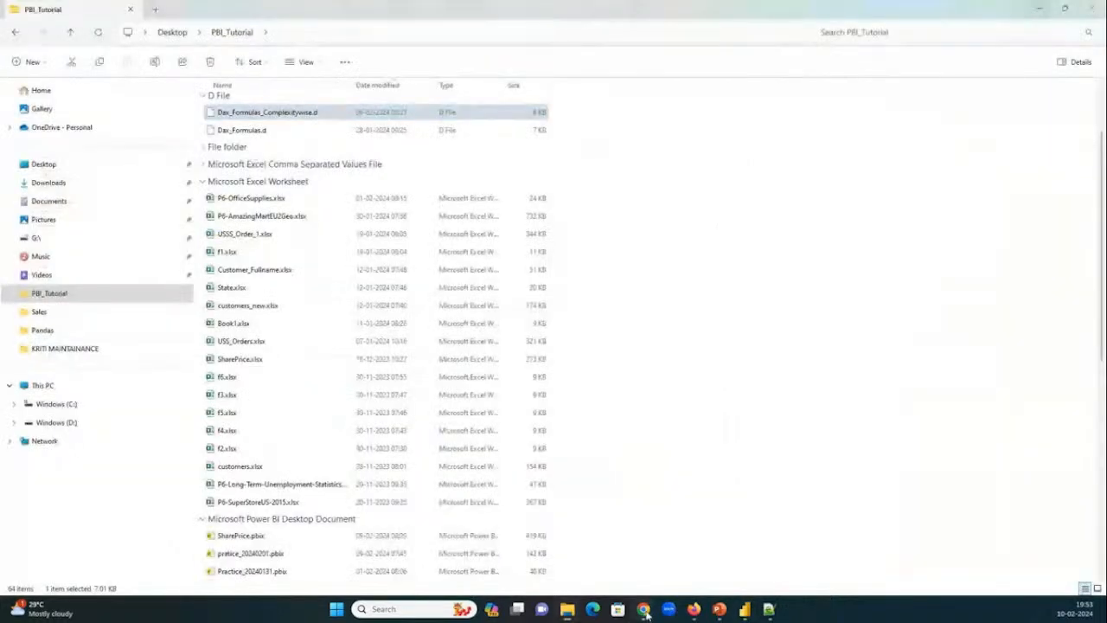
mouse_move(645, 612)
click(642, 540)
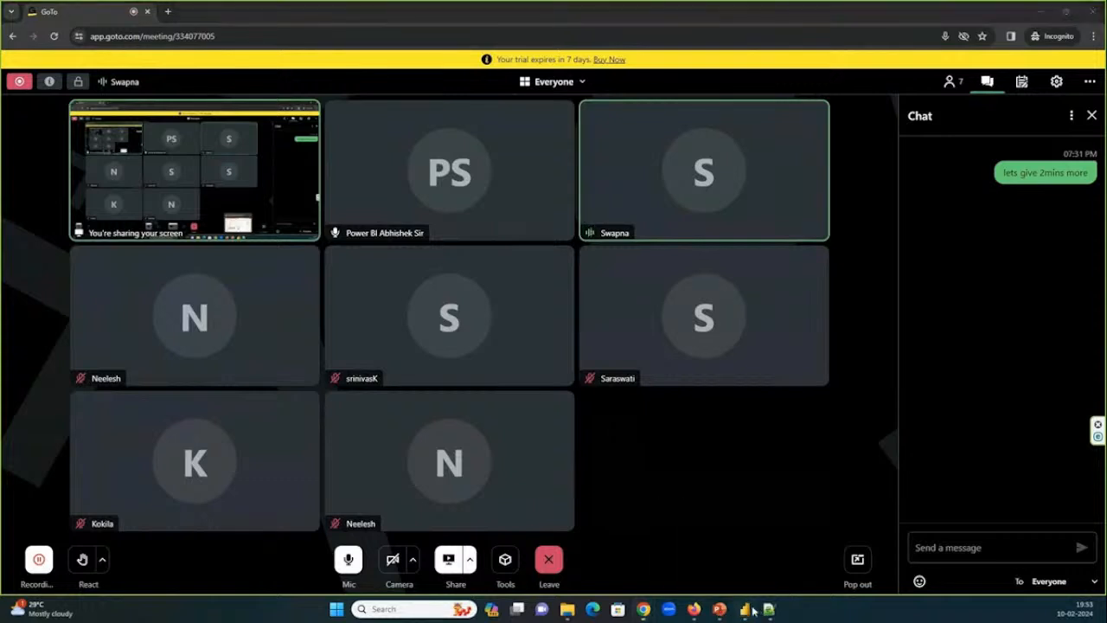
Collapse the Microsoft Excel Worksheet group in the PBI_Tutorial folder and open pratice_20240201.pbix.
click(745, 609)
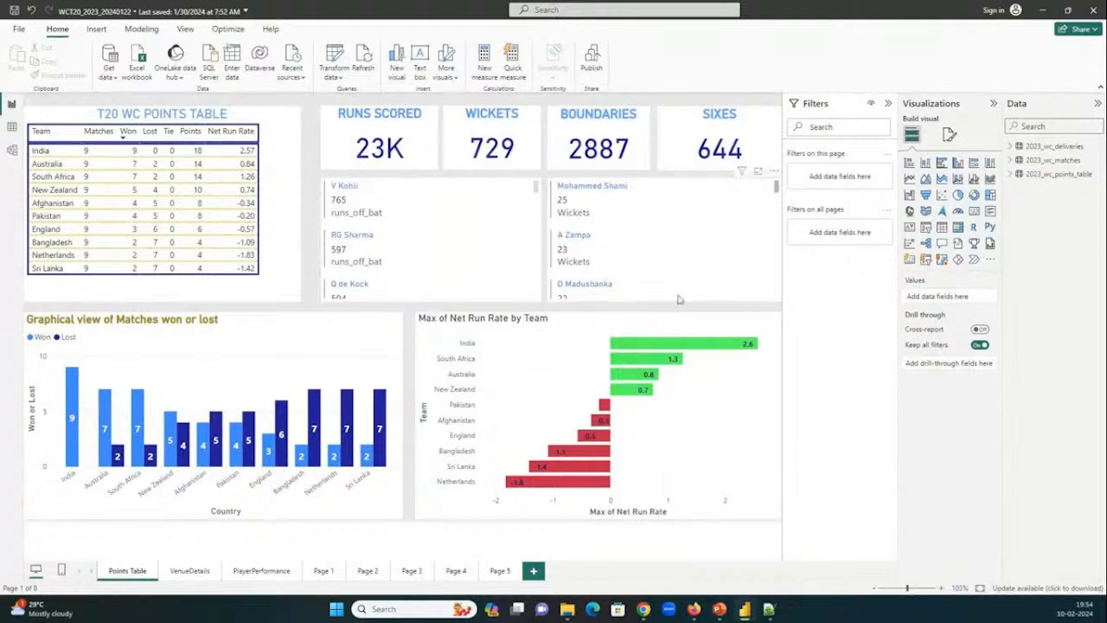
key(alt+Tab)
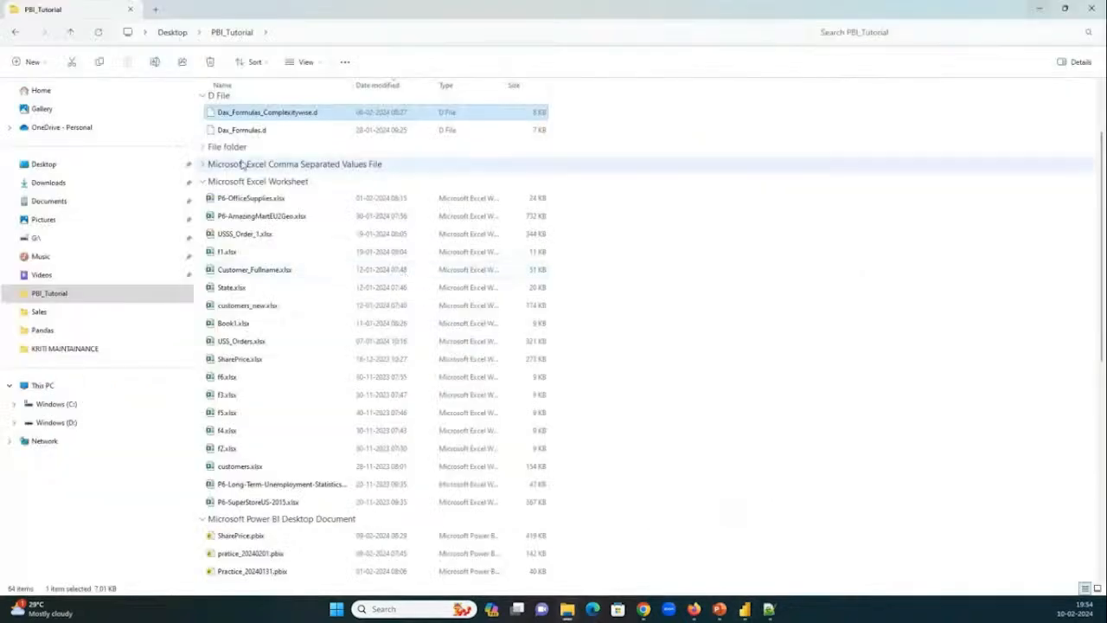
click(203, 182)
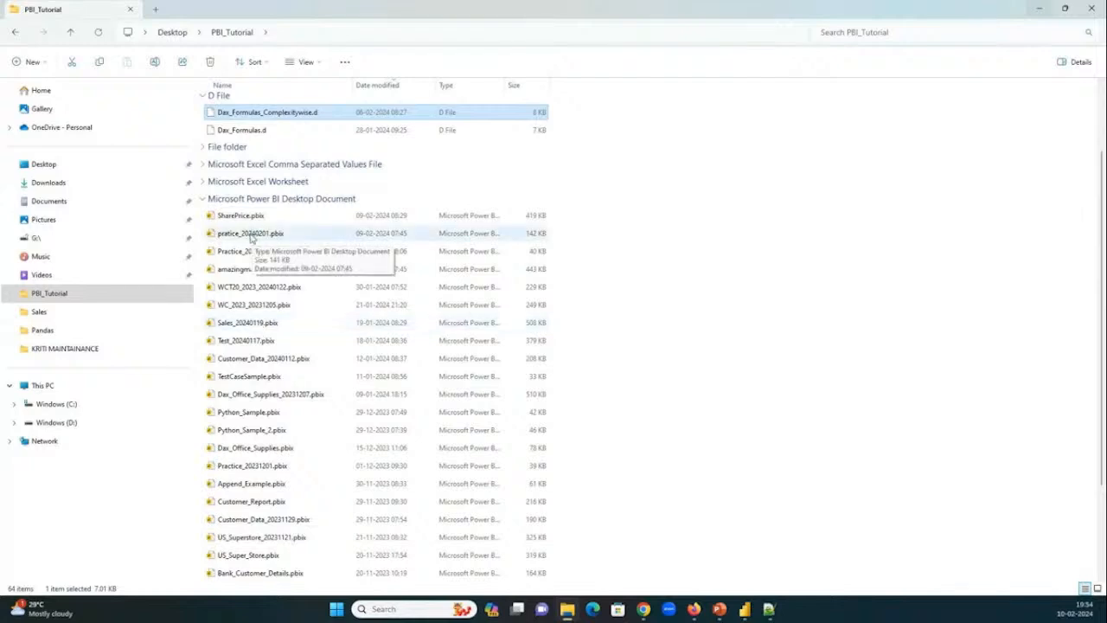
click(253, 236)
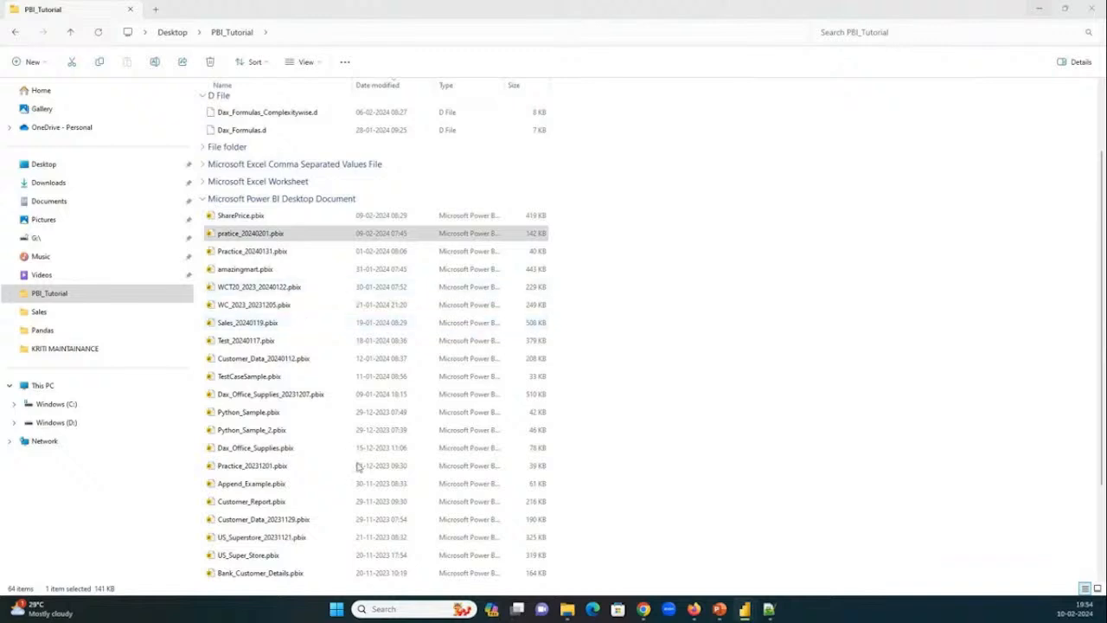
scroll(358, 467, down, 3)
scroll(354, 462, up, 3)
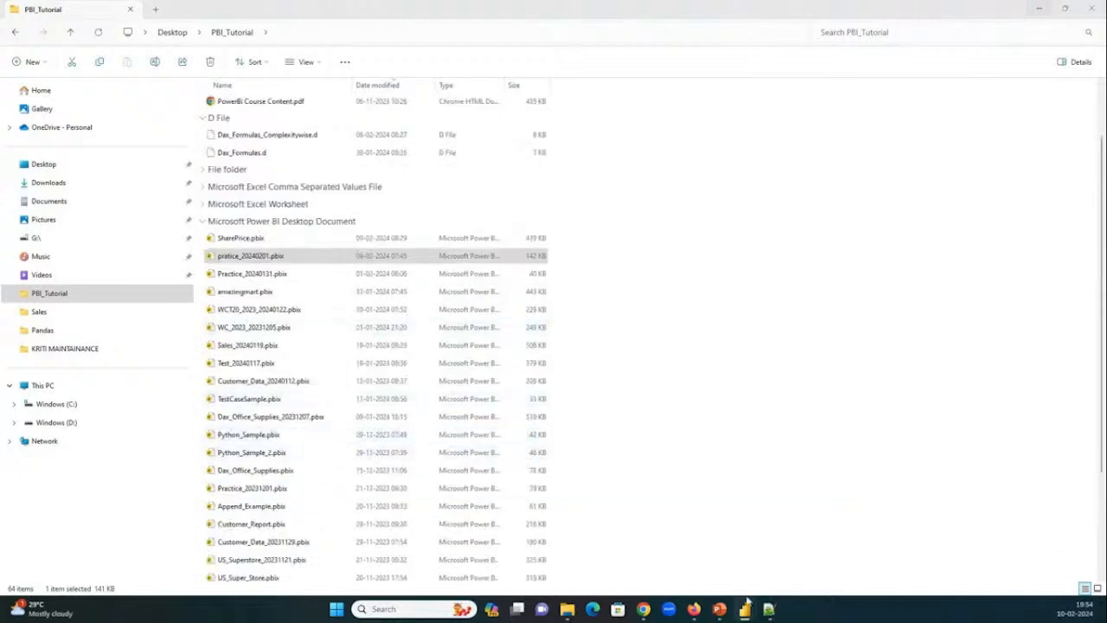
Minimize the WCT20_2023_20240122 report and bring up the pratice_20240201 report window in Power BI.
mouse_move(751, 612)
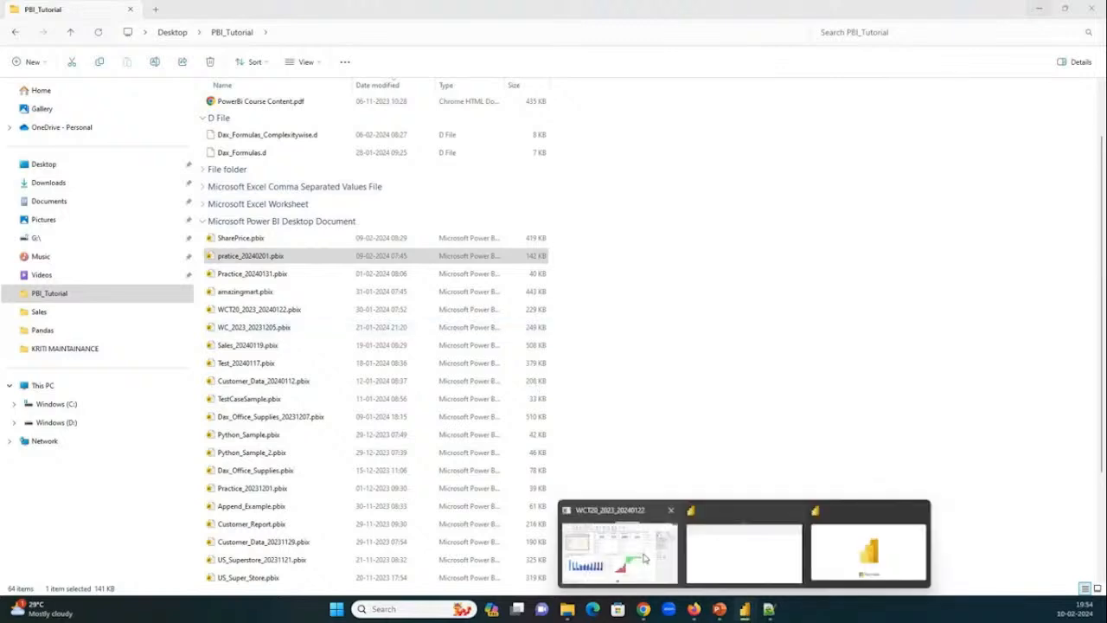
click(643, 558)
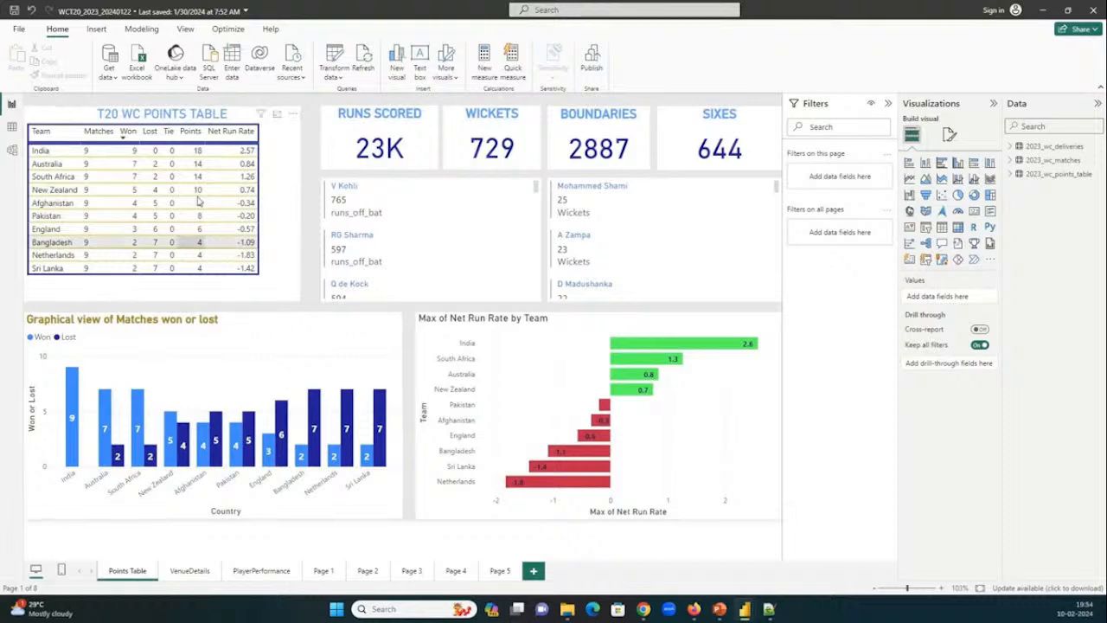
click(1044, 12)
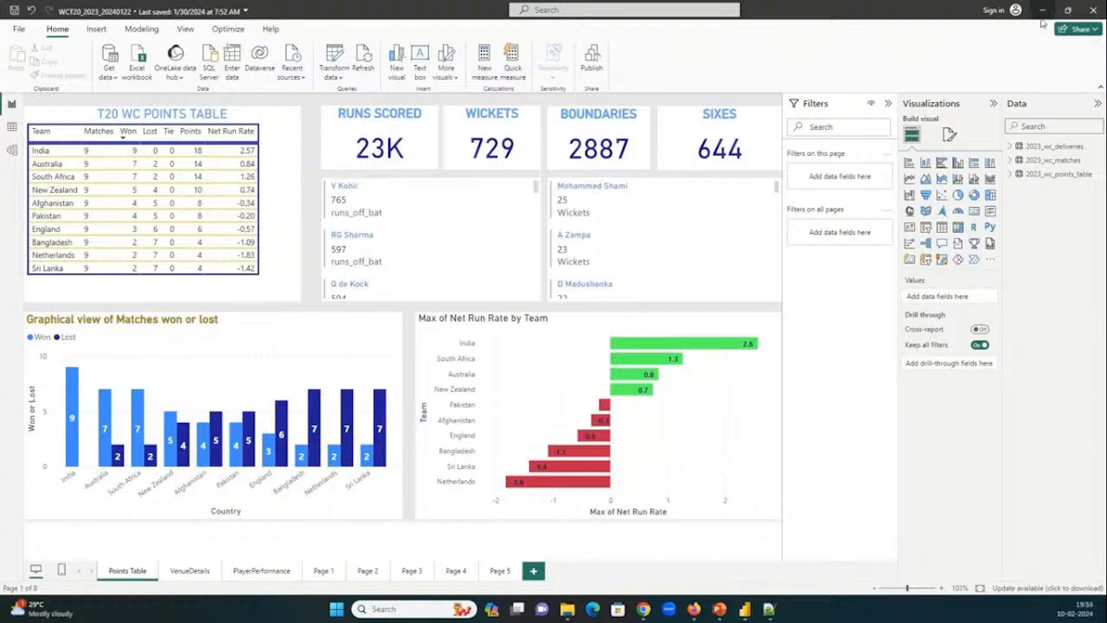
mouse_move(744, 609)
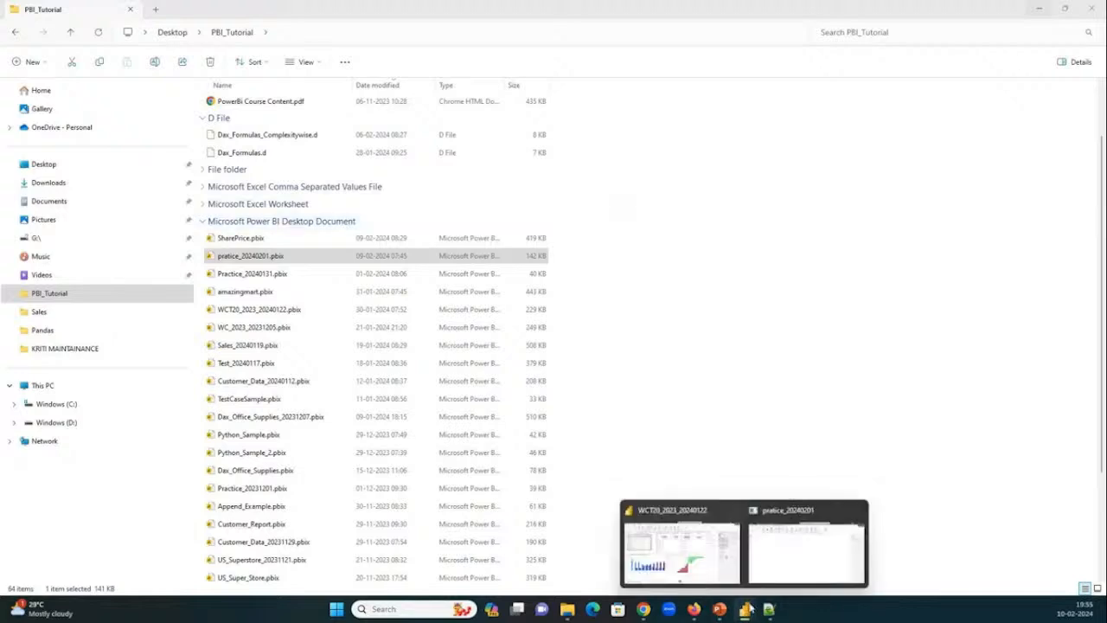
click(778, 537)
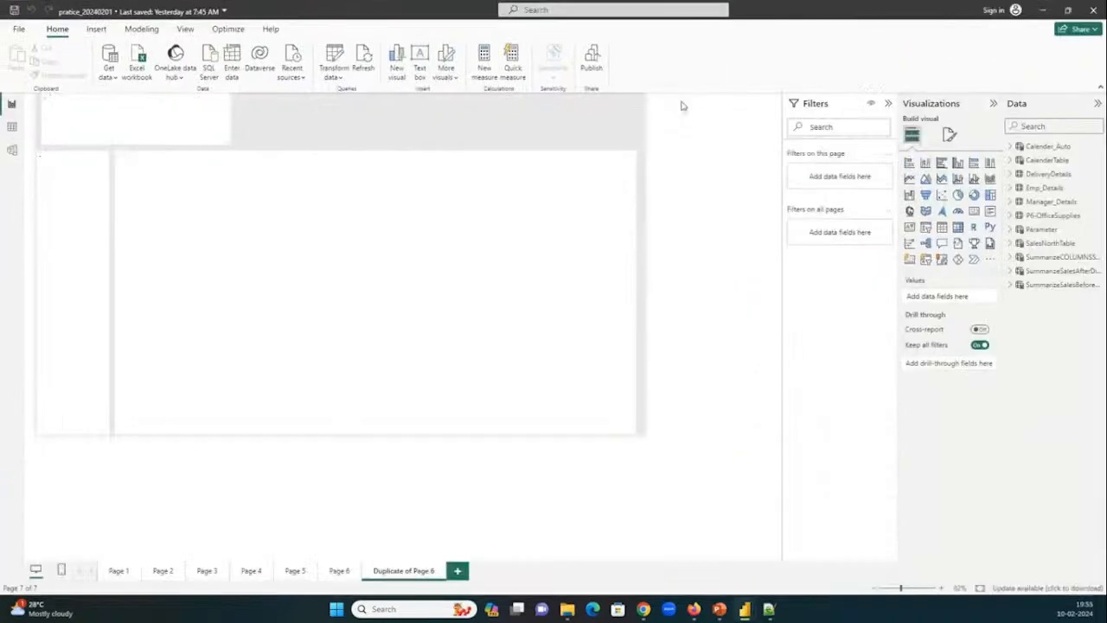
Look through Page 1, Page 2 and Page 3 of the report, and select the order count table on Page 1.
click(125, 572)
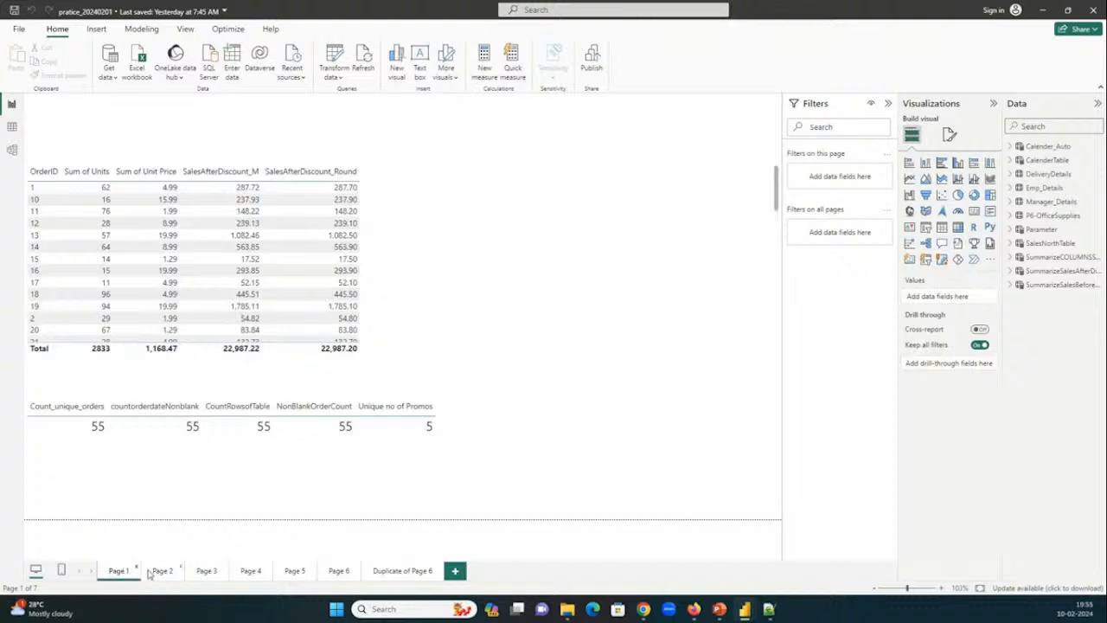
click(153, 573)
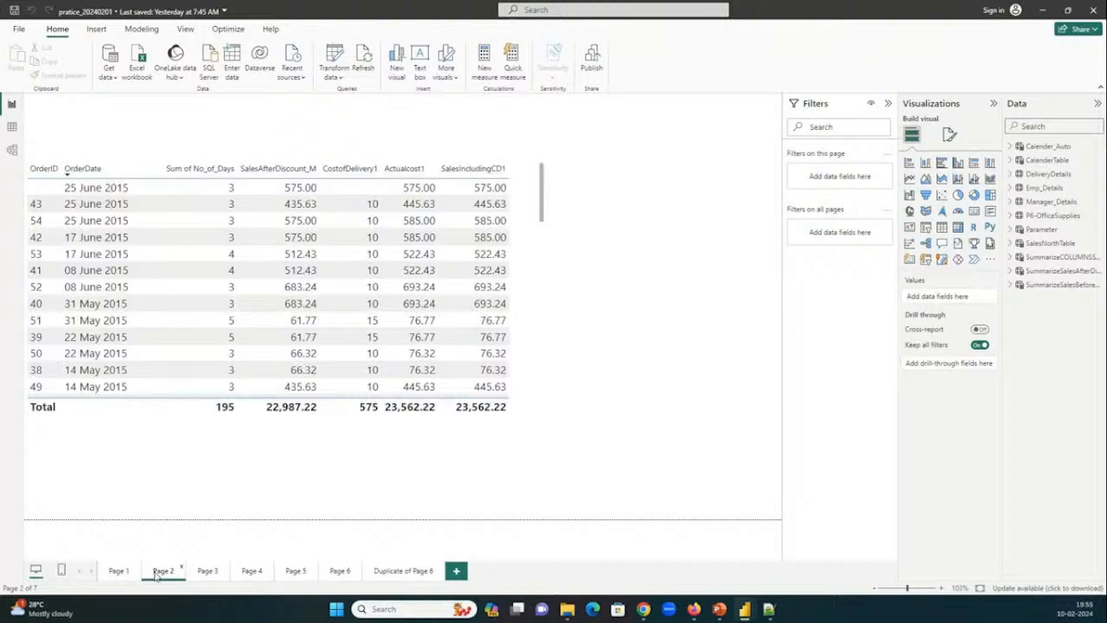
click(206, 573)
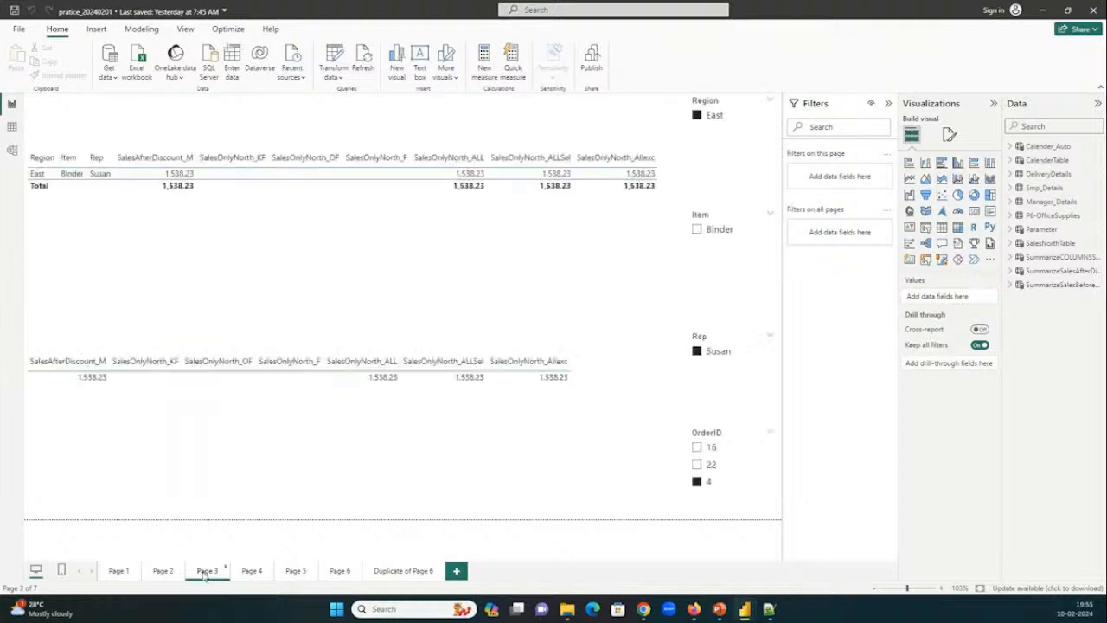
click(126, 572)
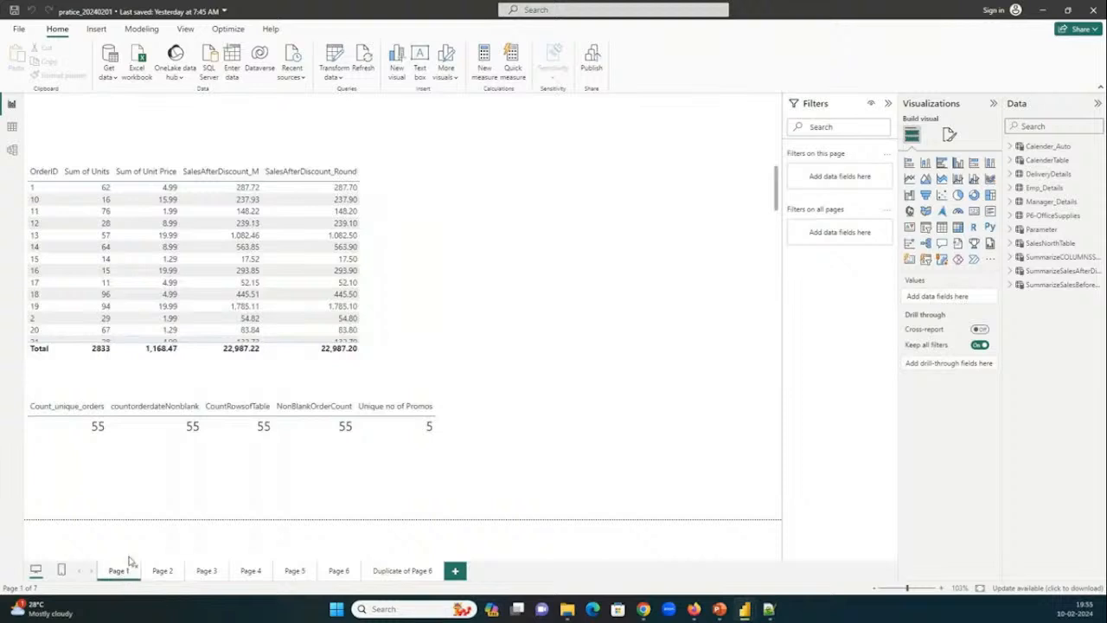
click(338, 468)
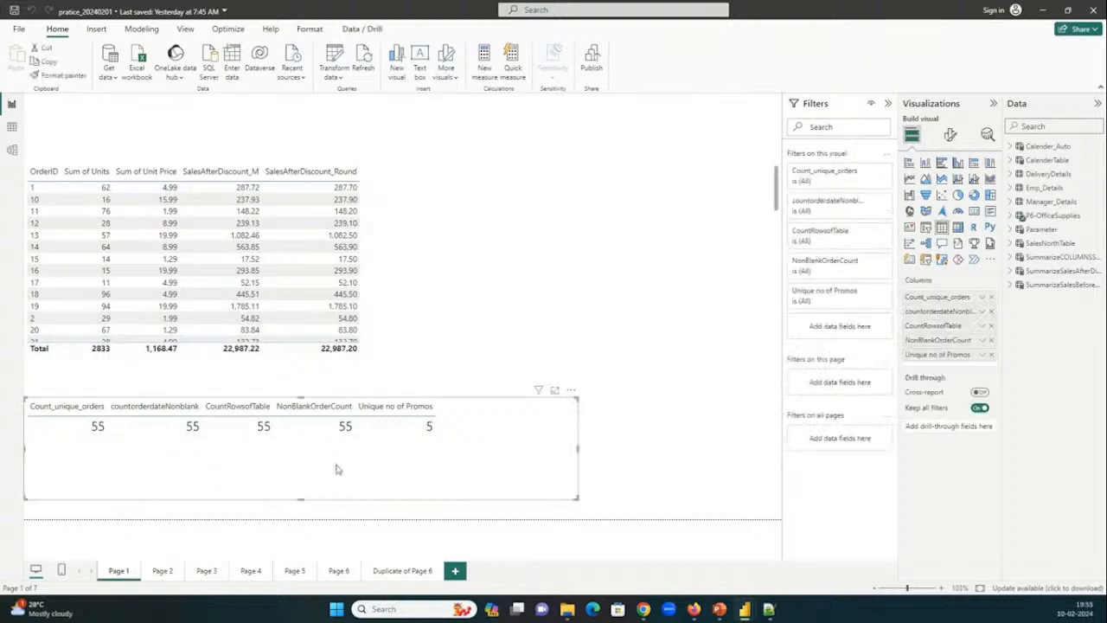
Open SharePrice.pbix from the PBI_Tutorial folder in File Explorer, and return to the pratice_20240201 report in Power BI.
click(567, 609)
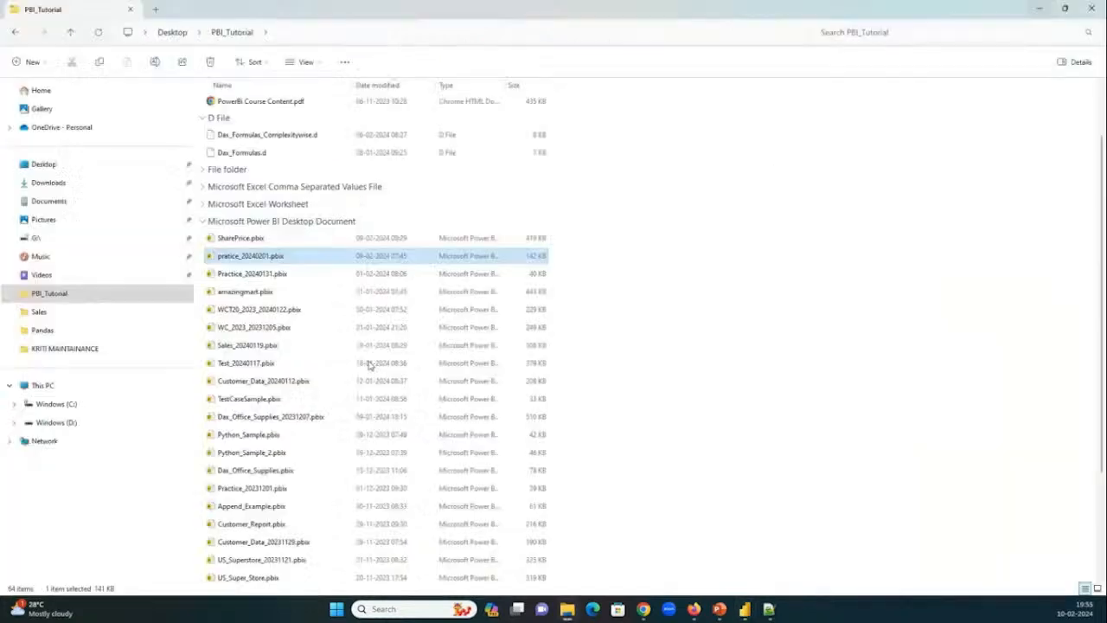
click(271, 273)
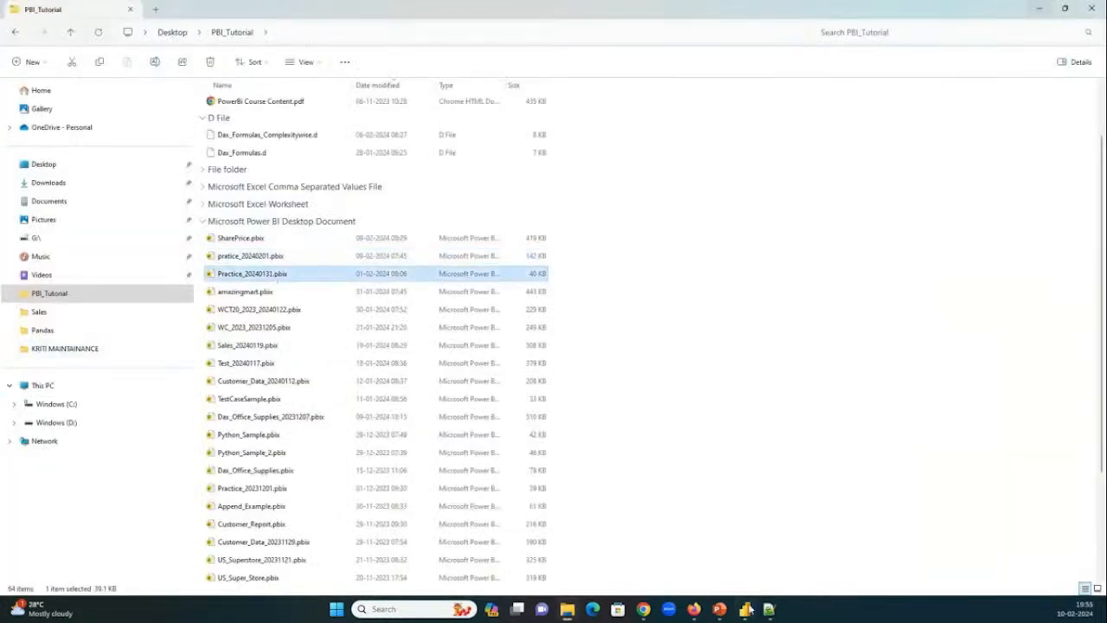
mouse_move(749, 613)
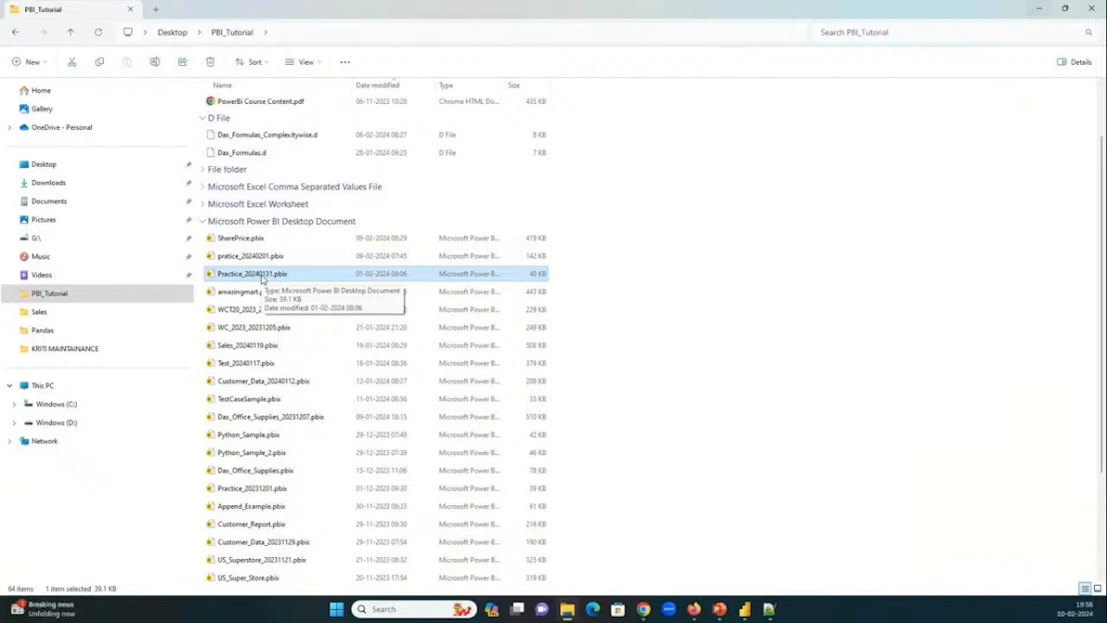
click(264, 238)
click(749, 611)
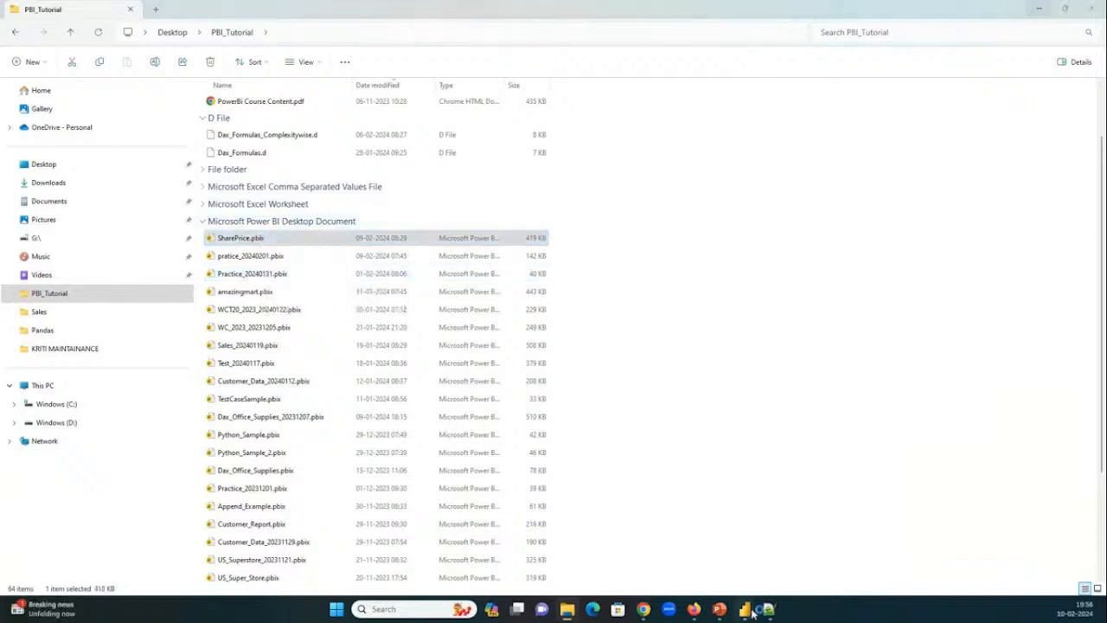
click(659, 563)
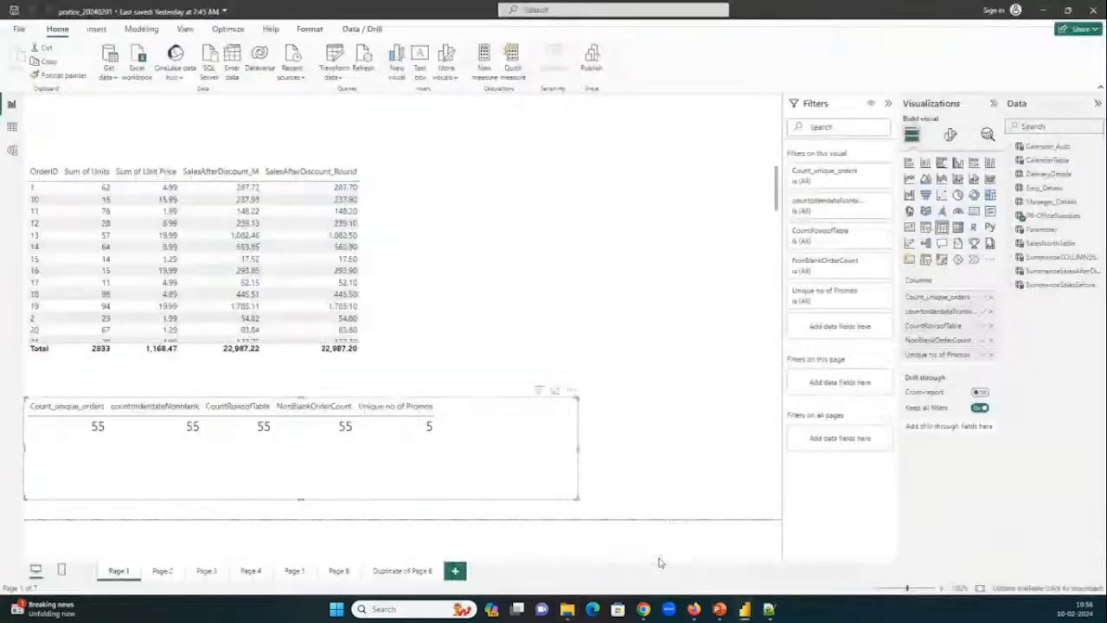
Shrink the OrderID table to fit its columns on Page 1, and expand the P6-OfficeSupplies fields in a wider data list.
click(584, 180)
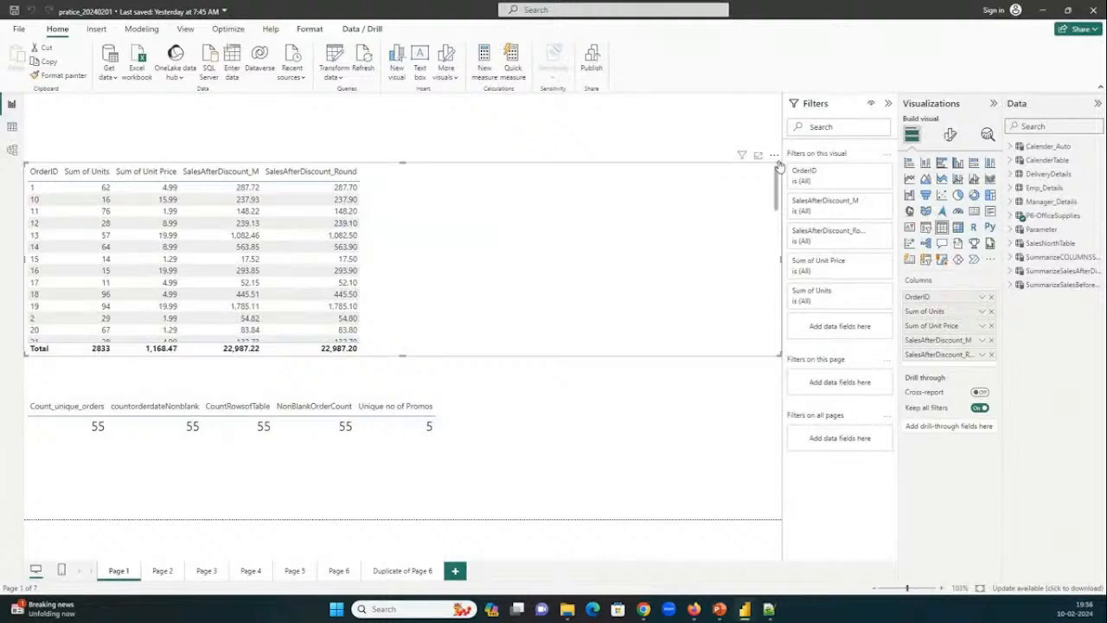
drag(781, 163, 424, 153)
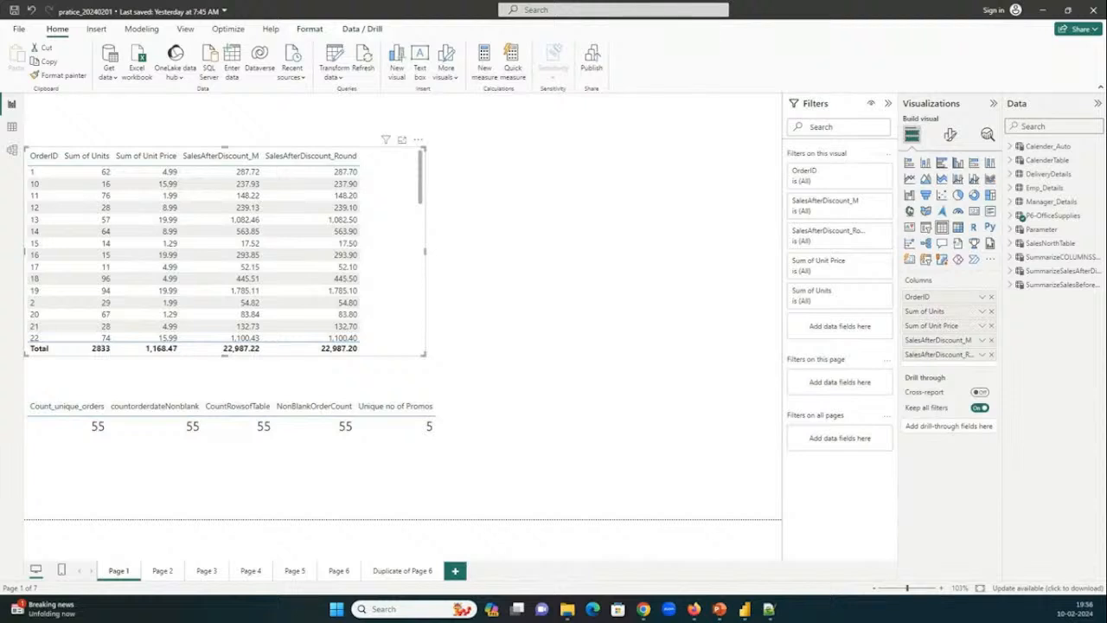
click(1012, 215)
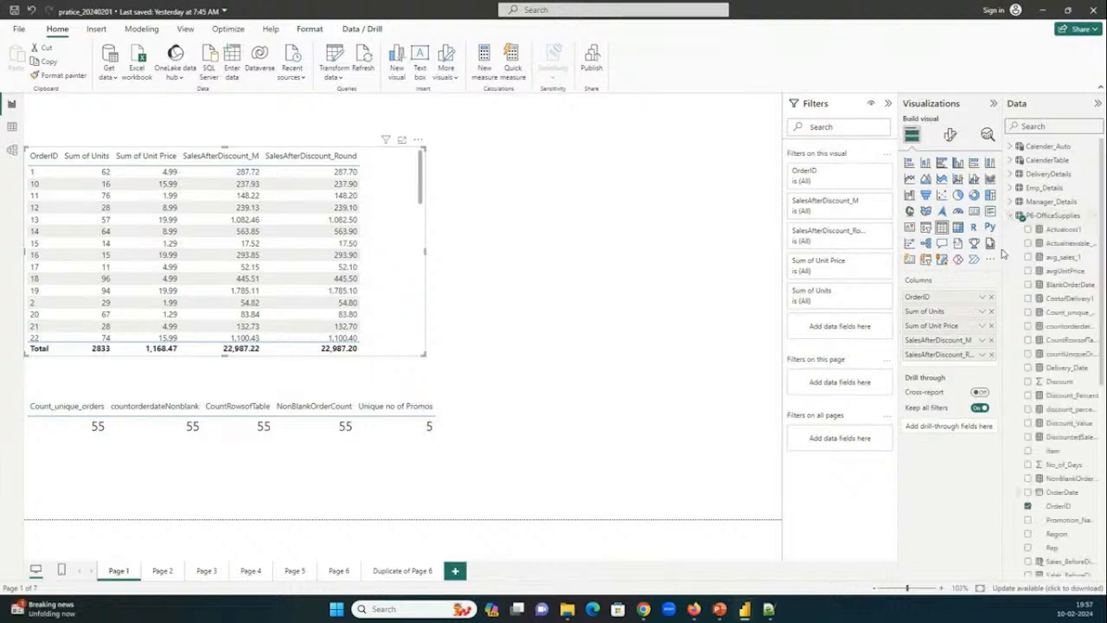
drag(1003, 252, 865, 253)
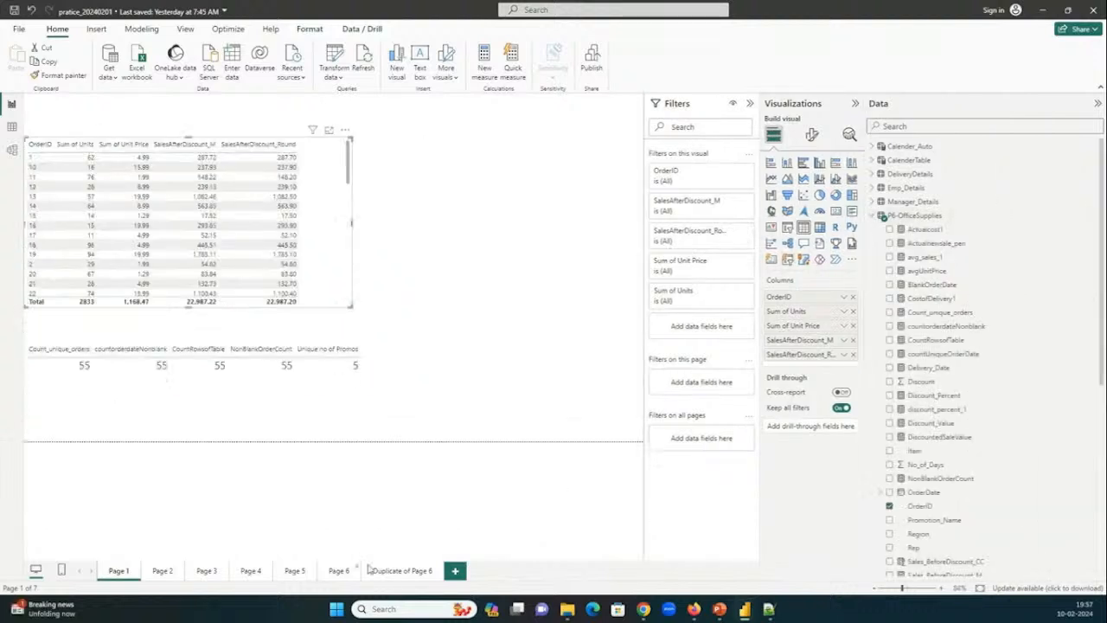
Set the Parameter slicer on Duplicate of Page 6 to Region and Rep, and expand East in the matrix.
click(401, 572)
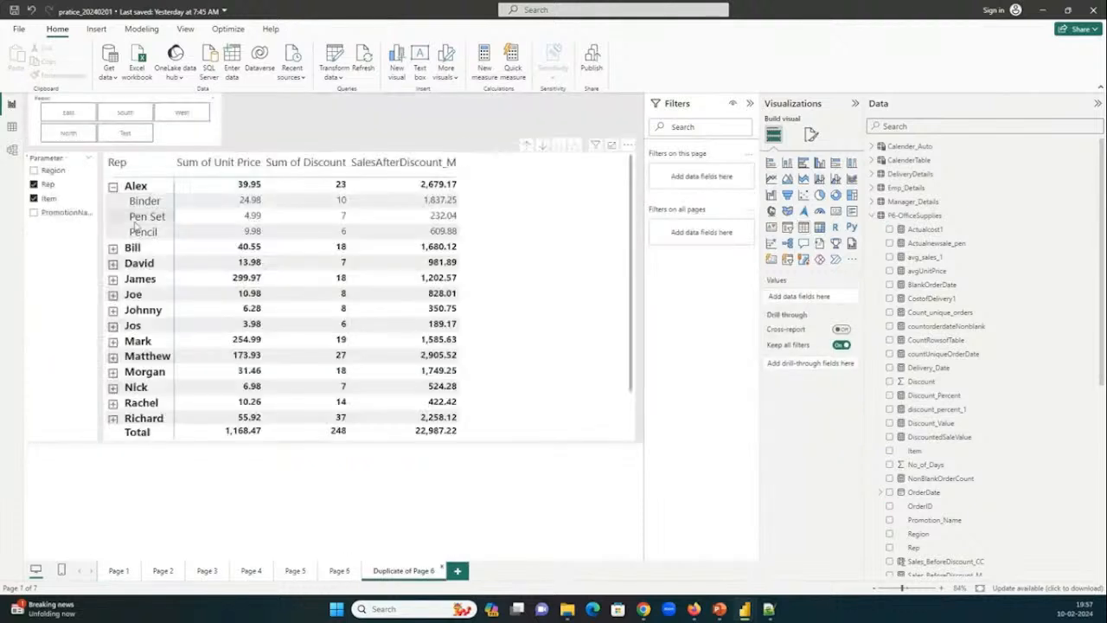
click(35, 170)
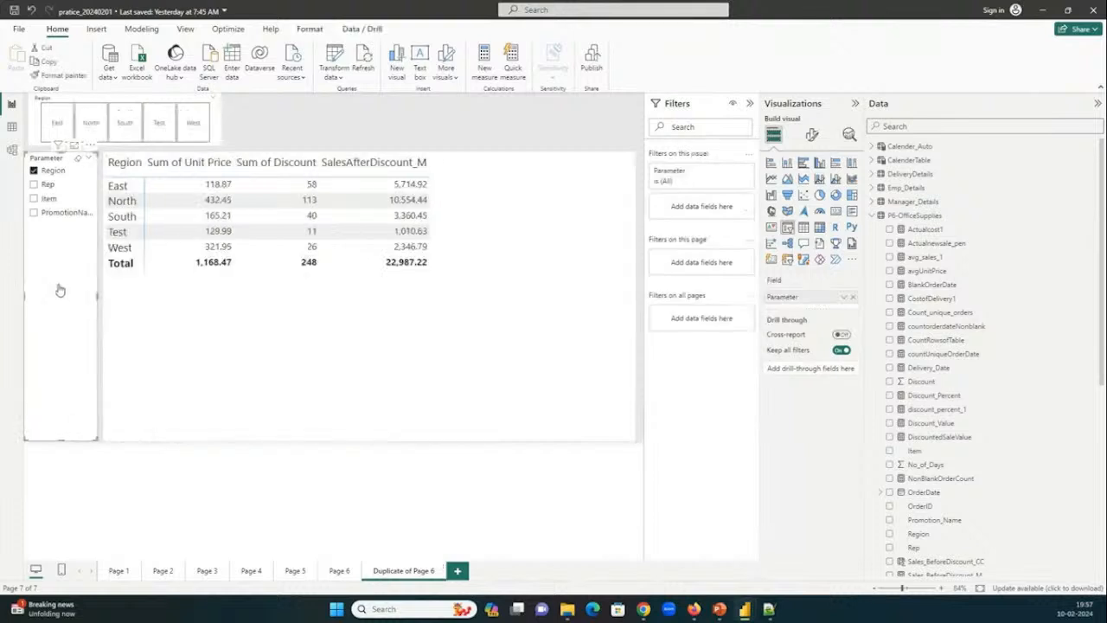
ctrl+click(47, 184)
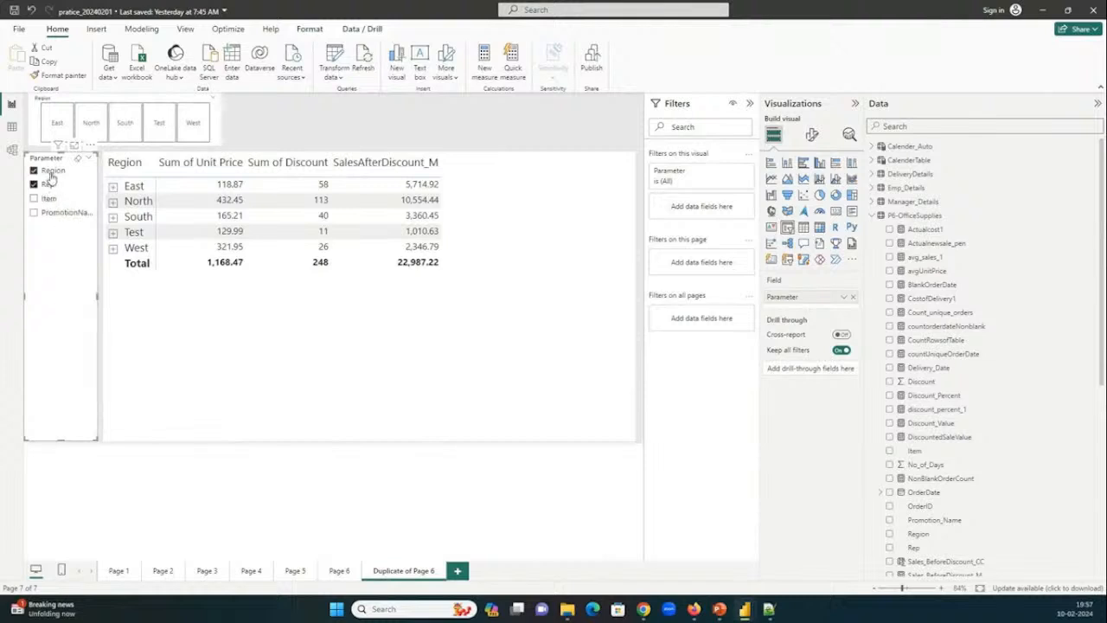
click(112, 186)
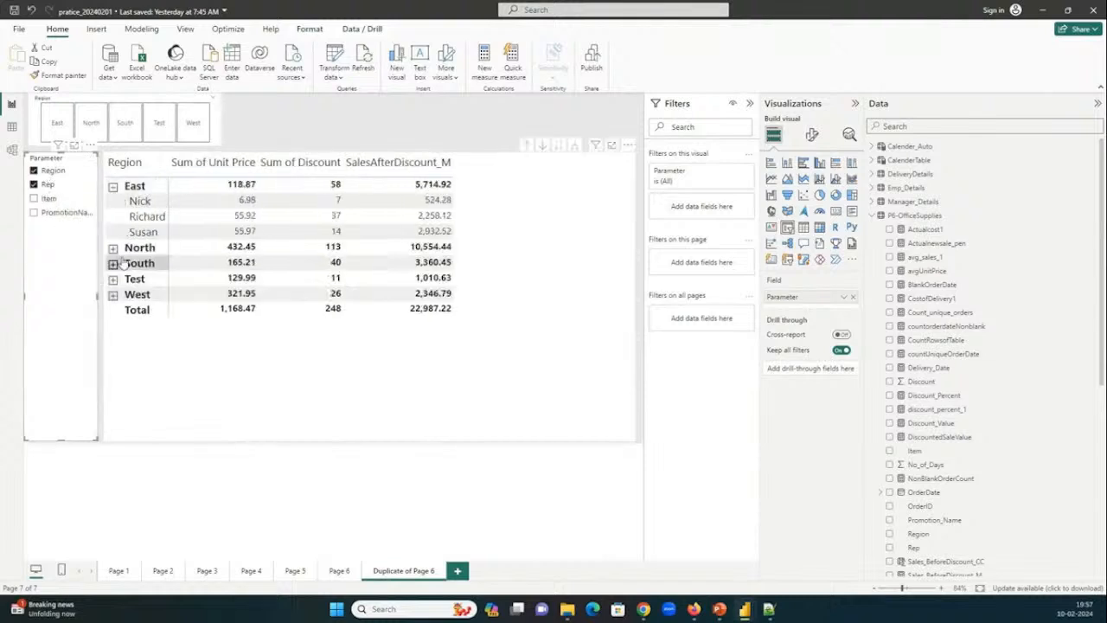
Add Item and the promotion name to the Parameter slicer selection, and collapse the East rows in the matrix.
click(34, 200)
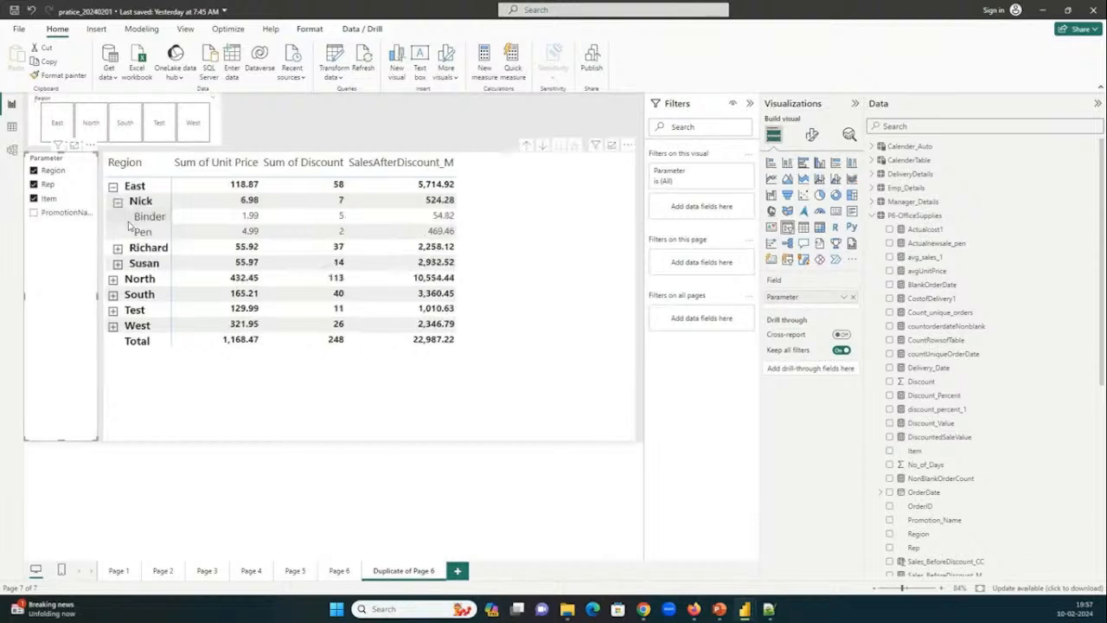
click(34, 212)
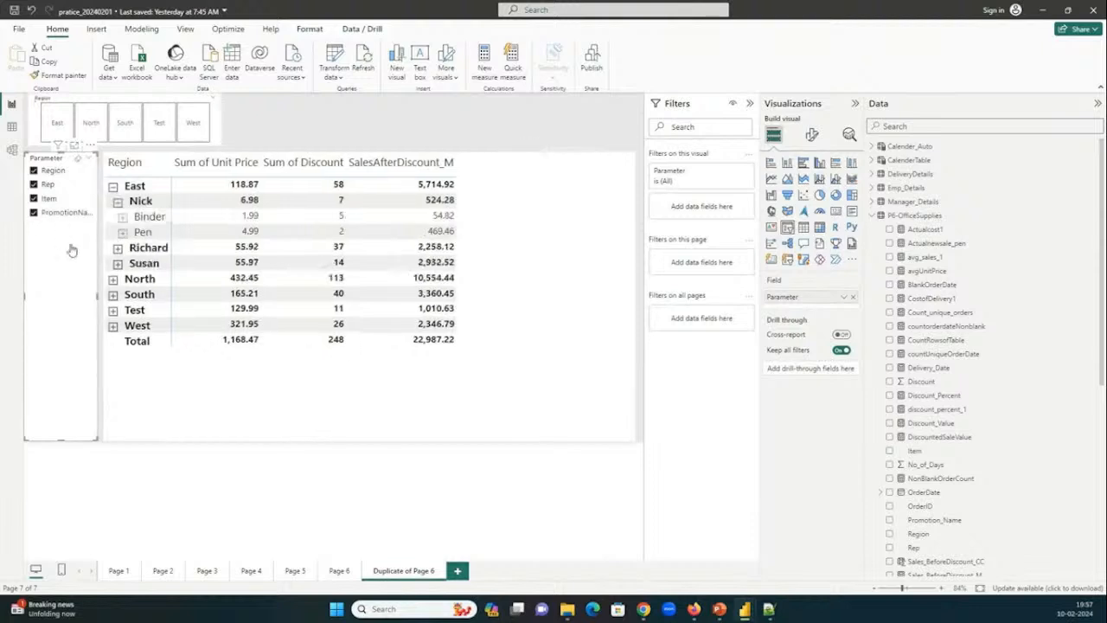
click(118, 202)
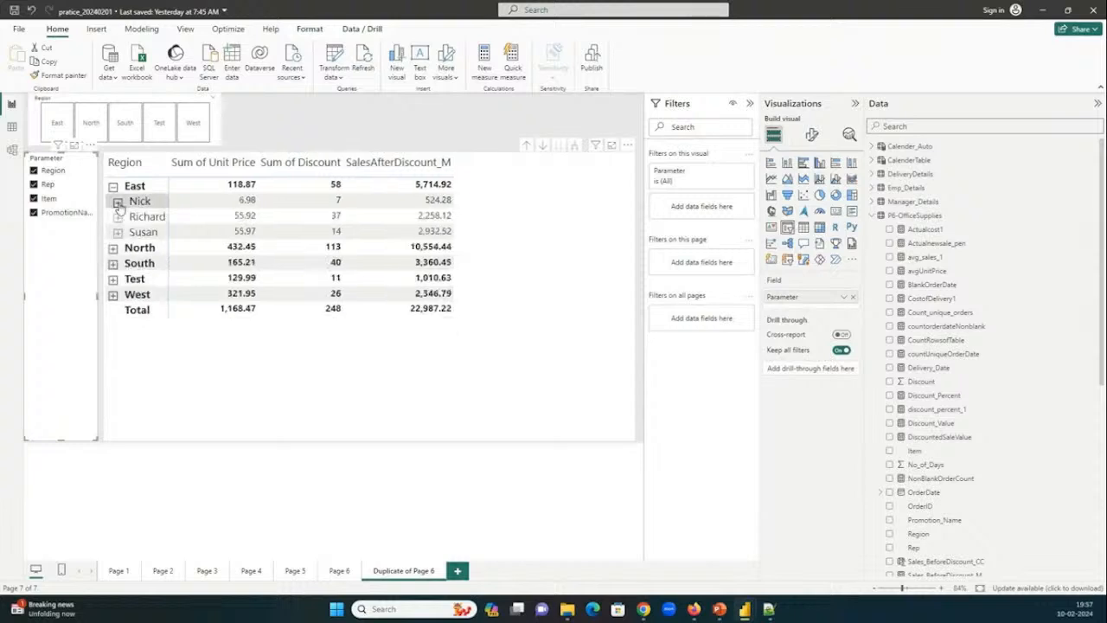
click(112, 186)
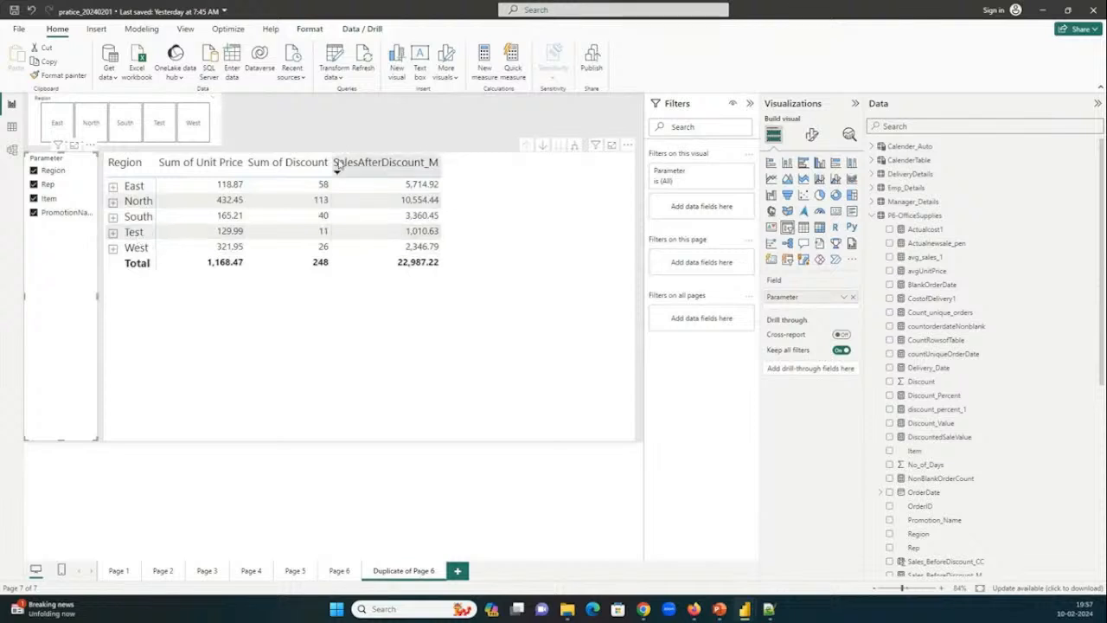
Sort the matrix by SalesAfterDiscount_M descending, and expand West with both its reps and South with its first rep.
click(354, 165)
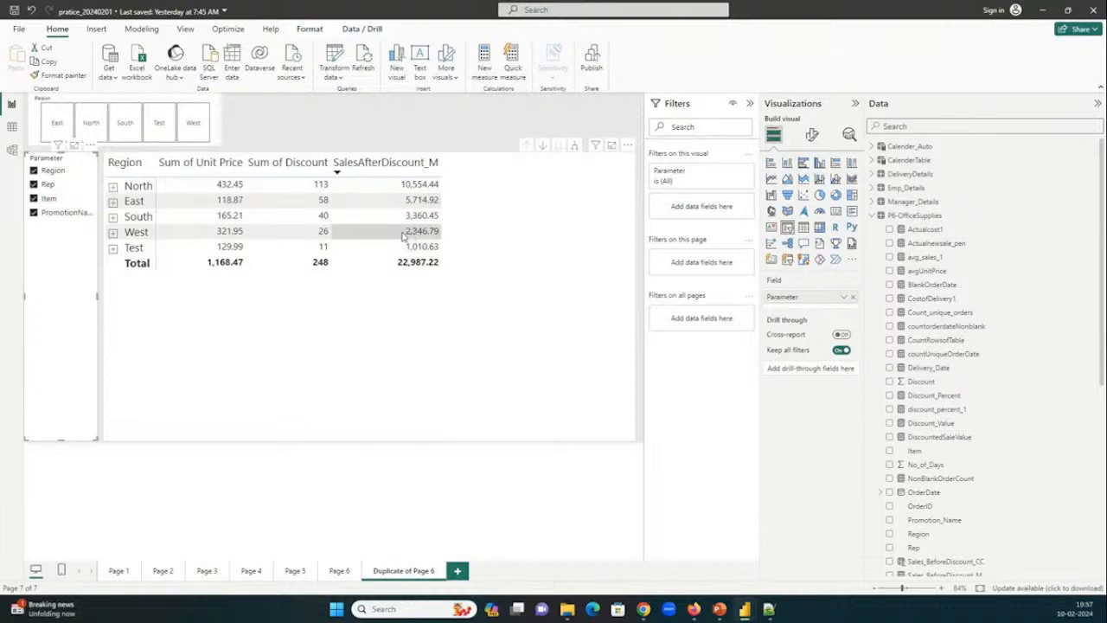
click(112, 232)
click(116, 248)
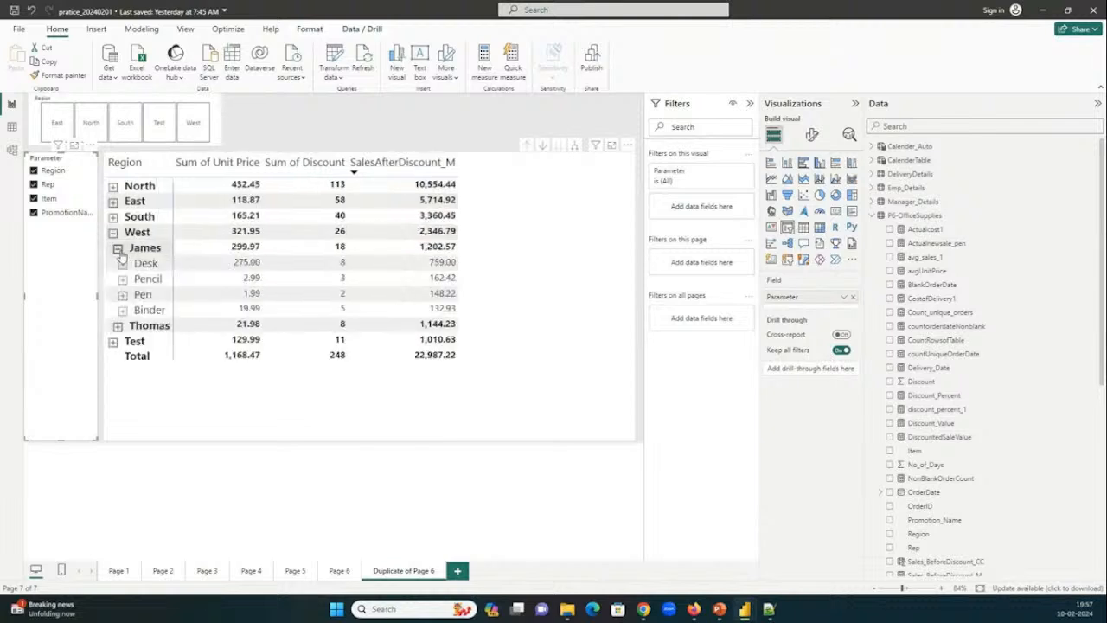
click(117, 325)
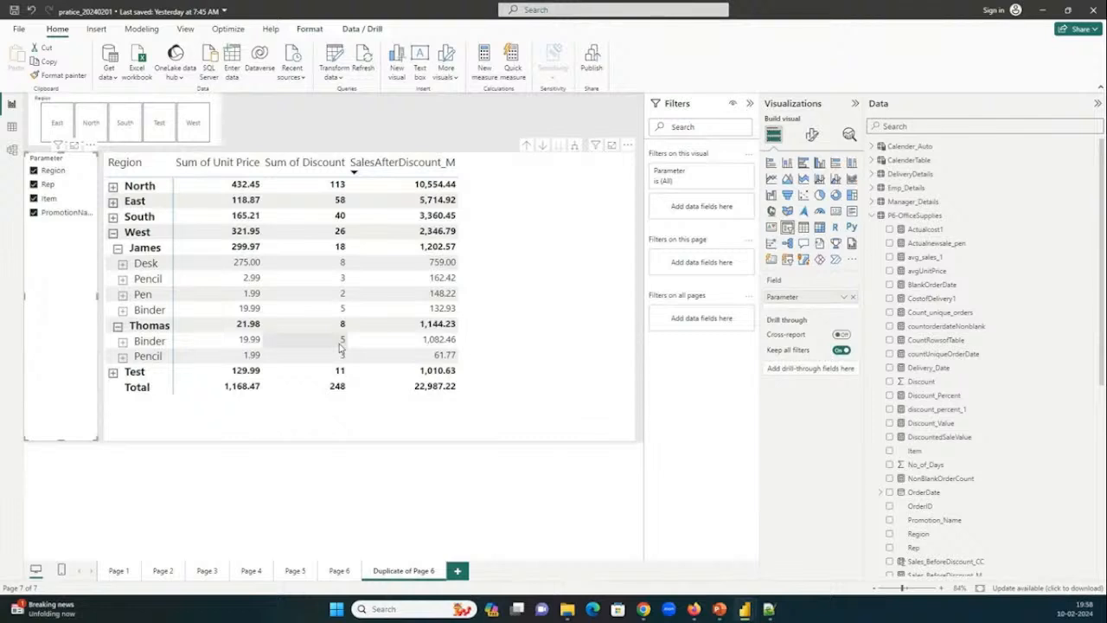
click(113, 216)
click(117, 232)
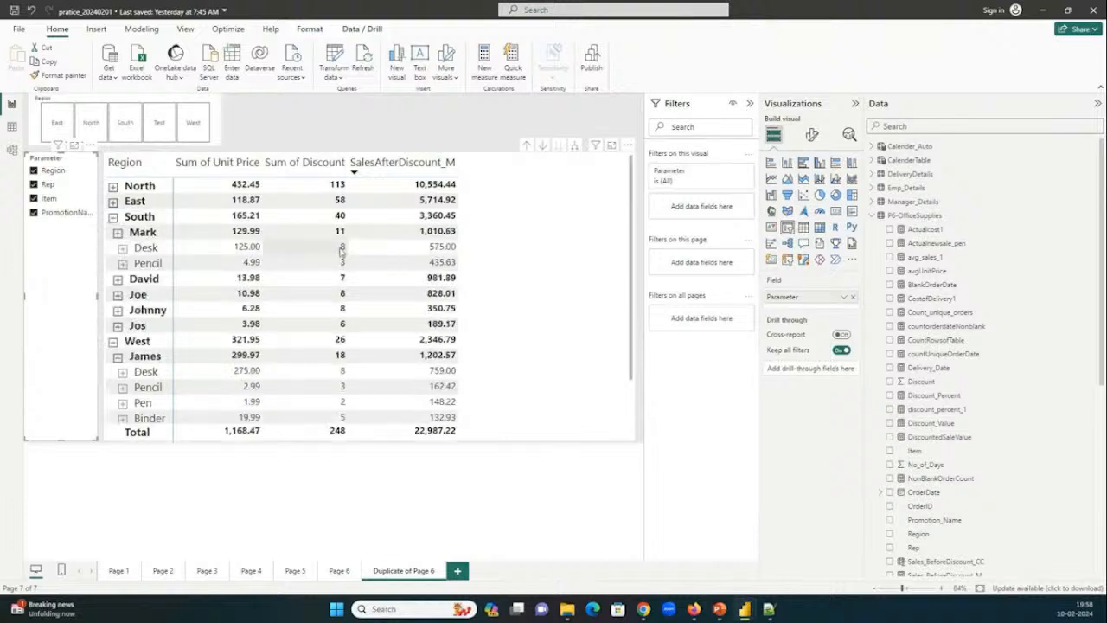
Remove Rep from the Parameter slicer selection, with South's first rep collapsed and North and East expanded in the matrix.
click(117, 232)
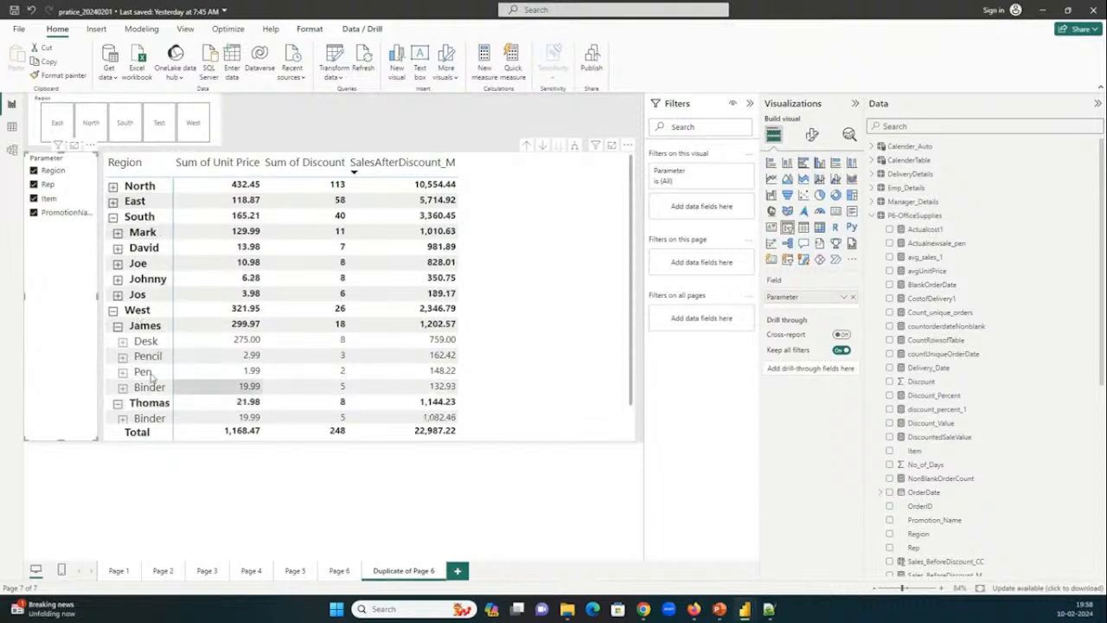
click(113, 188)
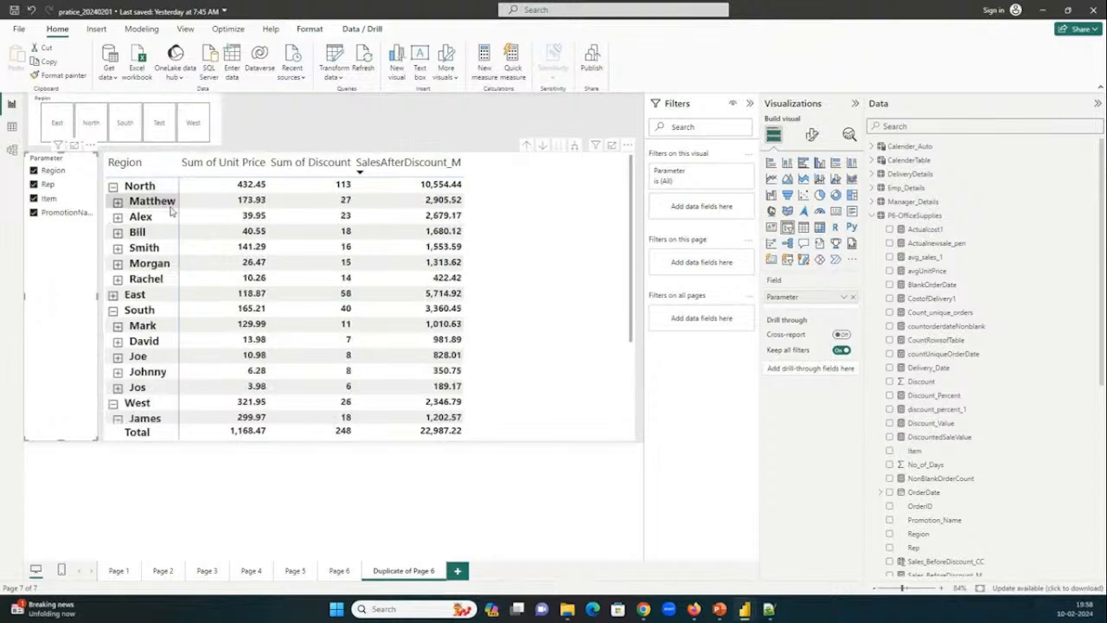
click(57, 187)
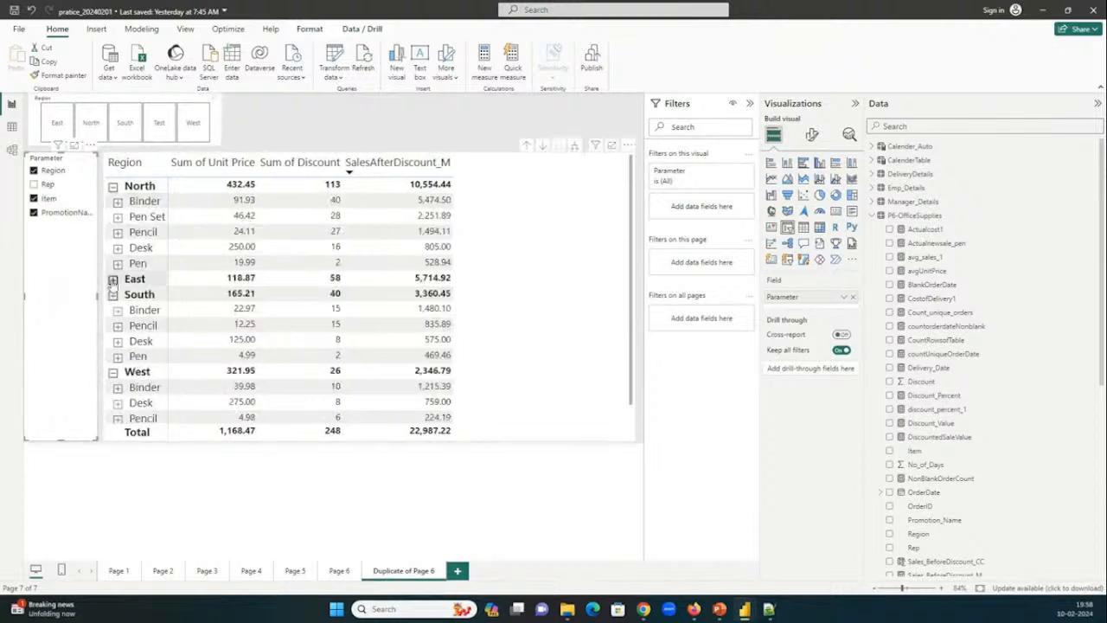
click(113, 280)
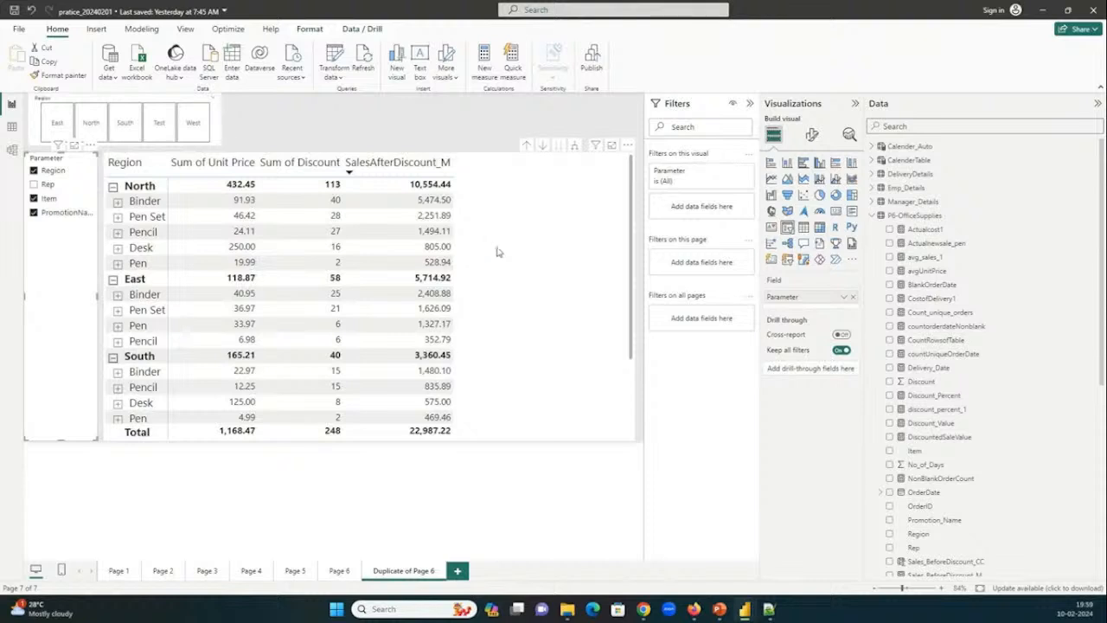
Expand the DeliveryDetails, Emp_Details, Manager_Details, CalenderTable and Calender_Auto tables in the data list and look through their fields.
click(891, 174)
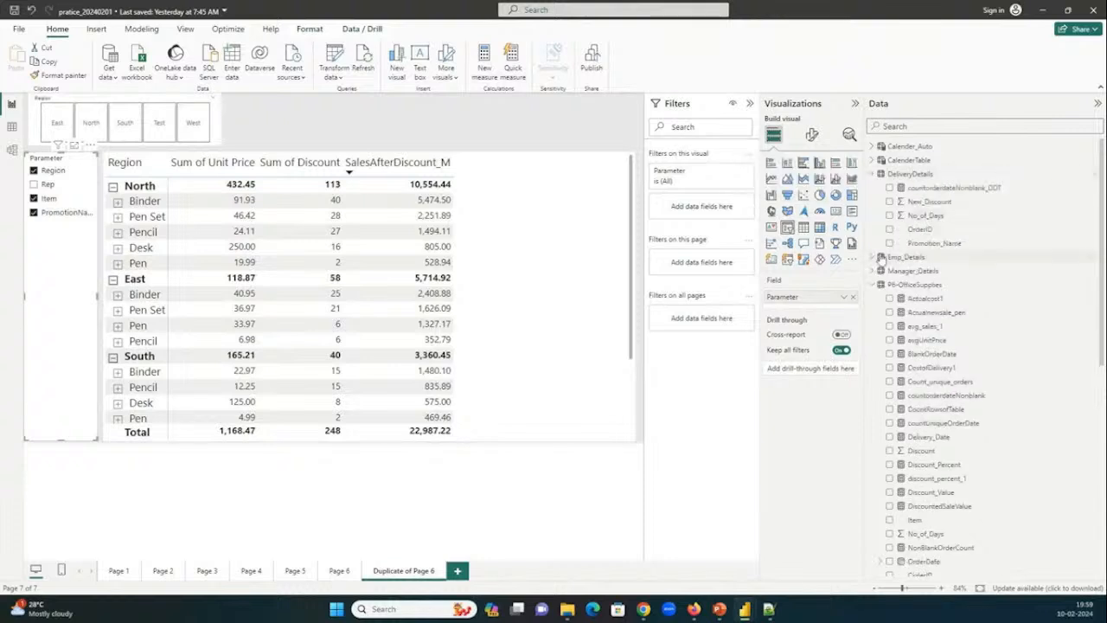
click(881, 257)
click(882, 312)
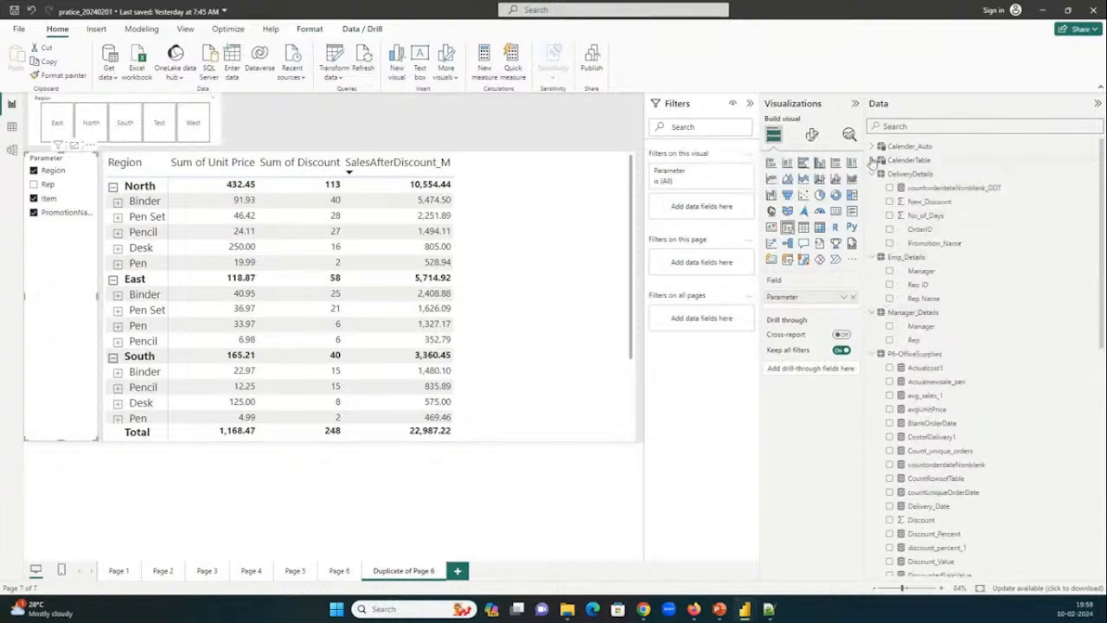
click(875, 160)
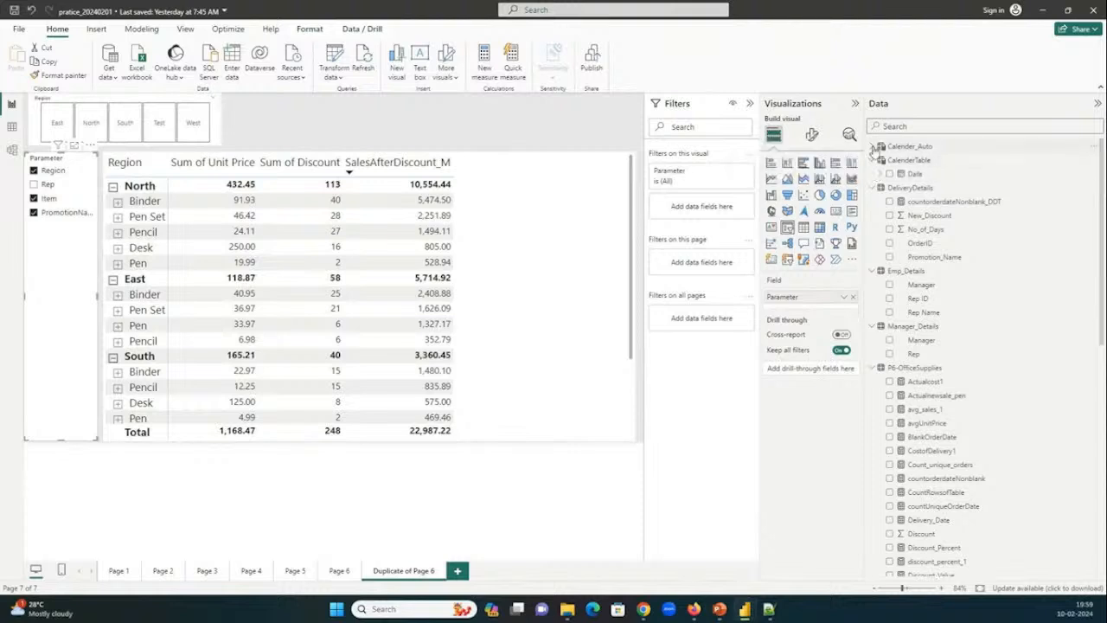
click(872, 146)
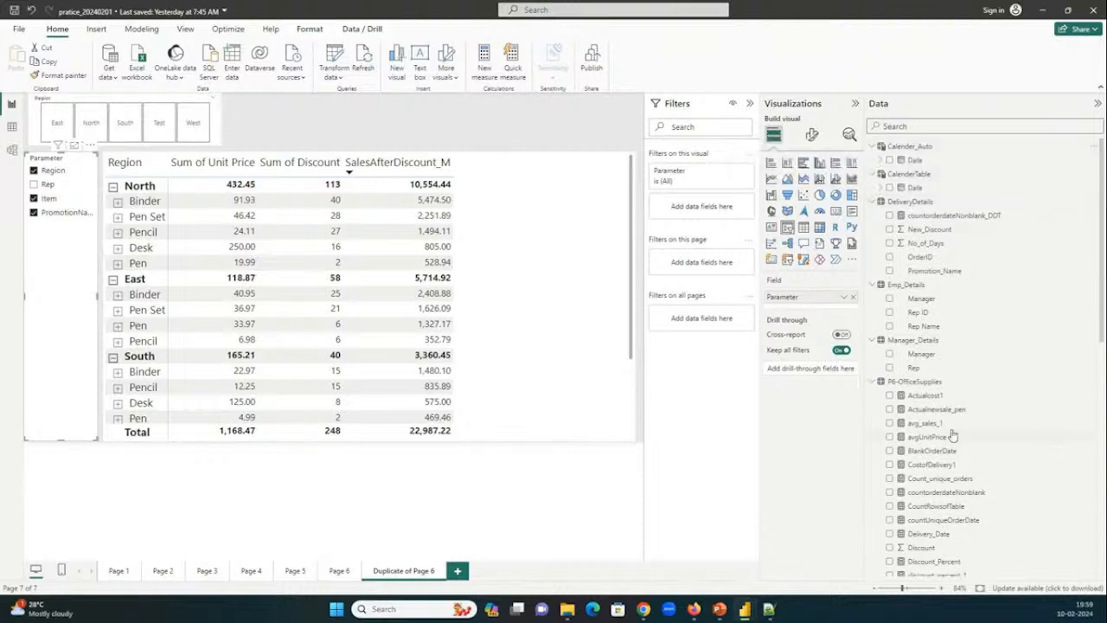
scroll(952, 435, down, 10)
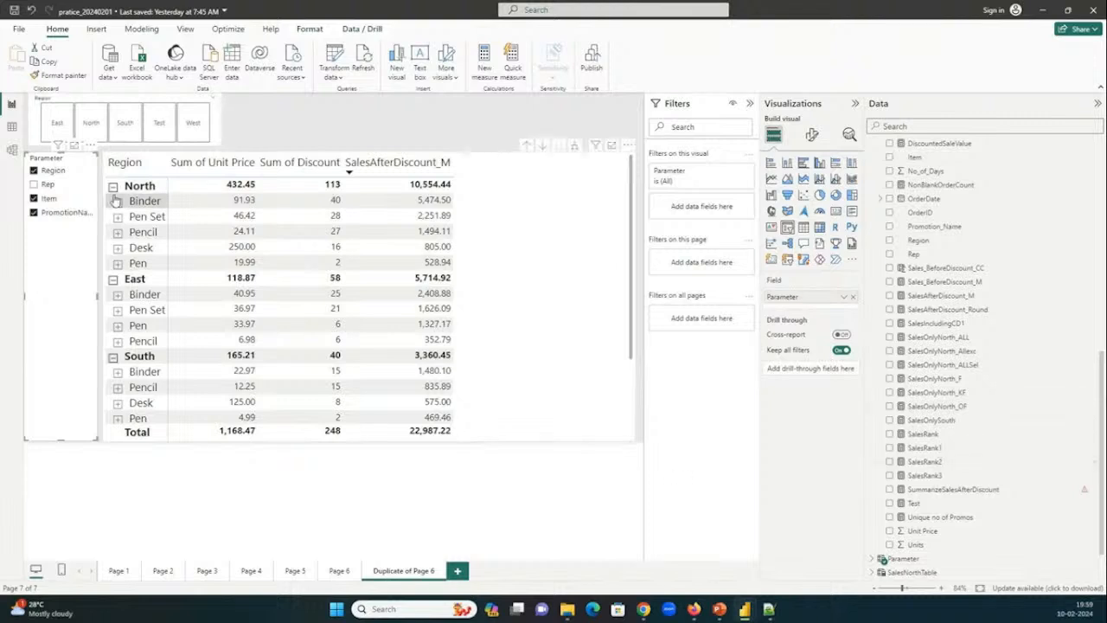
Review the table data and the relationship model, reposition the Calender_Auto table closer to the related tables, and return to the report.
click(11, 126)
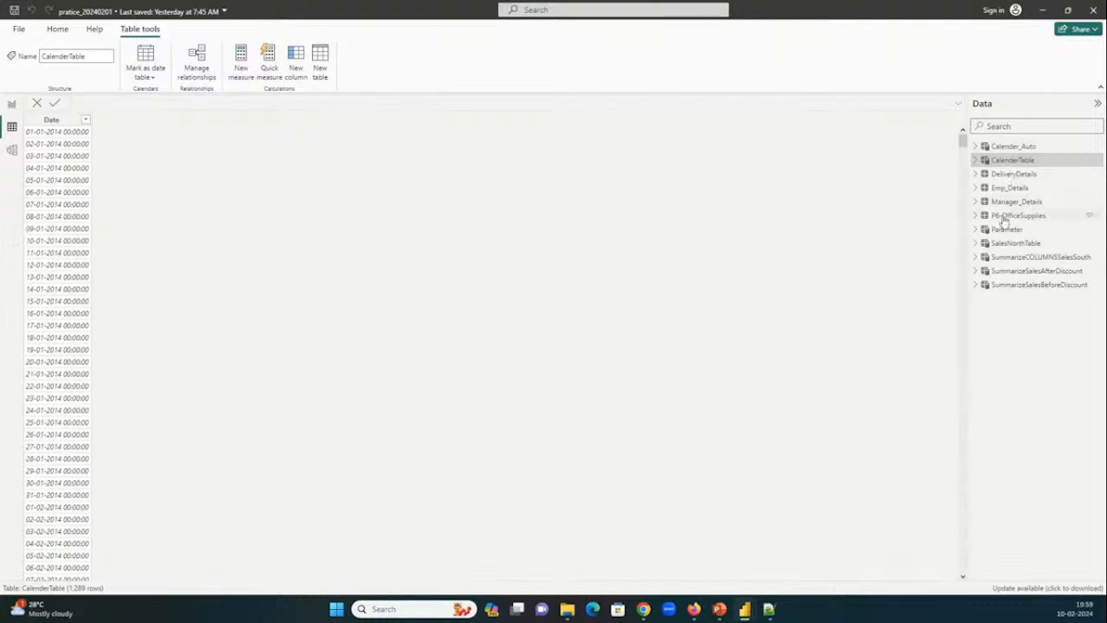
click(11, 151)
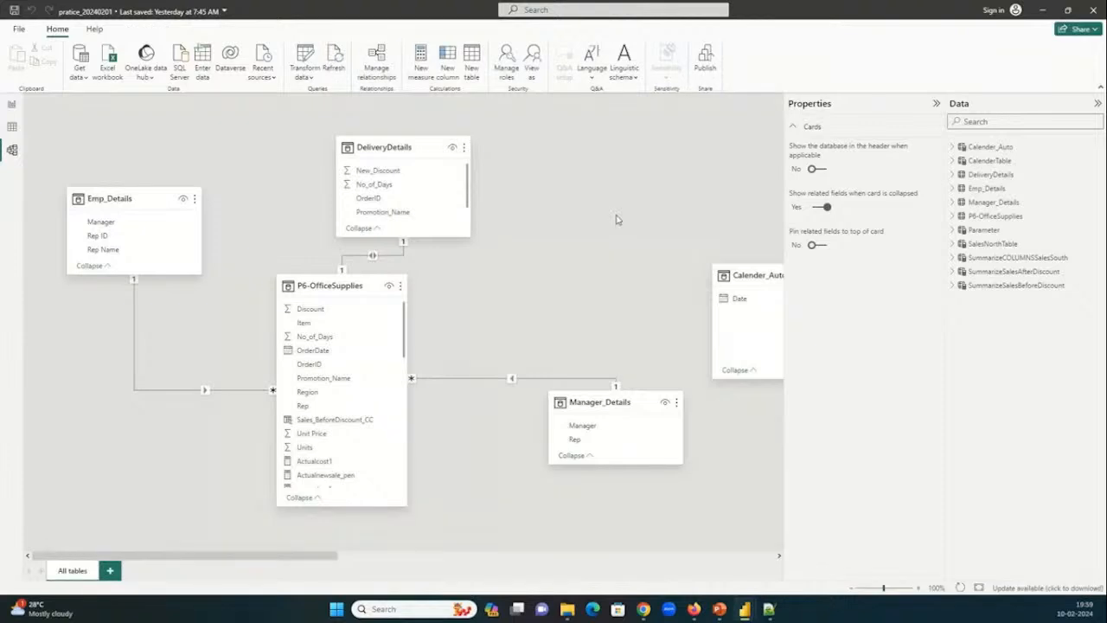
drag(708, 214, 707, 206)
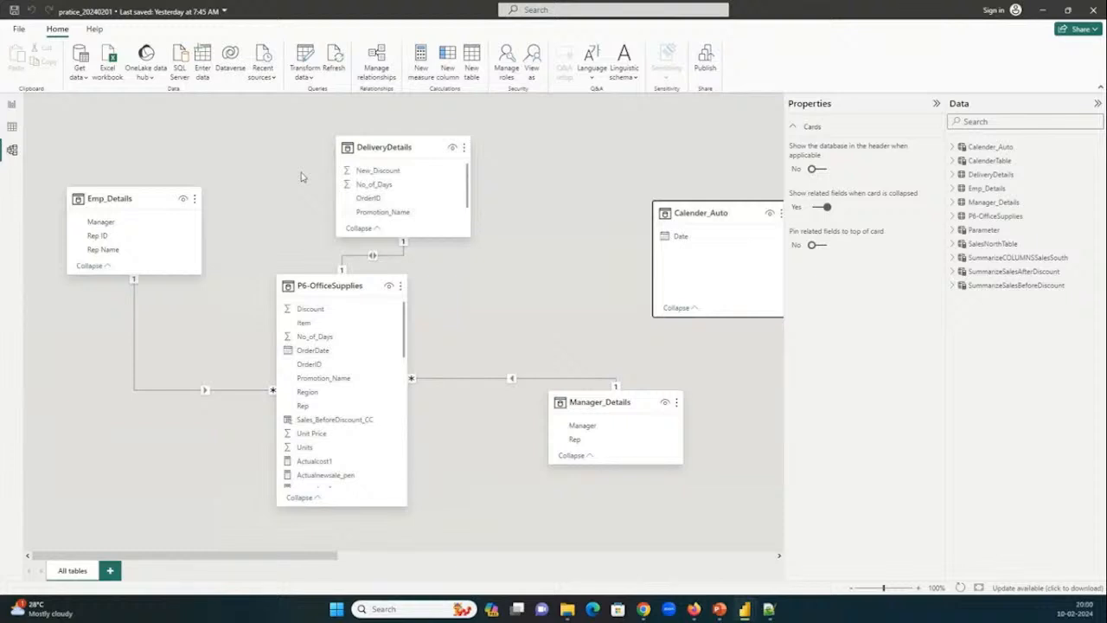
mouse_move(743, 616)
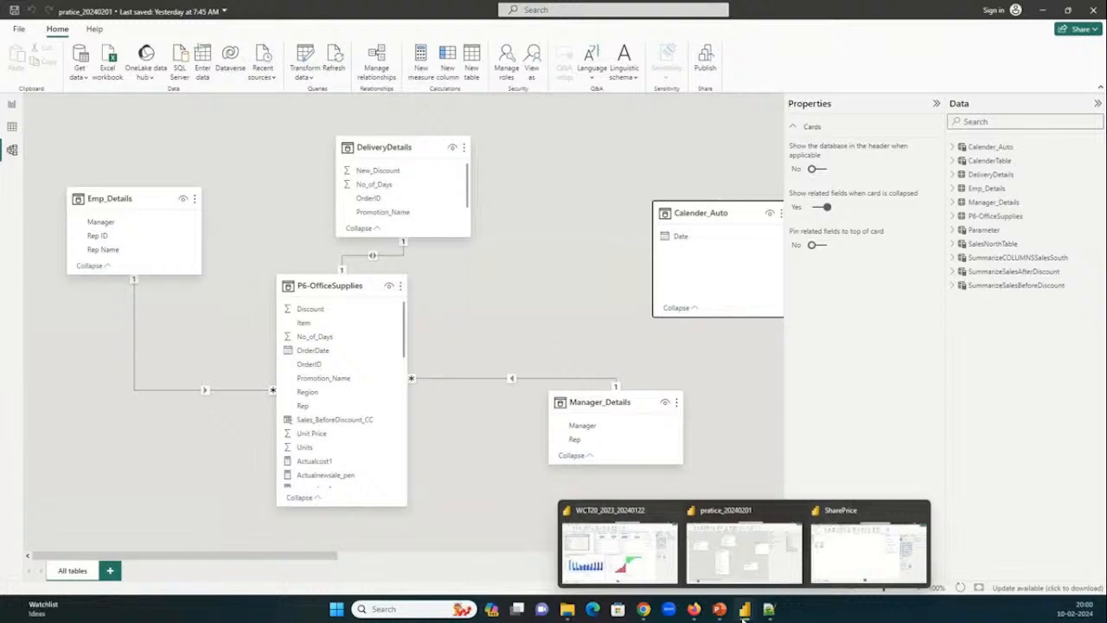
click(13, 106)
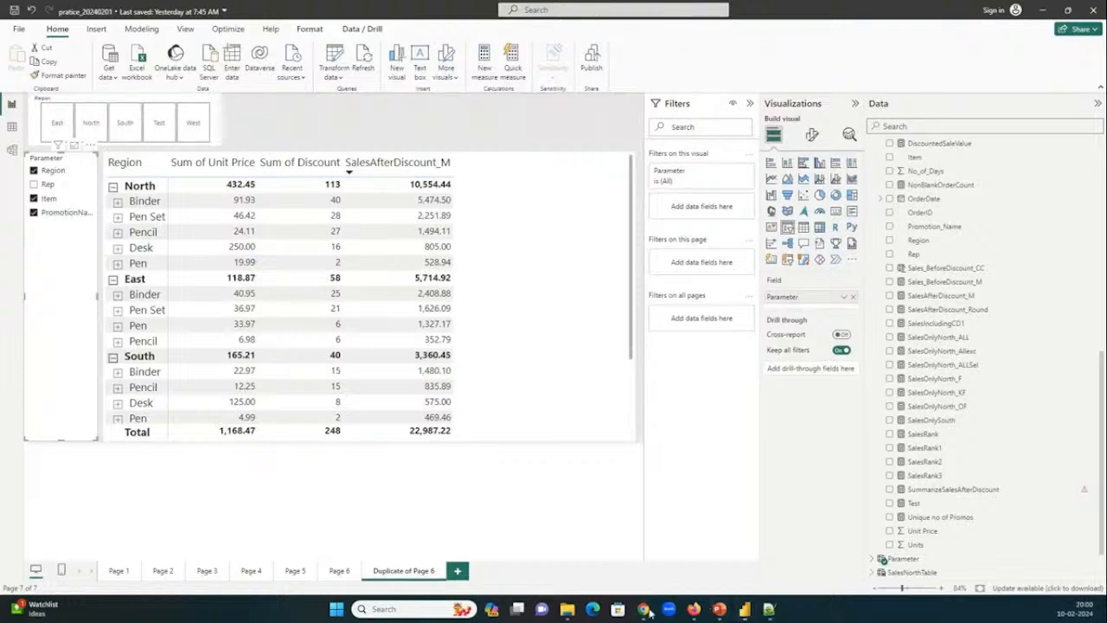
Switch to the Power BI course content PDF in Chrome and look through the remaining modules up to Module 9.
mouse_move(642, 609)
click(643, 553)
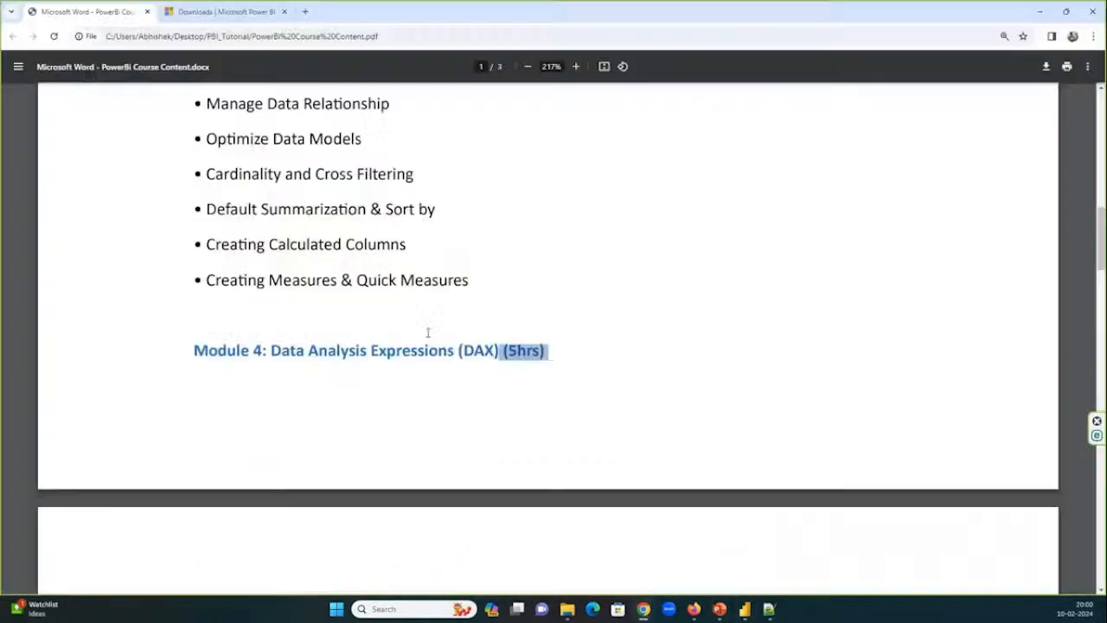
scroll(428, 333, down, 5)
scroll(427, 332, down, 20)
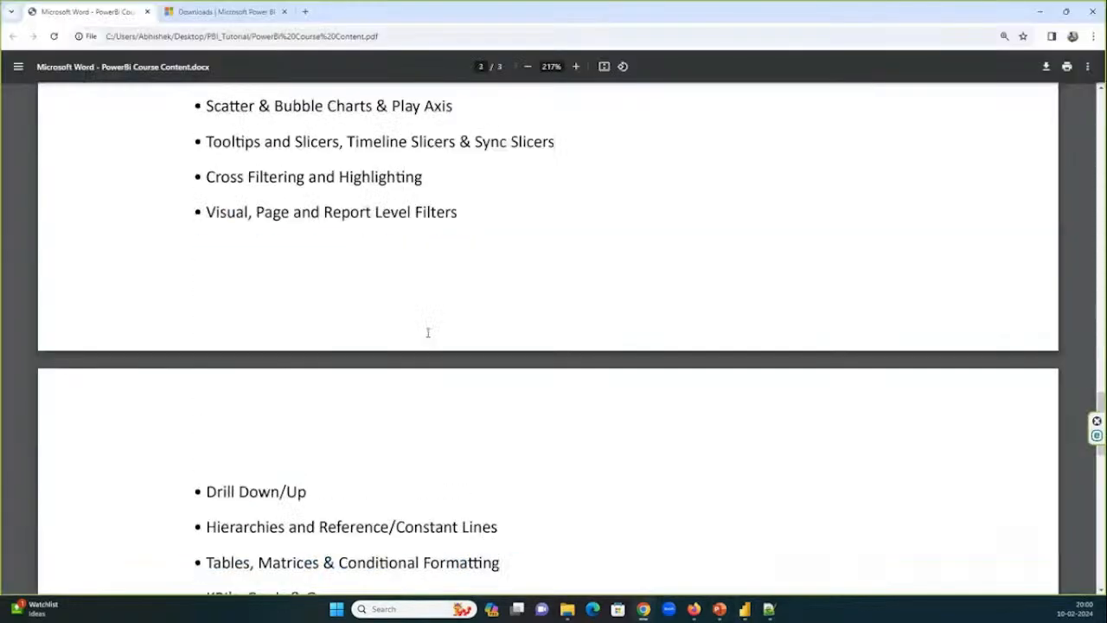
scroll(427, 333, down, 6)
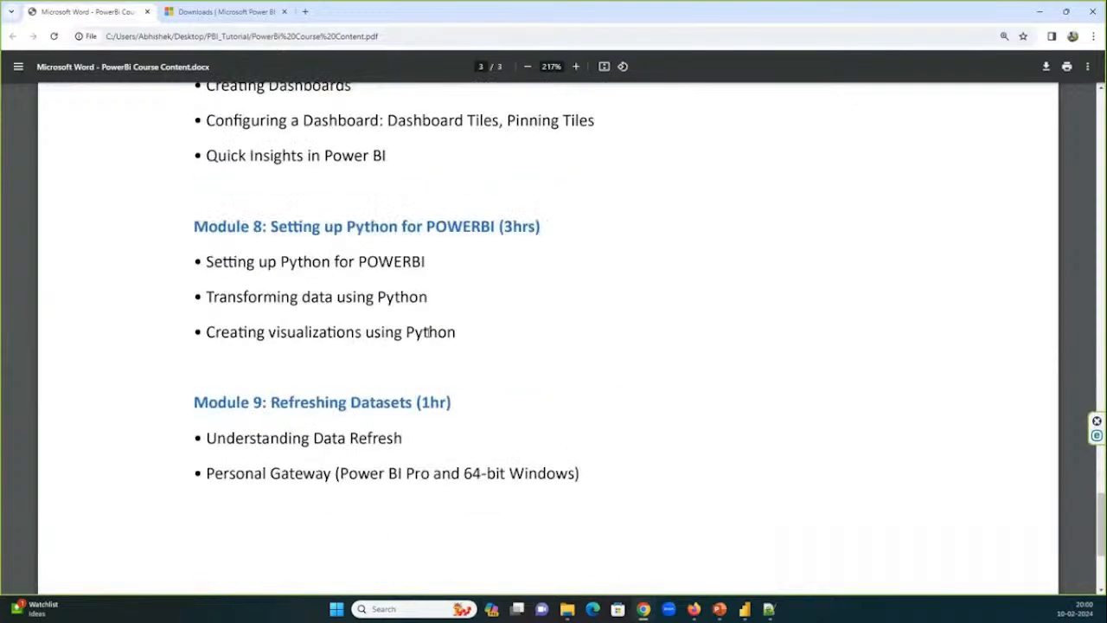
Minimise the GoTo meeting window, switch to the WCT20_2023_20240122 report in Power BI, and show its table relationships.
mouse_move(643, 609)
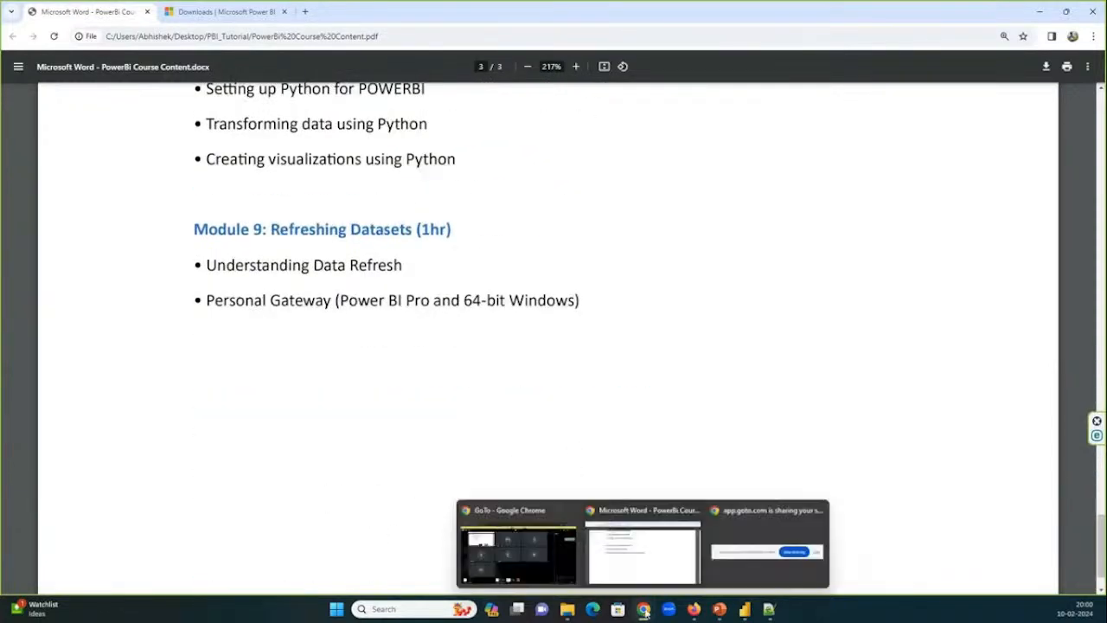
click(517, 549)
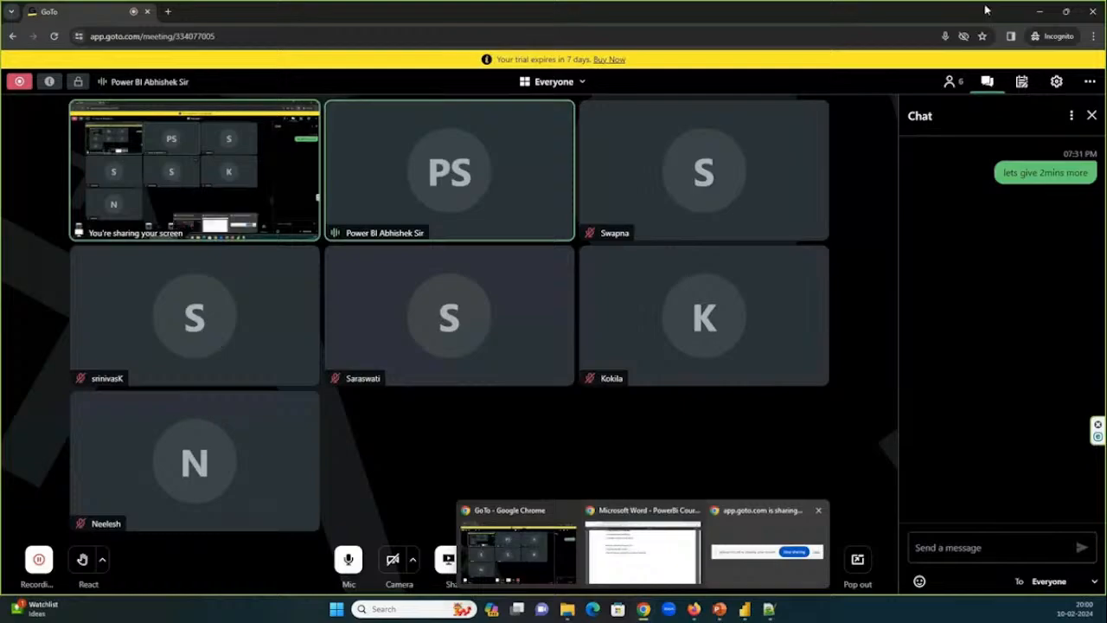
click(1040, 12)
click(705, 560)
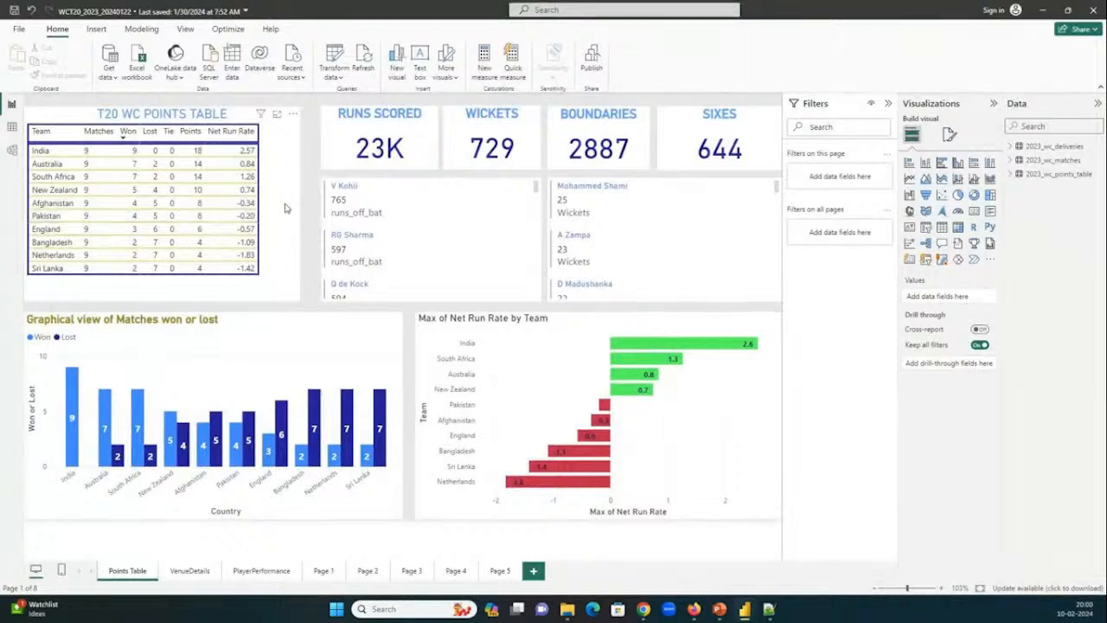
click(11, 150)
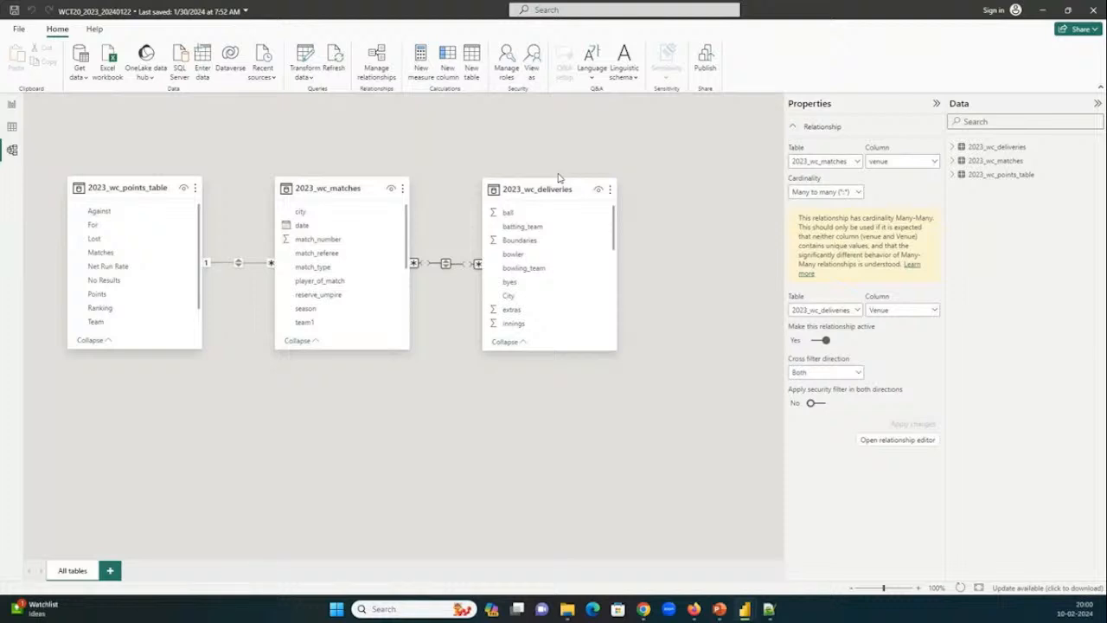
View the SQL joins diagram Joins_Image.png from the PBI_Tutorial folder in File Explorer, and close it.
click(567, 609)
scroll(335, 368, down, 3)
double_click(254, 574)
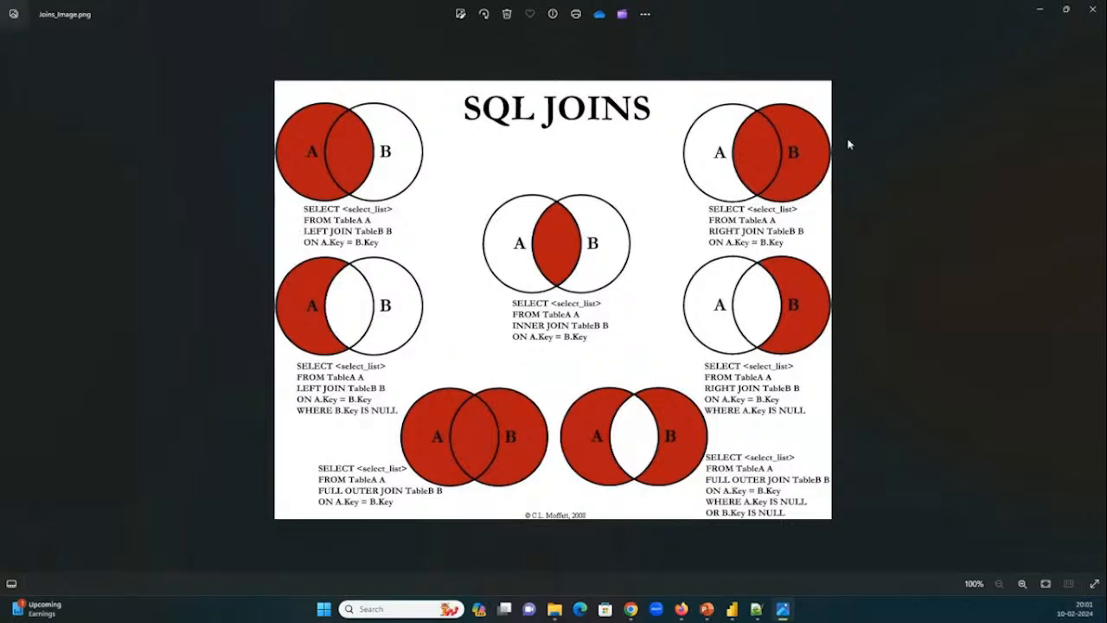
click(1089, 22)
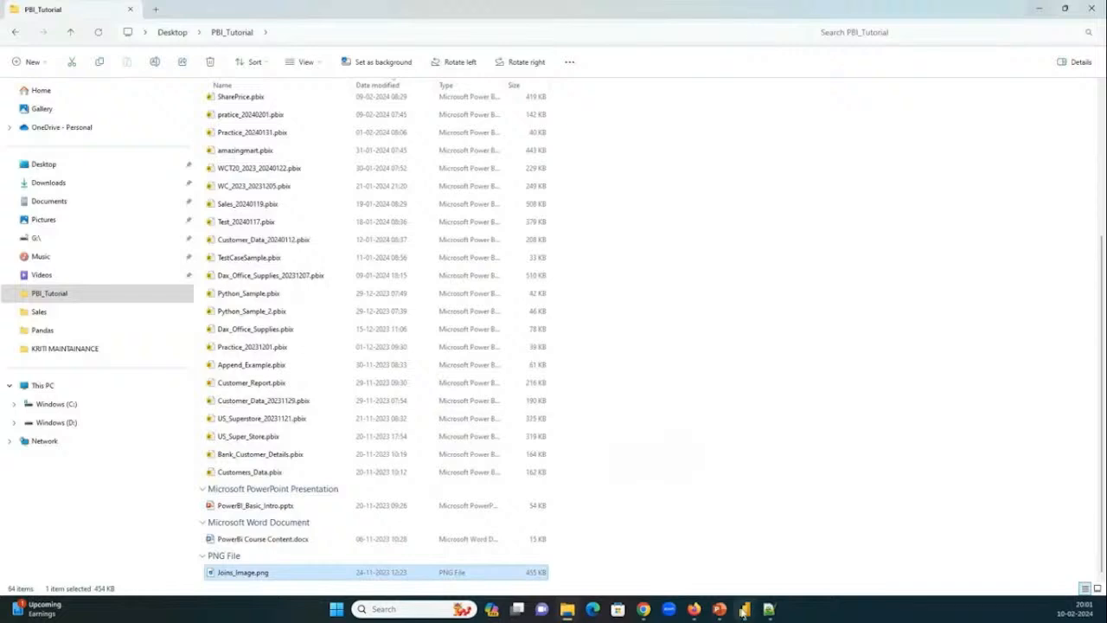
Switch back to the pratice_20240201 report in Power BI, check its relationship model, and return to the report page.
mouse_move(753, 592)
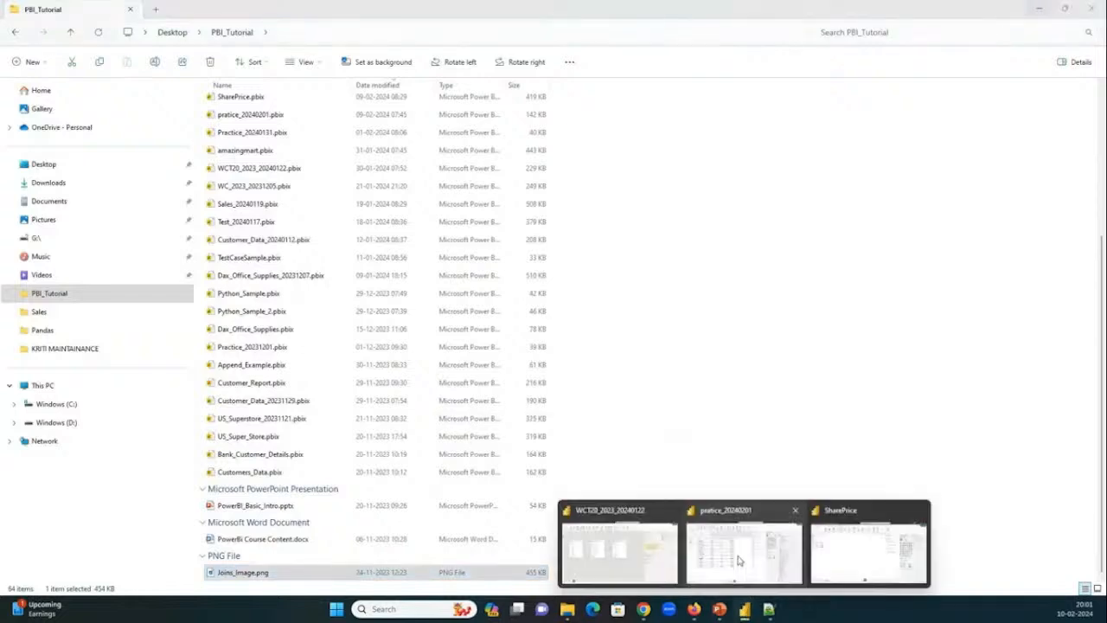
click(739, 560)
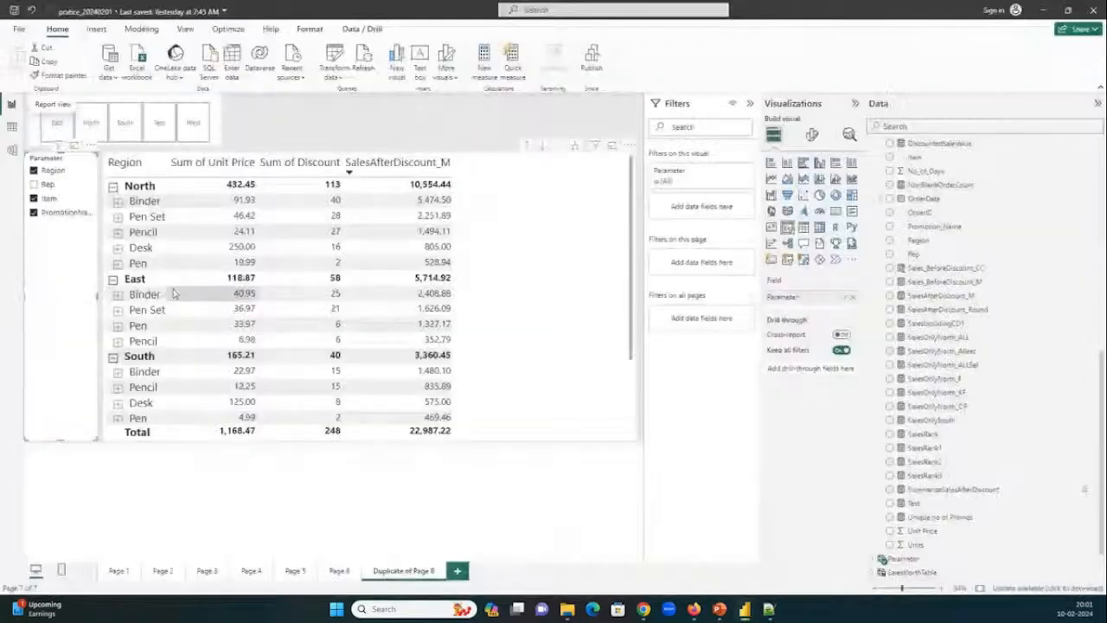
click(12, 148)
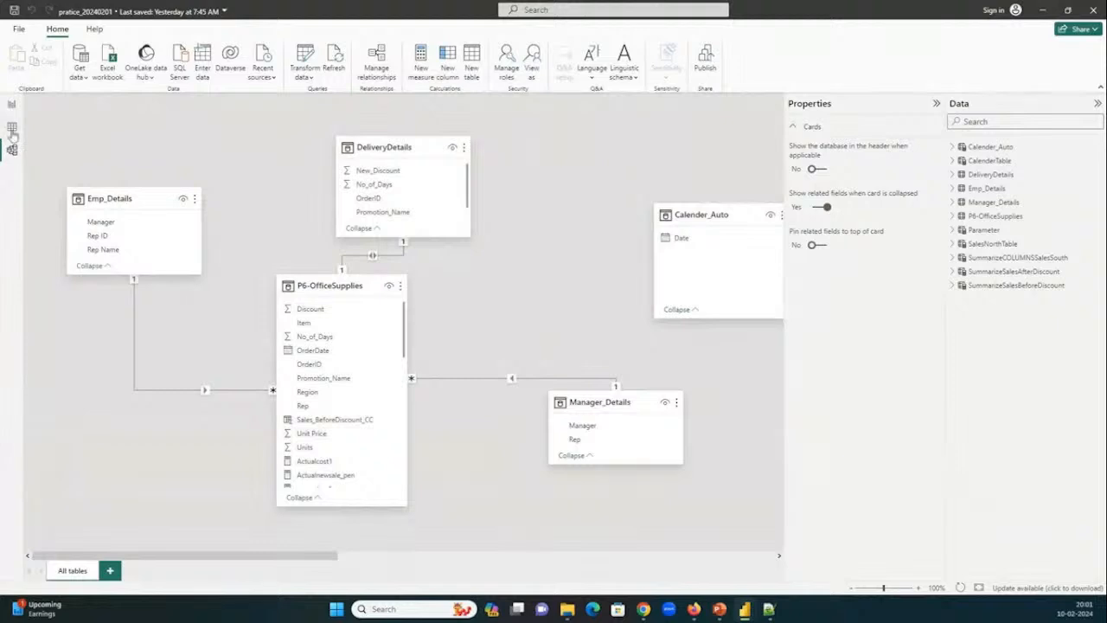
click(12, 103)
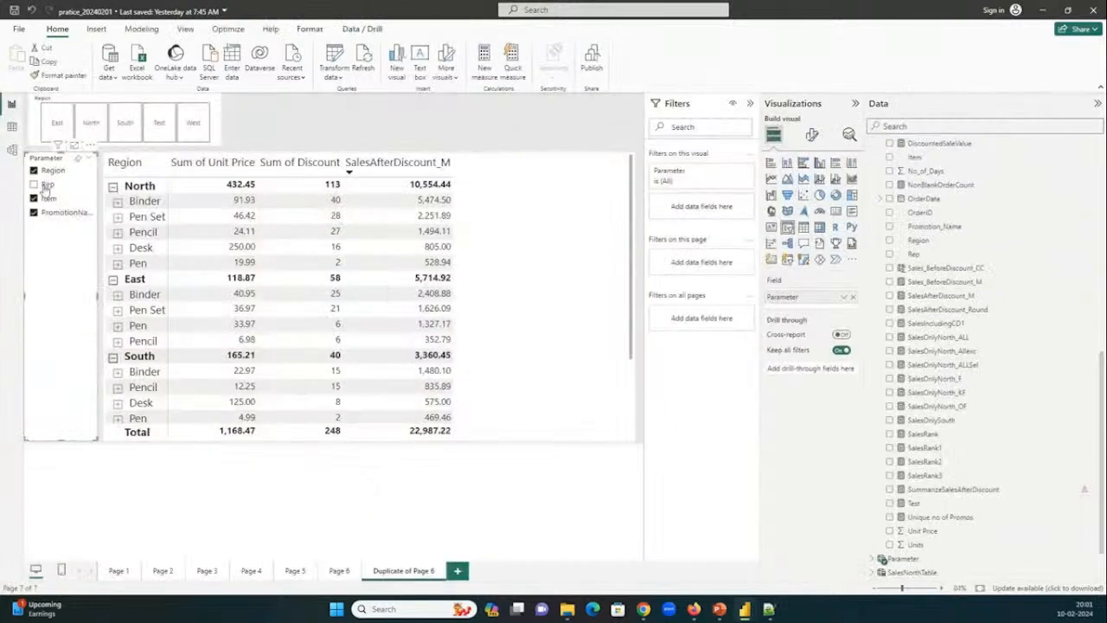
Limit the Parameter slicer to Region and Rep, leaving out Item and the promotion name, and review the data list from its start.
click(45, 185)
click(48, 199)
click(54, 212)
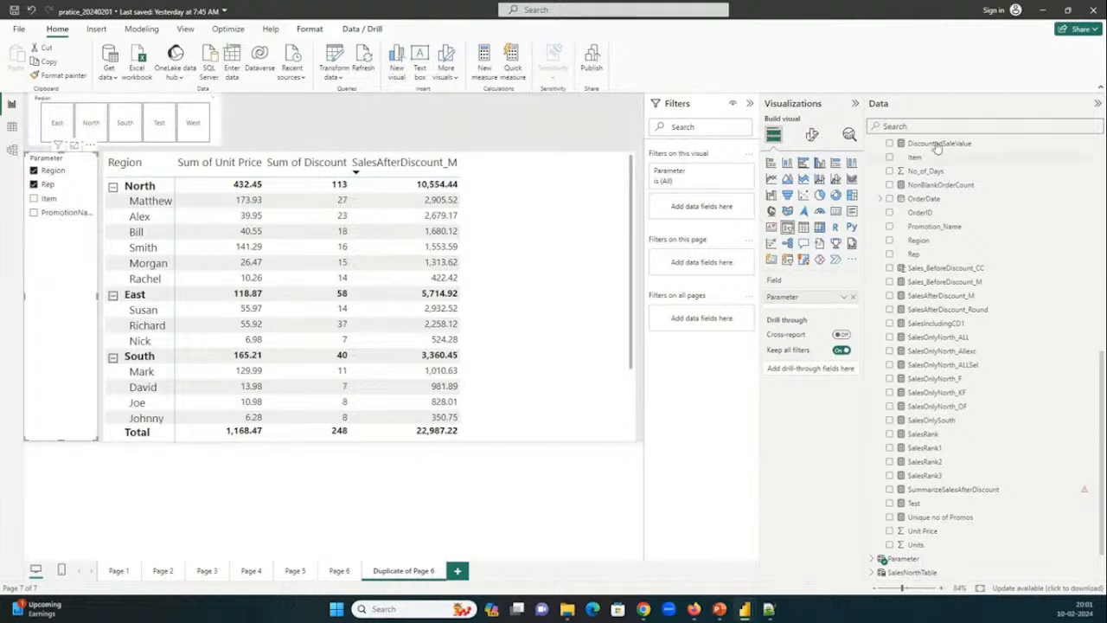
scroll(947, 216, up, 5)
scroll(952, 241, up, 4)
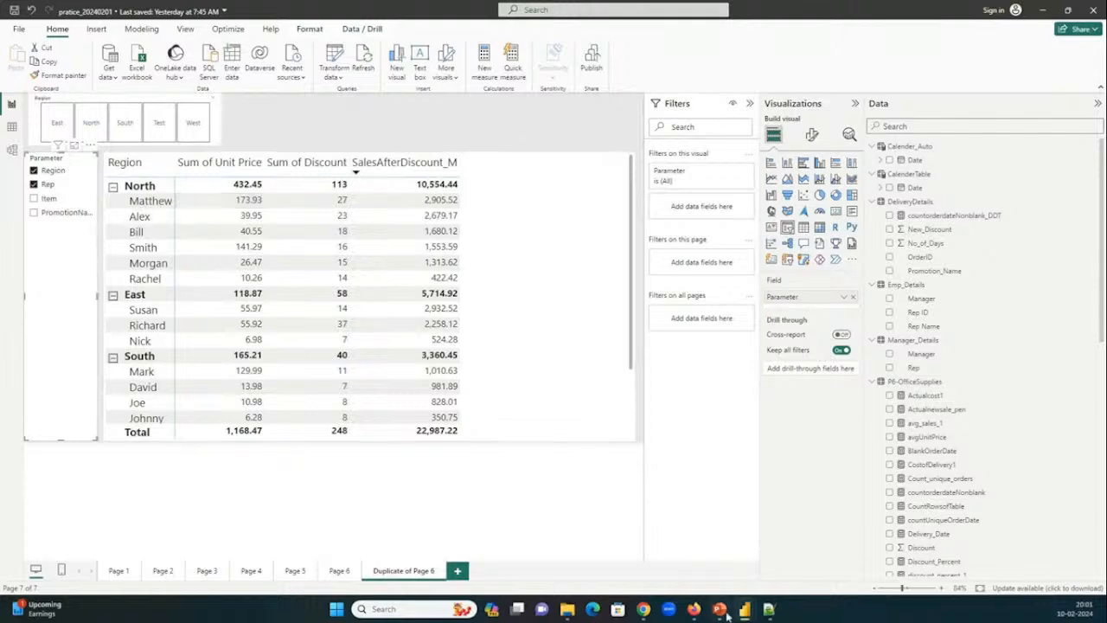
Look through the DAX formulas grouped by complexity in Notepad++ to the end of the file, and return to the Power BI report.
click(768, 609)
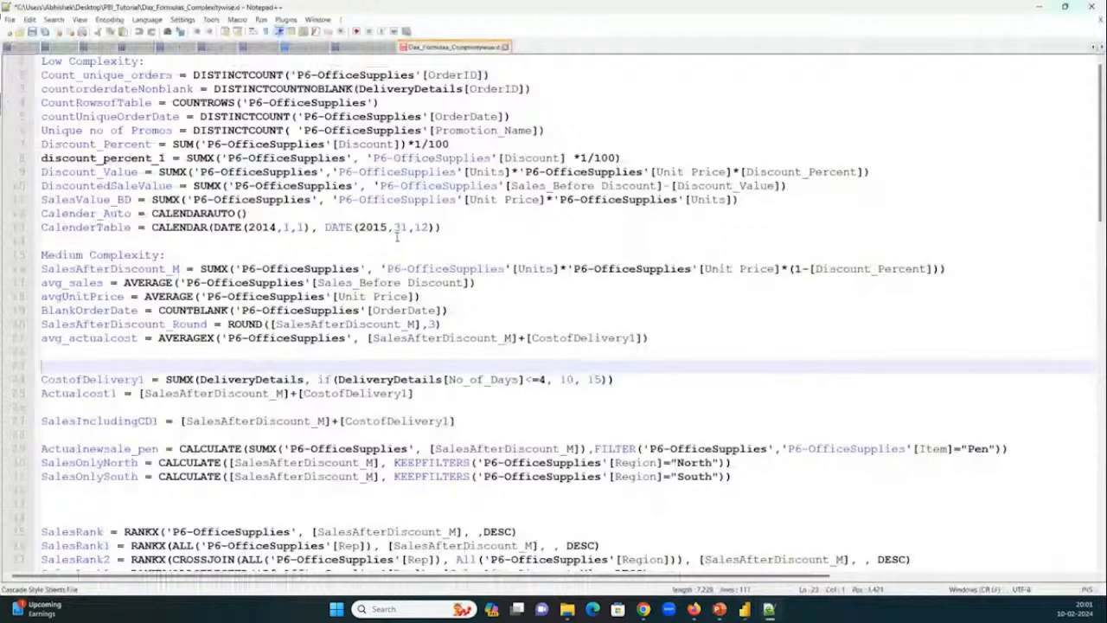
scroll(397, 236, down, 18)
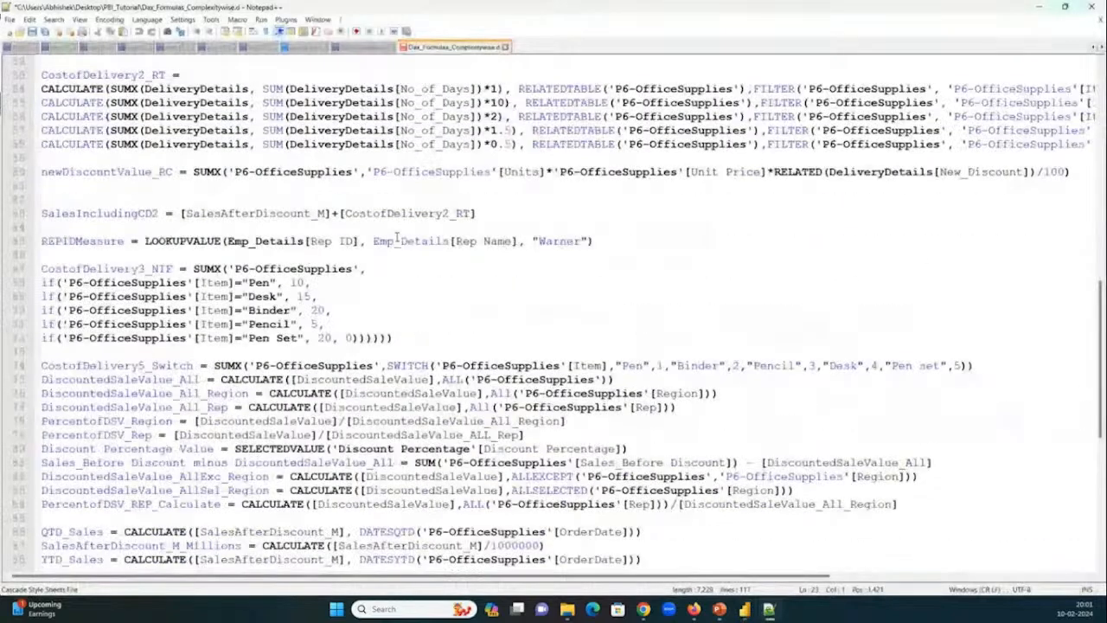
scroll(397, 236, down, 4)
scroll(397, 236, down, 6)
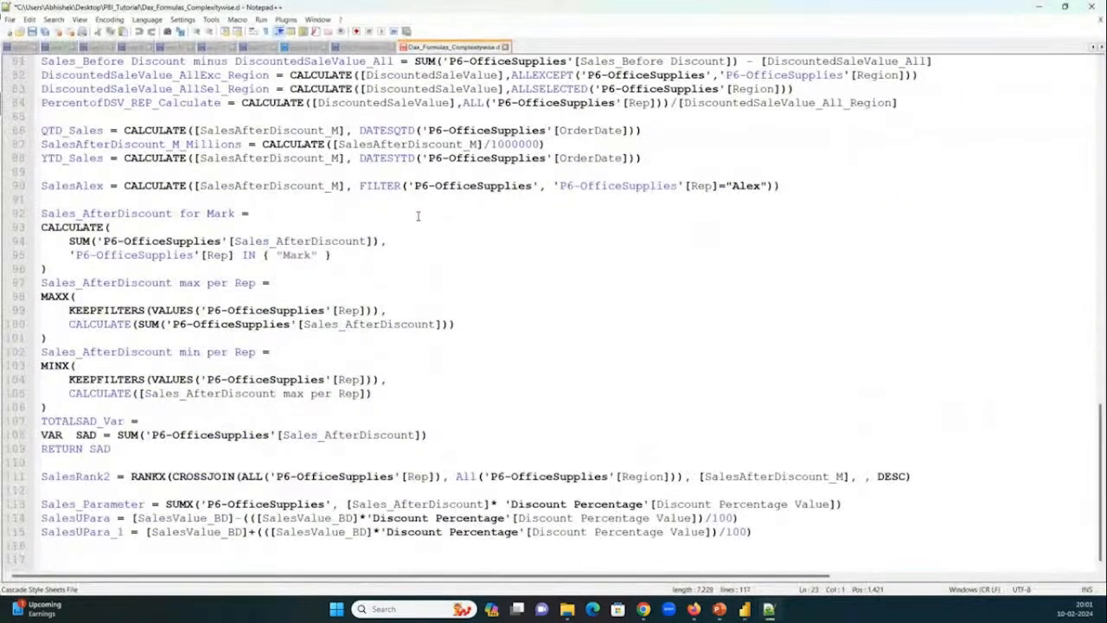
key(alt+Tab)
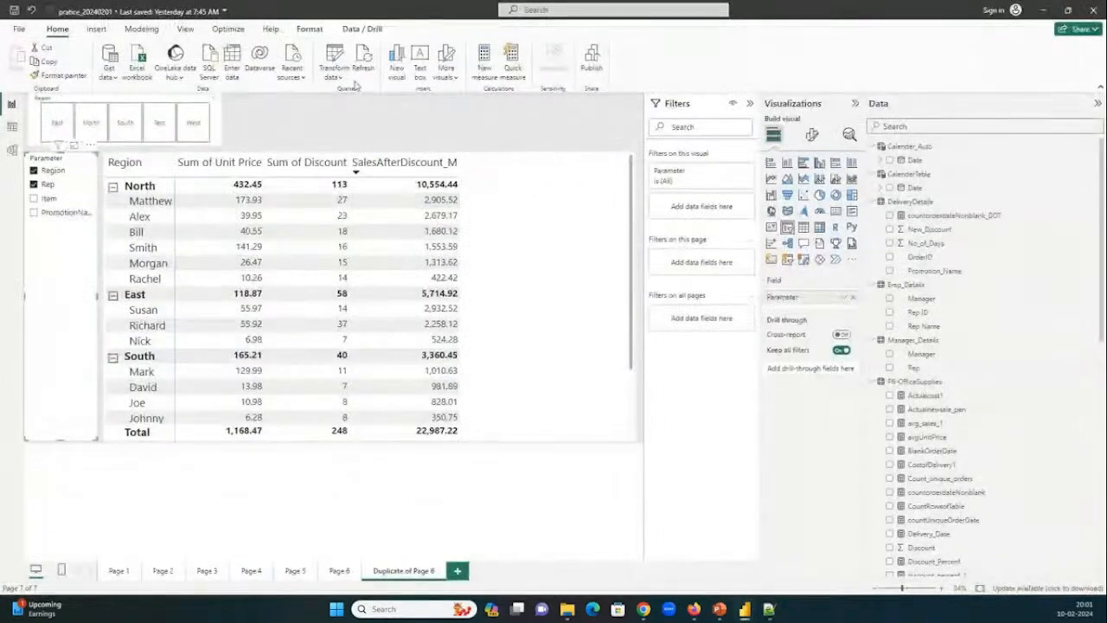
Open the Power Query Editor for the practice report and show the P6-OfficeSupplies query.
click(336, 62)
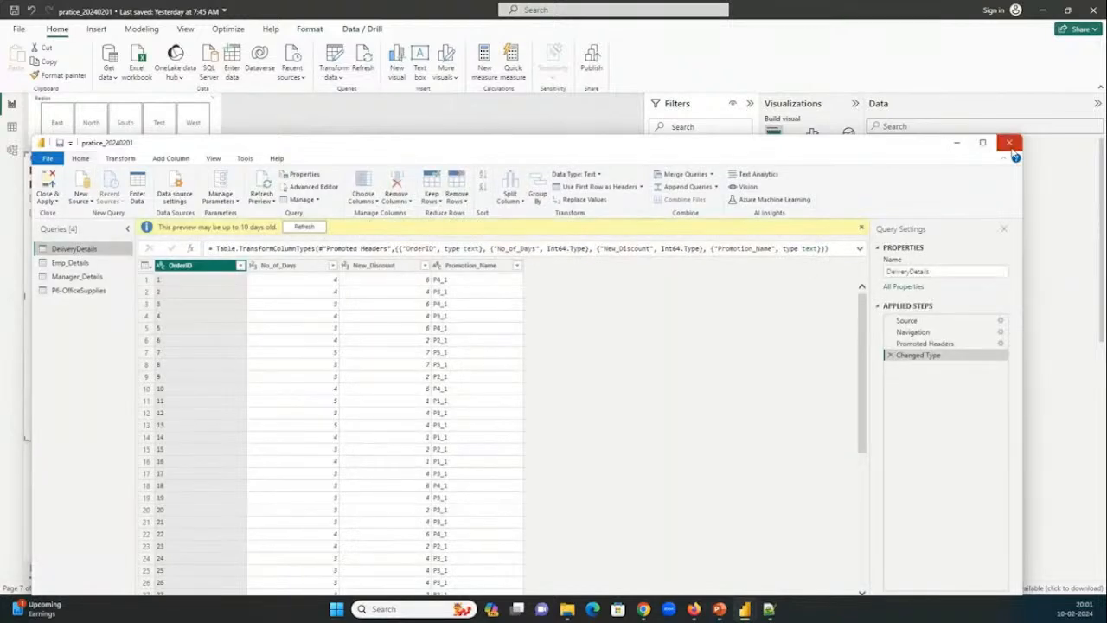
click(80, 290)
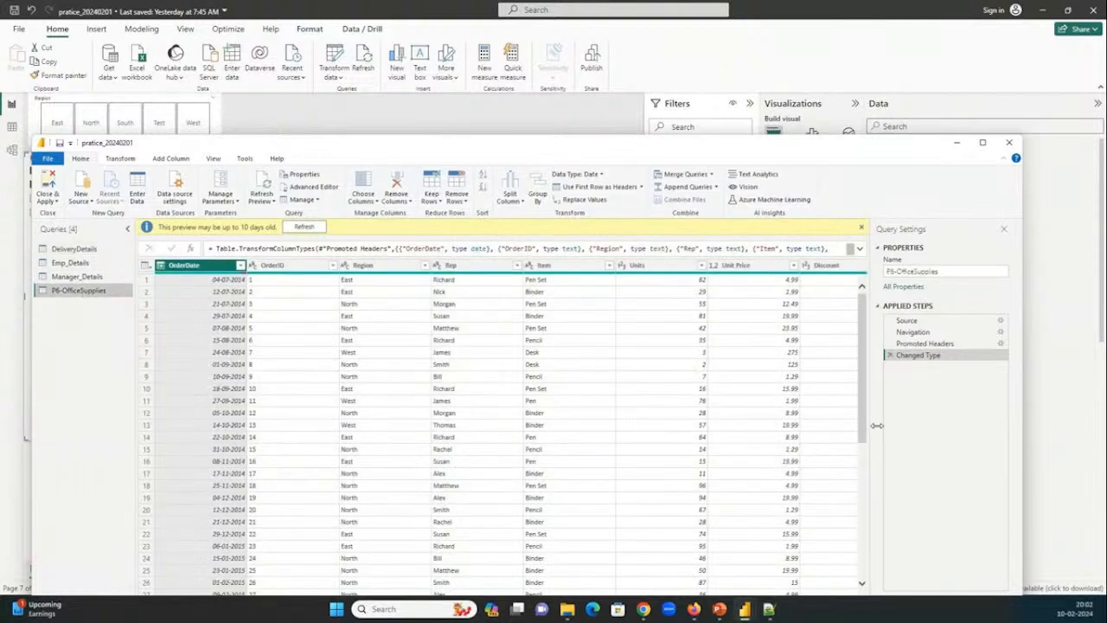
Close the Power Query Editor and show the rows of the SalesNorthTable calculated table in table view.
click(1011, 143)
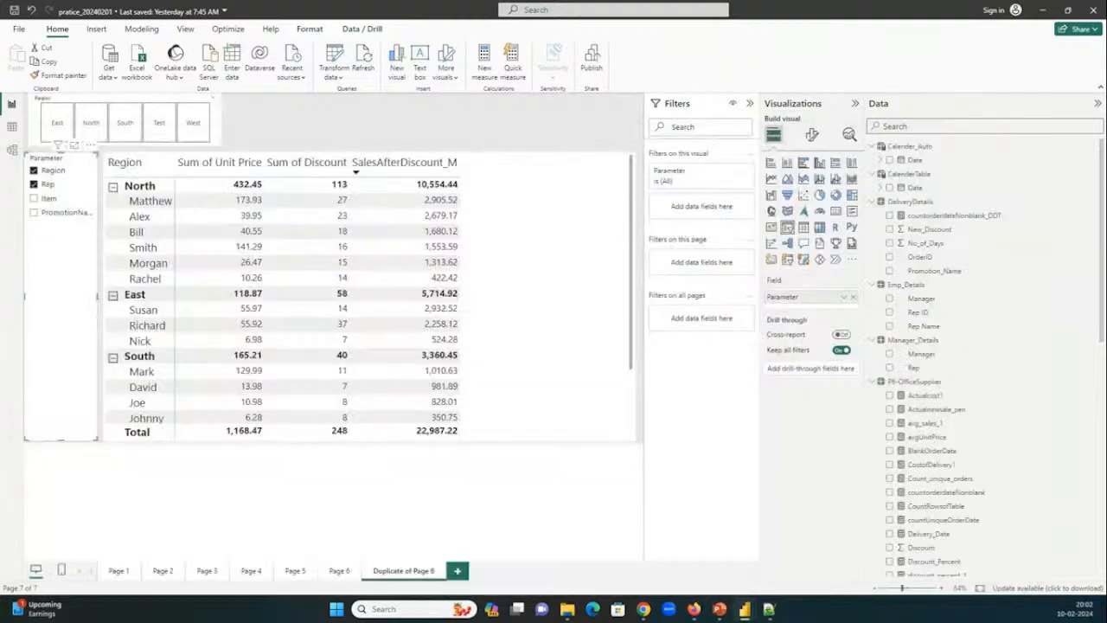
click(11, 126)
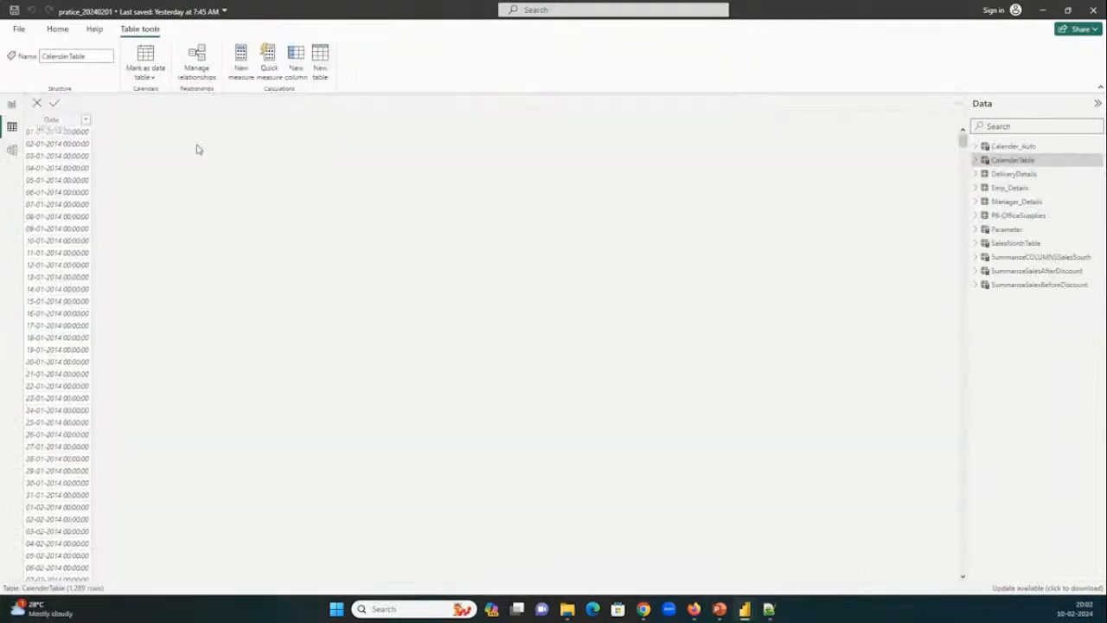
click(1008, 243)
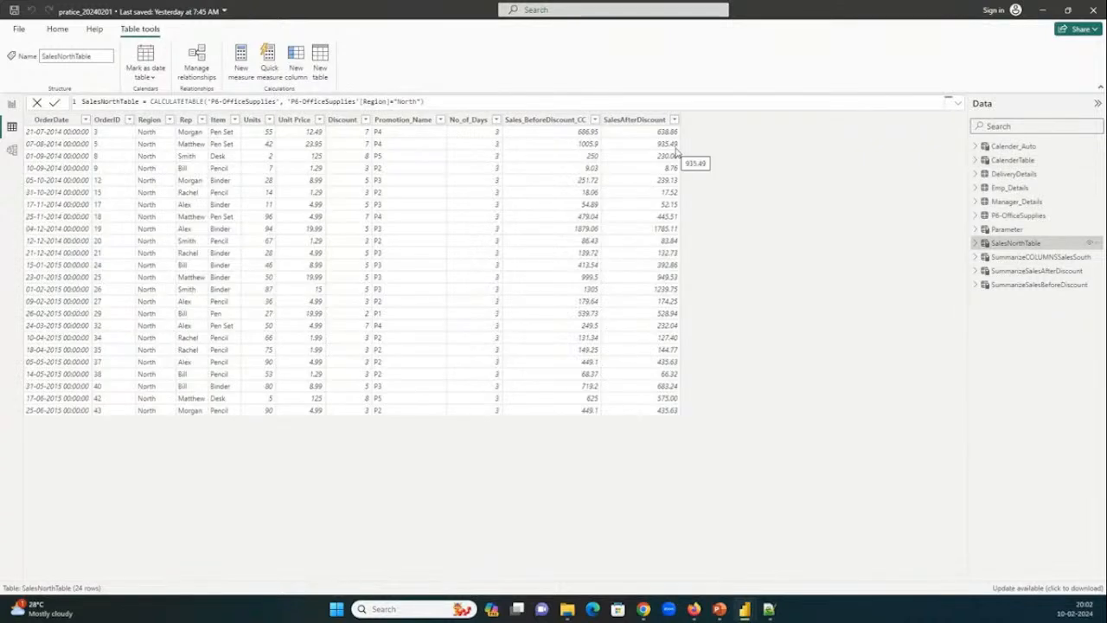
Display the P6-OfficeSupplies table with its fields expanded in a widened Data pane, and look through the rows to the end.
click(994, 216)
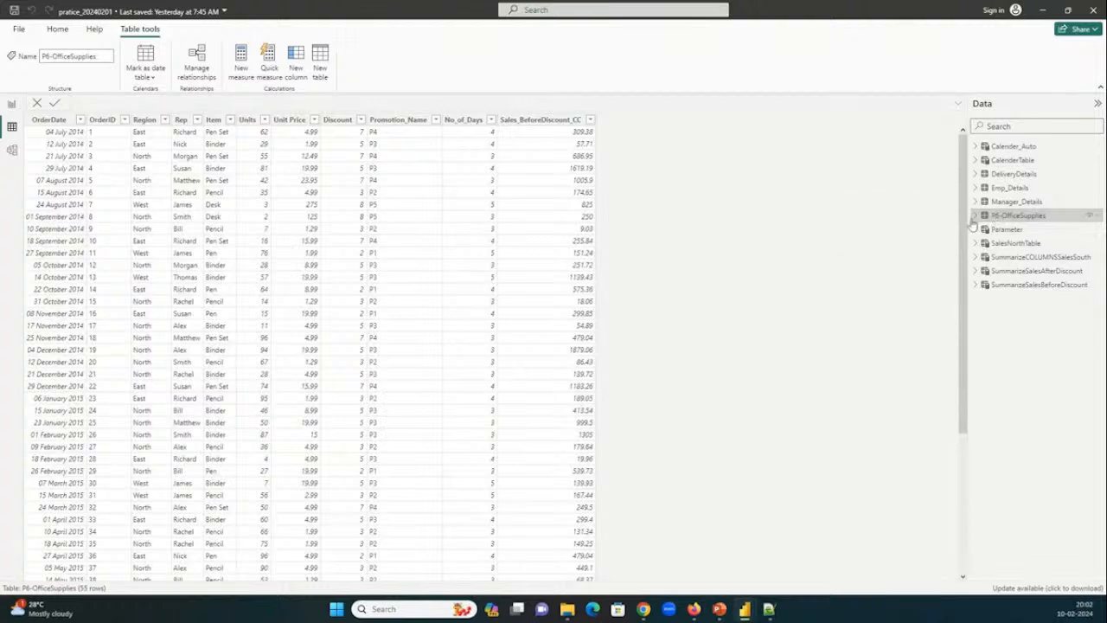
click(974, 215)
drag(966, 214, 829, 210)
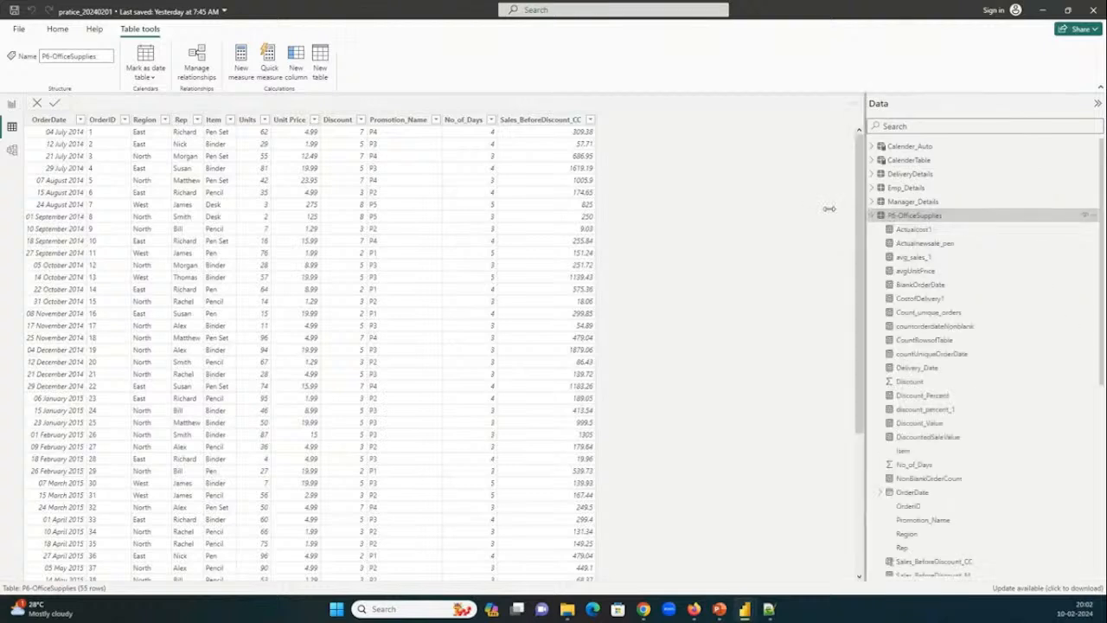
scroll(671, 242, down, 4)
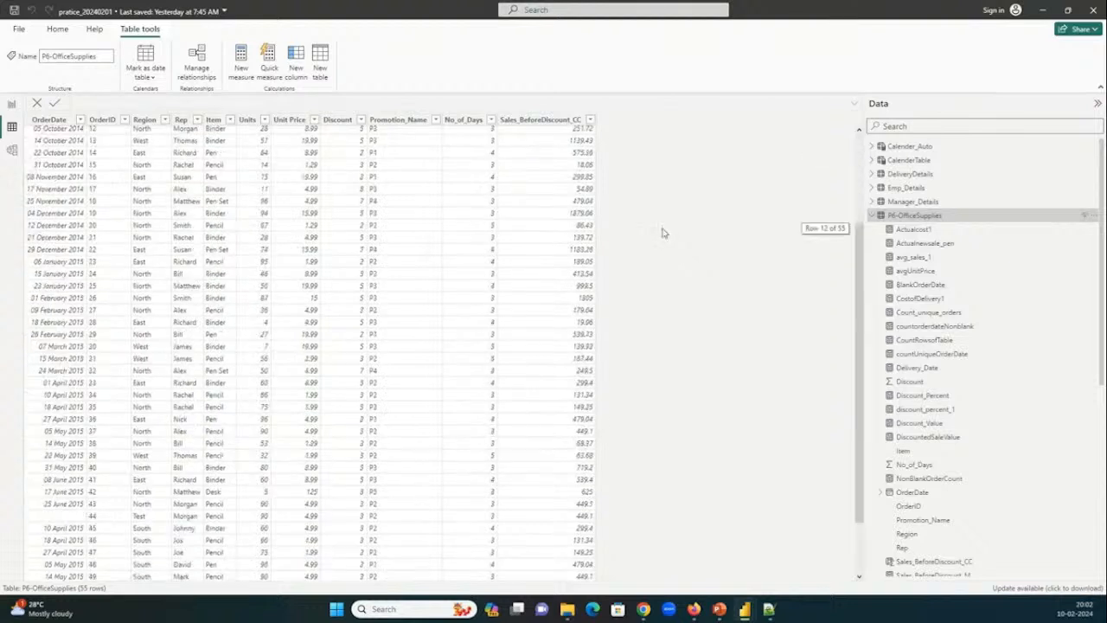
scroll(664, 236, down, 2)
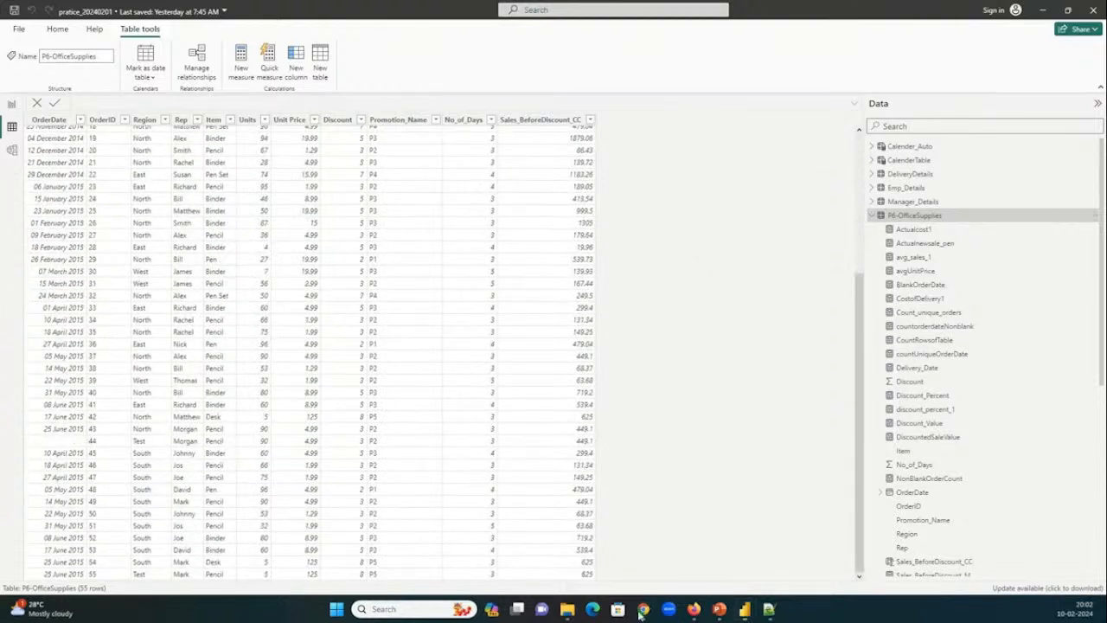
Check the GoTo meeting in Chrome, return to Power BI and show the practice report page.
mouse_move(644, 609)
click(522, 554)
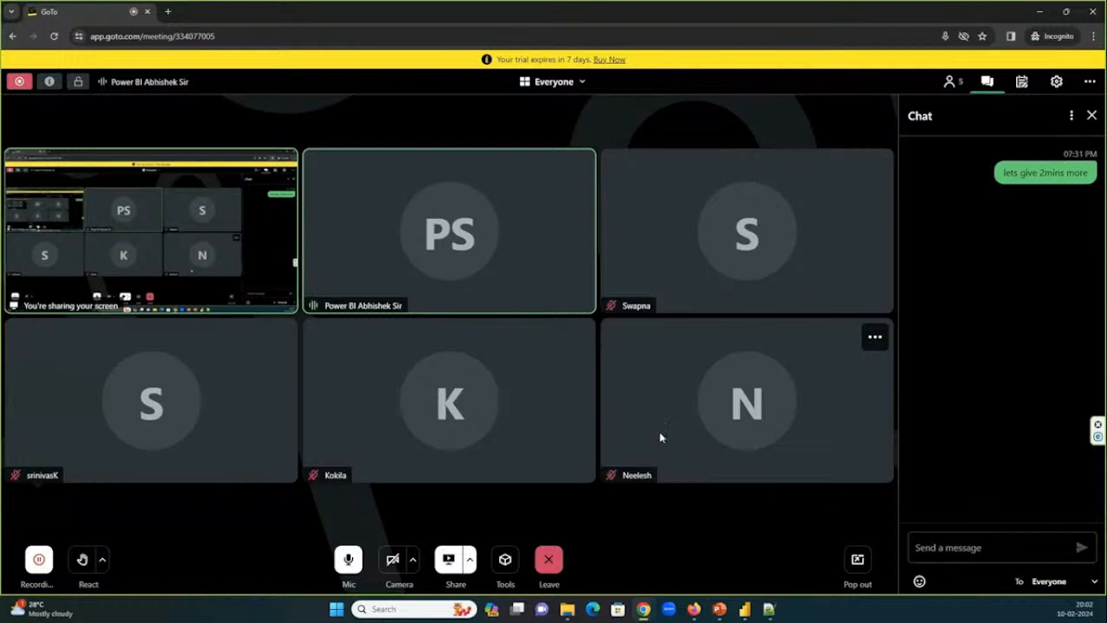
click(1042, 11)
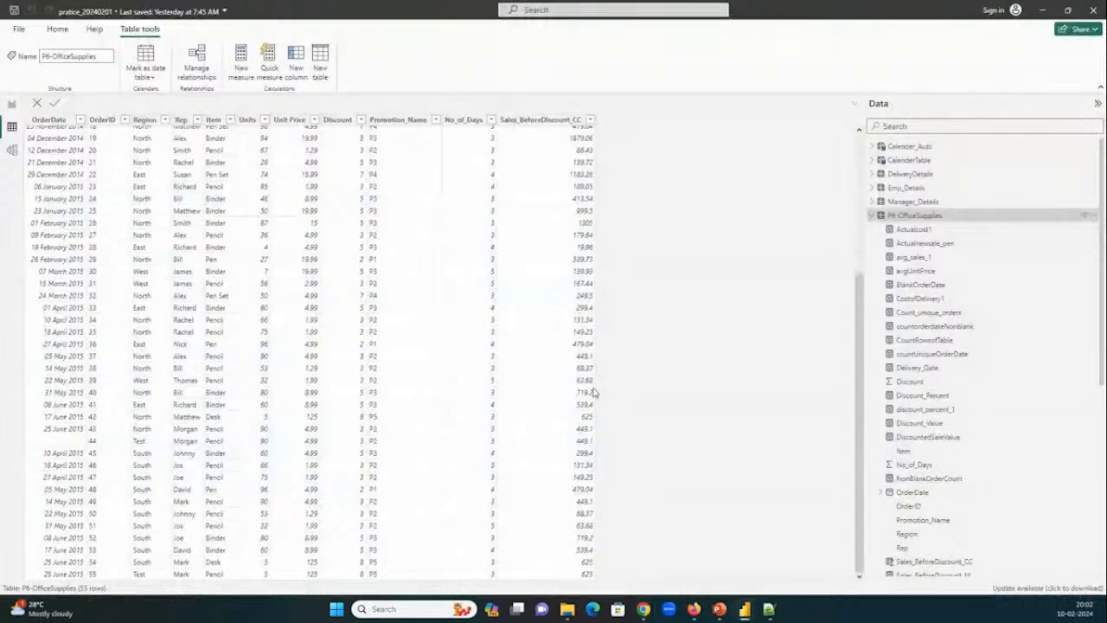
click(12, 105)
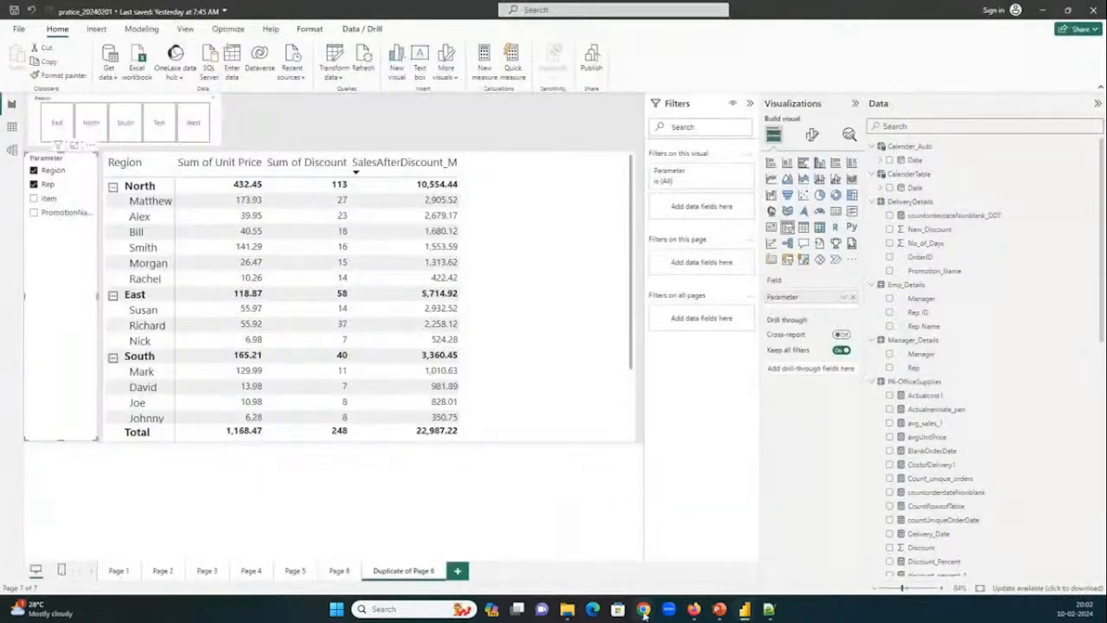
Browse the PBI_Tutorial folder in File Explorer and bring up the SharePrice report in a maximized Power BI window.
click(567, 610)
scroll(373, 272, up, 5)
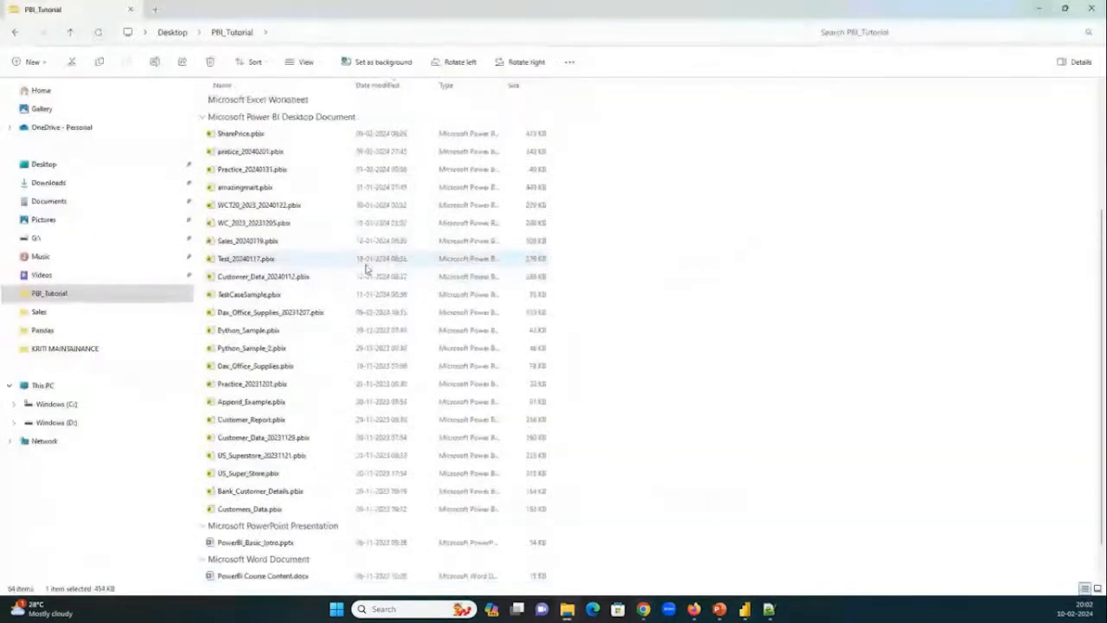
click(265, 365)
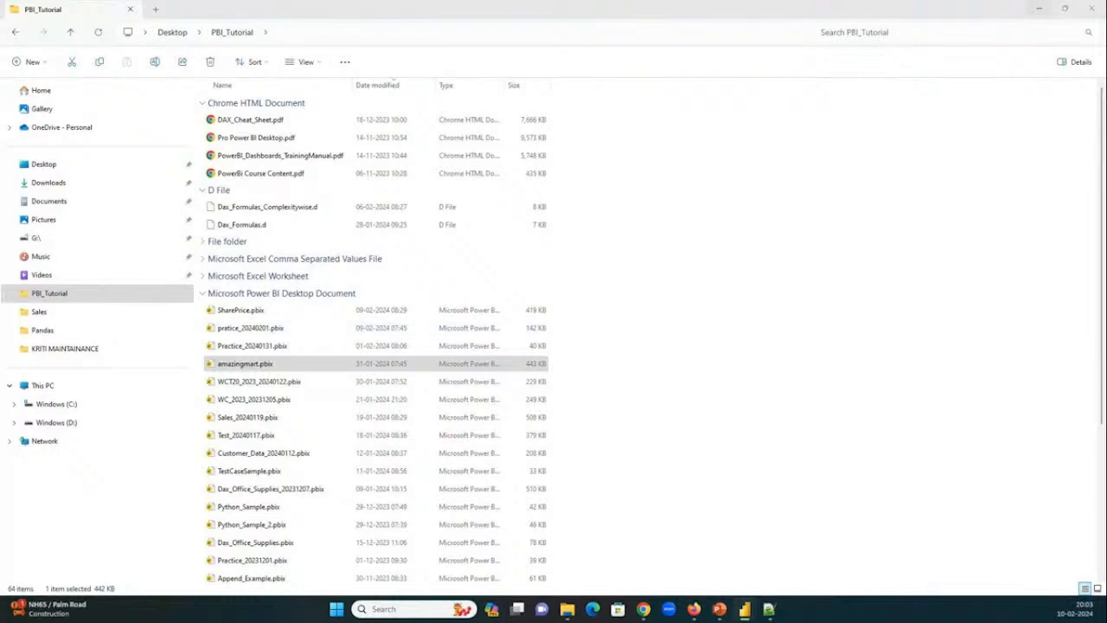
drag(0, 52, 707, 78)
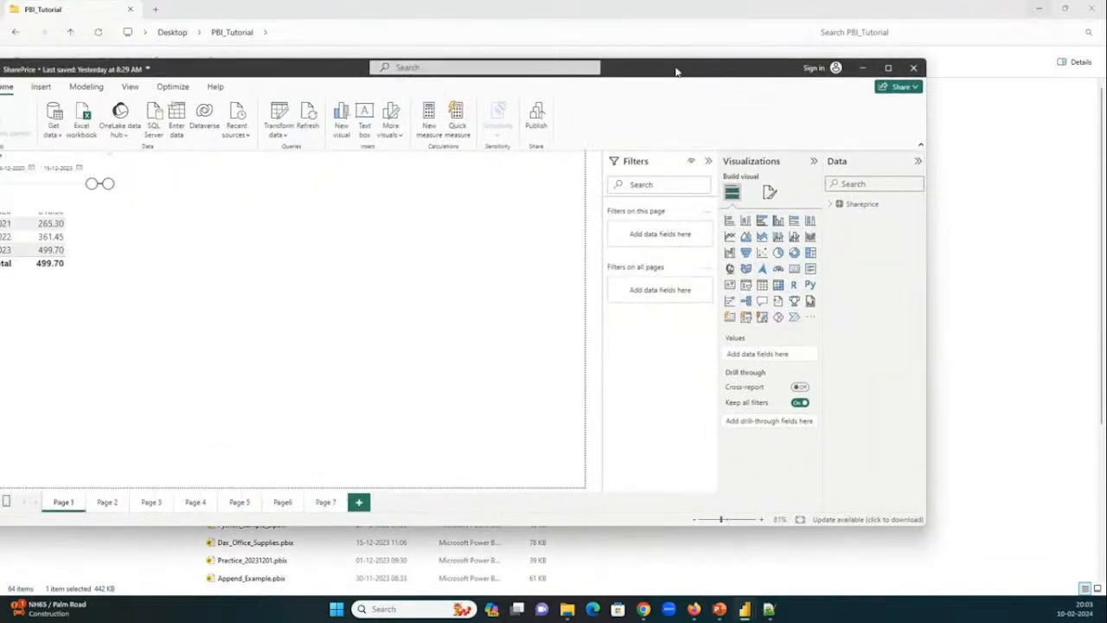
double_click(676, 70)
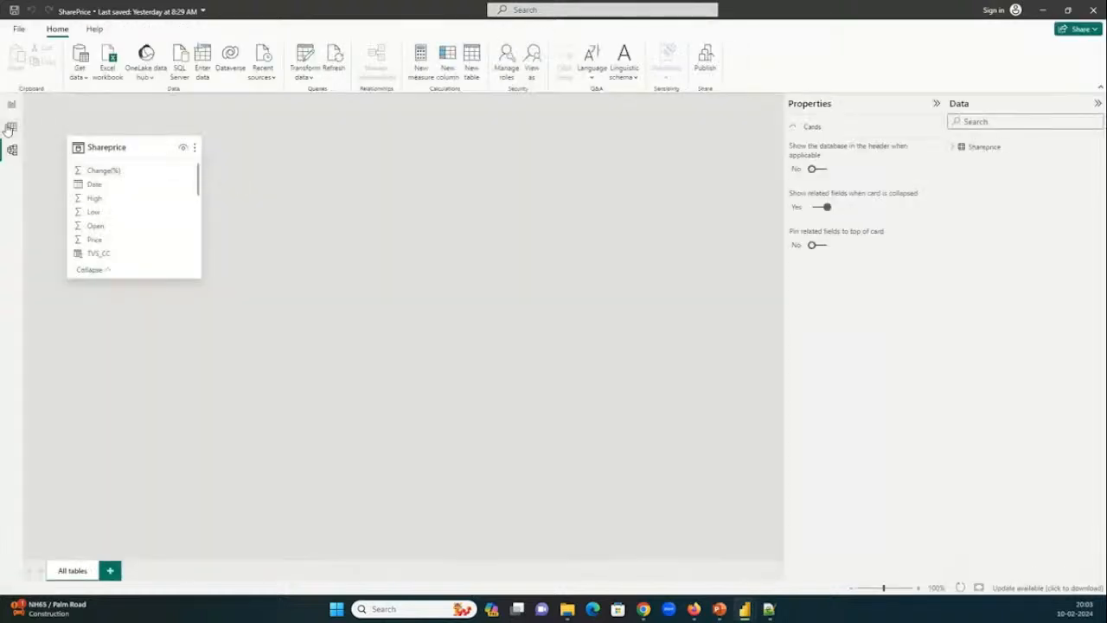
Look through the Shareprice table's daily price data down to its last rows.
click(11, 127)
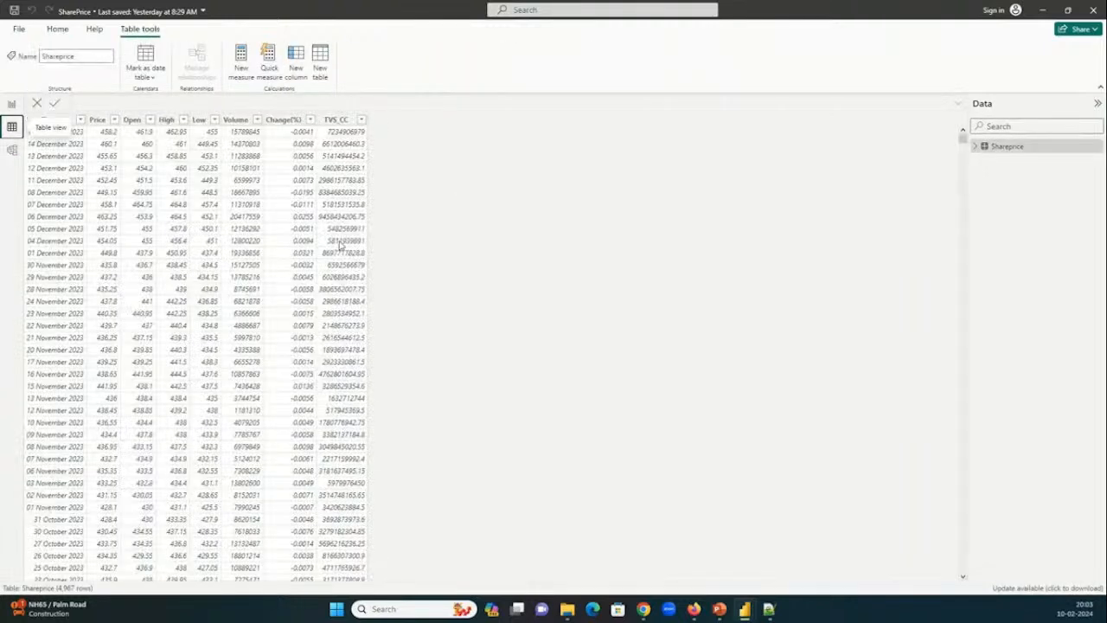
scroll(86, 154, down, 10)
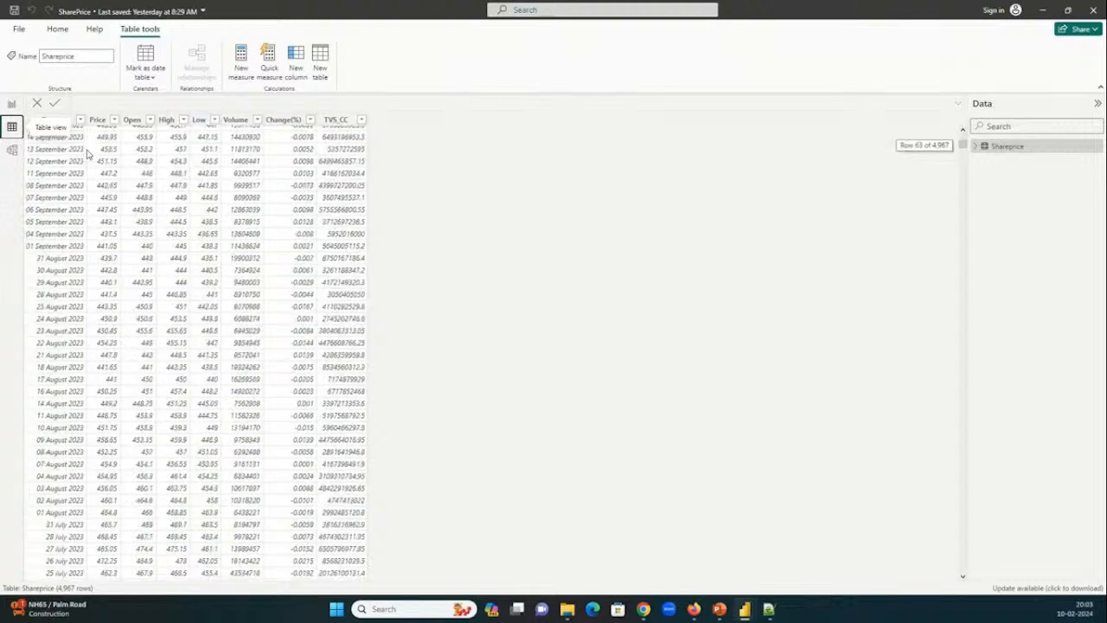
drag(962, 145, 962, 568)
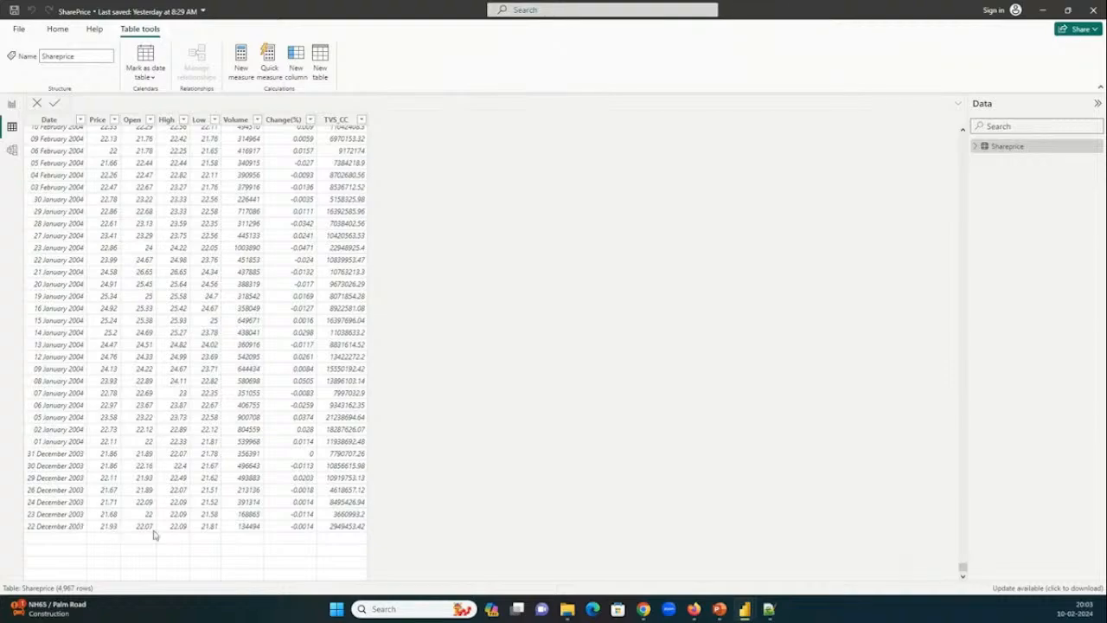
Show Page6 of the SharePrice report and expand the Shareprice fields in a widened Data pane.
click(10, 109)
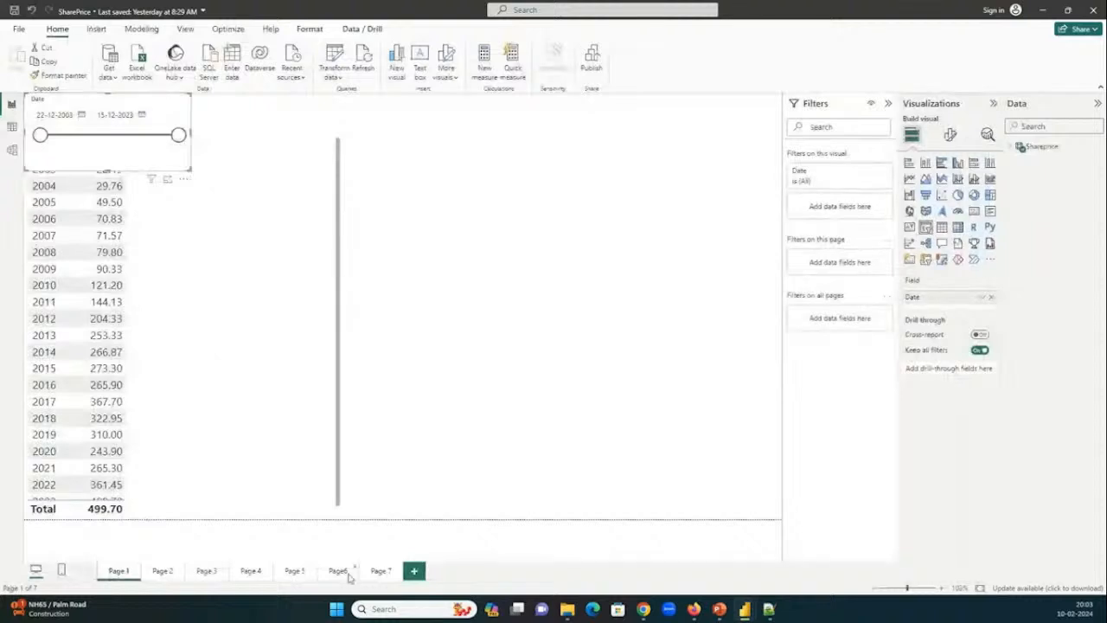
click(350, 575)
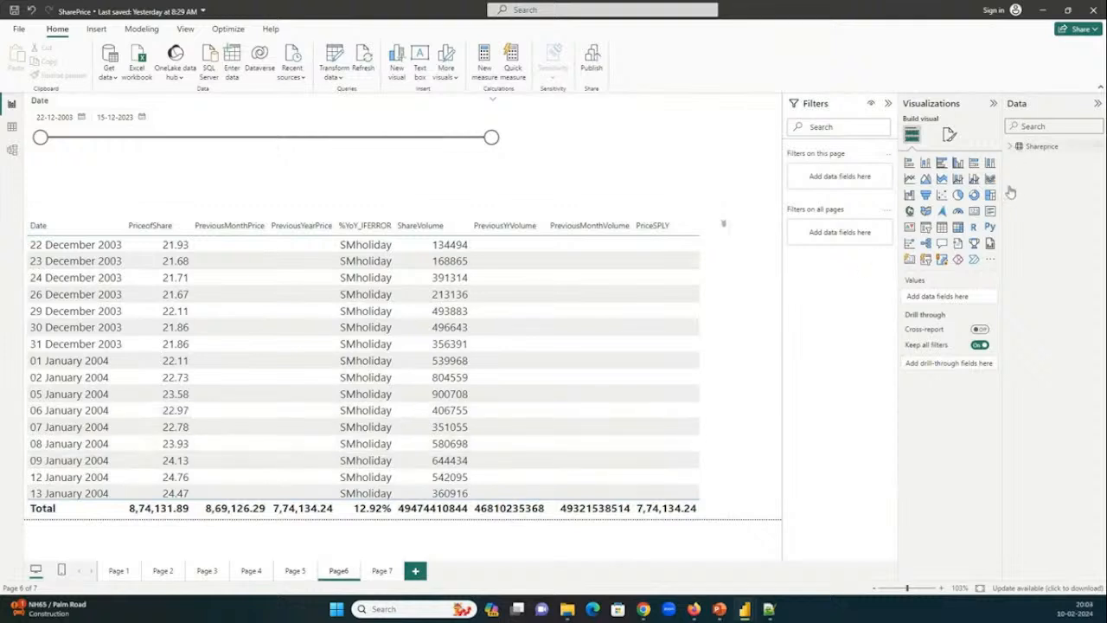
click(1010, 147)
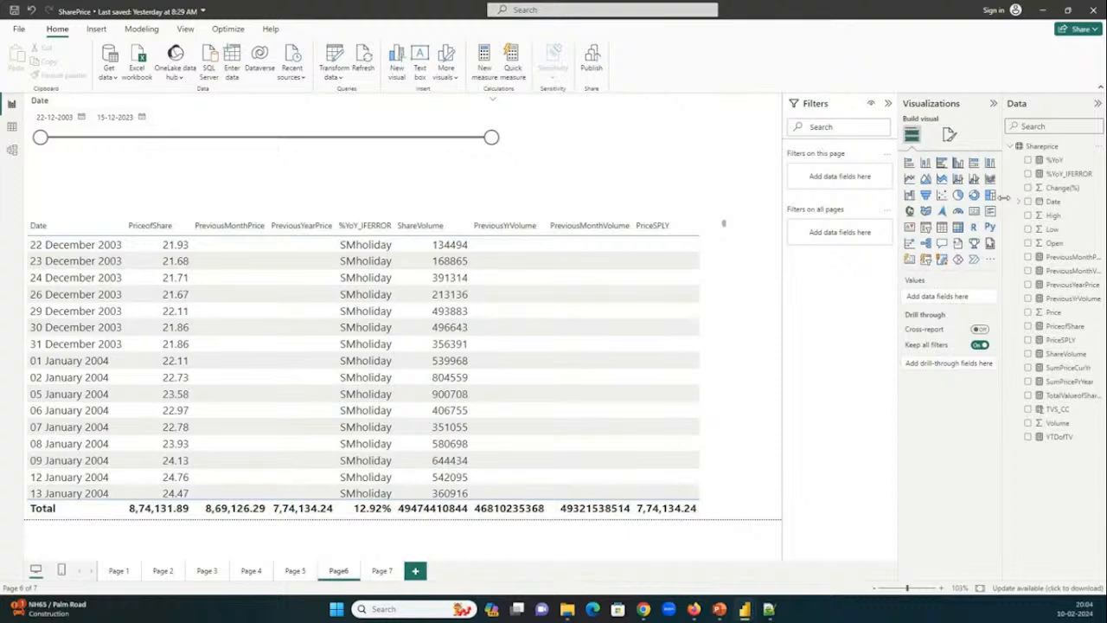
drag(1003, 198, 865, 211)
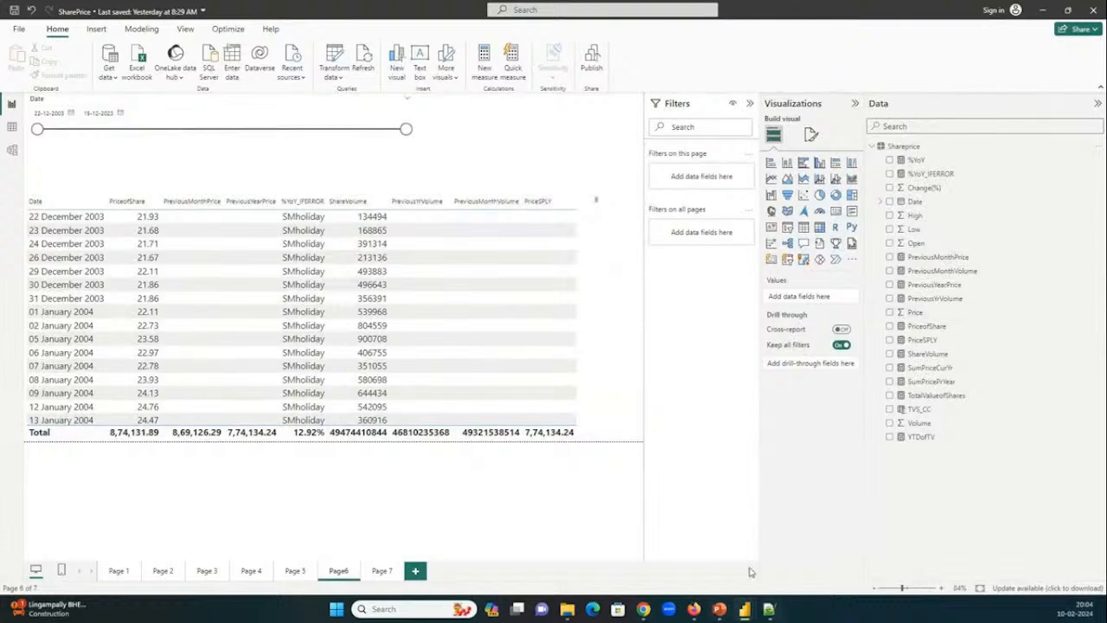
Glance at the DAX formulas in Notepad++, return to Power BI and display the PriceSPLY and TotalValueofShares measure formulas.
click(769, 609)
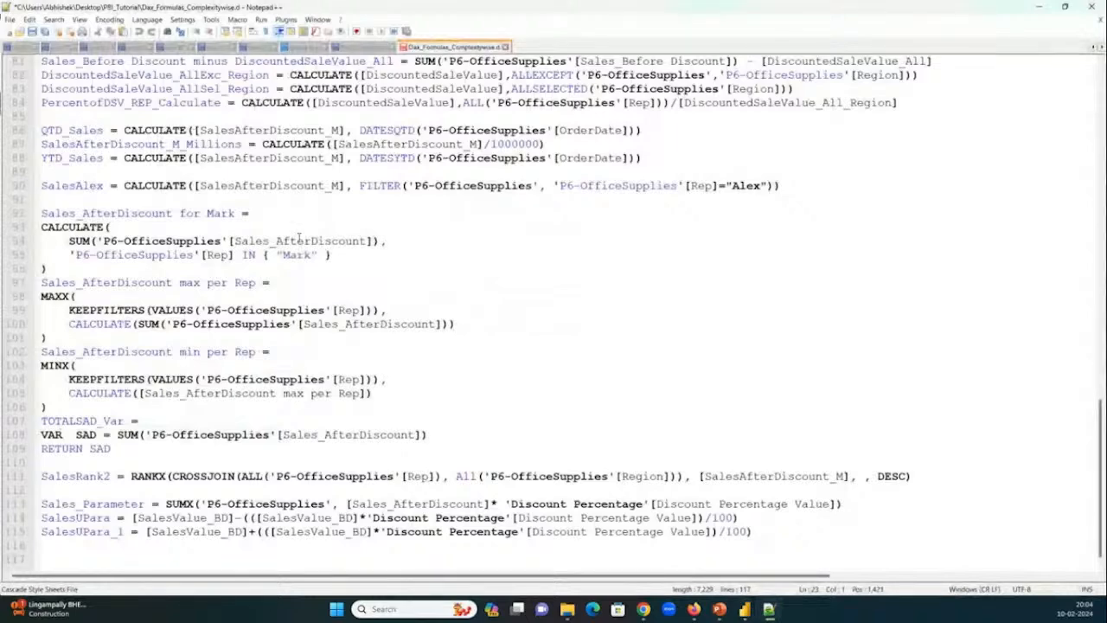
click(1037, 10)
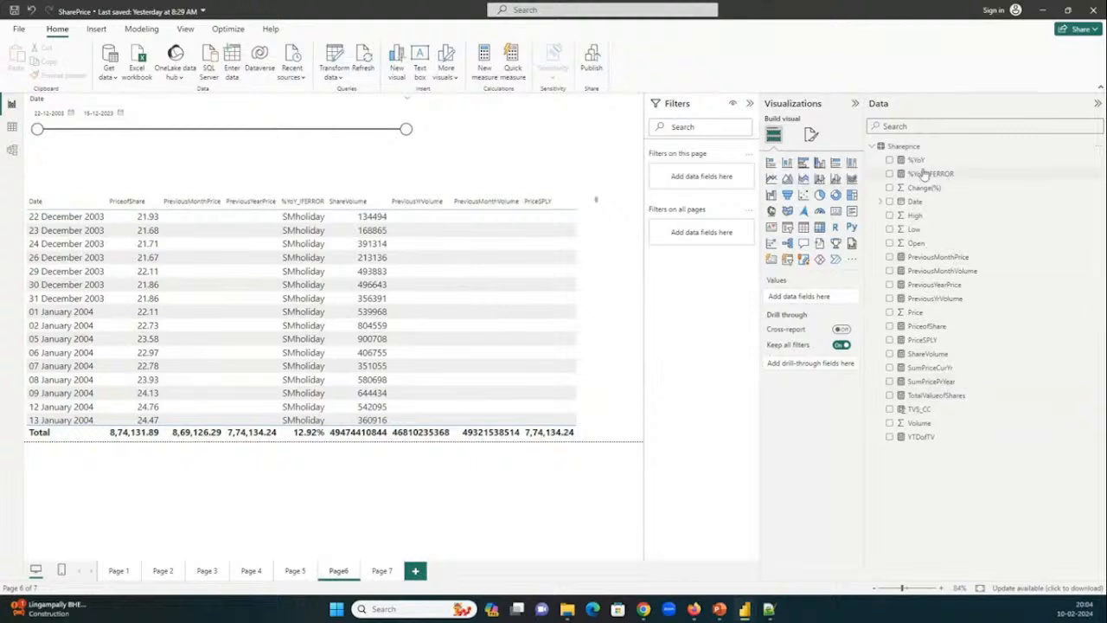
click(922, 341)
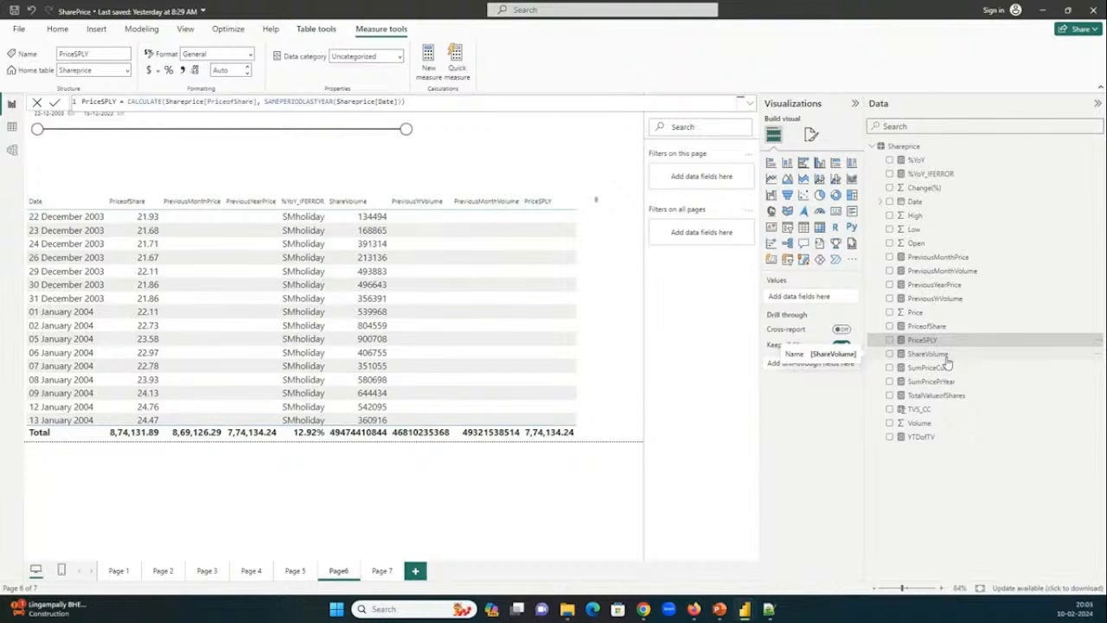
click(898, 395)
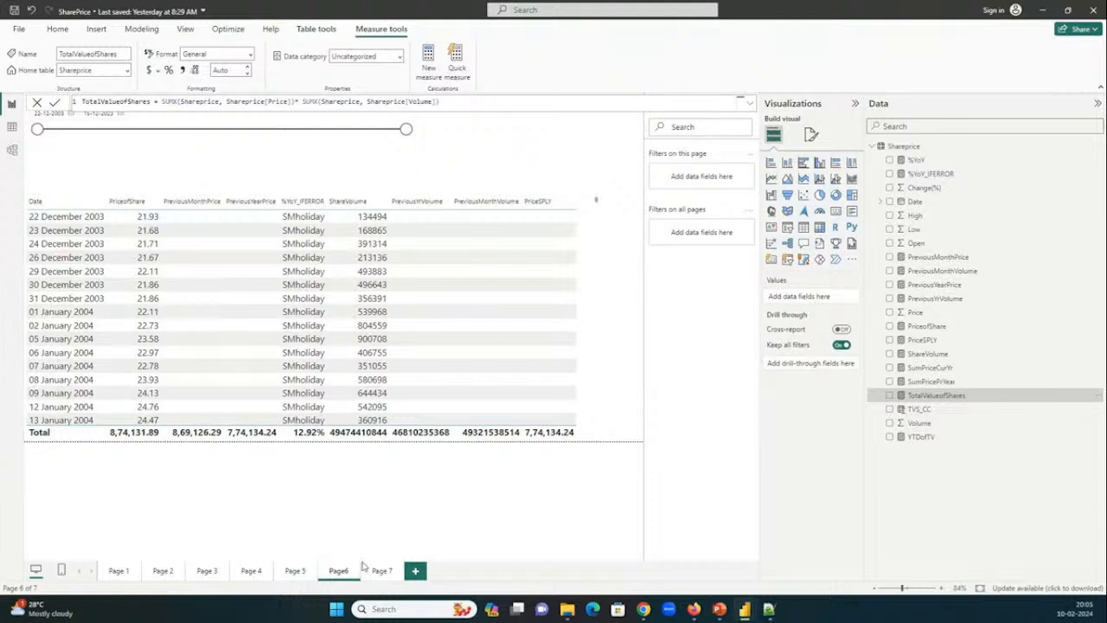
Glance at Page 5, return to Page6 and move the Date slicer's start to September 2011.
click(294, 571)
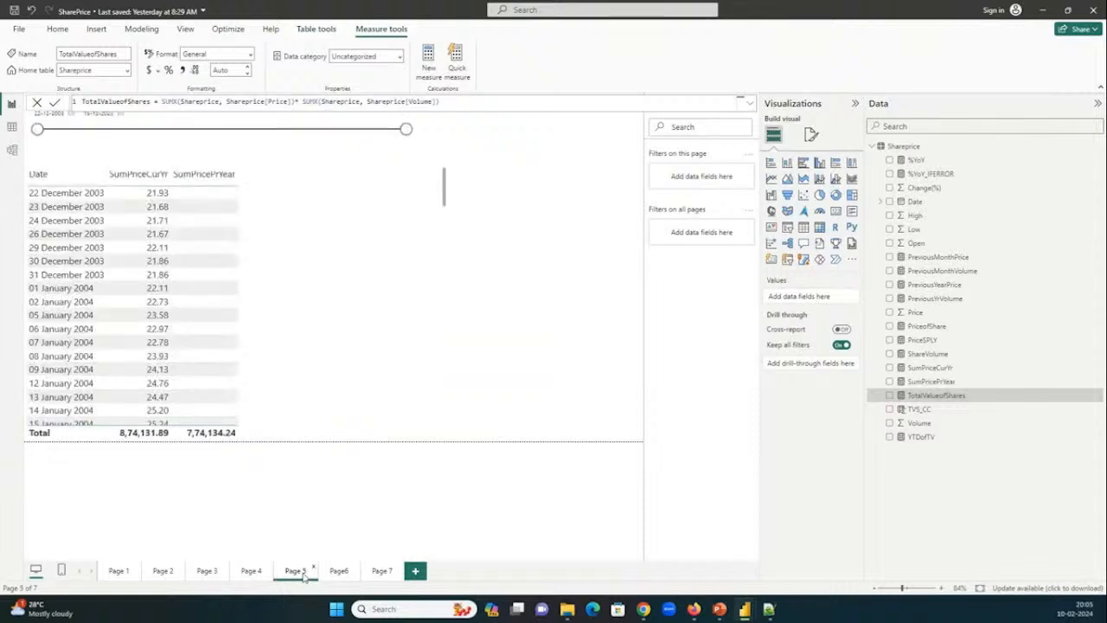
click(337, 572)
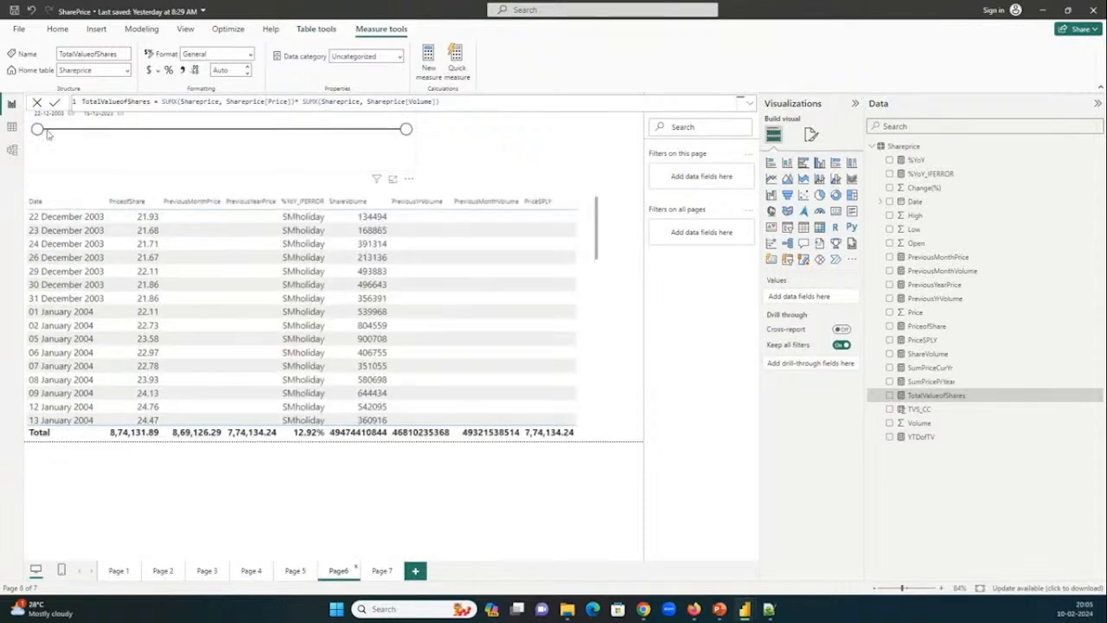
drag(47, 134, 179, 130)
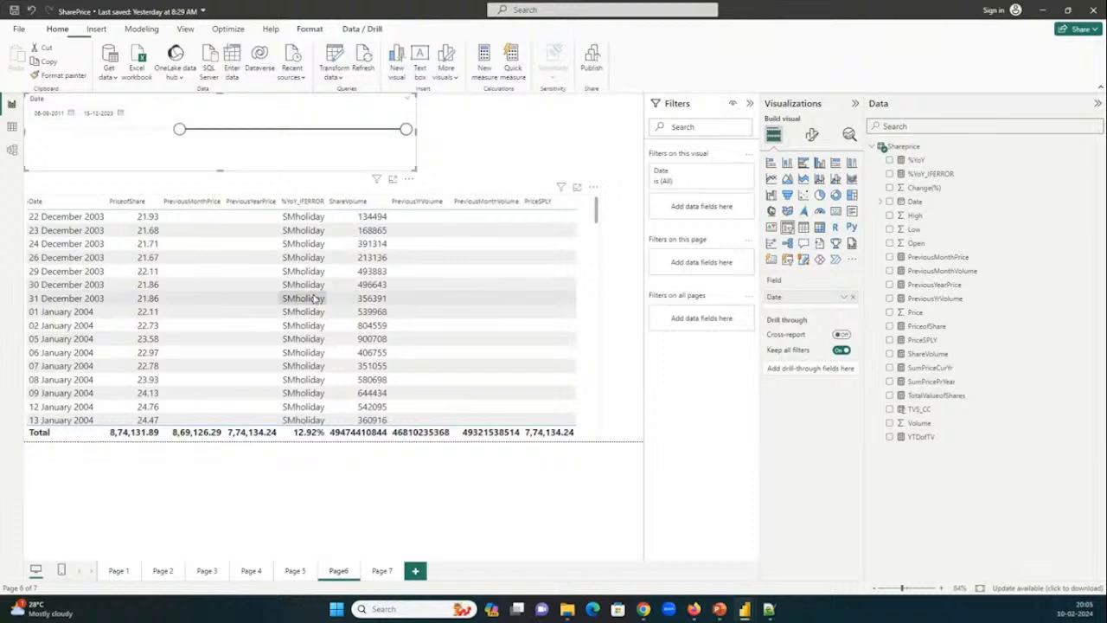
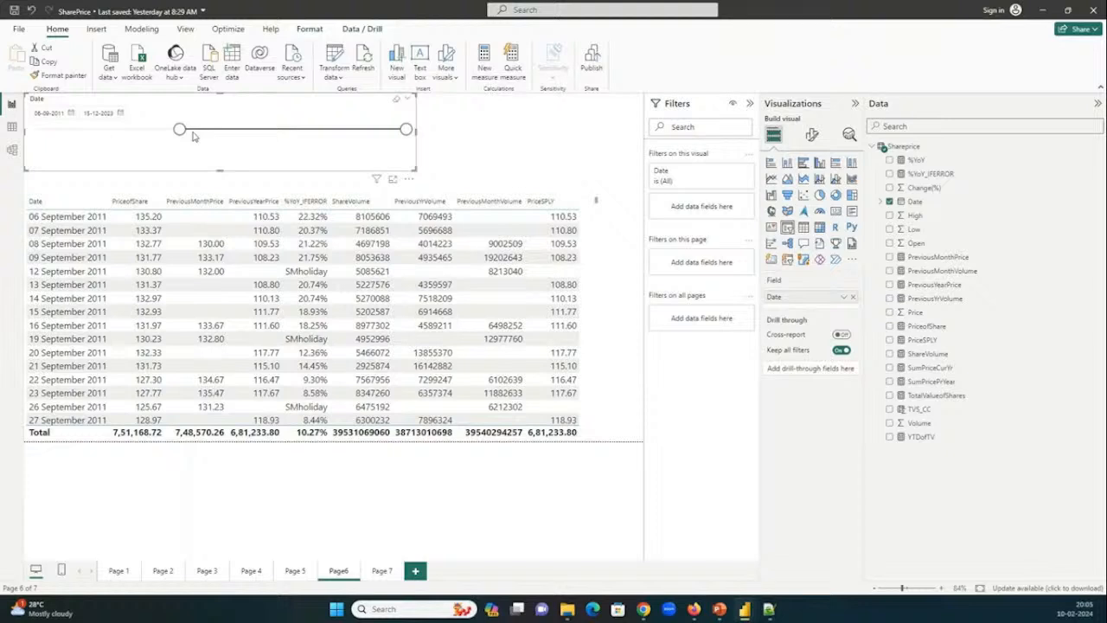
Move the Date slicer's start to 08-11-2022 and look through the share price table down to its last rows.
drag(194, 136, 408, 149)
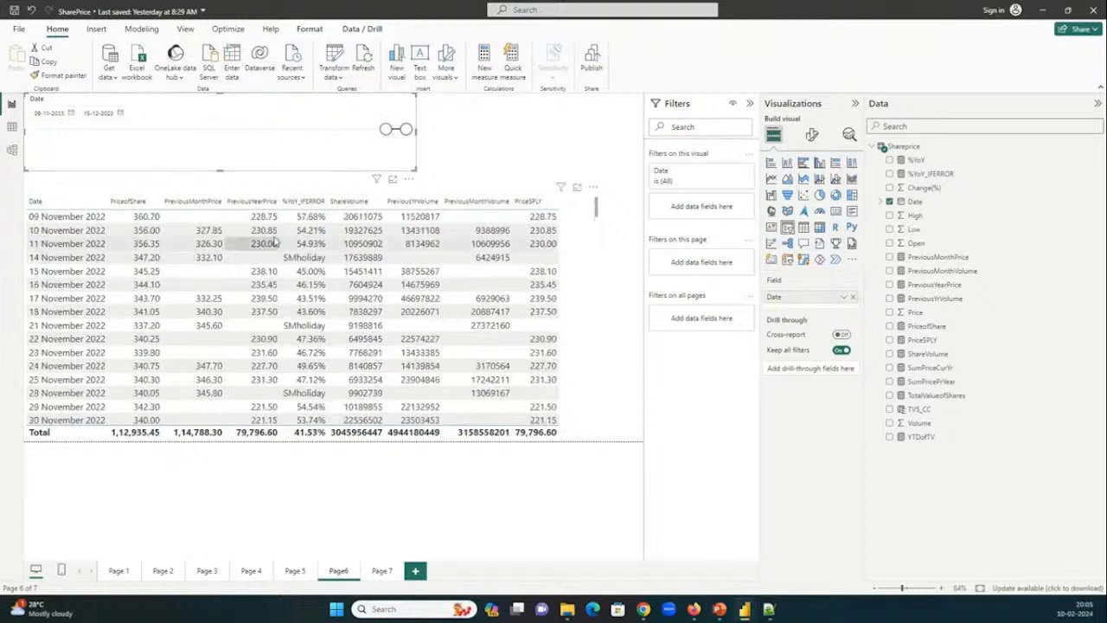
scroll(461, 251, down, 2)
scroll(461, 250, down, 10)
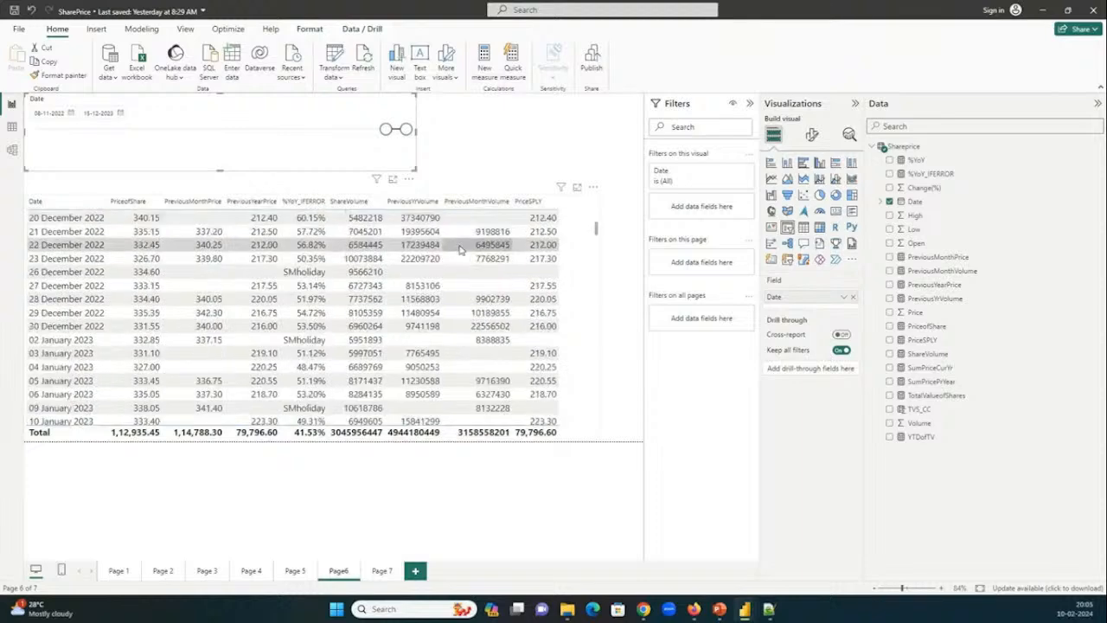
scroll(461, 250, down, 20)
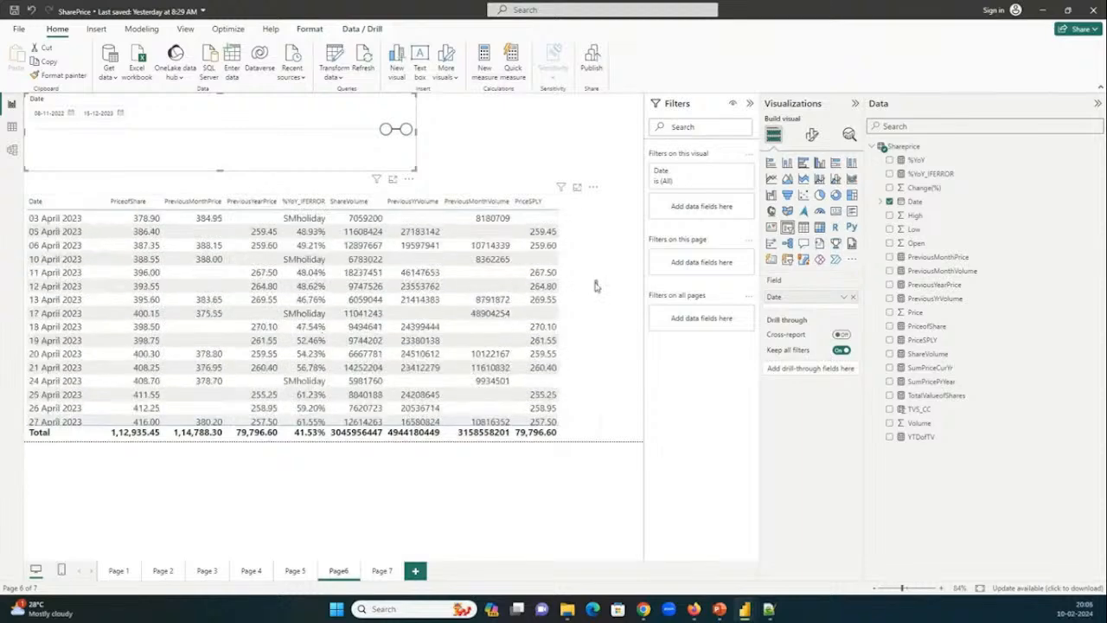
drag(595, 286, 605, 441)
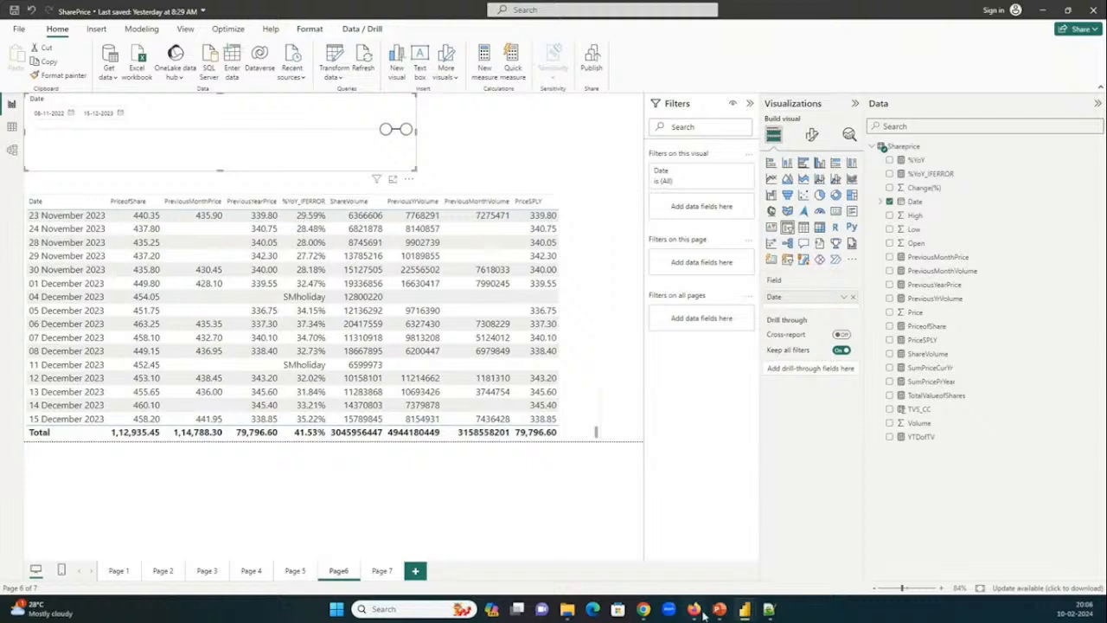
Switch to the amazingmart report and show the order tables on its Page 1.
mouse_move(743, 609)
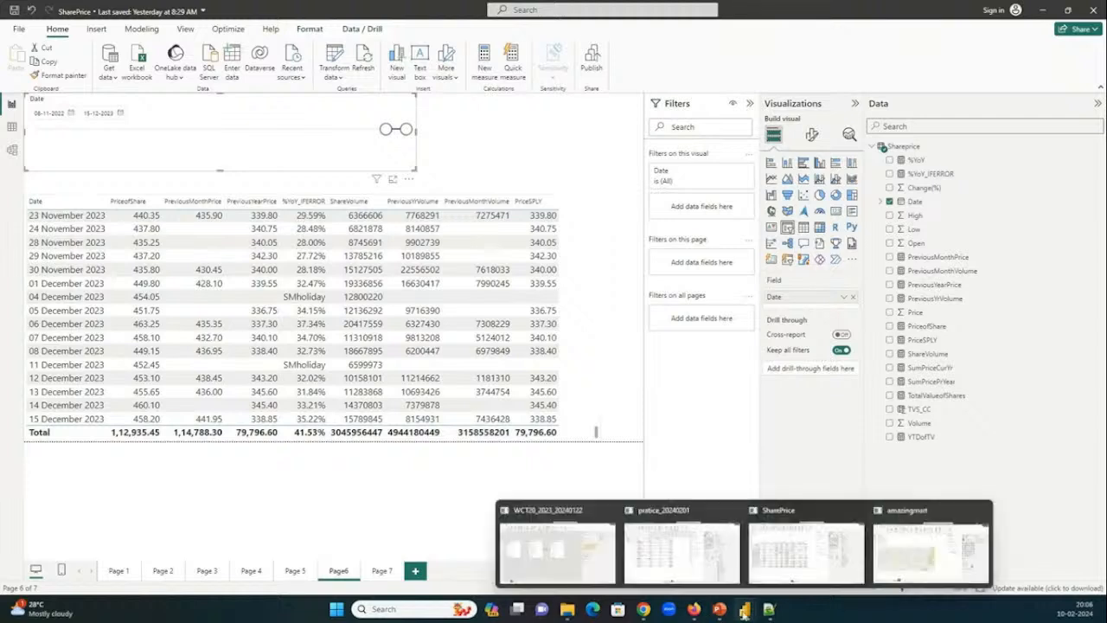
click(897, 559)
mouse_move(745, 609)
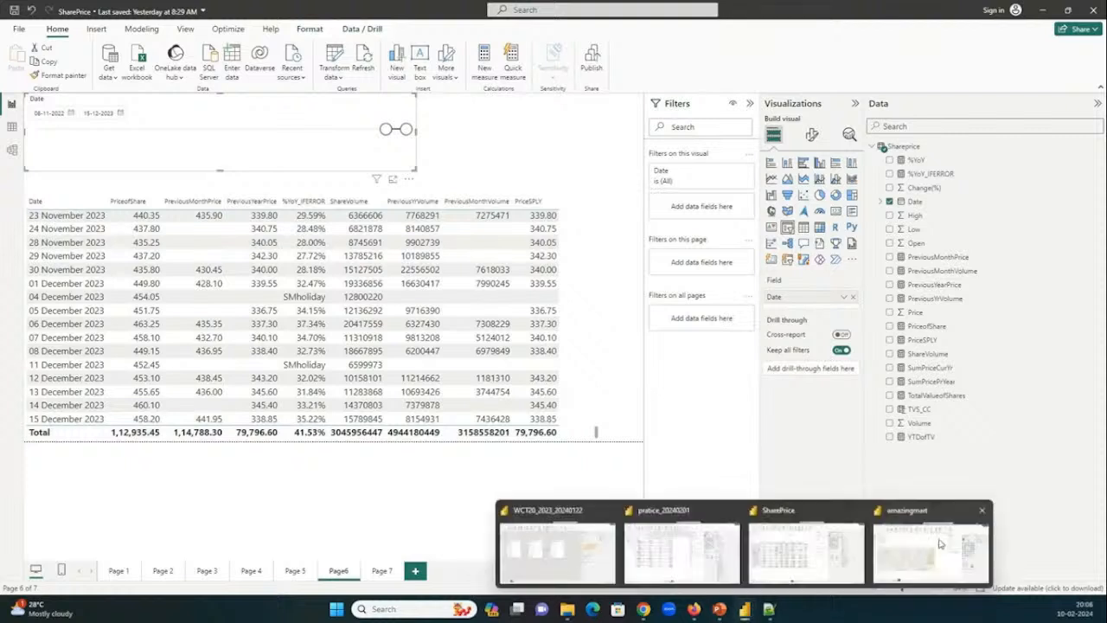
click(941, 543)
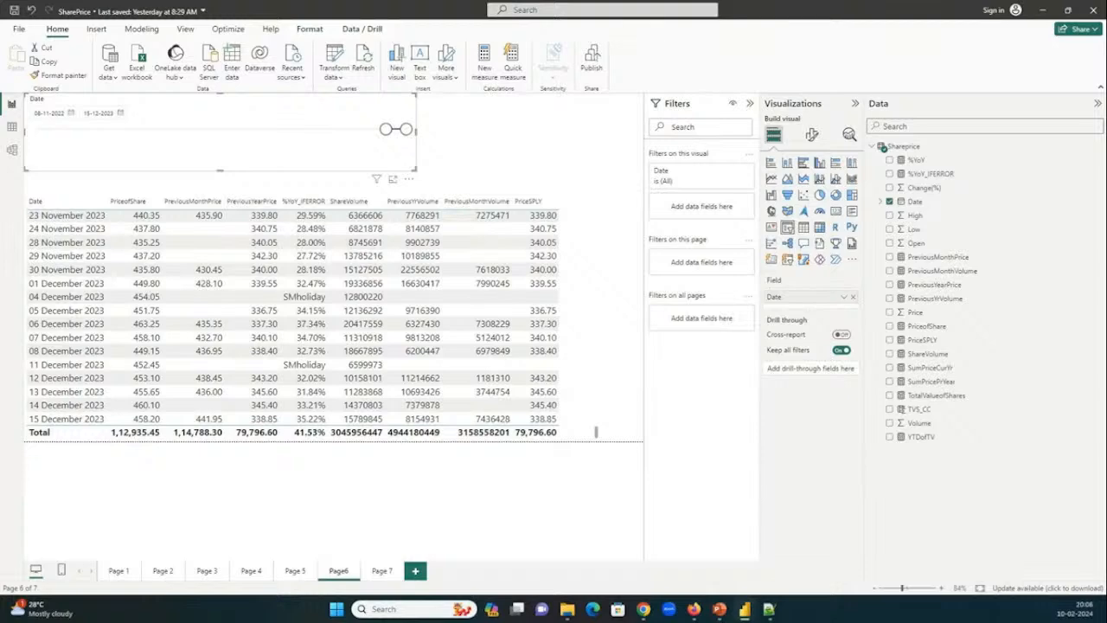
drag(0, 84, 768, 106)
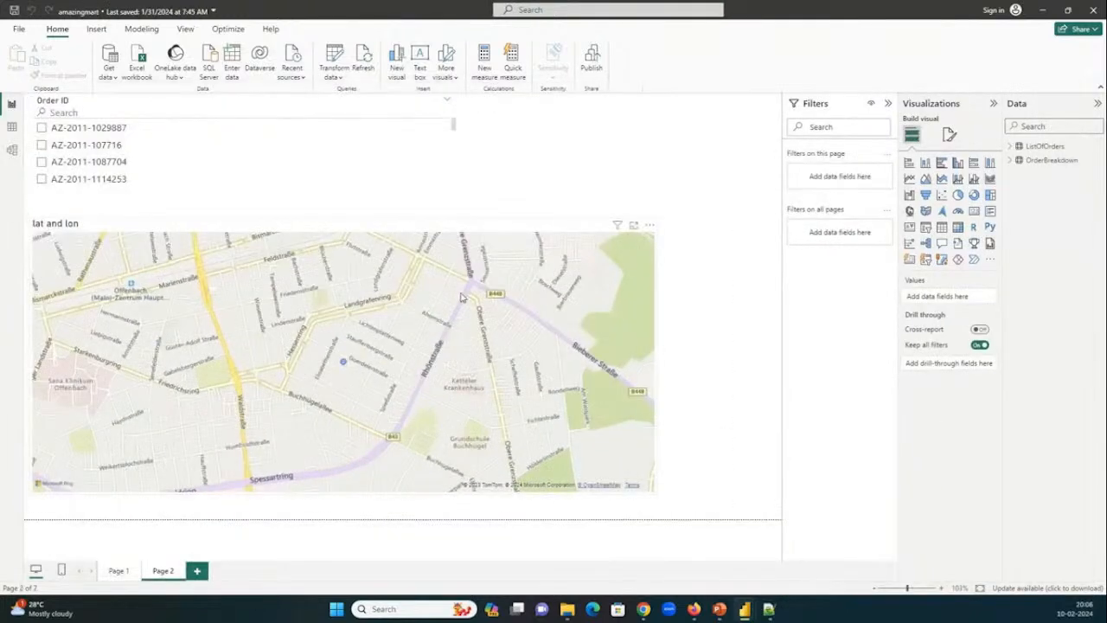
click(120, 572)
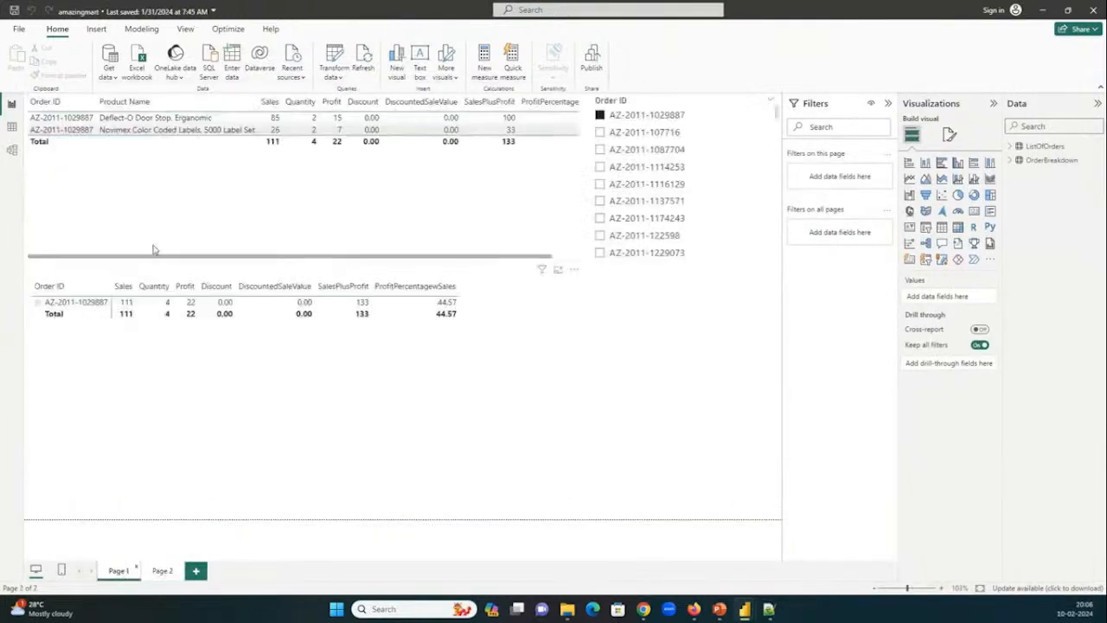
View the ListOfOrders data and the OrderBreakdown fields, then return to the report and select Page 1's order matrix.
click(12, 127)
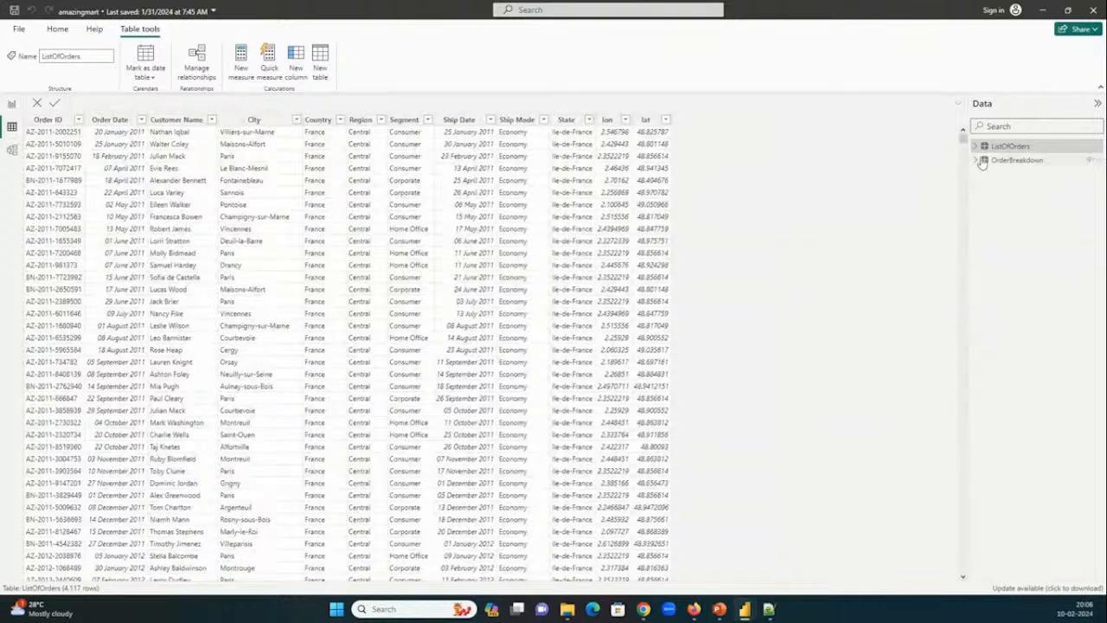
click(982, 161)
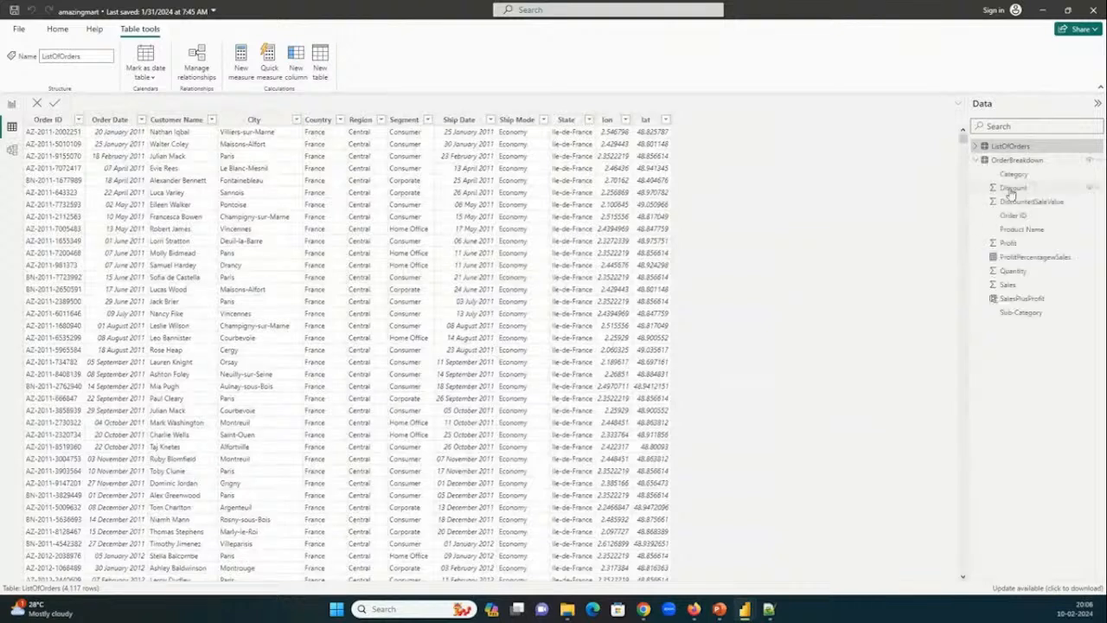
click(995, 147)
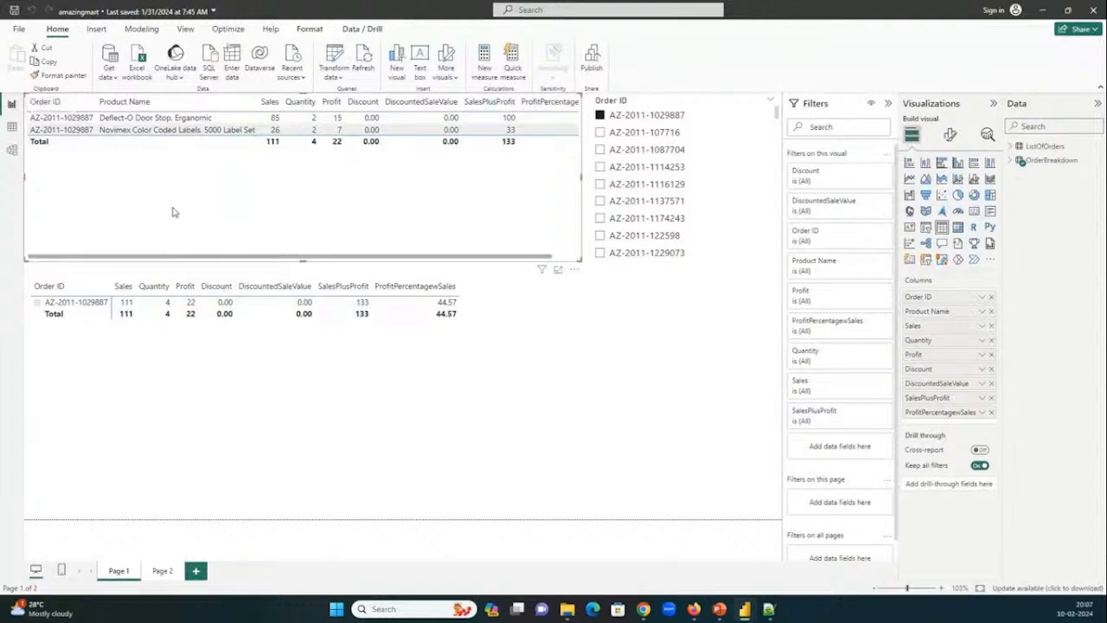
click(326, 371)
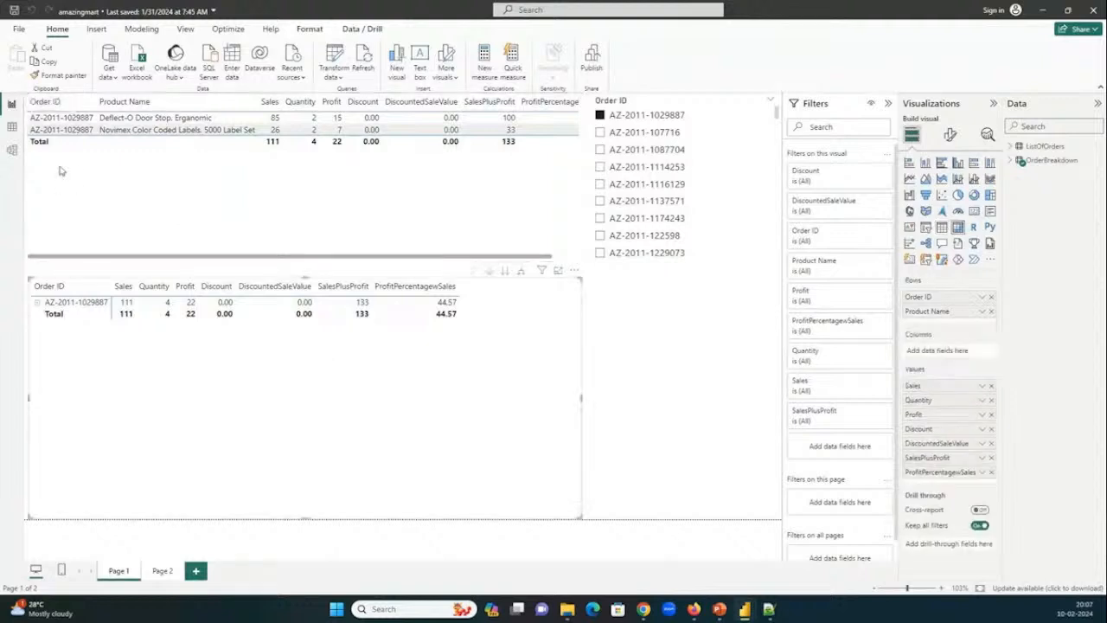
Show Page 2 and examine the plotted point on the lat and lon map up close.
click(163, 571)
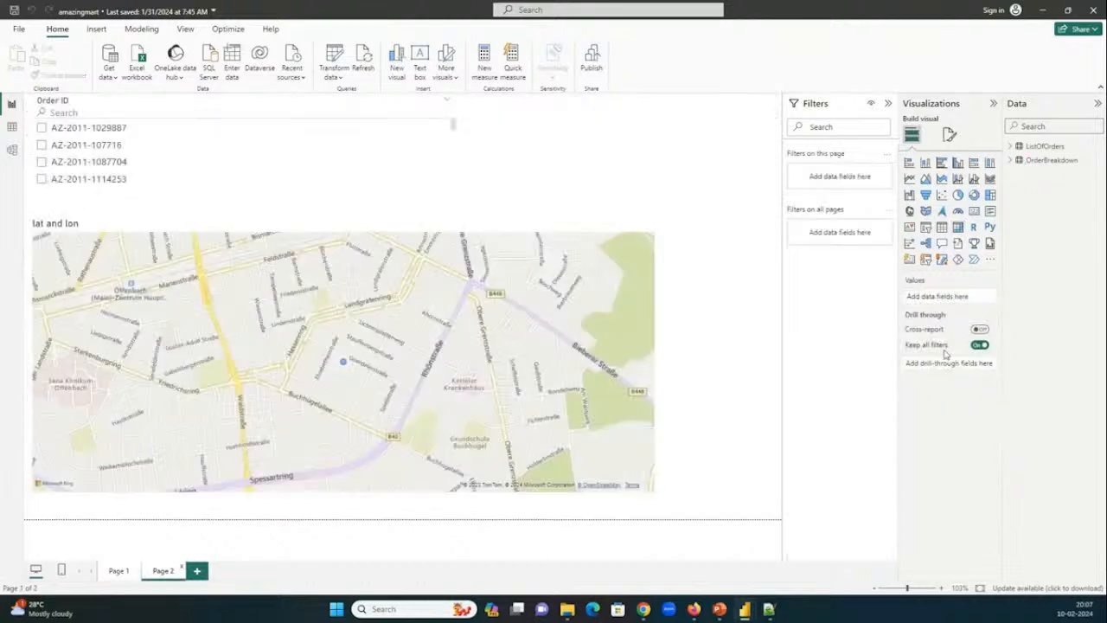
click(573, 226)
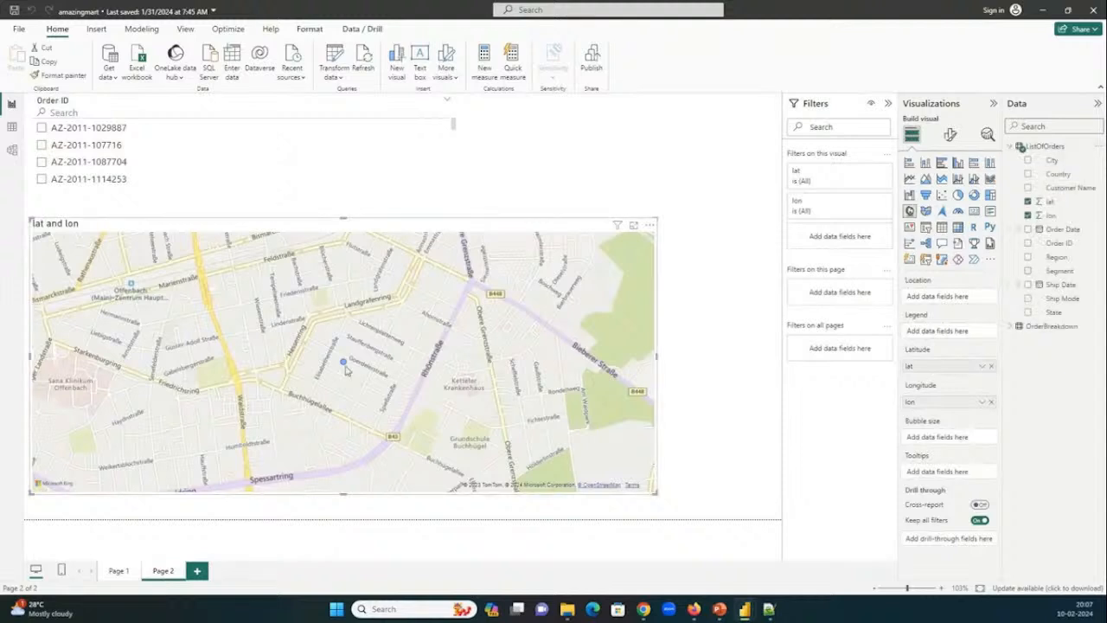
scroll(345, 372, up, 1)
scroll(345, 374, up, 1)
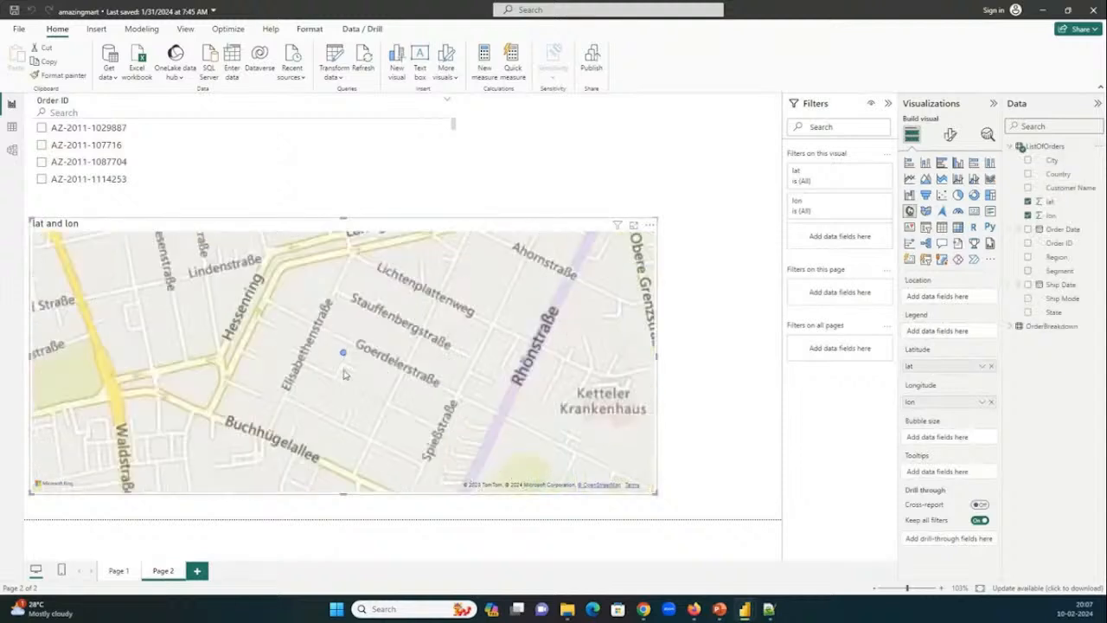
scroll(397, 358, up, 1)
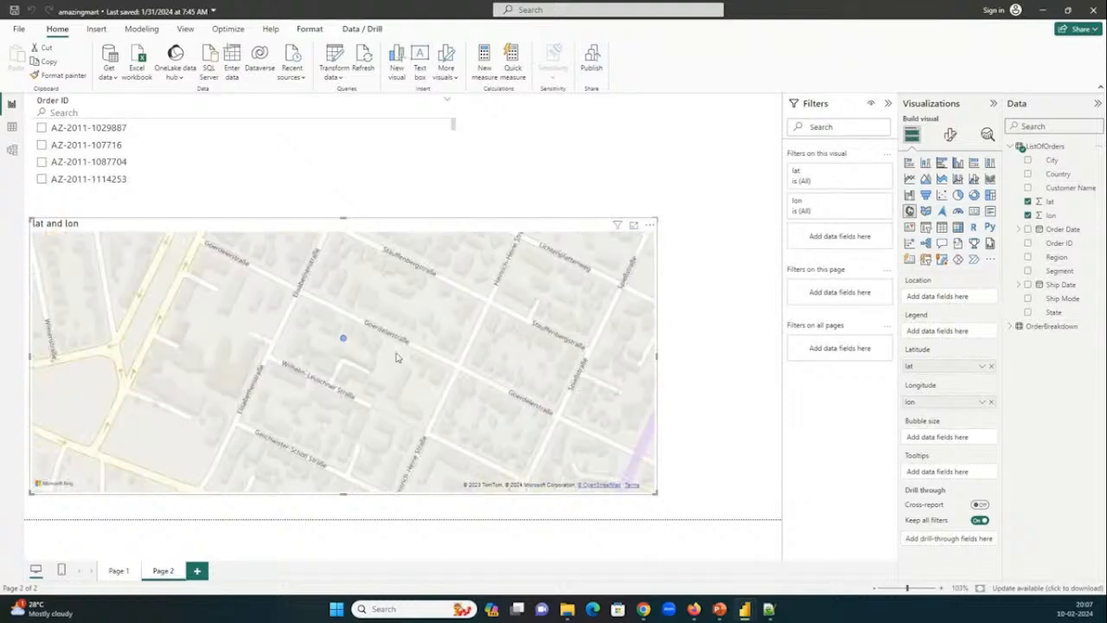
scroll(397, 357, down, 3)
Filter the lat and lon map to the first Order ID in the slicer and examine its street-level location.
click(60, 132)
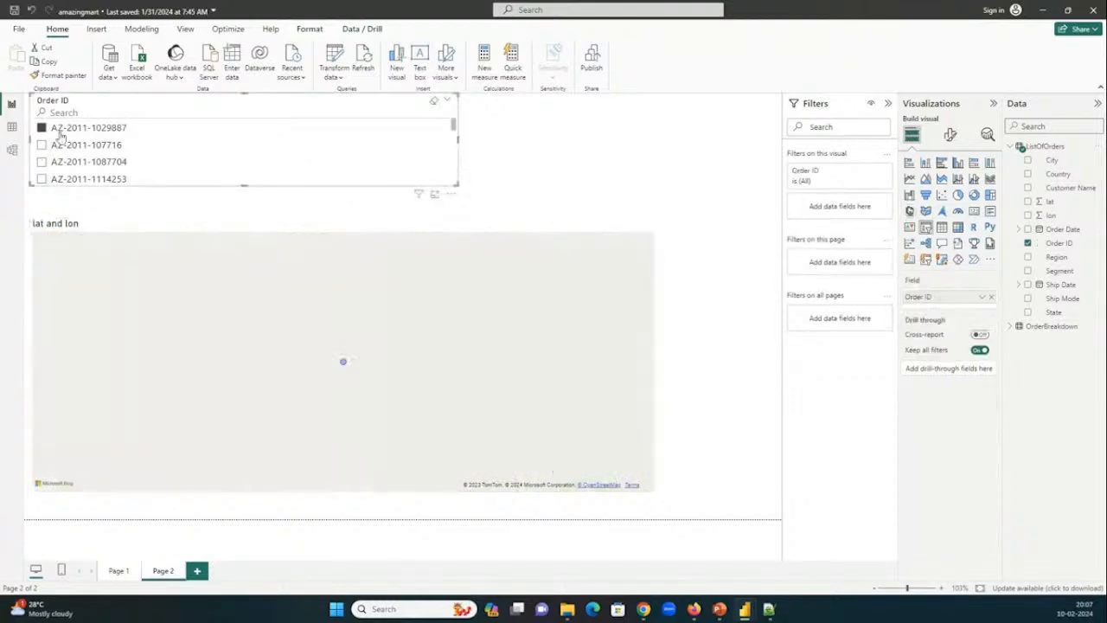
scroll(344, 377, up, 1)
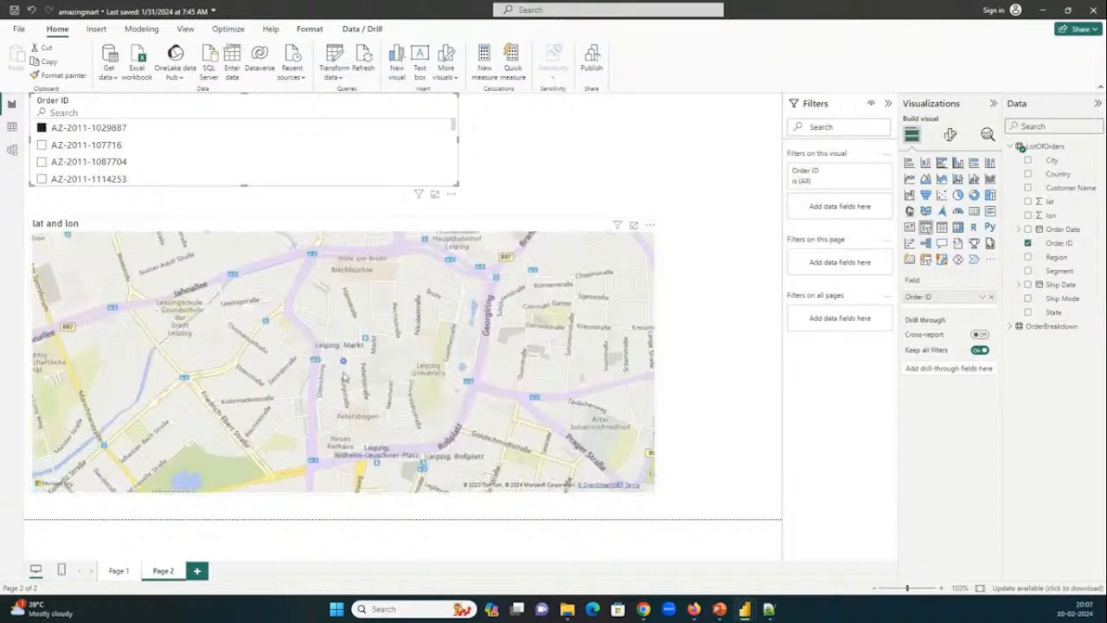
scroll(344, 377, up, 2)
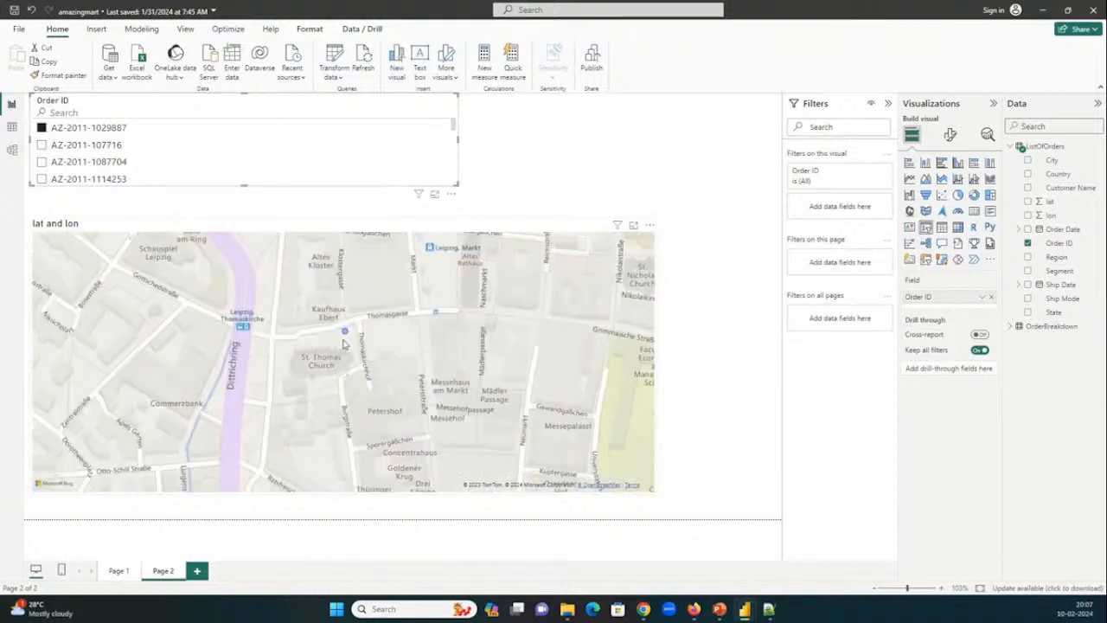
scroll(348, 341, up, 2)
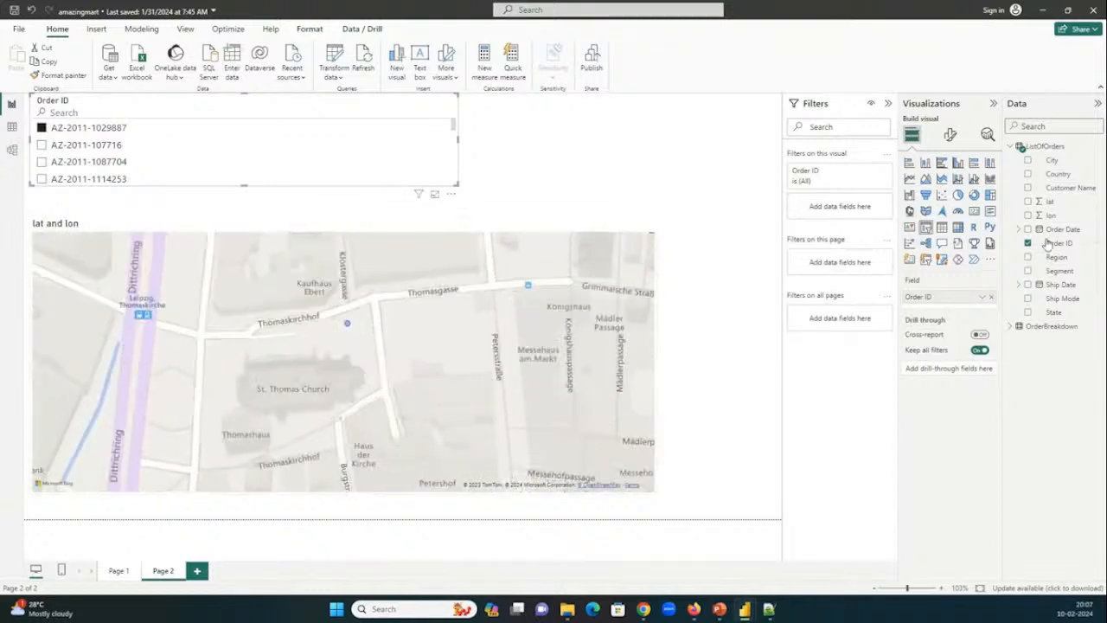
click(574, 230)
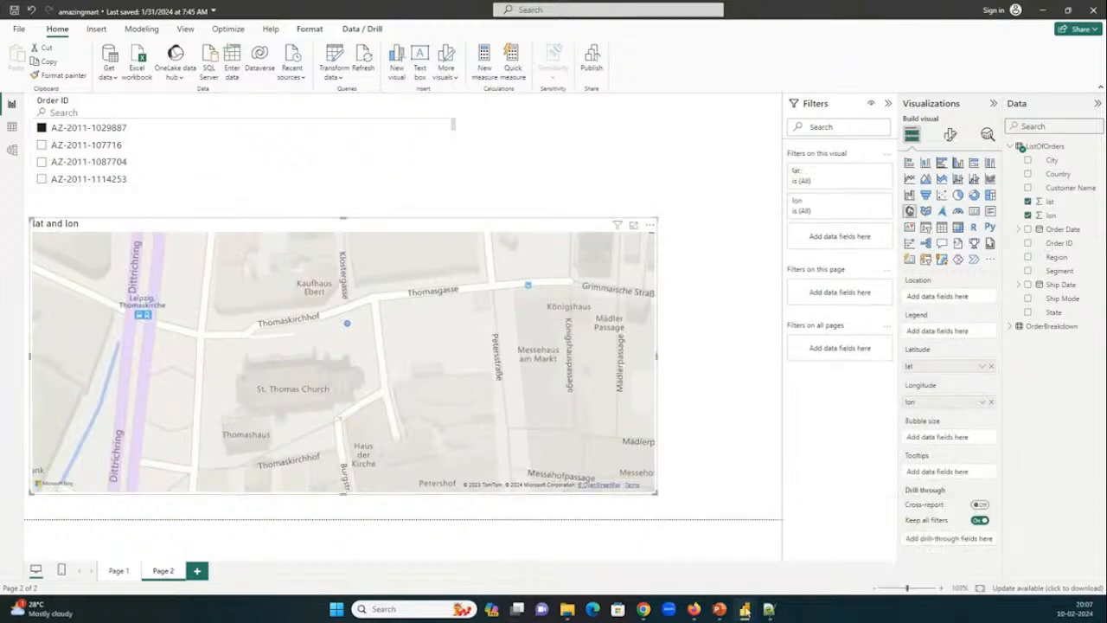
Switch to the WCT20_2023_20240122 report and filter the VenueDetails page to the Rajiv Gandhi stadium through the map legend.
mouse_move(729, 610)
click(538, 538)
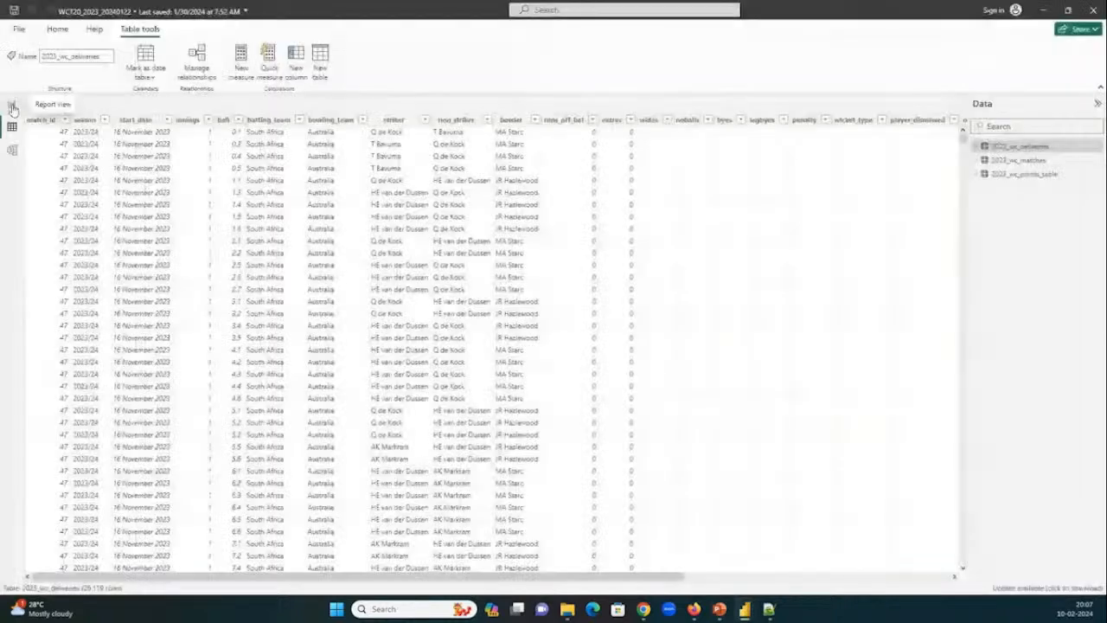
click(12, 106)
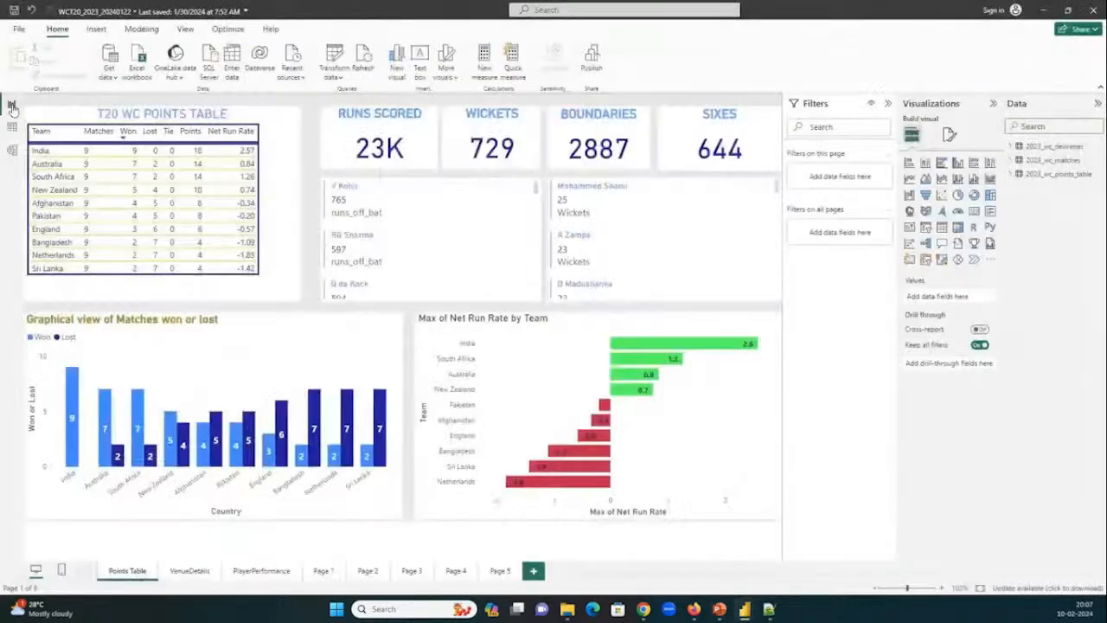
click(190, 571)
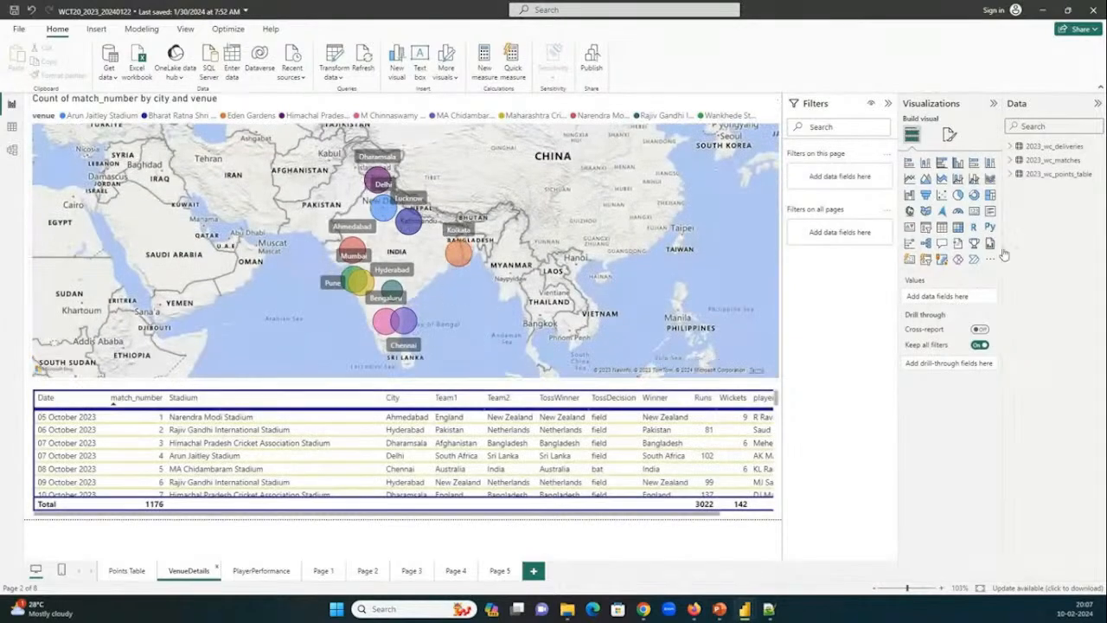
click(687, 114)
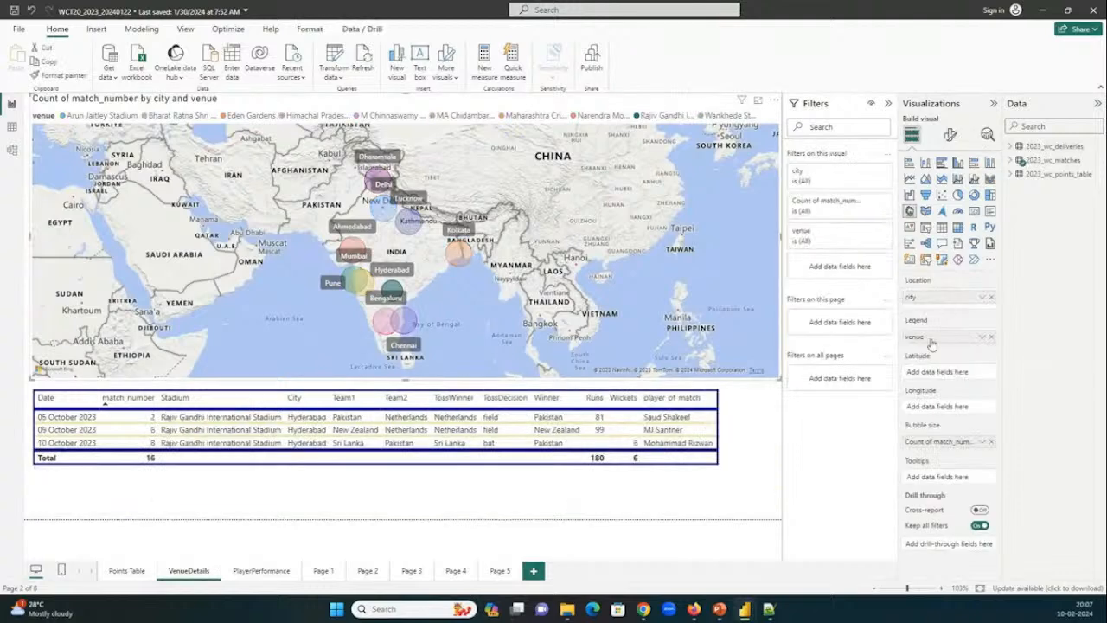
Compare the plotted location on amazingmart's lat and lon map with the WCT20_2023_20240122 report's venue map.
mouse_move(754, 613)
click(920, 554)
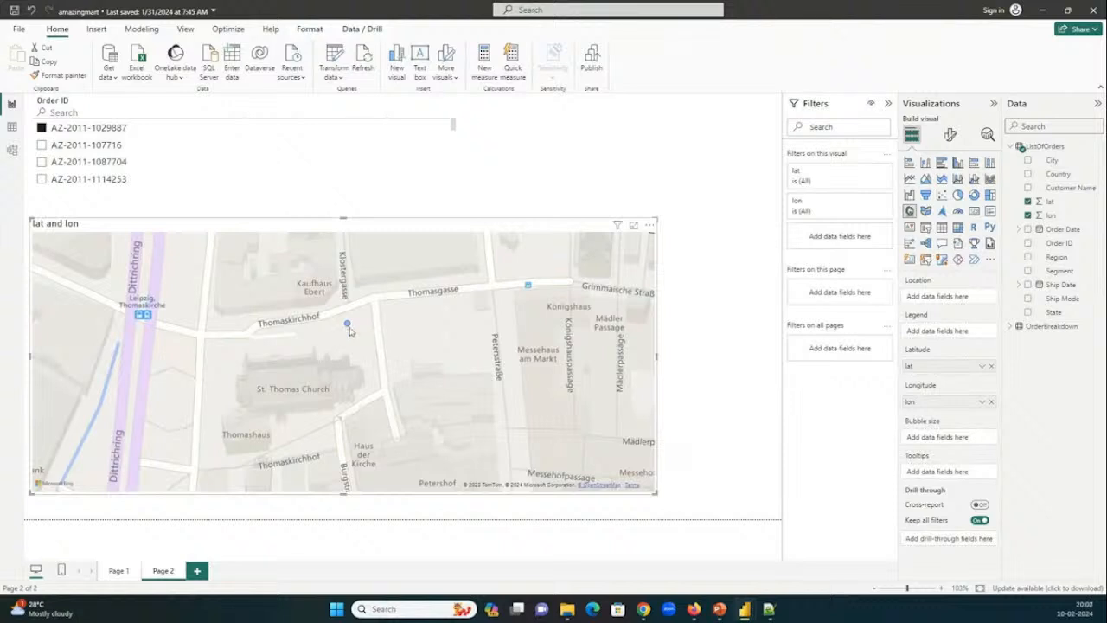
mouse_move(350, 332)
mouse_move(755, 613)
click(558, 549)
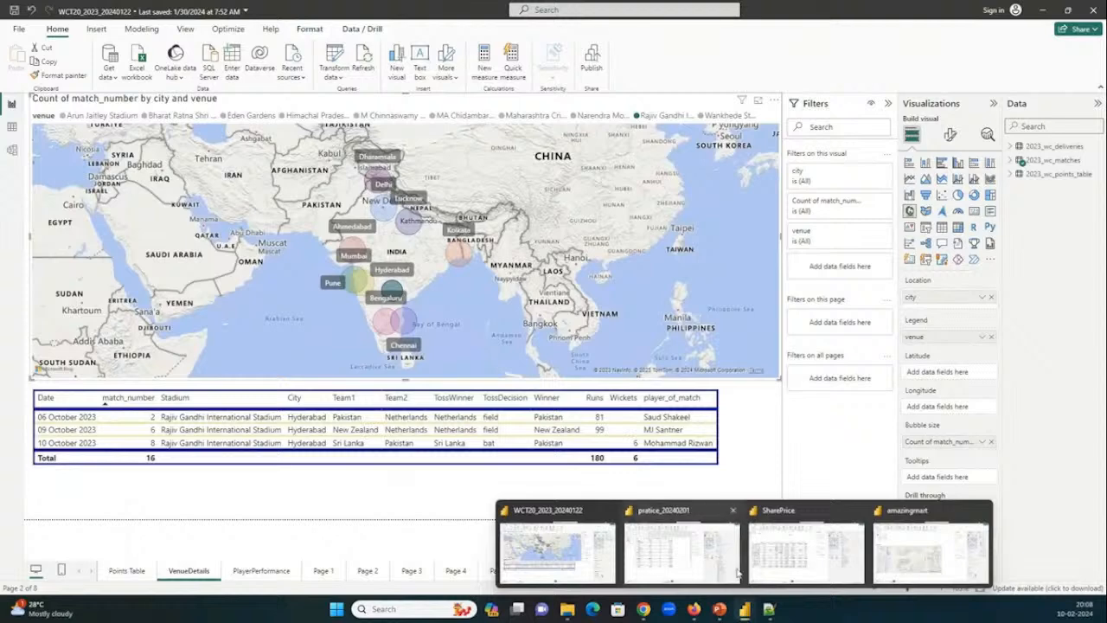
Glance at the pratice_20240201 report, then review the course content PDF in Chrome from Module 9 back to the visualization topics.
click(737, 571)
mouse_move(643, 609)
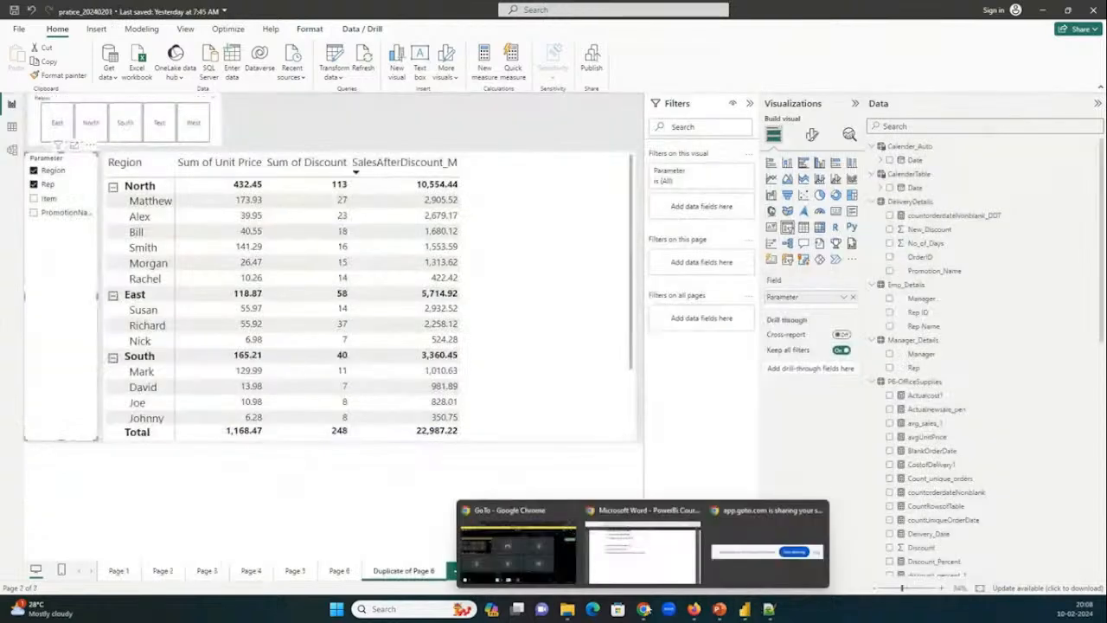
click(711, 554)
scroll(489, 376, up, 2)
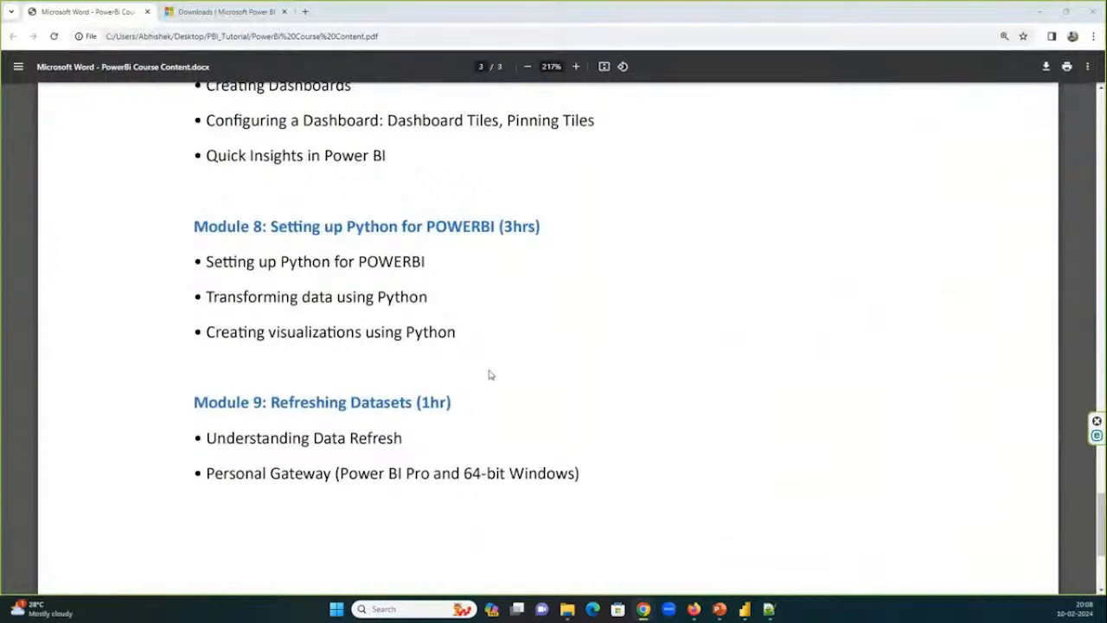
scroll(489, 375, up, 5)
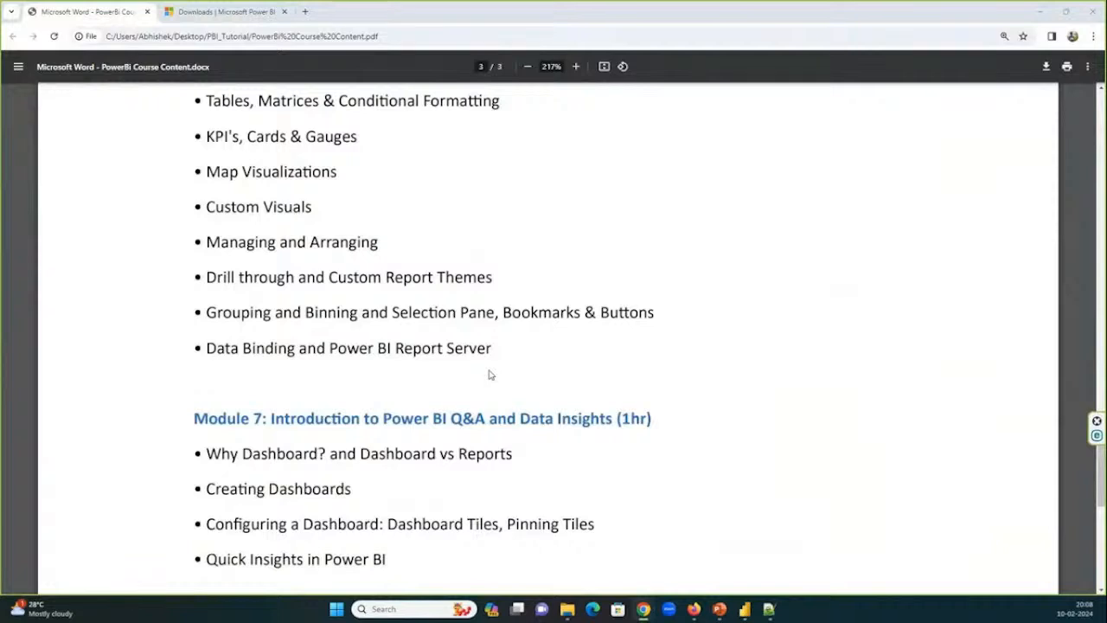
scroll(488, 375, up, 1)
scroll(489, 375, up, 1)
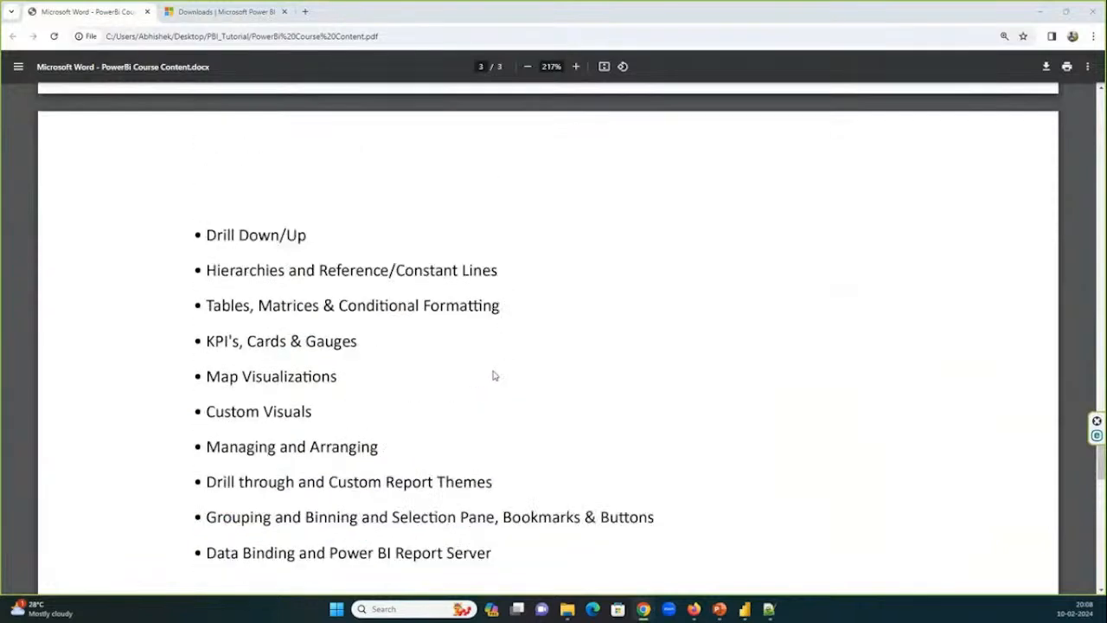
Switch to the WCT20_2023_20240122 report and review its modeling, parameter, view, optimization and visual formatting commands.
mouse_move(692, 616)
mouse_move(744, 609)
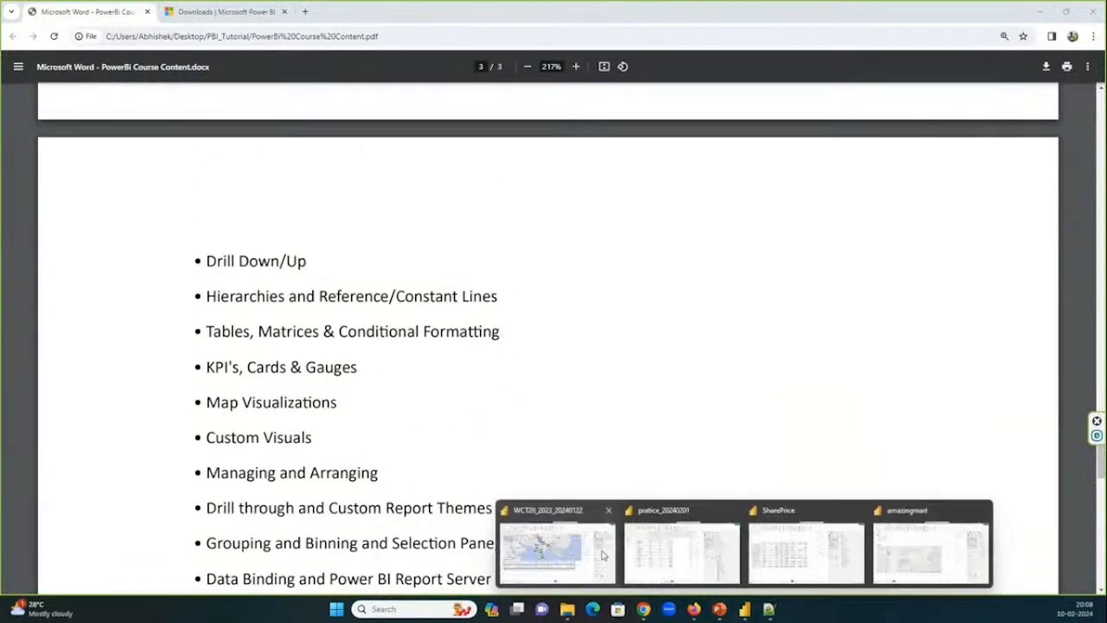
click(557, 554)
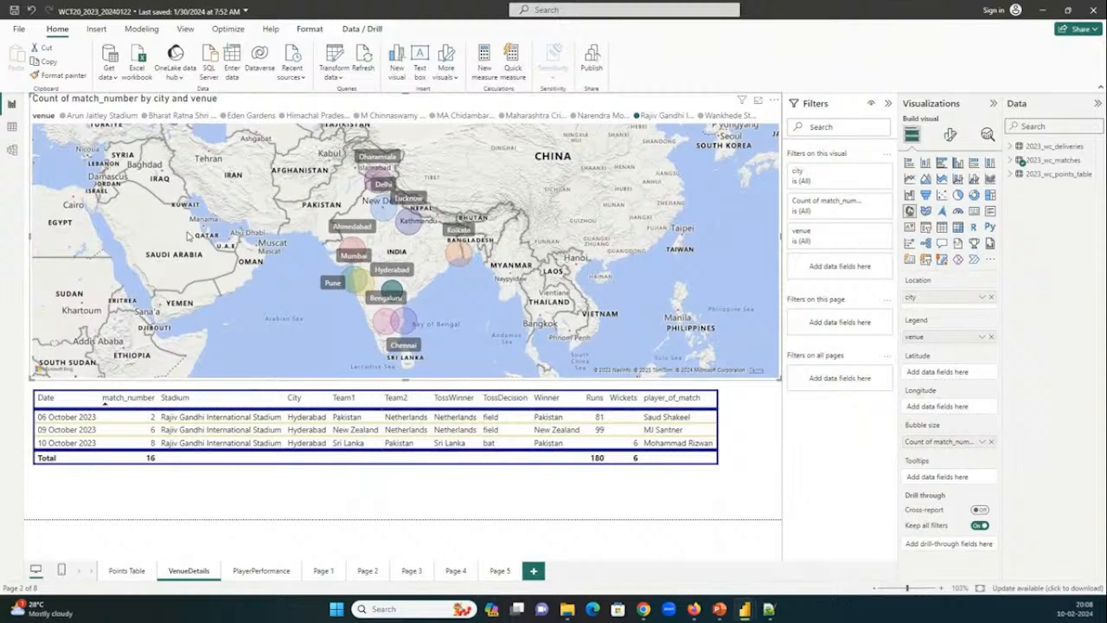
click(141, 28)
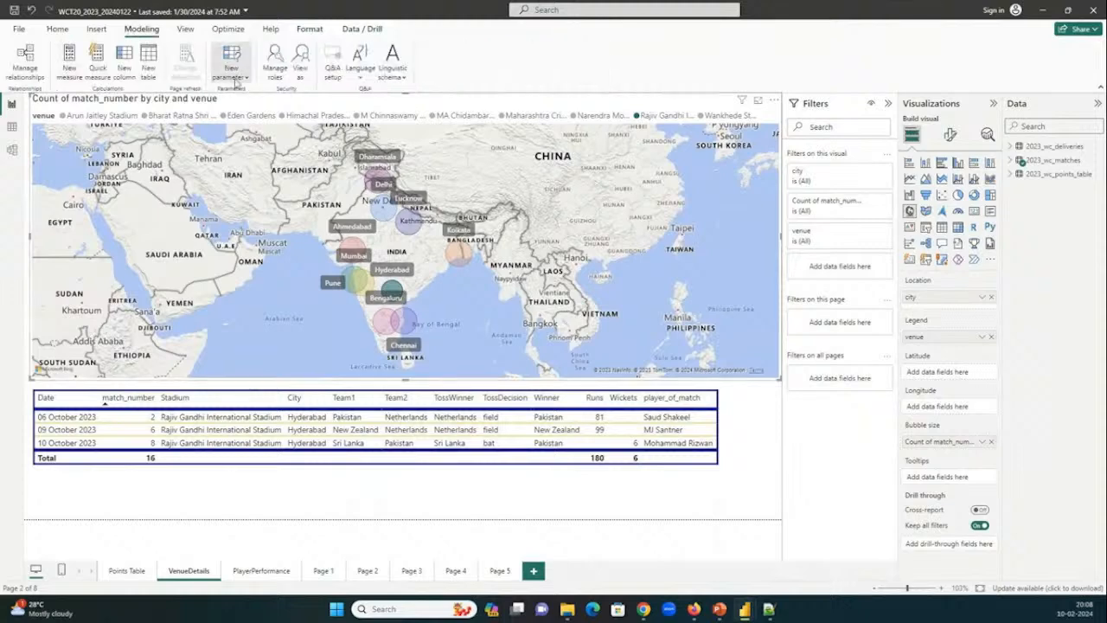
click(234, 78)
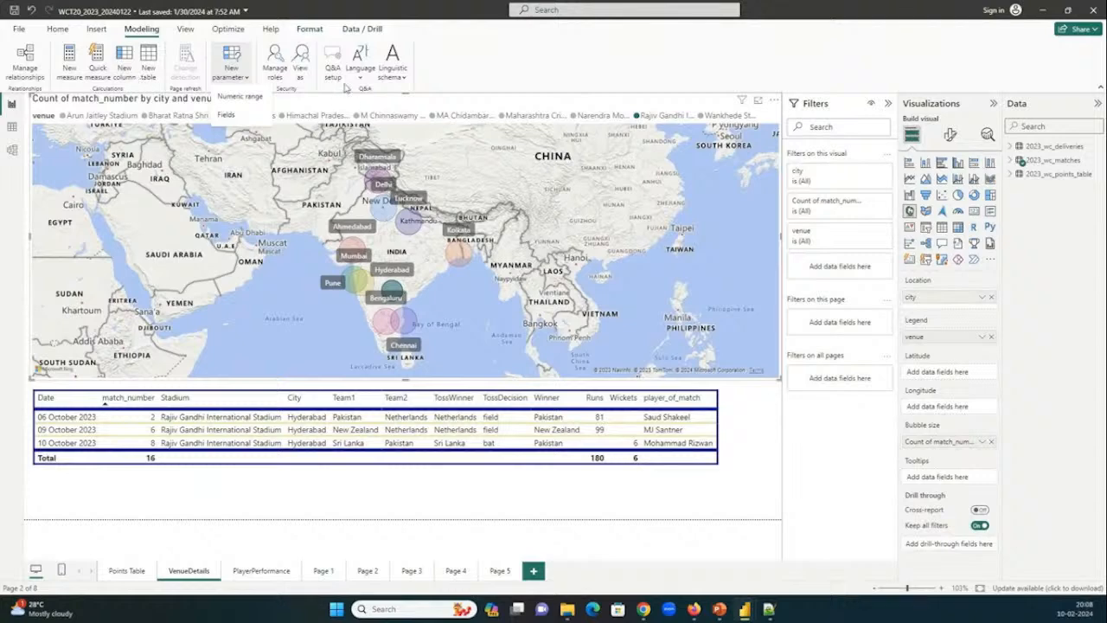
click(198, 34)
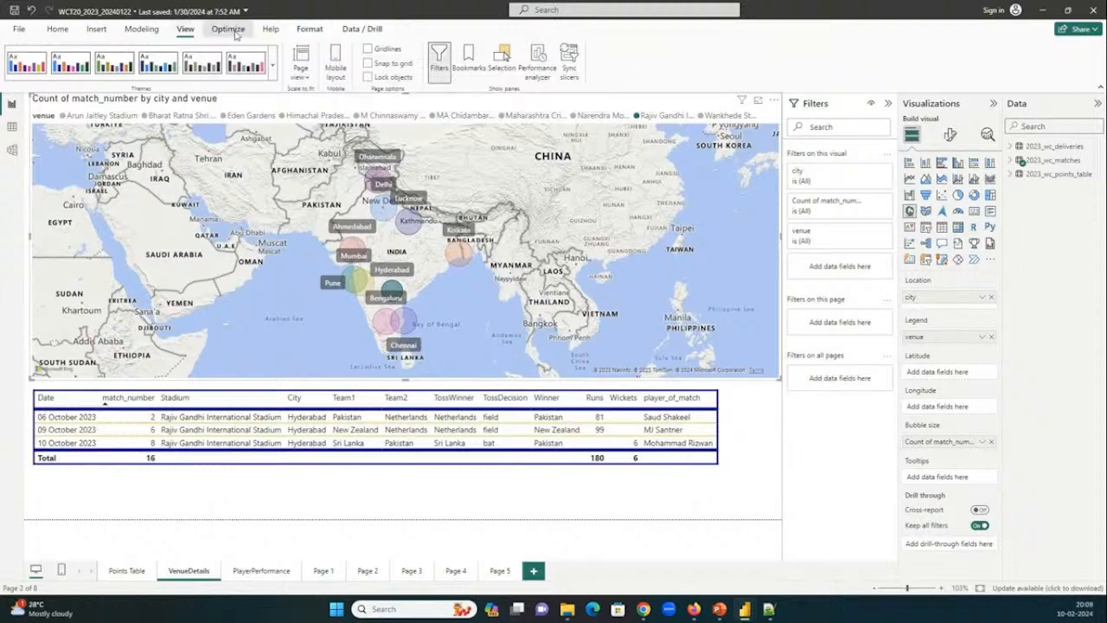
click(228, 30)
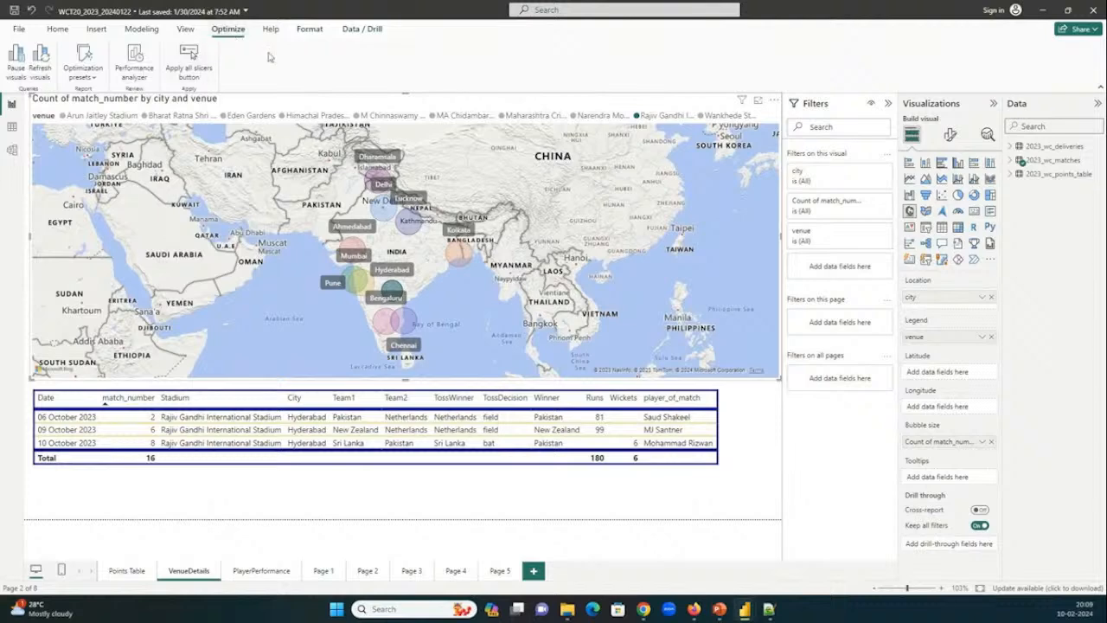
click(309, 29)
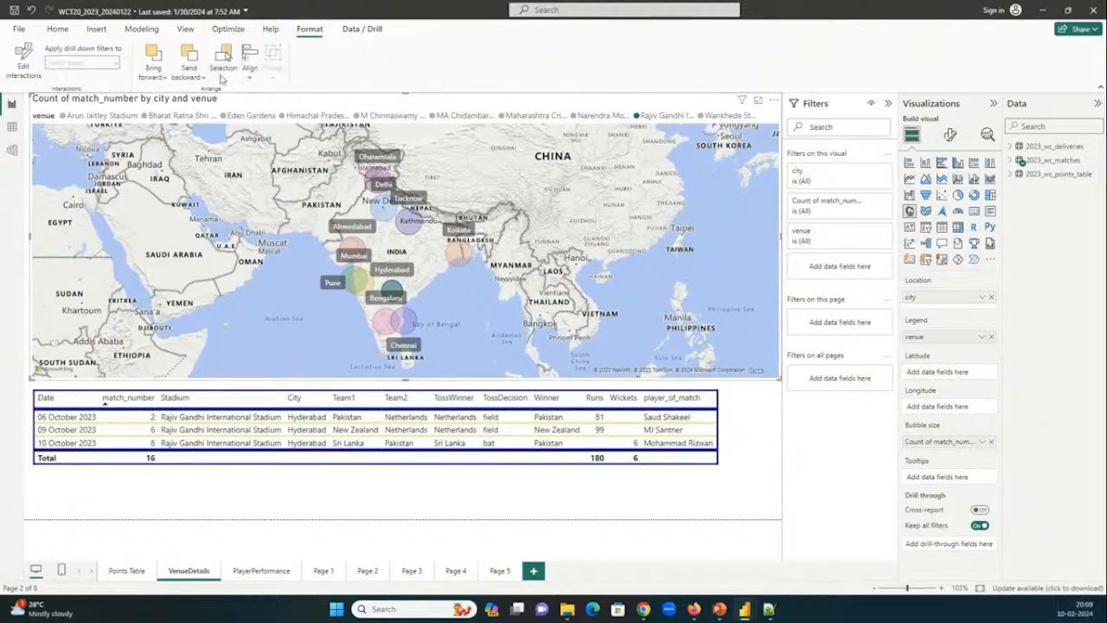
click(58, 30)
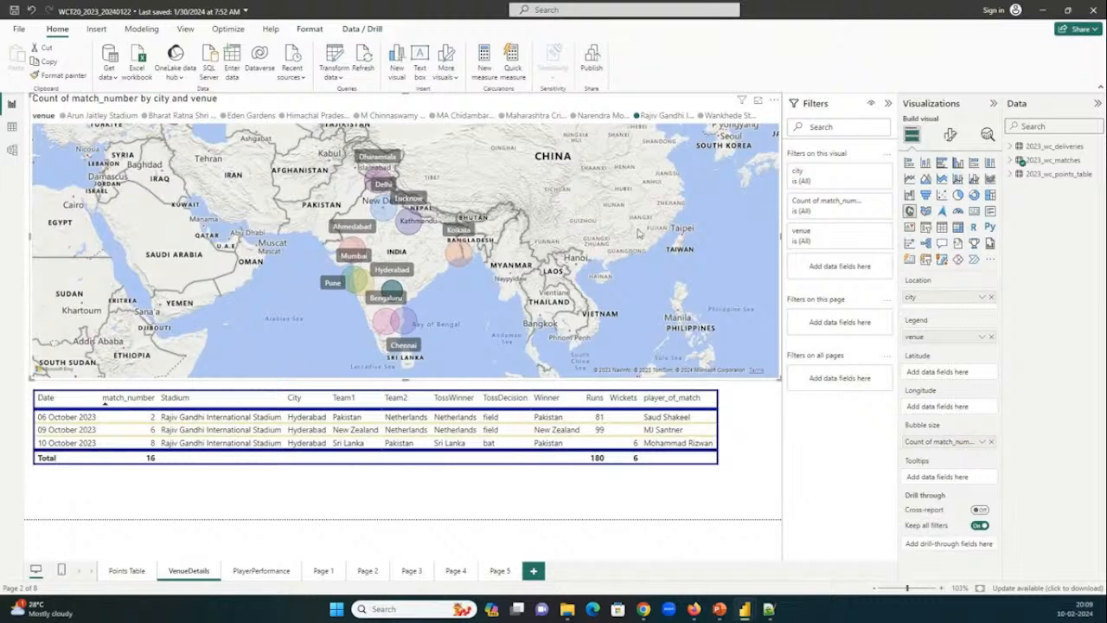
Glance at the course content PDF in Chrome, then return to the WCT20_2023_20240122 report and show its Points Table page.
mouse_move(643, 610)
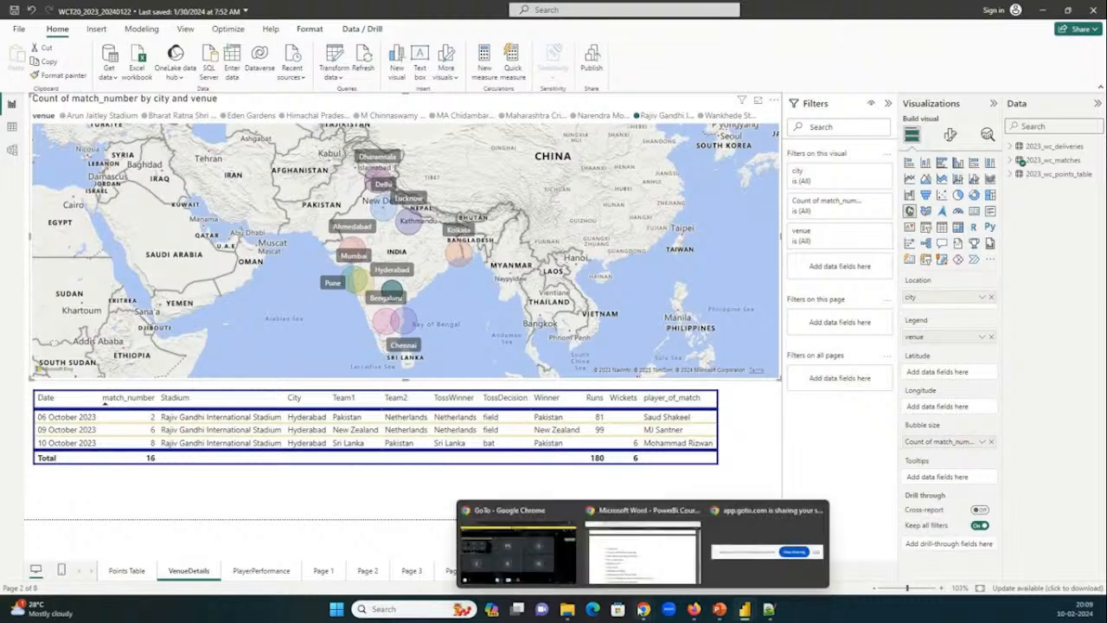
click(643, 545)
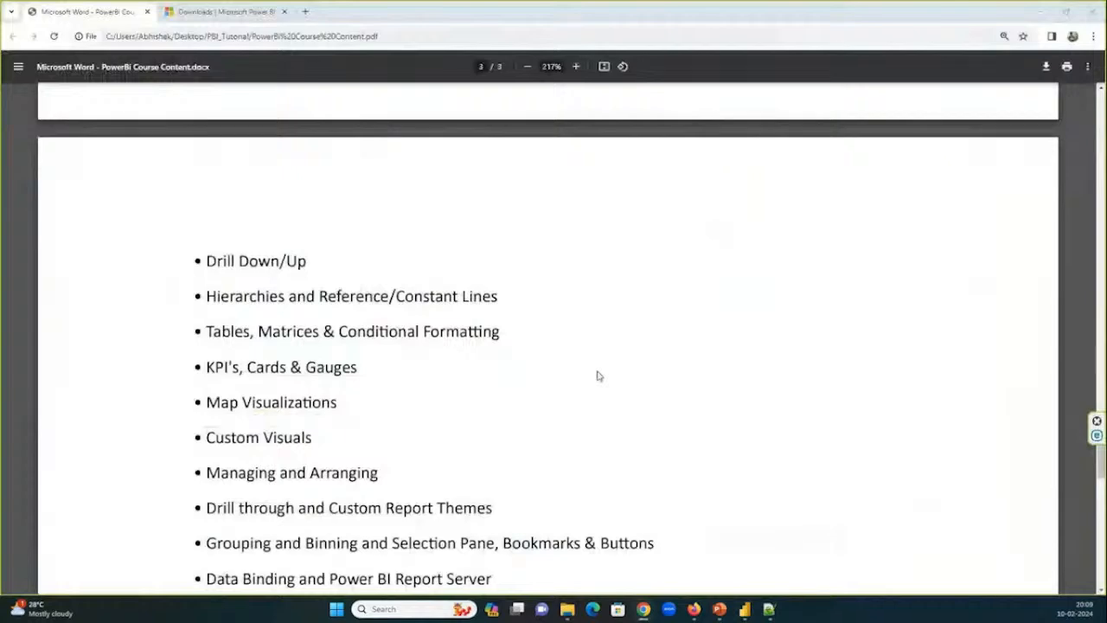
mouse_move(744, 609)
click(524, 538)
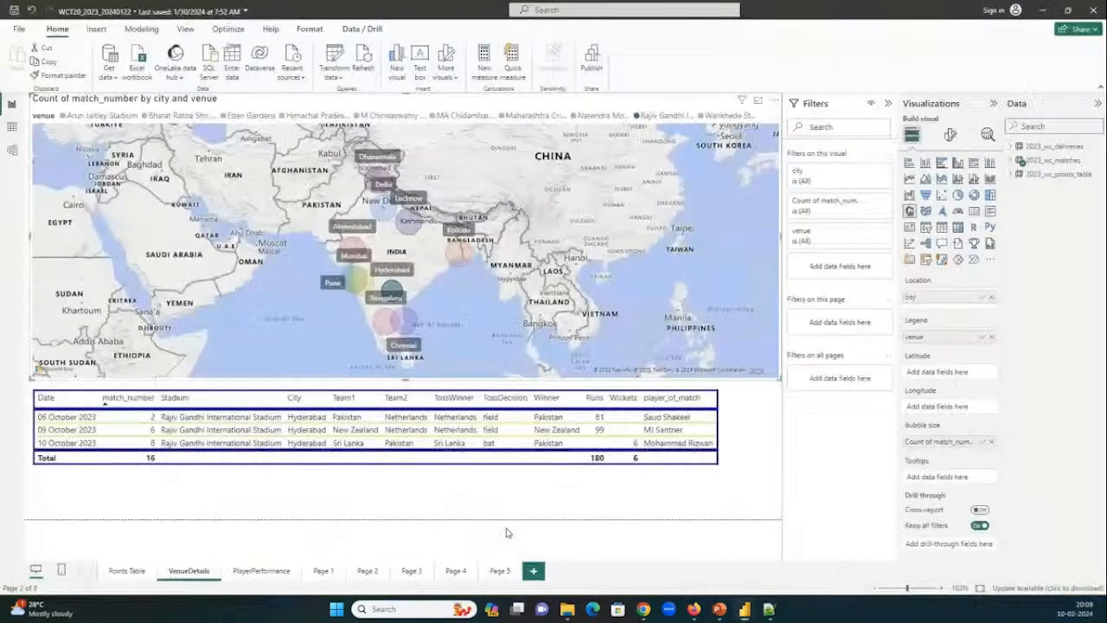
click(121, 571)
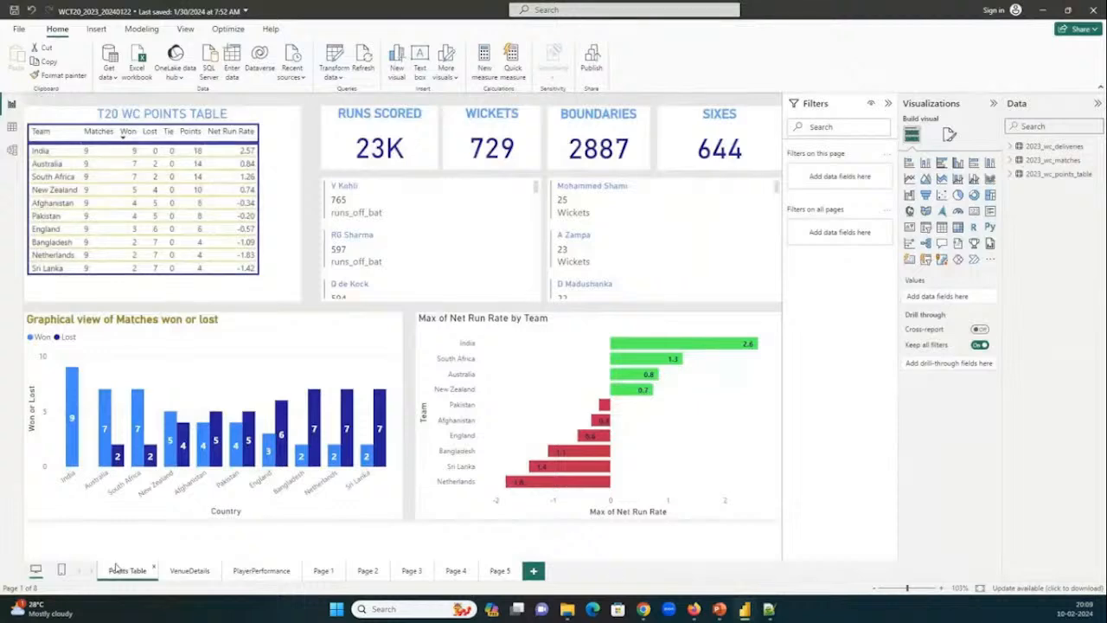
Look through the open pratice_20240201, SharePrice and amazingmart reports one after another.
mouse_move(719, 610)
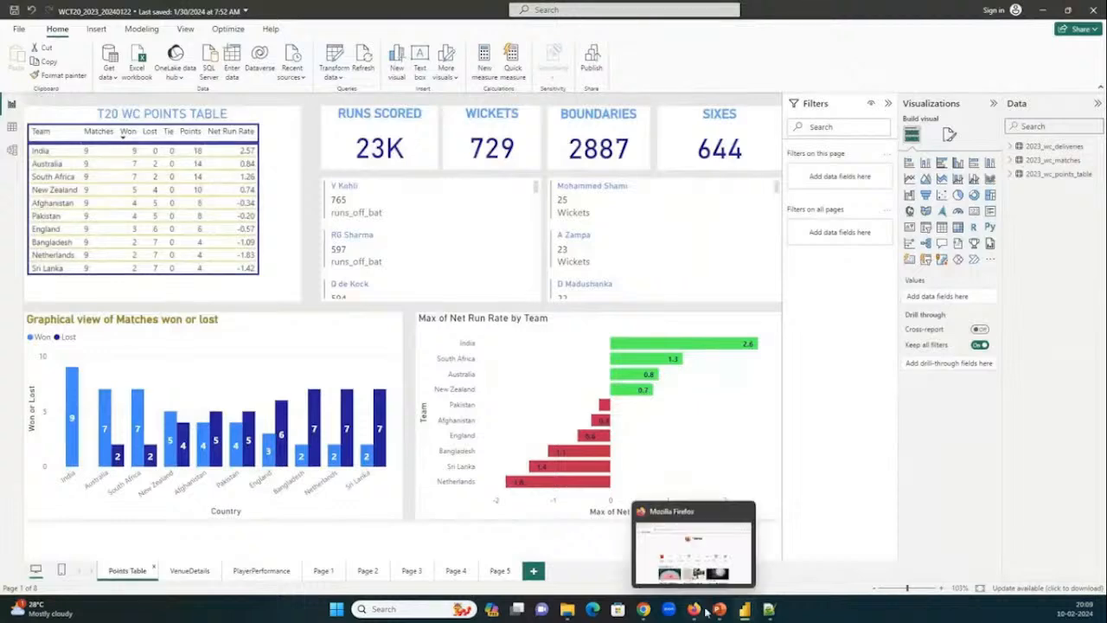
click(729, 582)
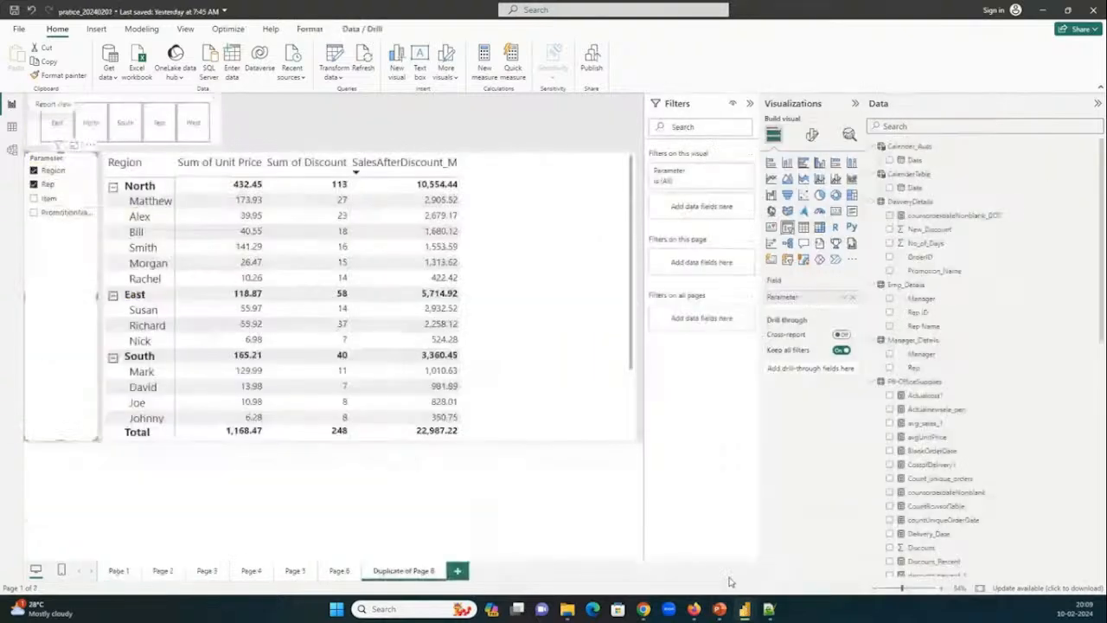
mouse_move(749, 611)
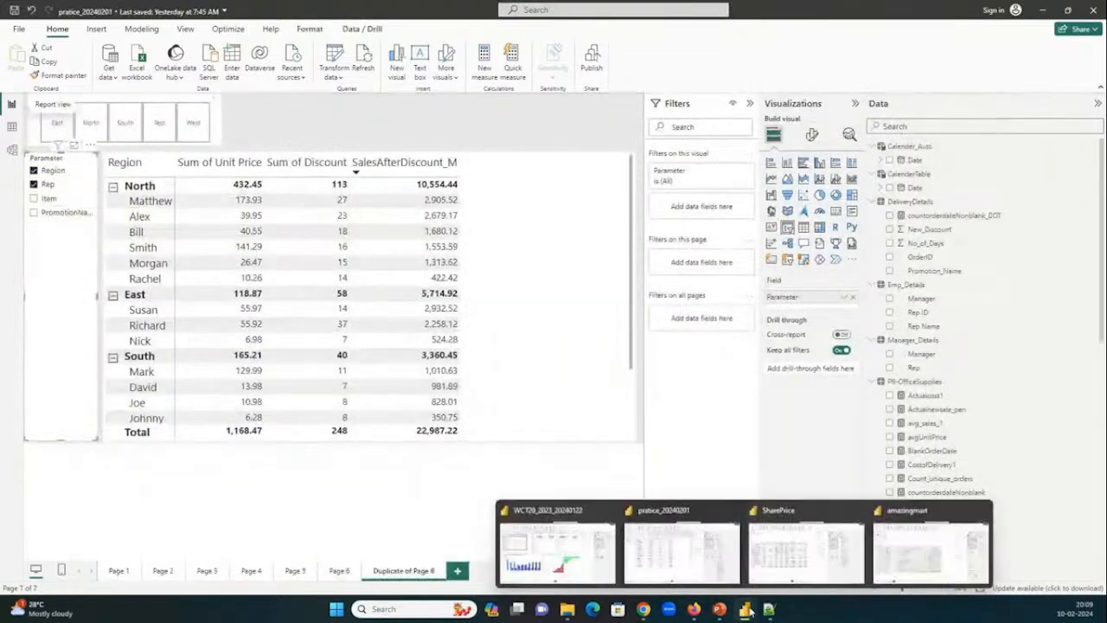
click(777, 564)
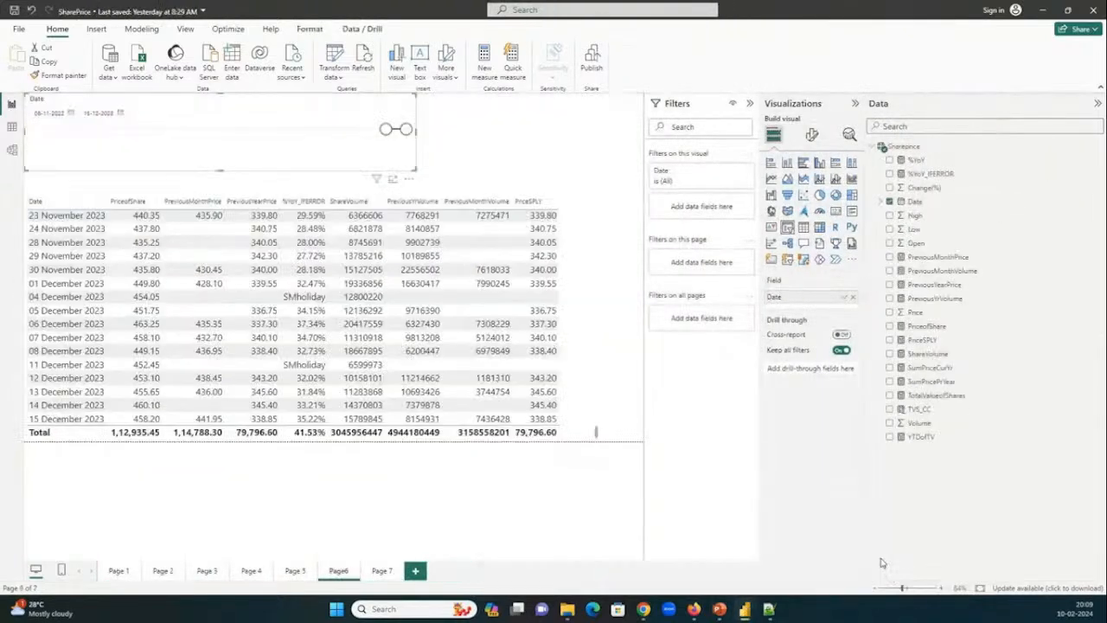
click(911, 547)
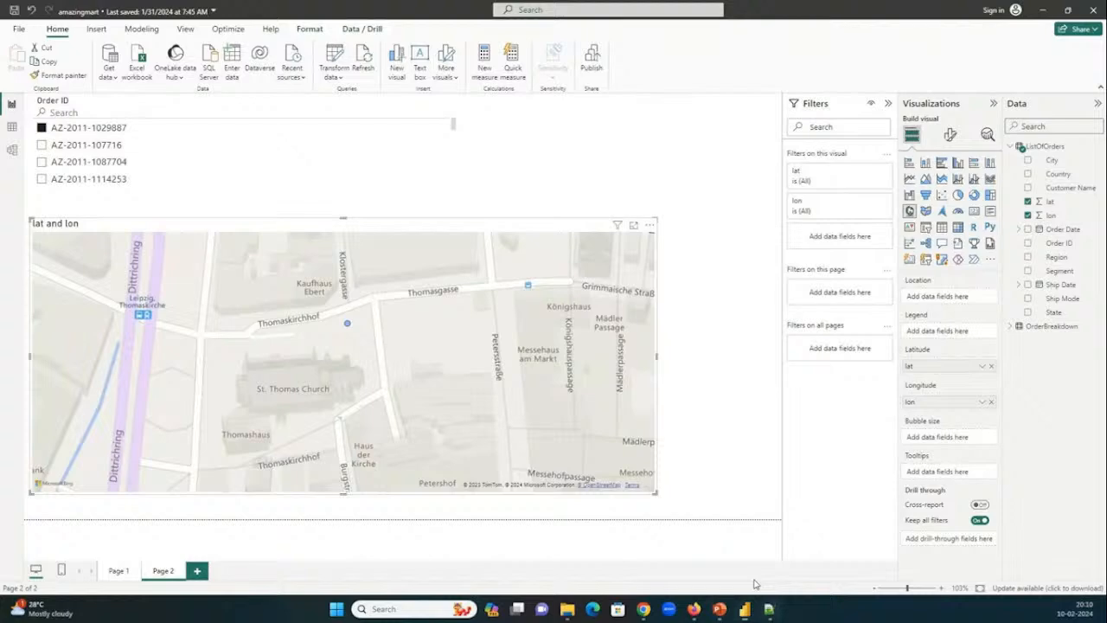
Switch to Notepad++ and review the medium and high complexity formulas in the Dax_Formulas_Complexitywise file.
click(769, 609)
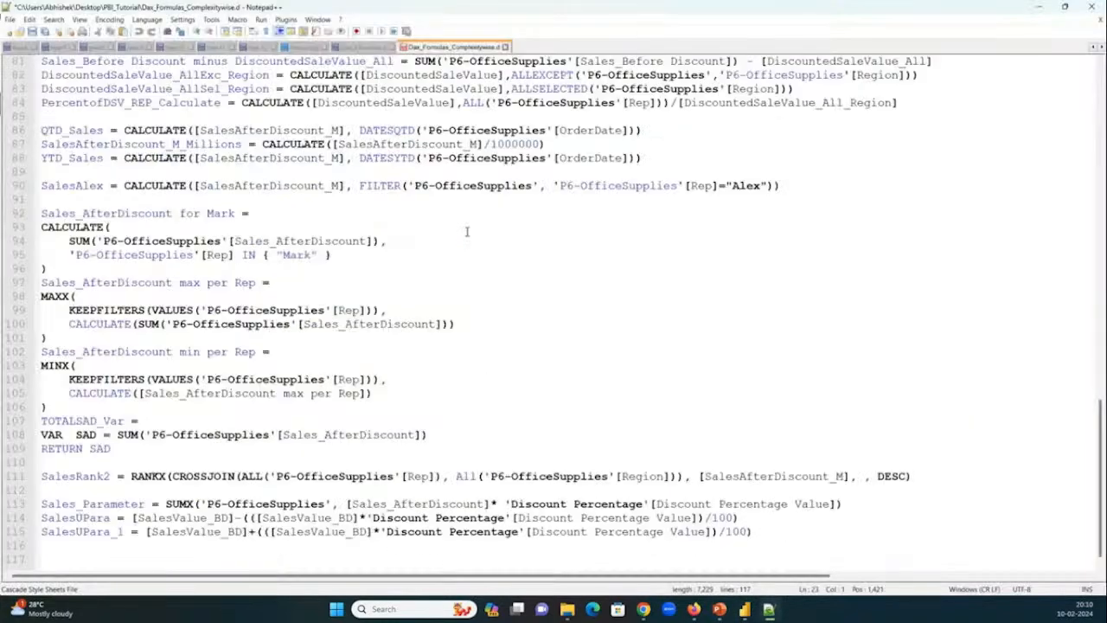
scroll(466, 232, up, 20)
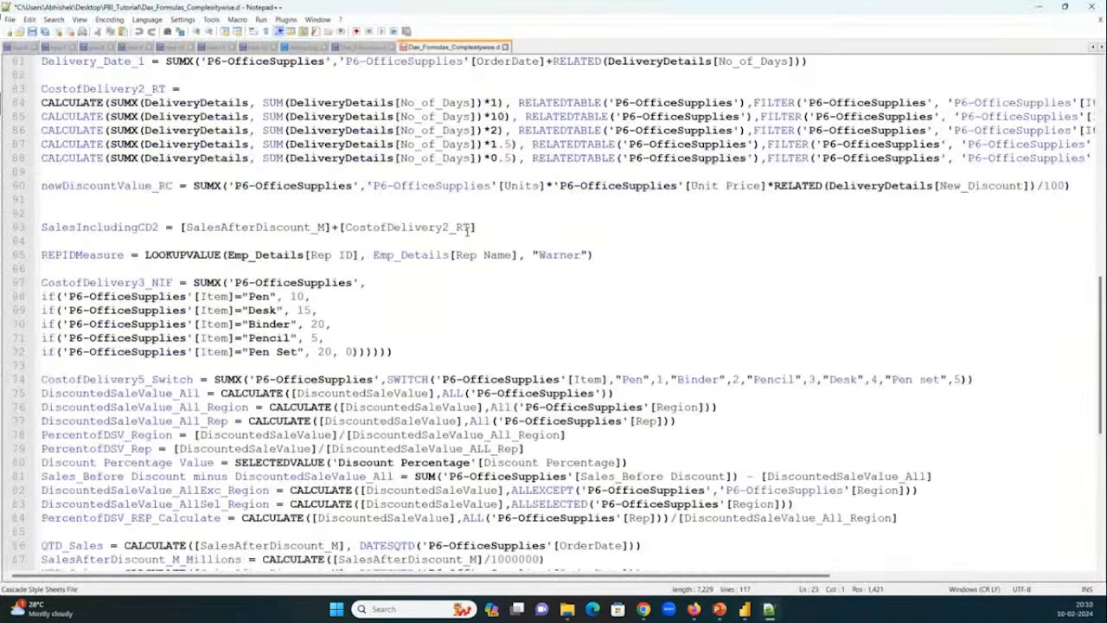
scroll(466, 232, down, 4)
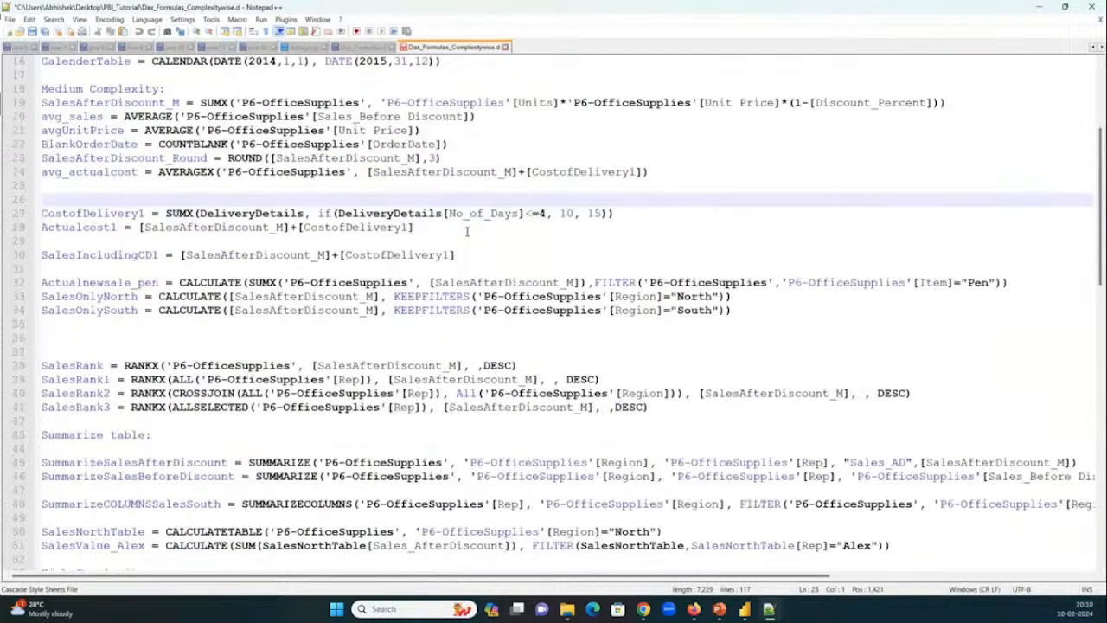
scroll(466, 232, down, 11)
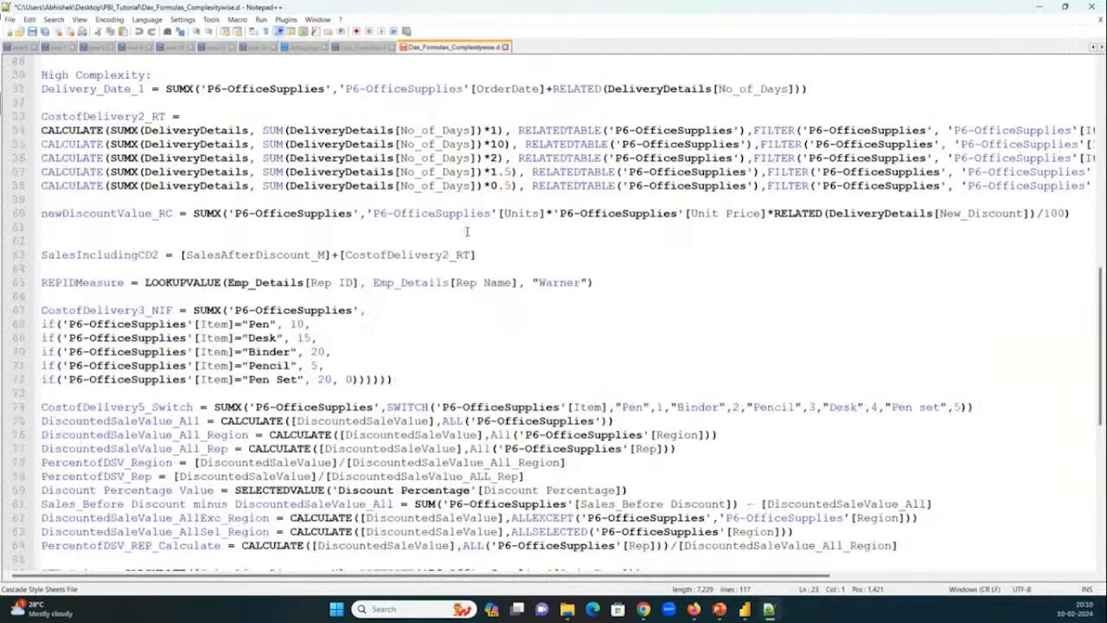
scroll(466, 232, down, 2)
scroll(466, 232, down, 5)
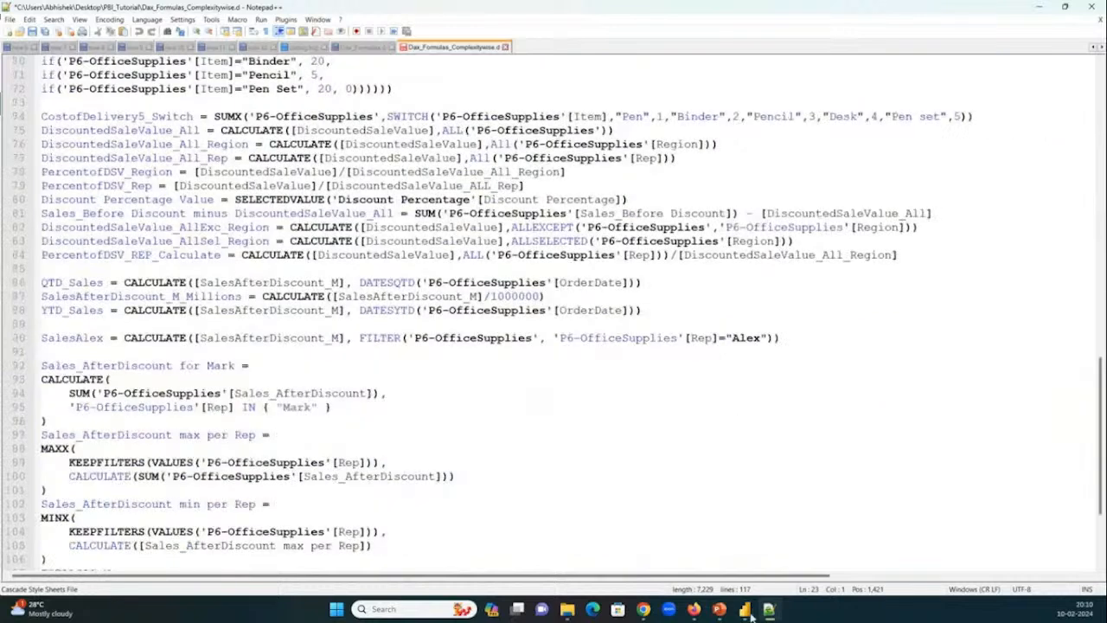
Alternate between the WCT20_2023_20240122 report's Points Table page and the GoTo meeting window in Chrome.
mouse_move(749, 612)
click(553, 545)
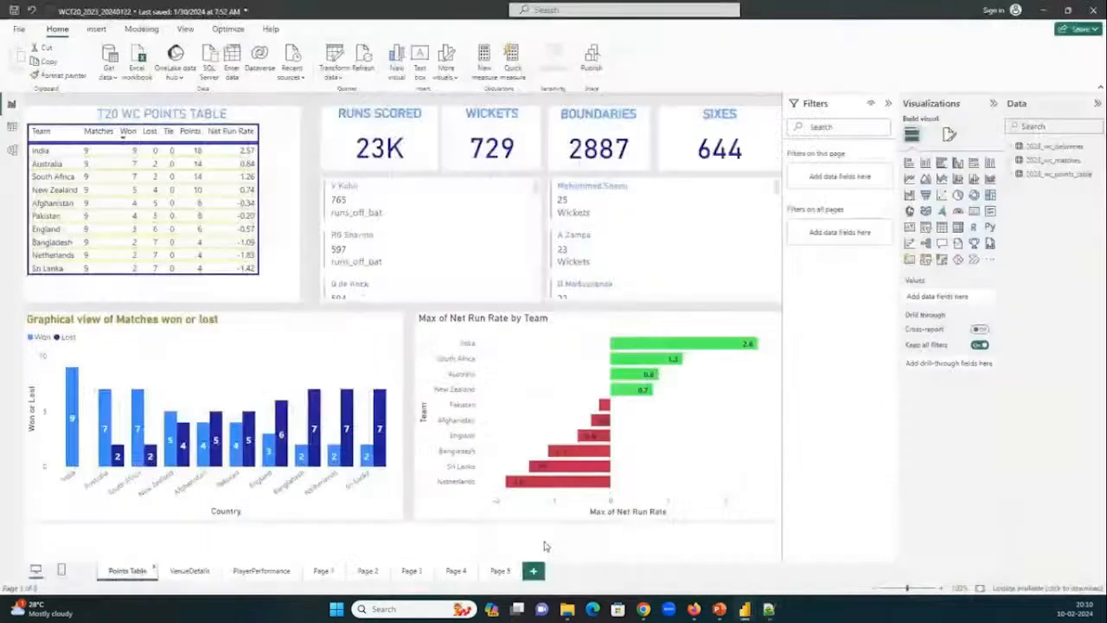
mouse_move(643, 613)
click(566, 472)
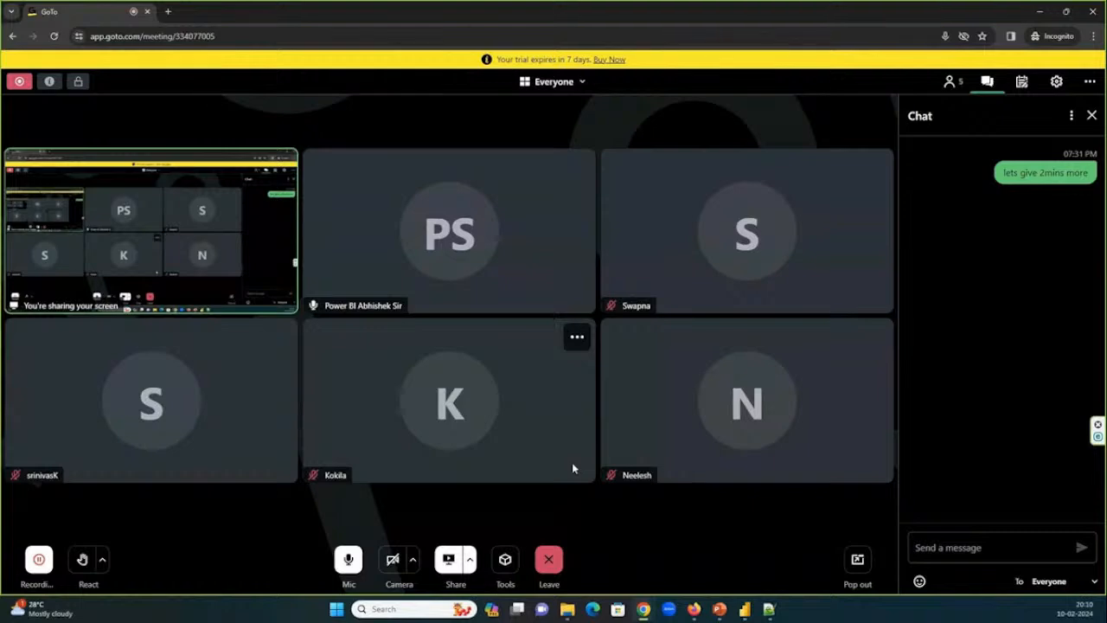
click(746, 612)
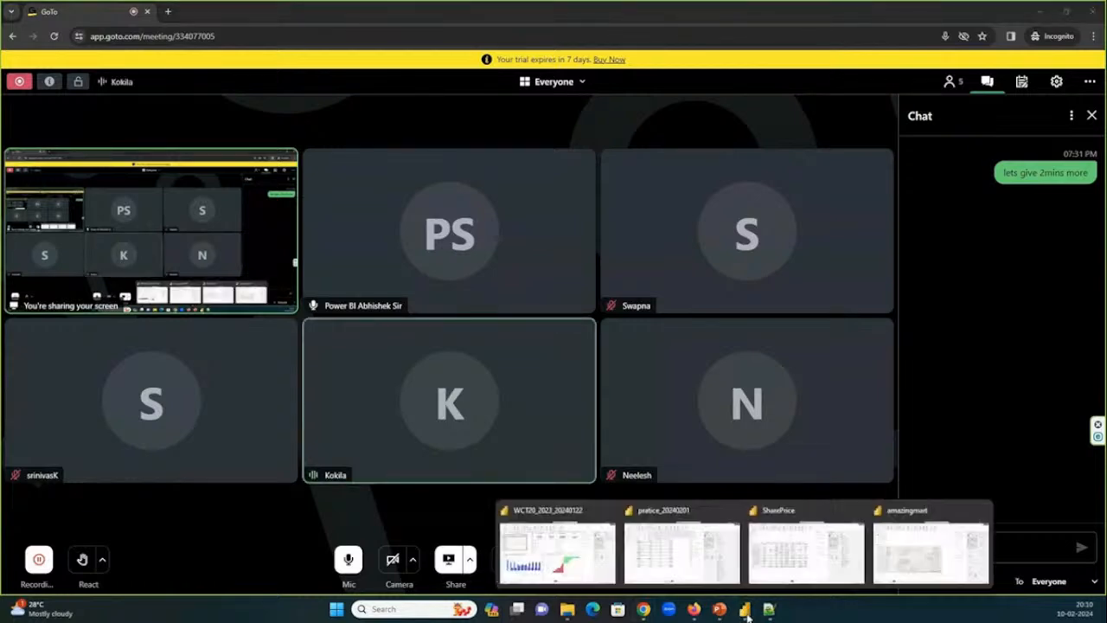
click(565, 545)
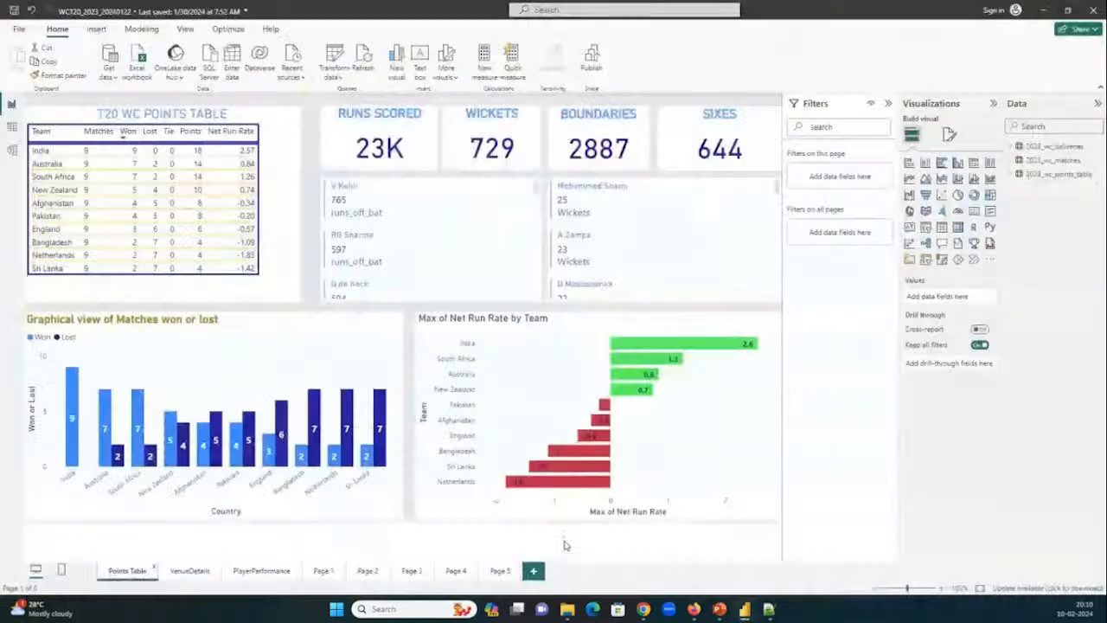
key(alt+Tab)
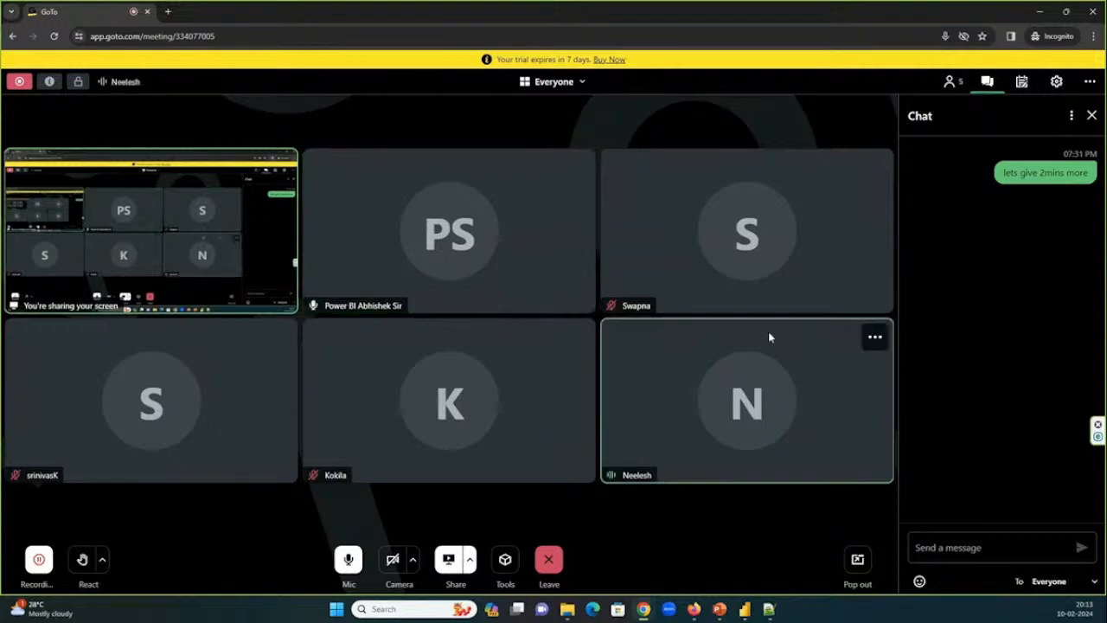
Switch to the pratice_20240201 report, open its queries in the Power Query Editor and select Emp_Details.
click(747, 611)
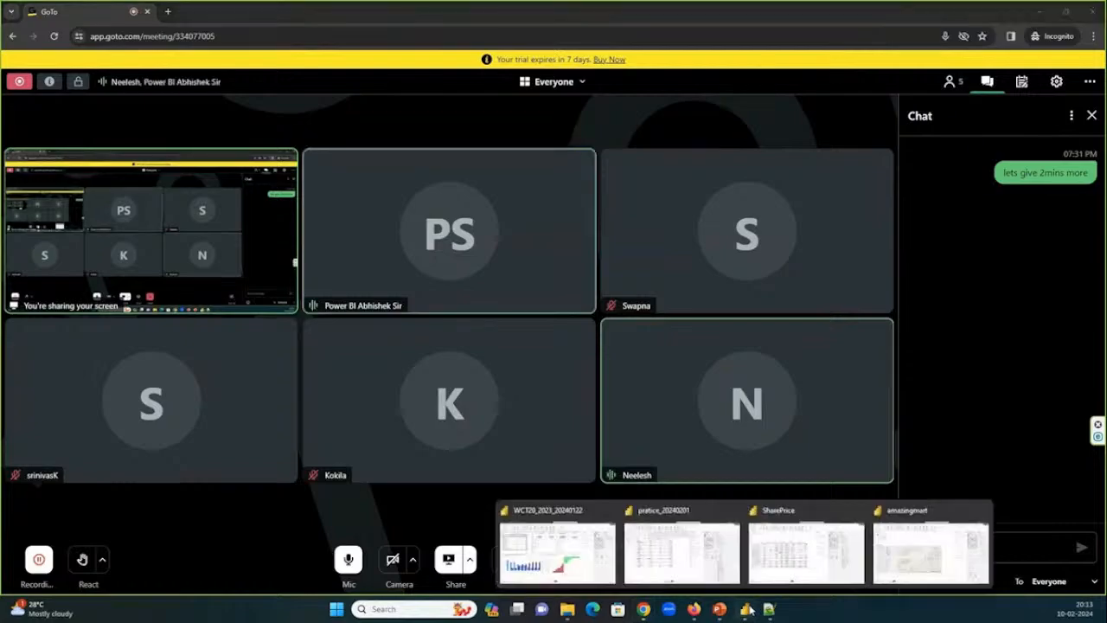
click(715, 552)
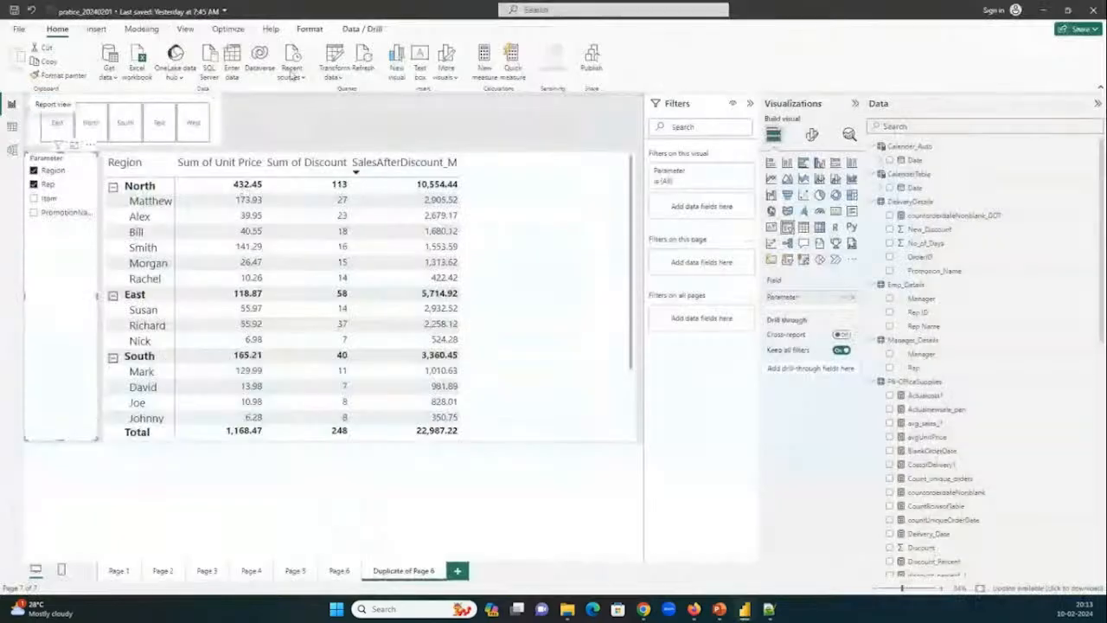
click(333, 62)
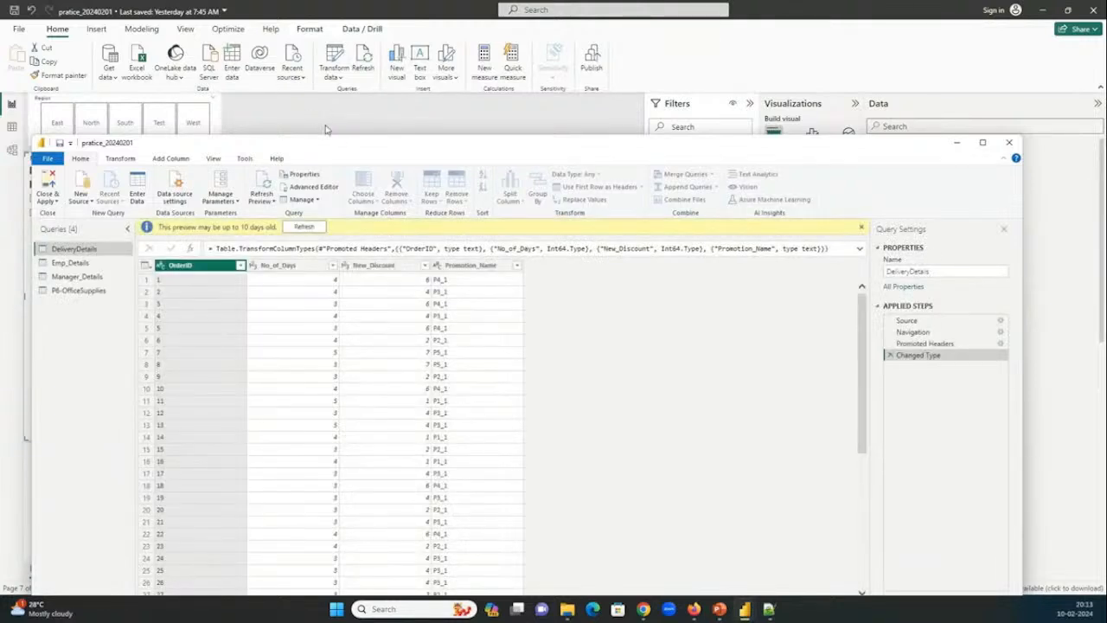
click(97, 259)
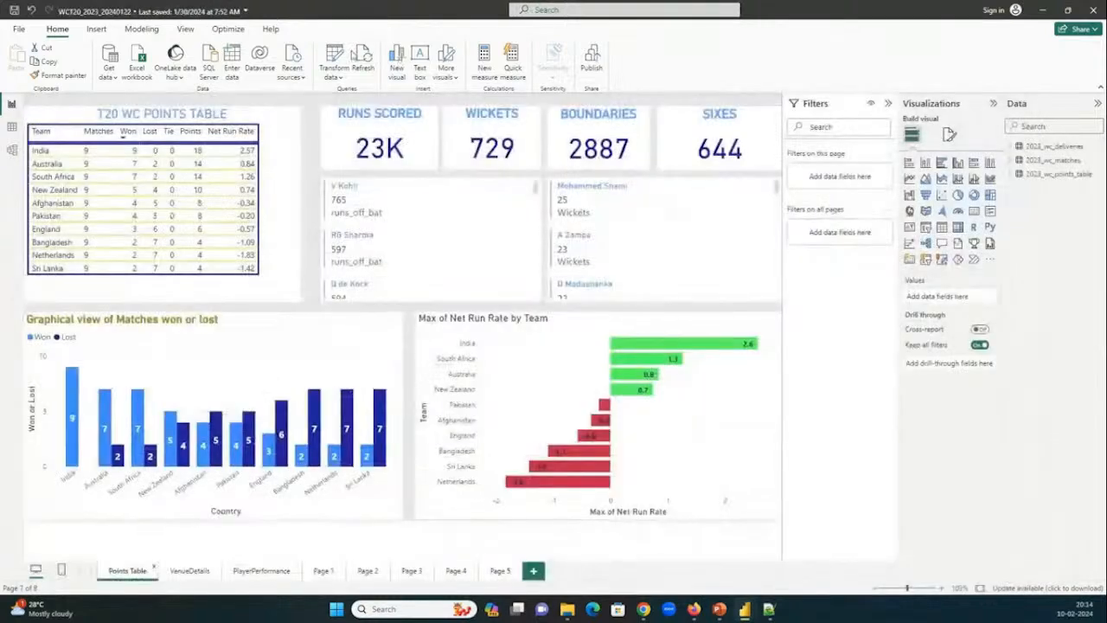
Open the WCT20_2023_20240122 queries in a maximized Power Query Editor, view 2023_wc_matches, and inspect 2023_wc_deliveries at its first Changed Type step.
click(344, 60)
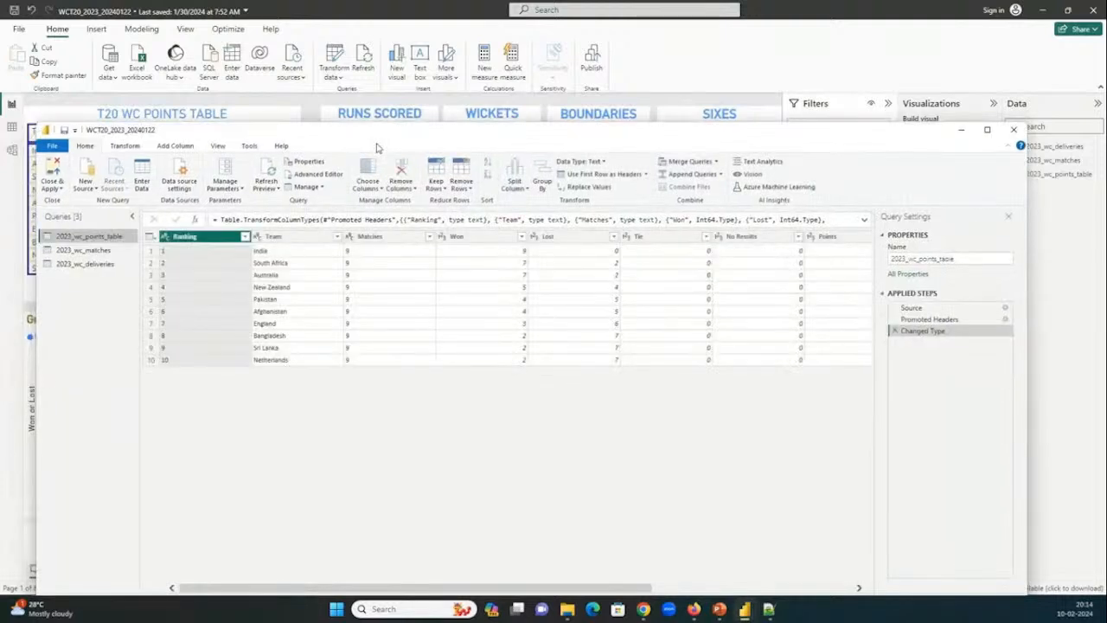
click(90, 250)
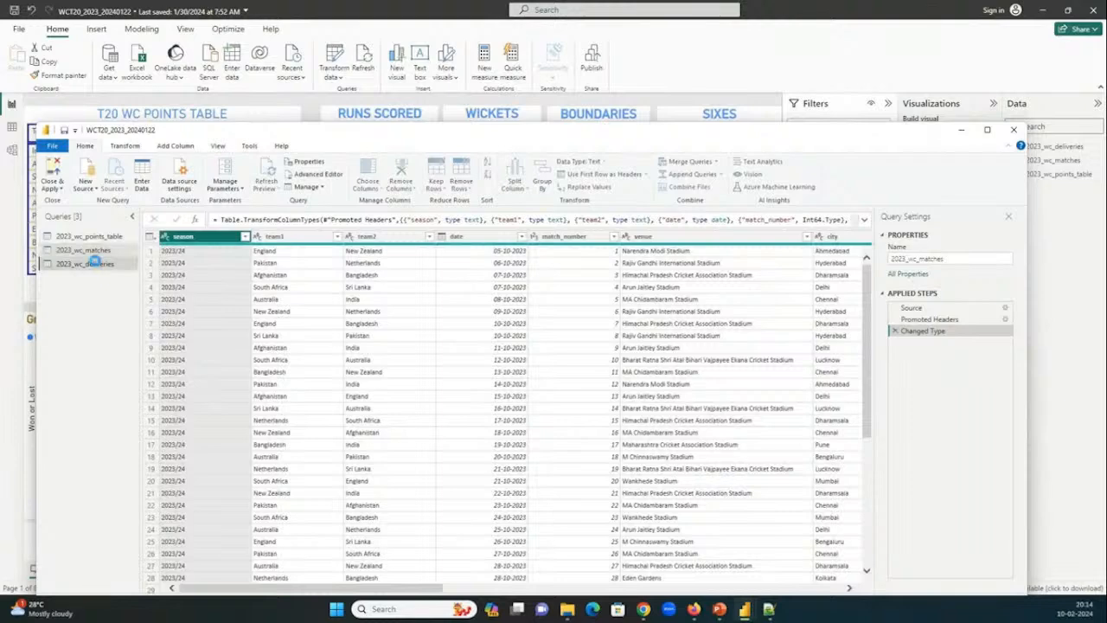
click(85, 263)
click(986, 130)
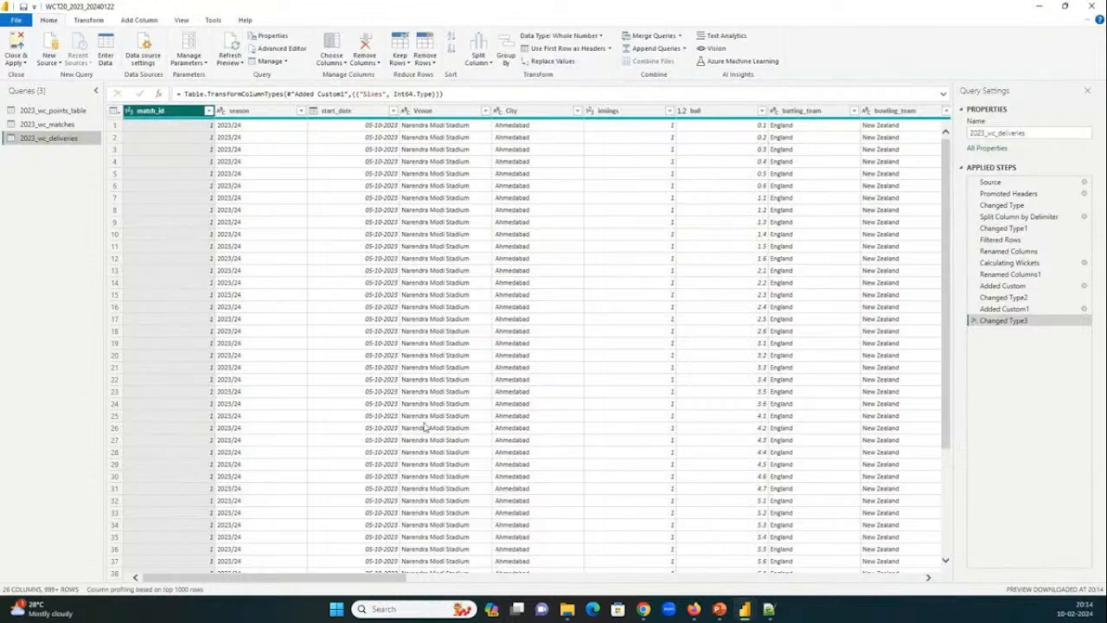
click(1005, 205)
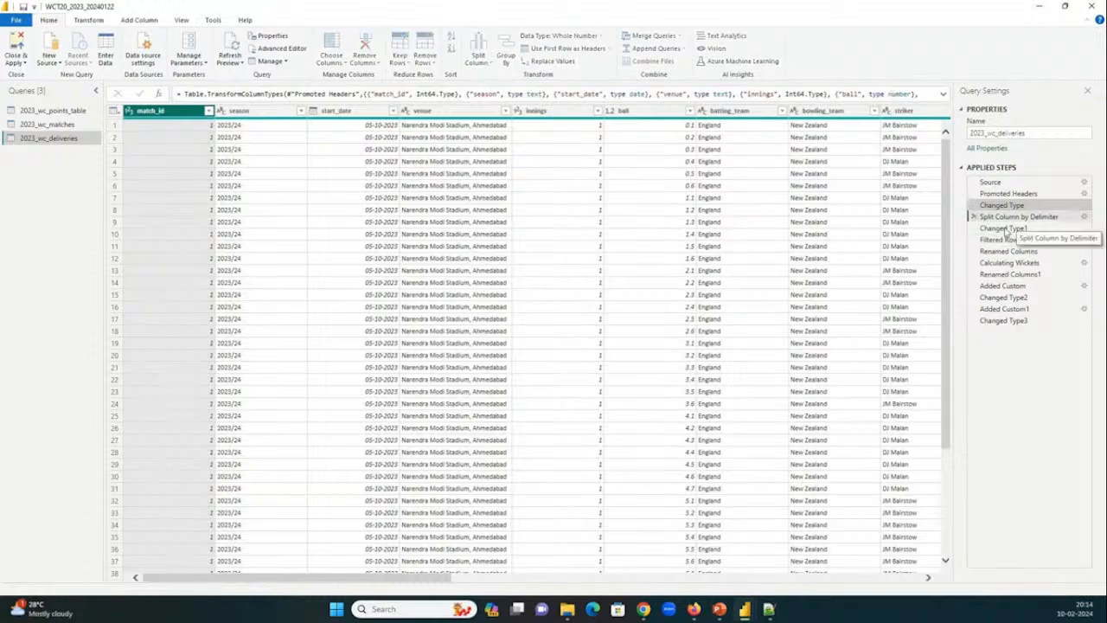
Inspect the applied steps of 2023_wc_deliveries one by one, from Split Column by Delimiter through Calculating Wickets to Added Custom1.
click(1005, 222)
click(1003, 229)
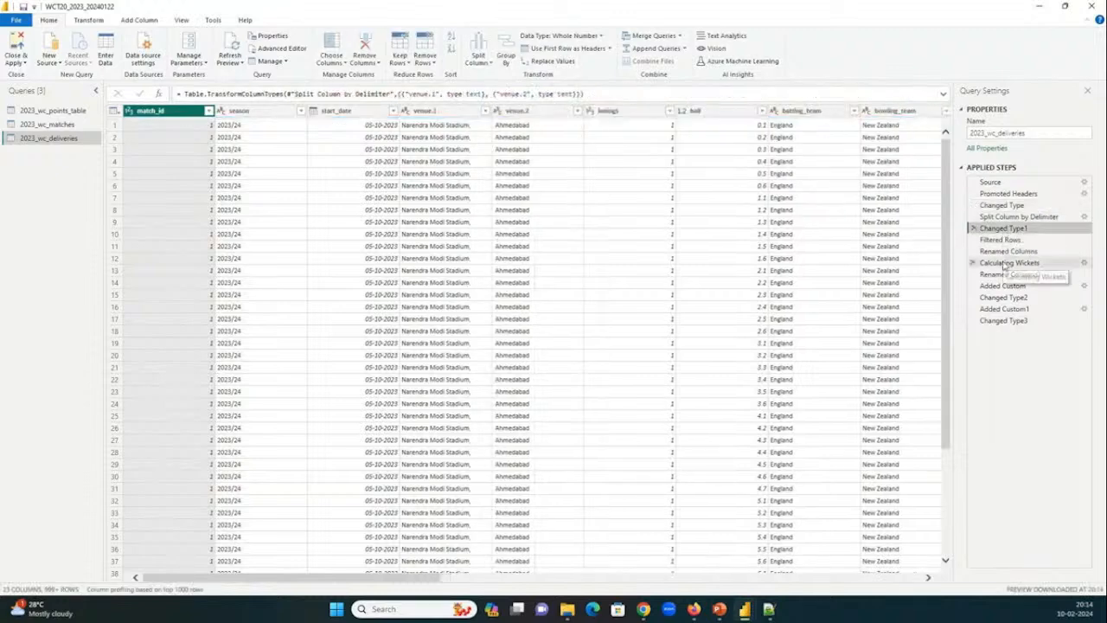
click(1001, 241)
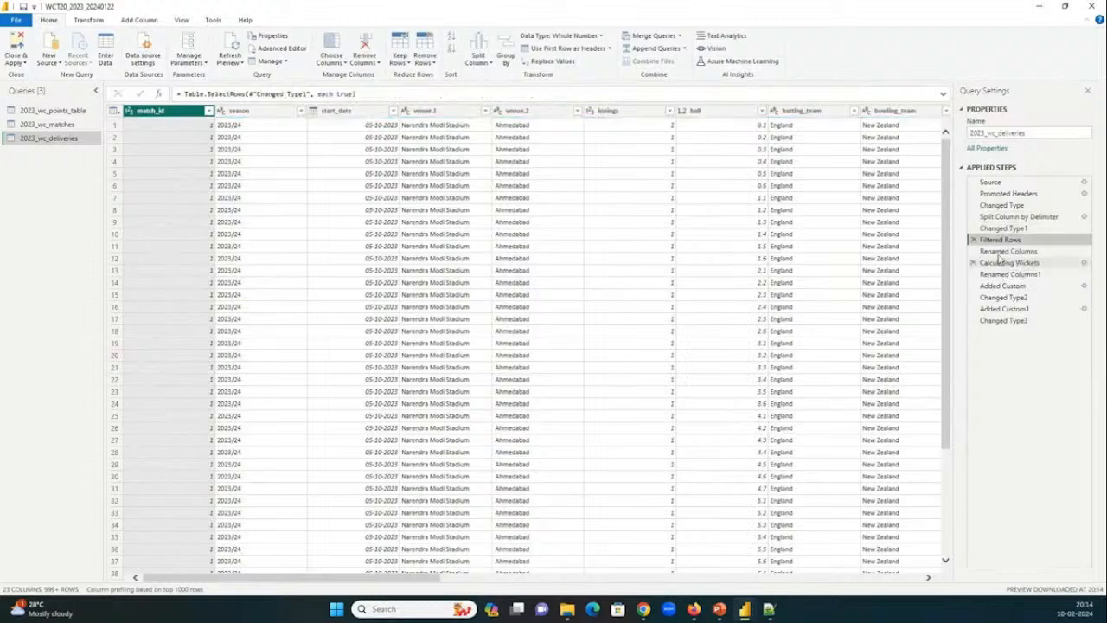
click(1003, 252)
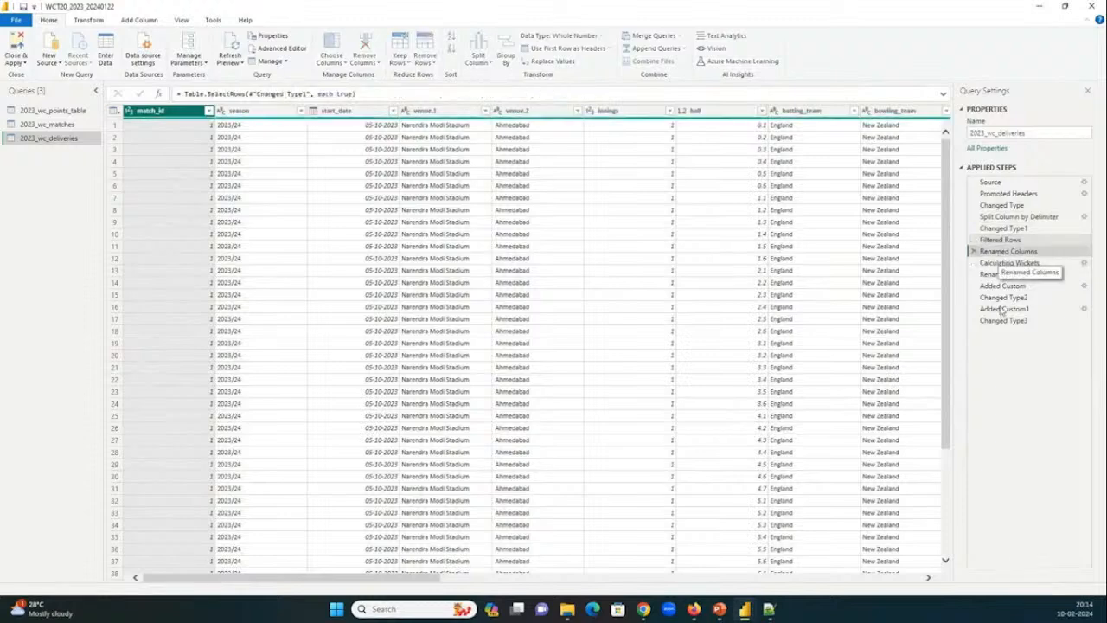
click(996, 264)
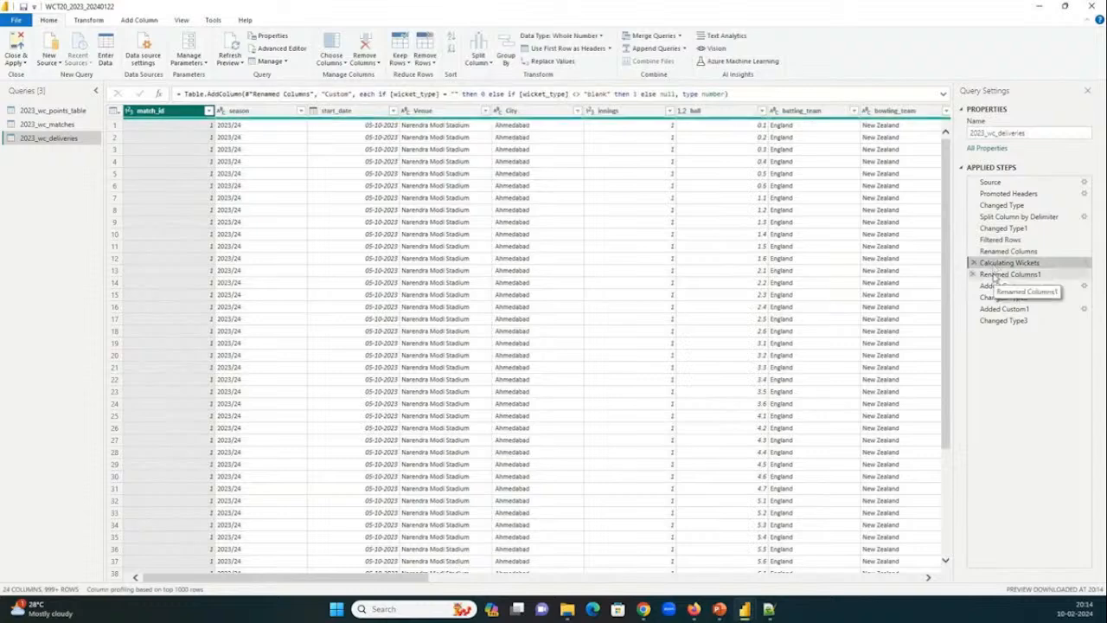
click(996, 275)
click(1000, 287)
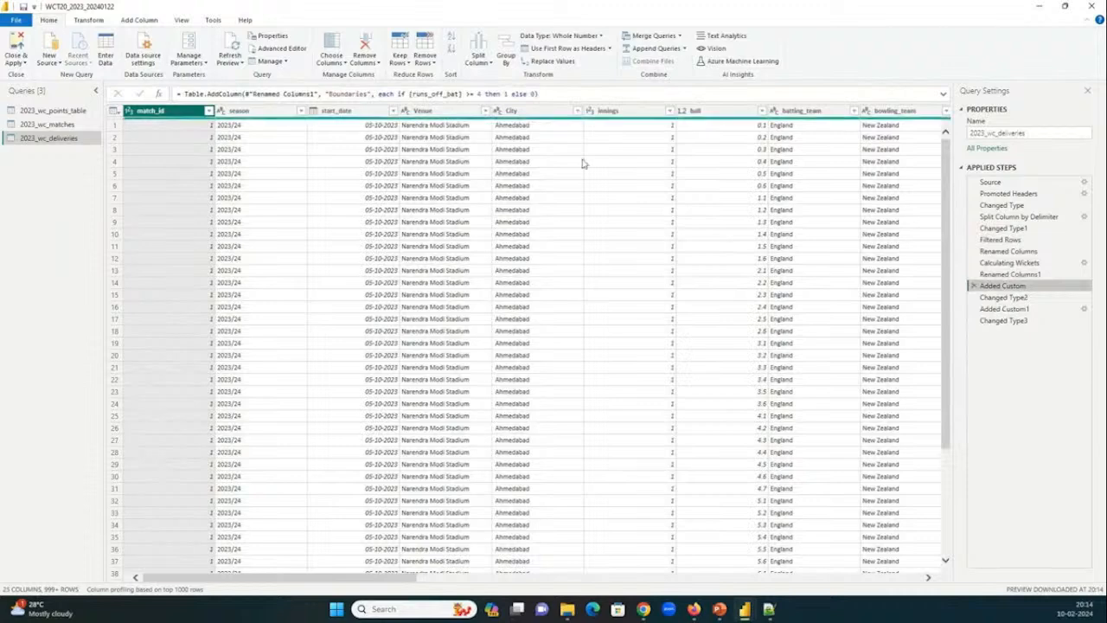
click(1004, 308)
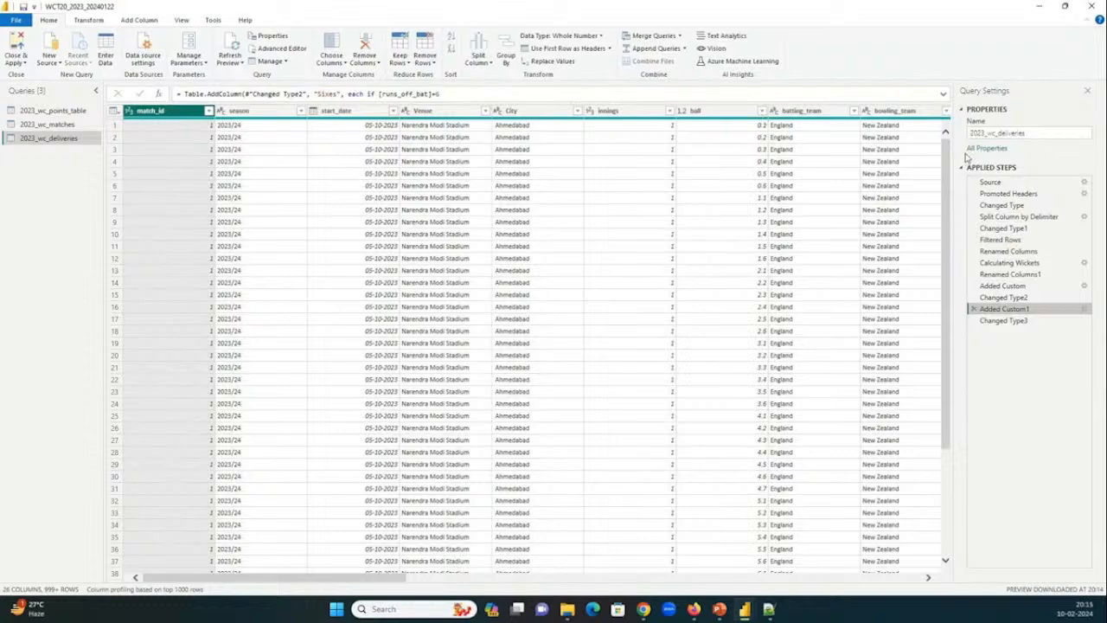
Minimize the Power Query Editor and switch to the GoTo meeting window in Chrome.
click(1046, 10)
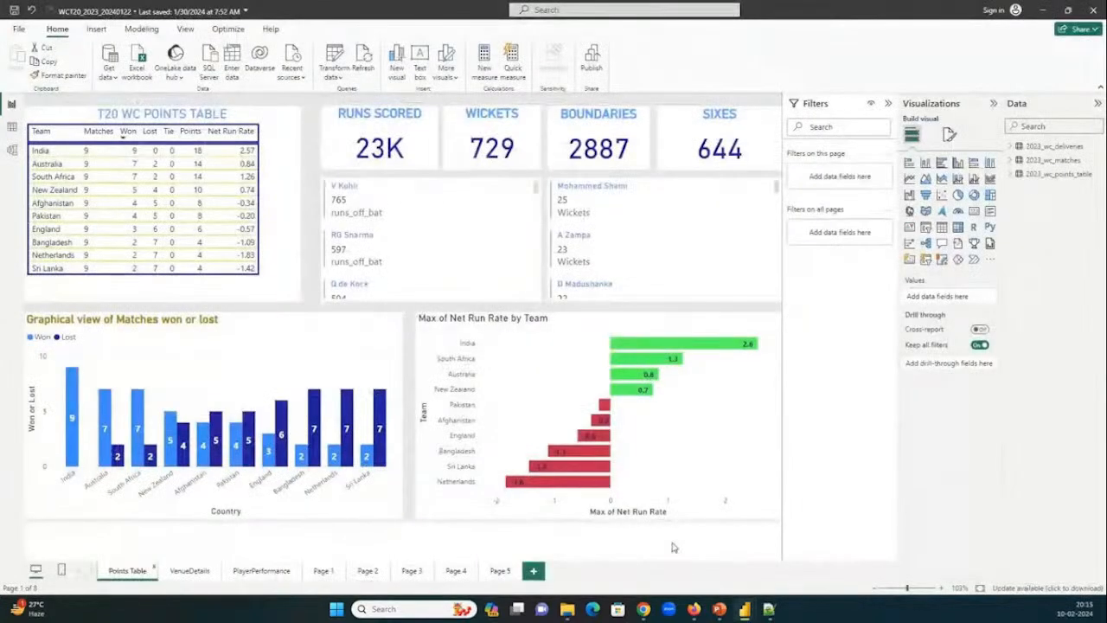
mouse_move(644, 609)
click(529, 550)
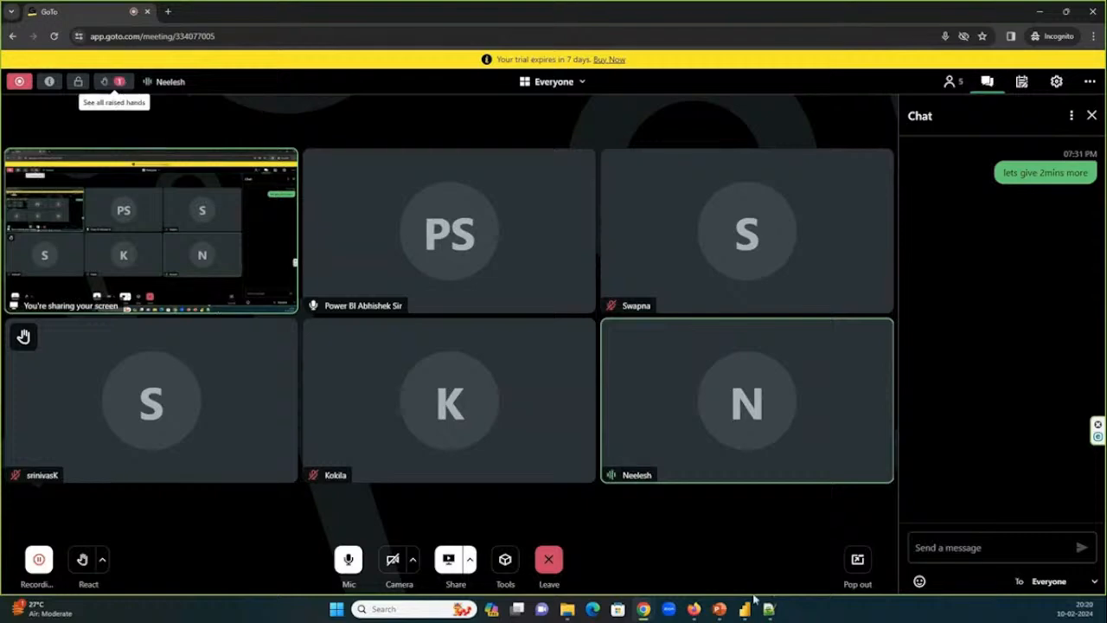
Switch back to the WCT20_2023_20240122 report and look through the bowlers' Wickets card on the Points Table page.
mouse_move(745, 609)
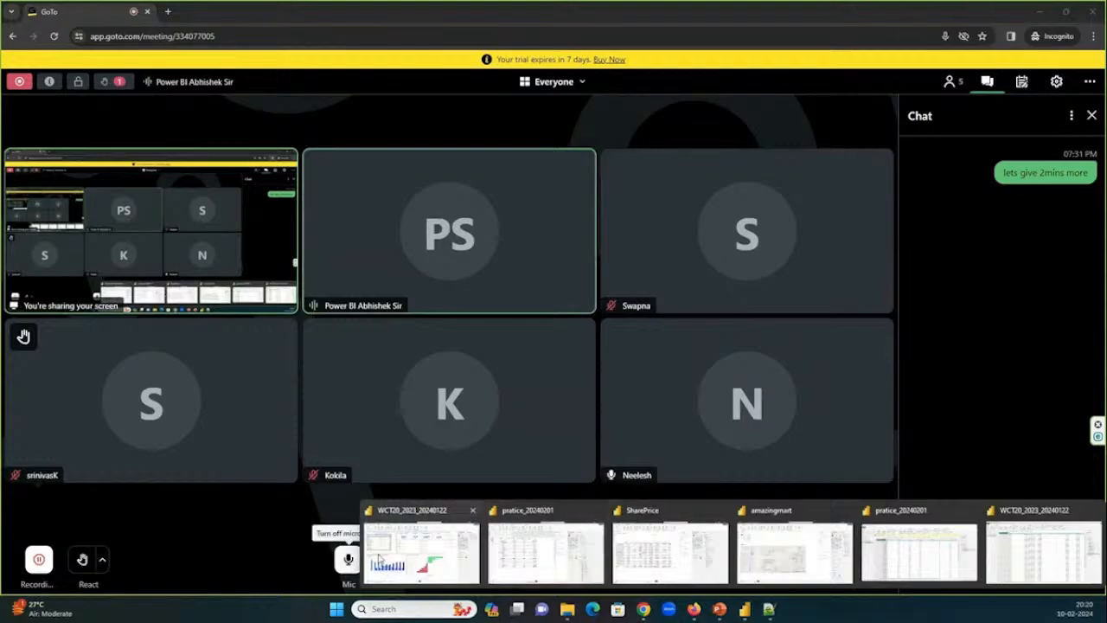
click(416, 541)
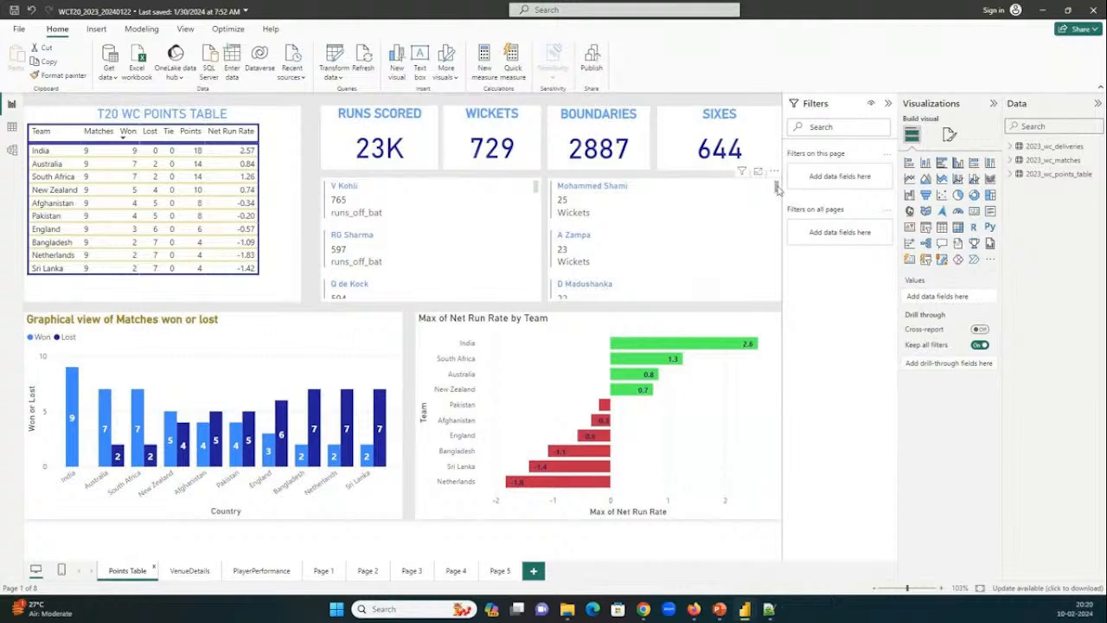
drag(777, 188, 776, 187)
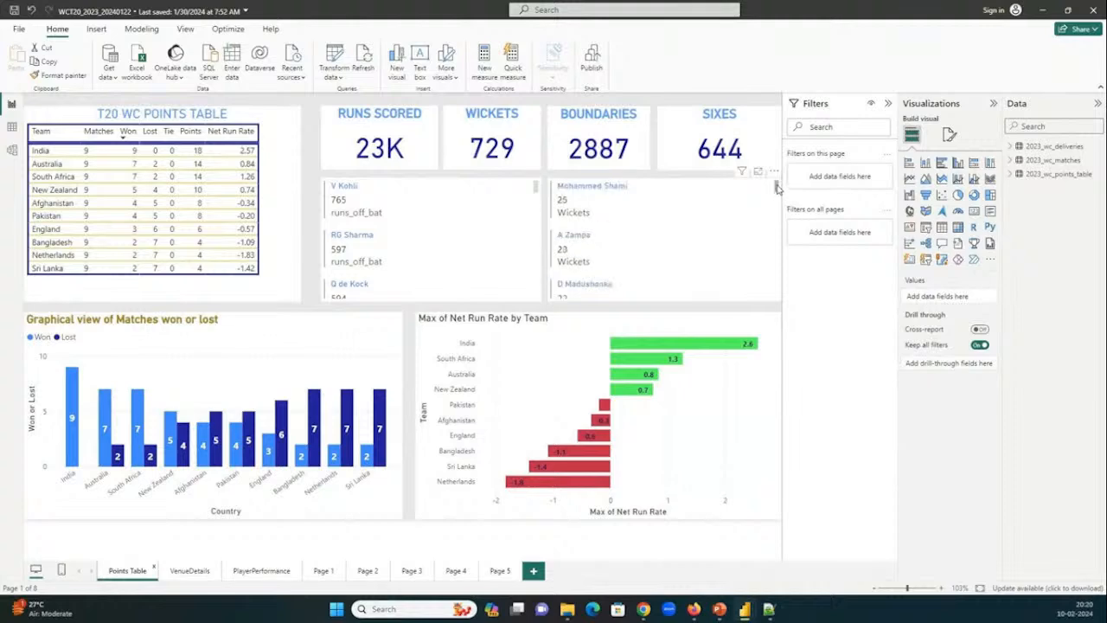
click(748, 223)
scroll(582, 236, down, 2)
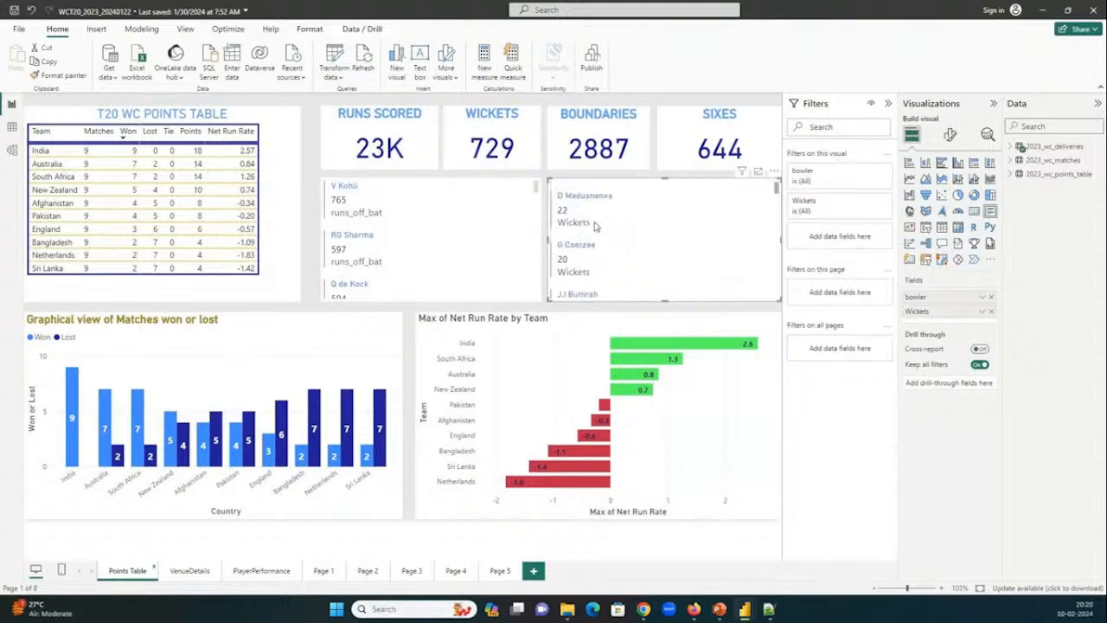
scroll(572, 232, down, 1)
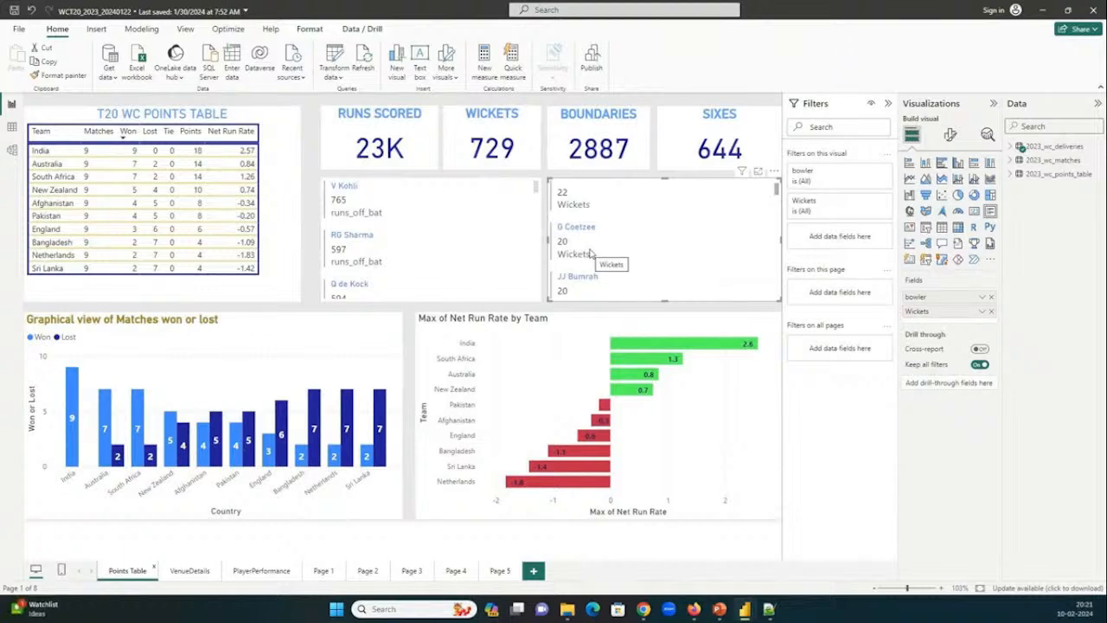
Browse the report's chart pages in reverse order, from Page 5 to Page 1.
click(499, 572)
click(438, 573)
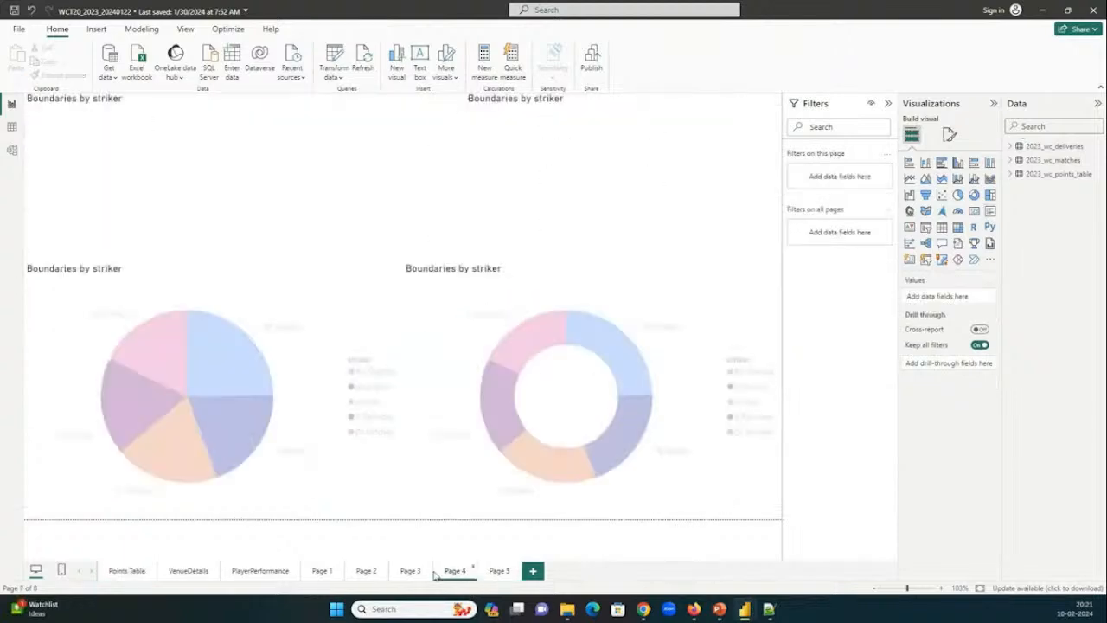
click(410, 572)
click(366, 573)
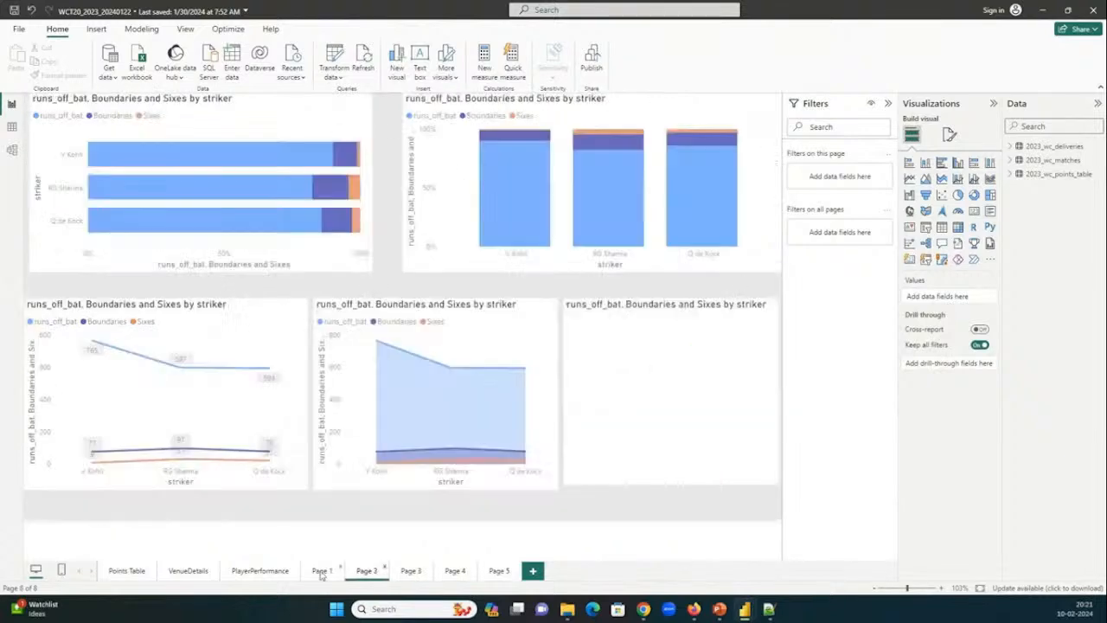
click(321, 572)
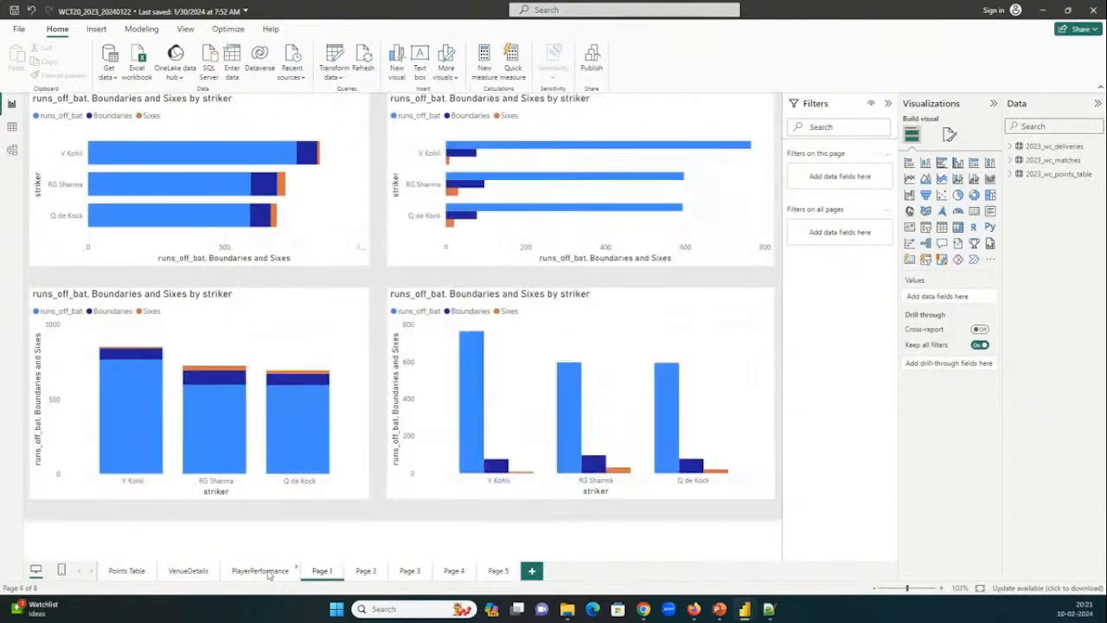
Open the PlayerPerformance page and filter its visuals to the England bowling team.
click(264, 573)
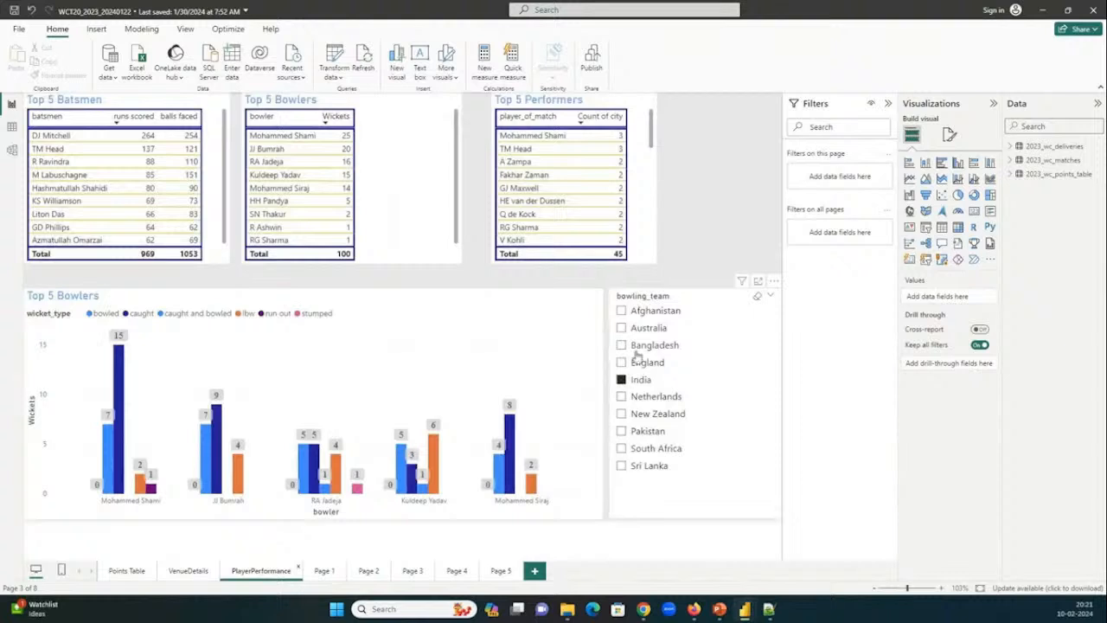
click(638, 361)
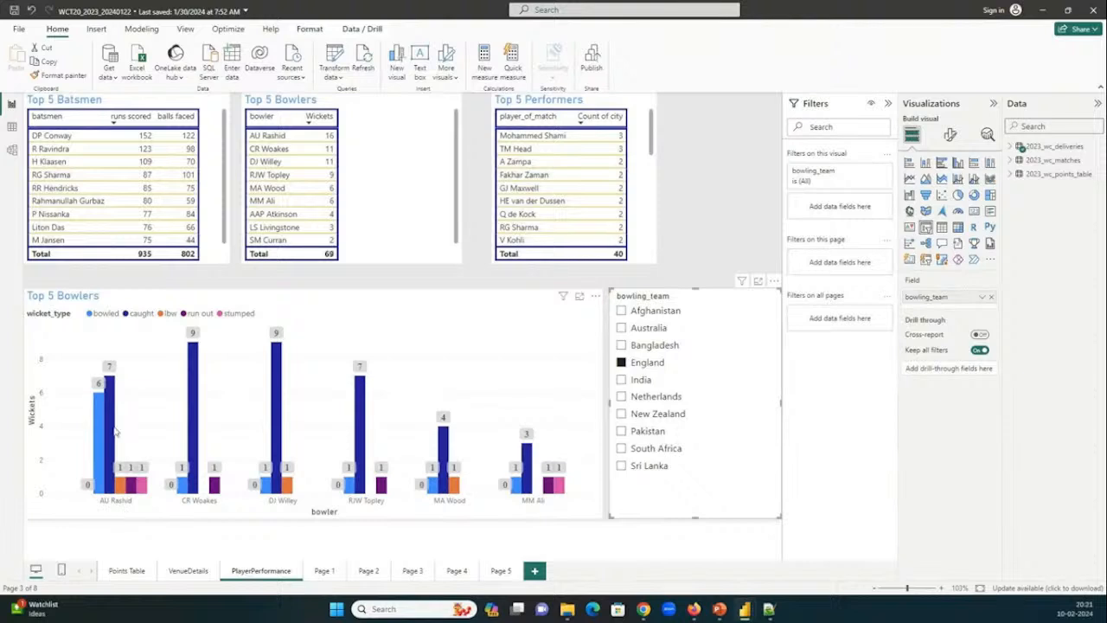
mouse_move(114, 393)
Alternate between the GoTo meeting in Chrome and the report's PlayerPerformance page.
mouse_move(643, 608)
click(536, 565)
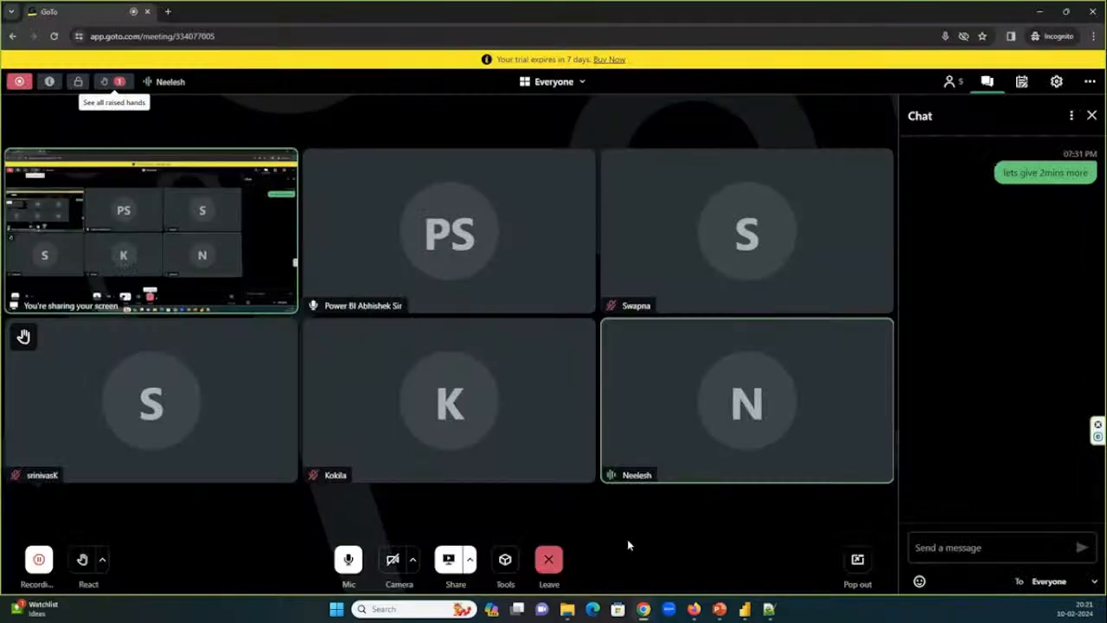
key(alt+Tab)
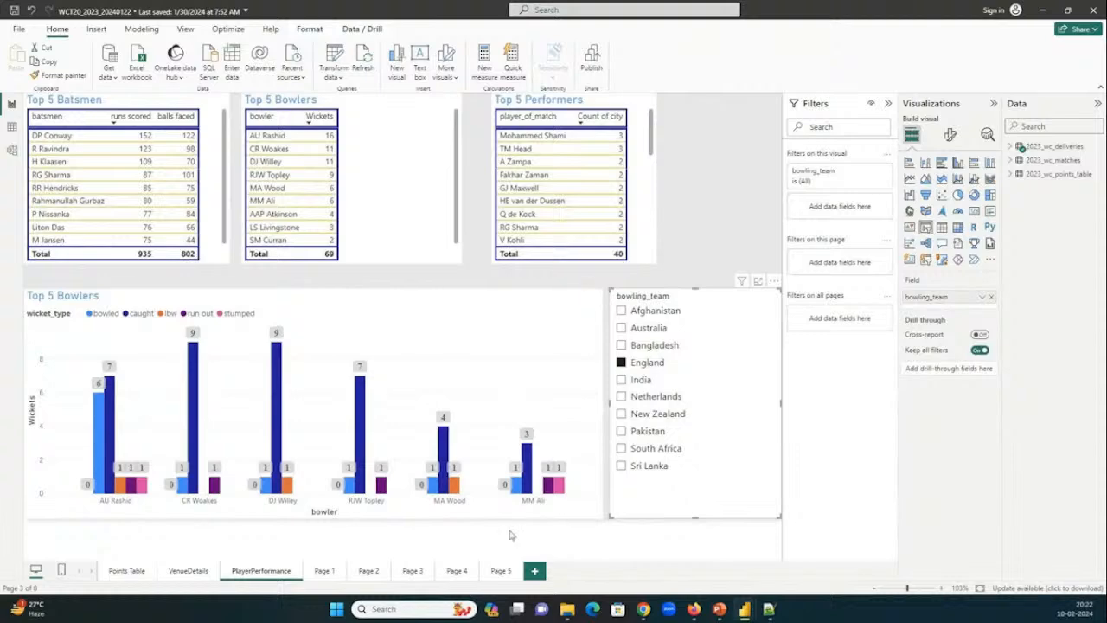
mouse_move(642, 608)
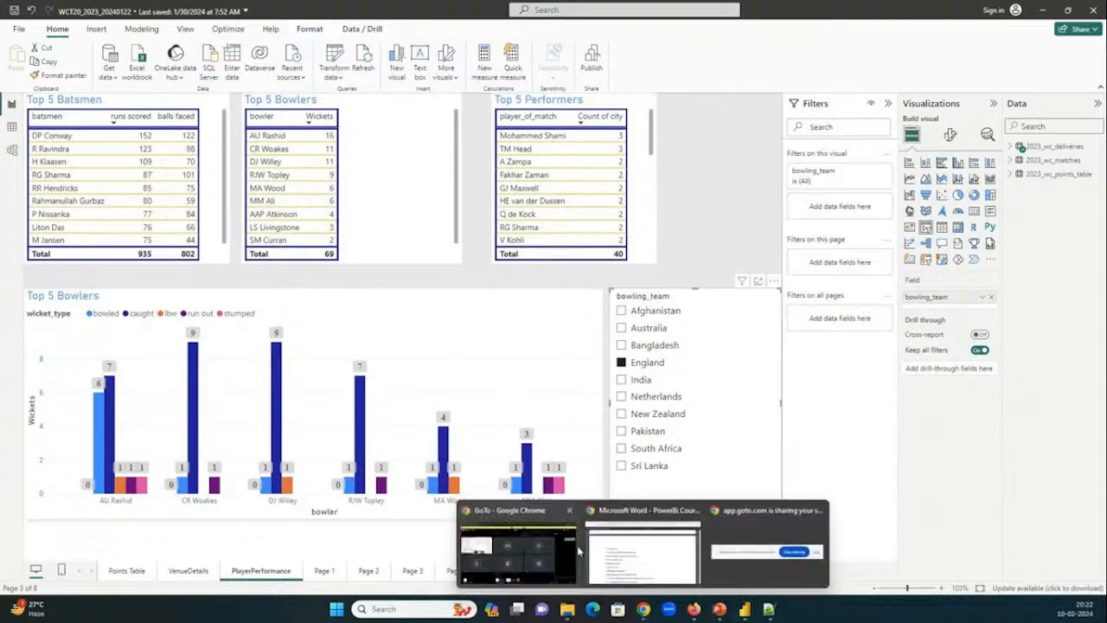
click(549, 571)
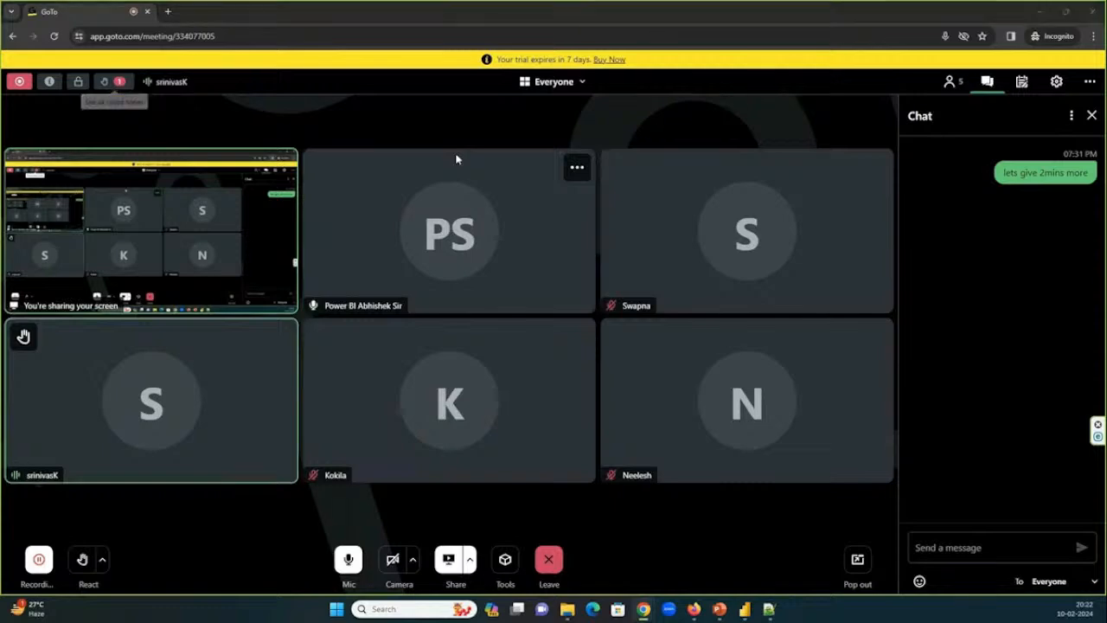
key(alt+Tab)
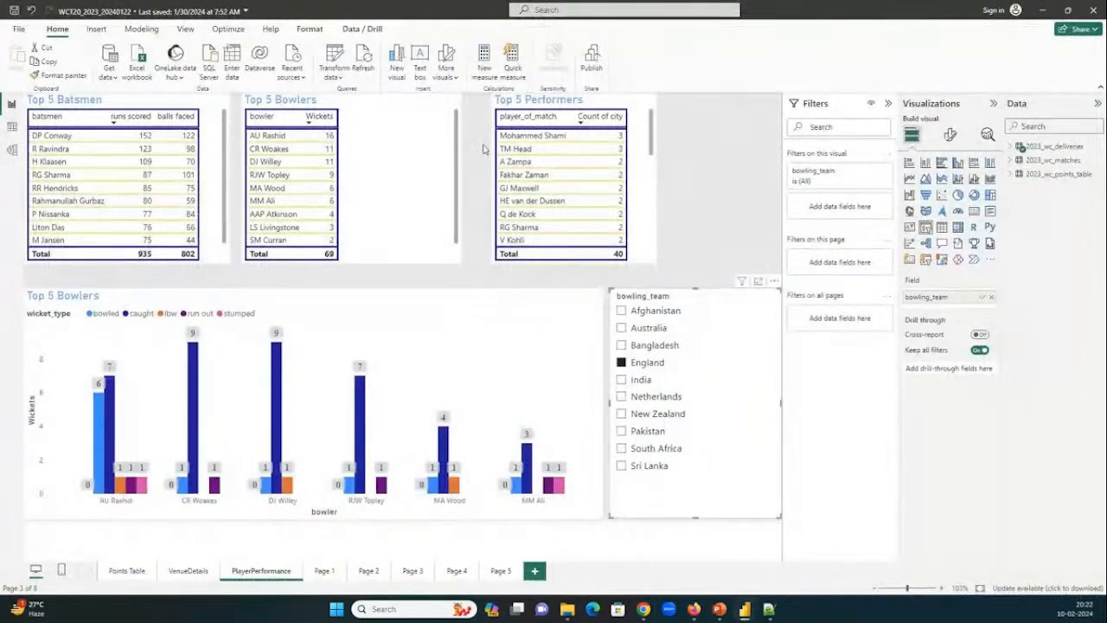
View the Power BI Services slide of the PowerBI_Basic_Intro presentation in PowerPoint and return to the PlayerPerformance page.
mouse_move(743, 611)
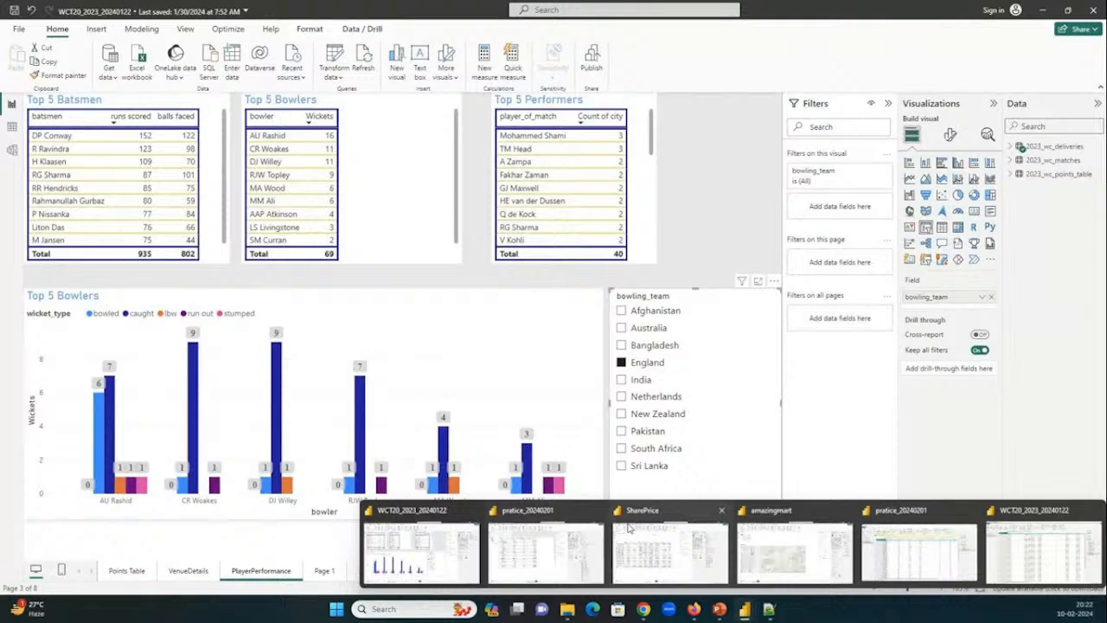
click(1081, 512)
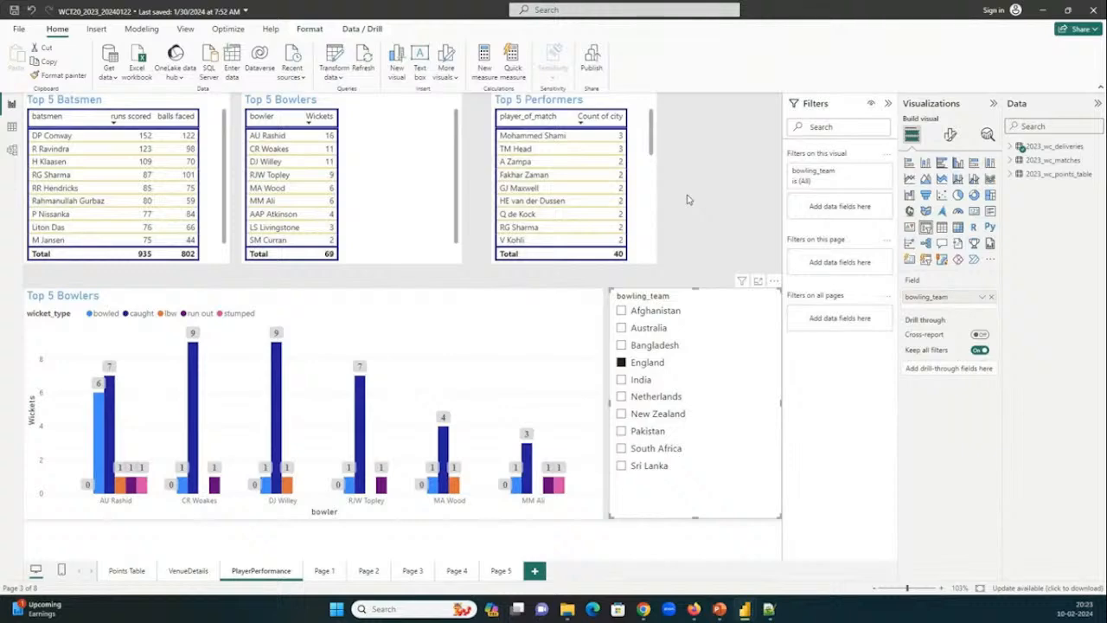
click(720, 610)
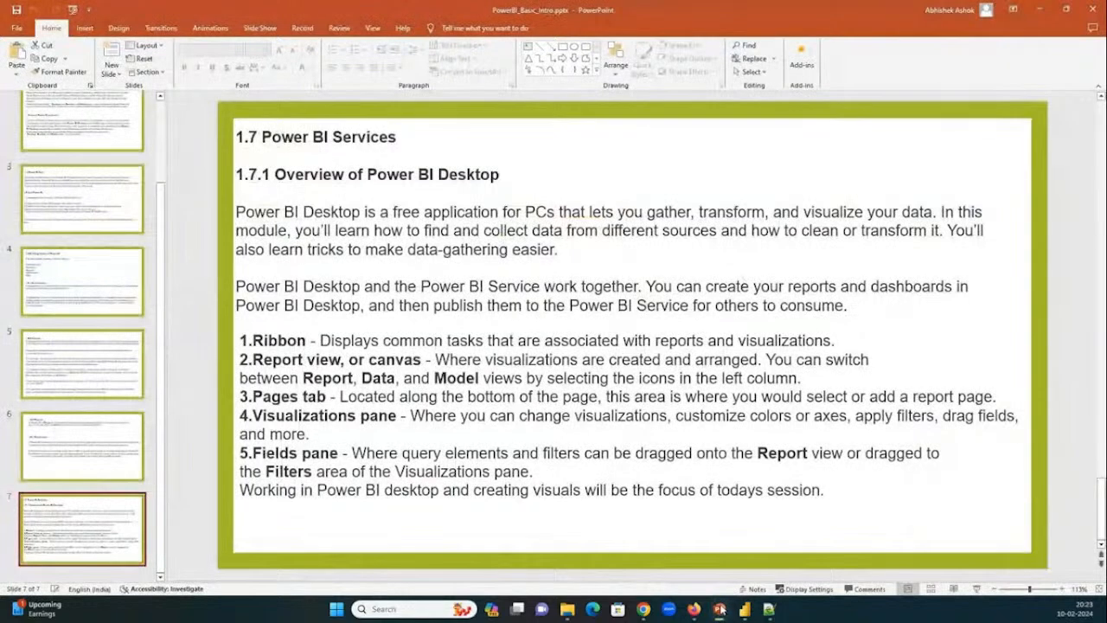
click(720, 610)
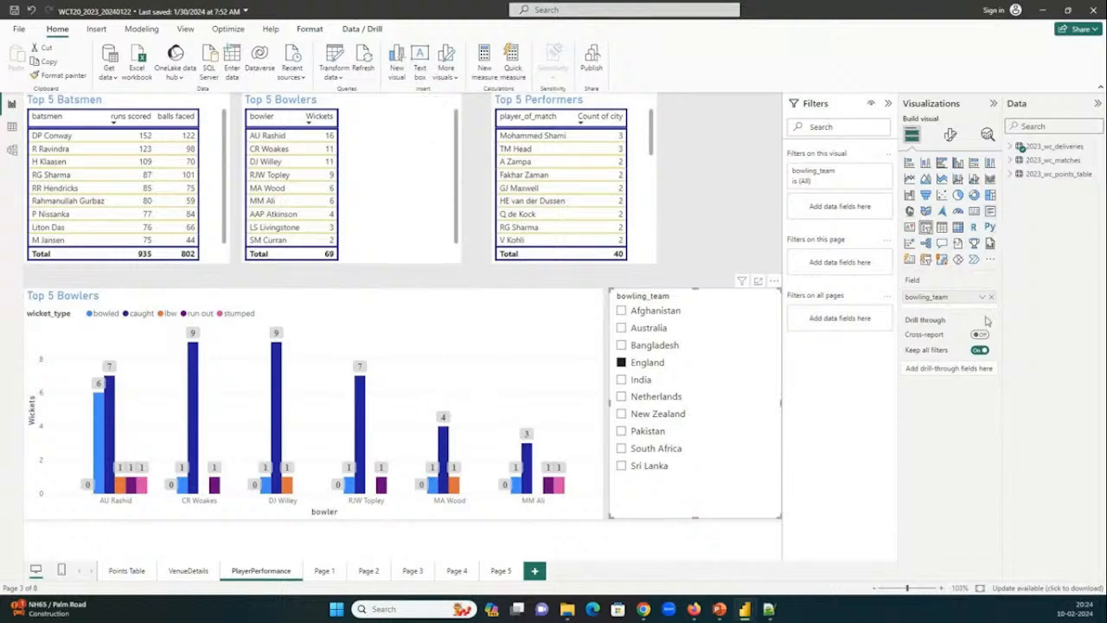
mouse_move(278, 385)
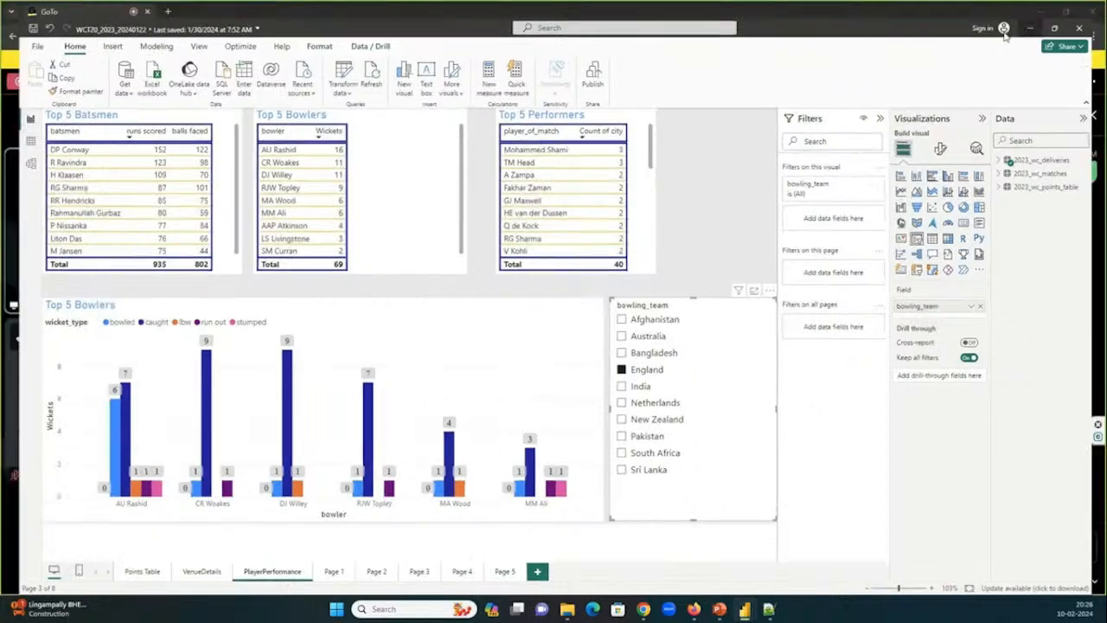
Minimize the report, search for "powerbi license" in a new tab of the course content's Chrome window, and open Microsoft's Power BI pricing page.
click(1040, 10)
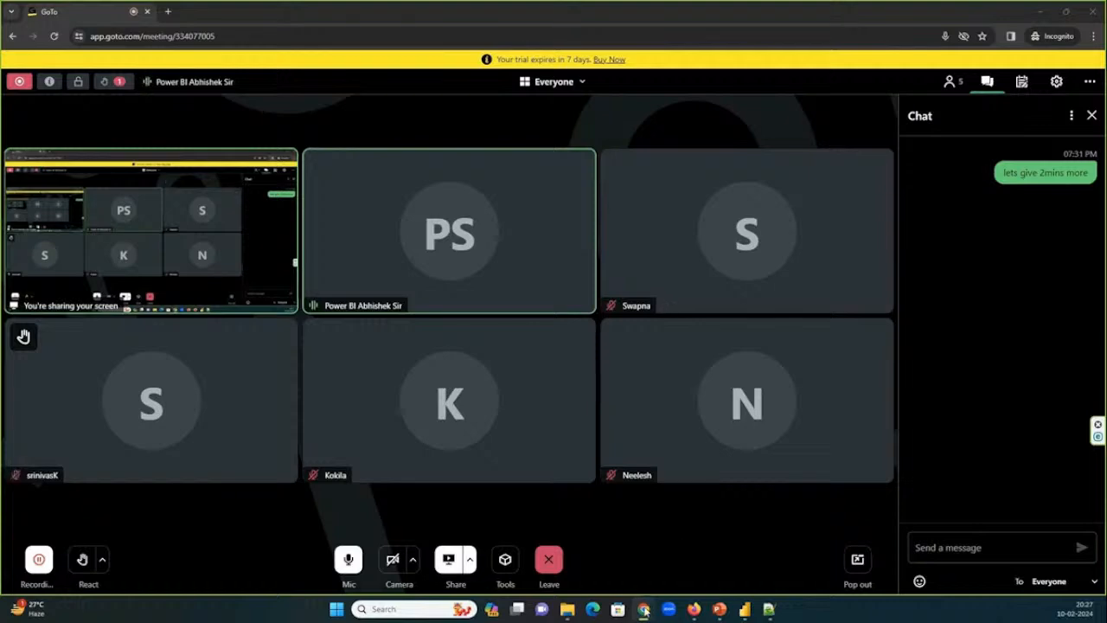
mouse_move(644, 609)
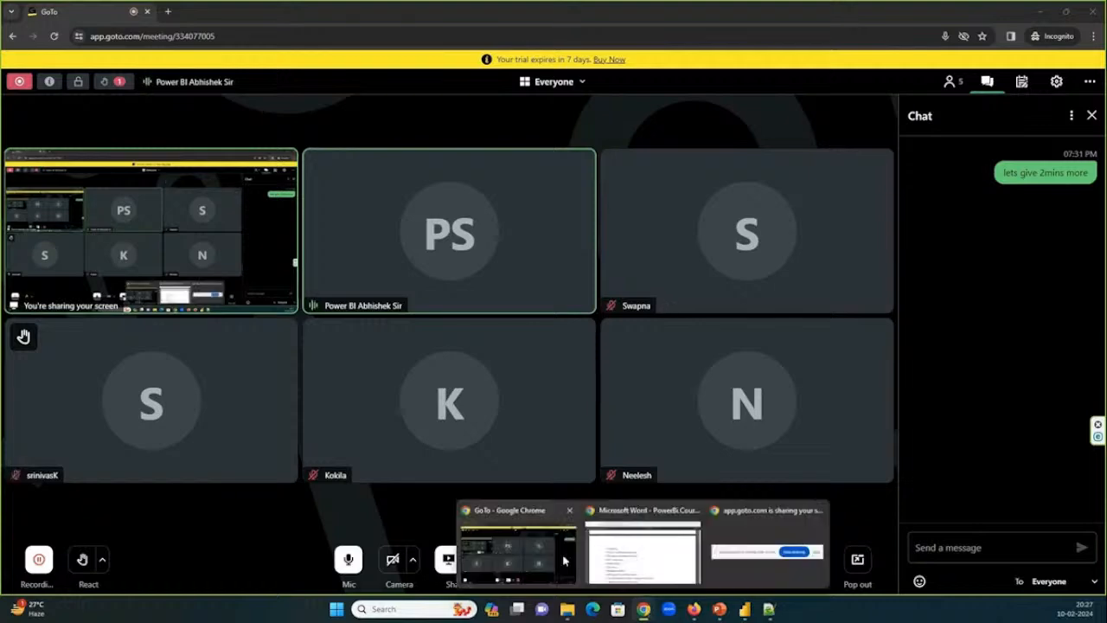
click(623, 563)
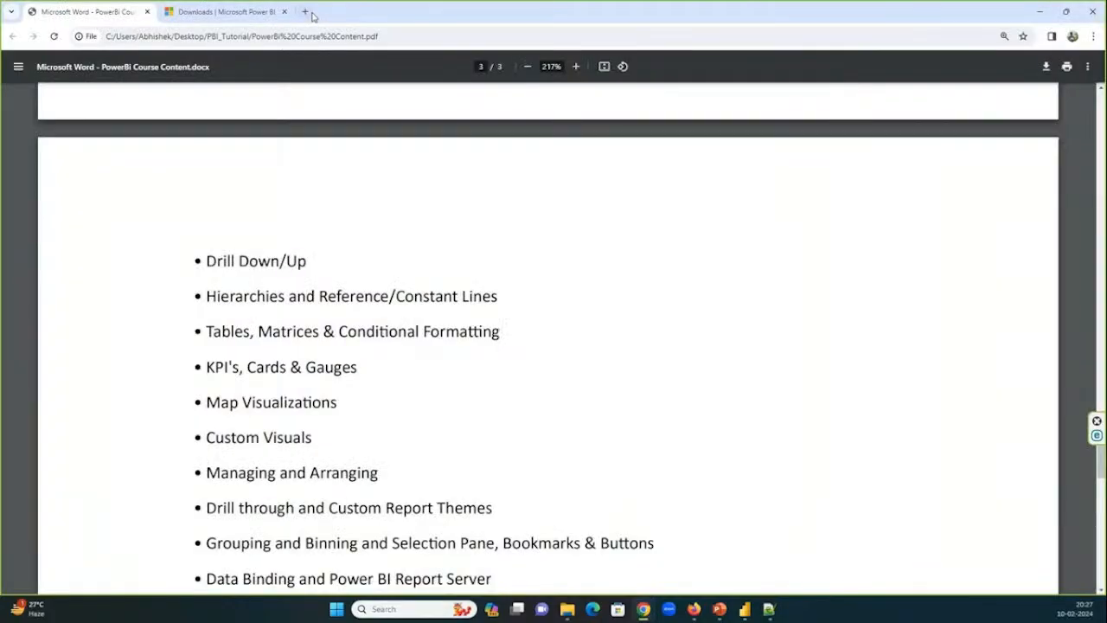
click(305, 11)
text(powerbi license)
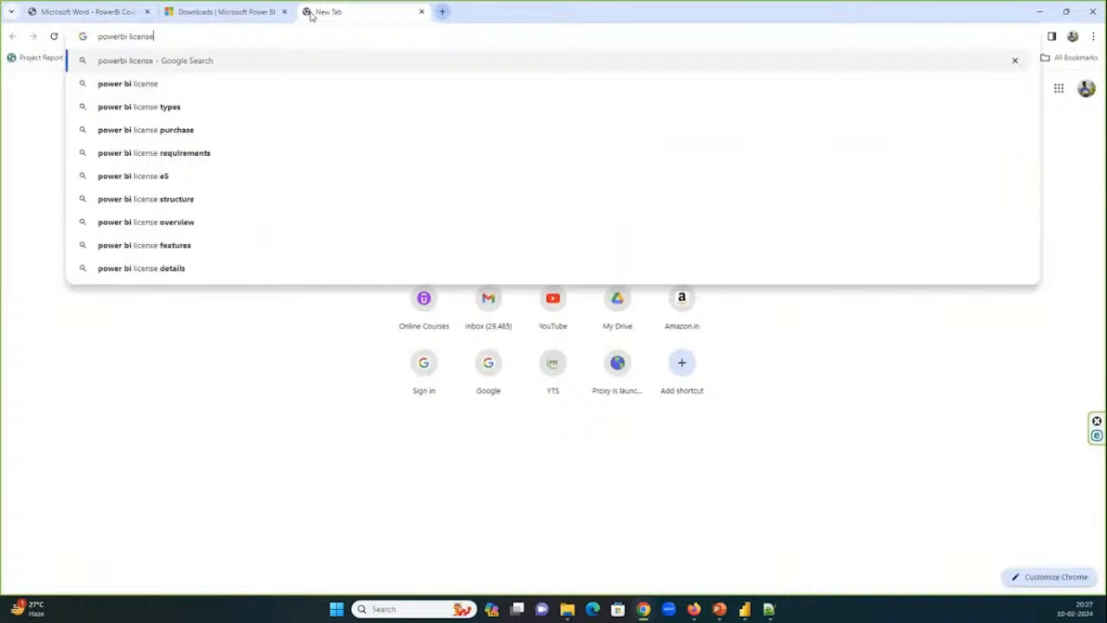
key(Return)
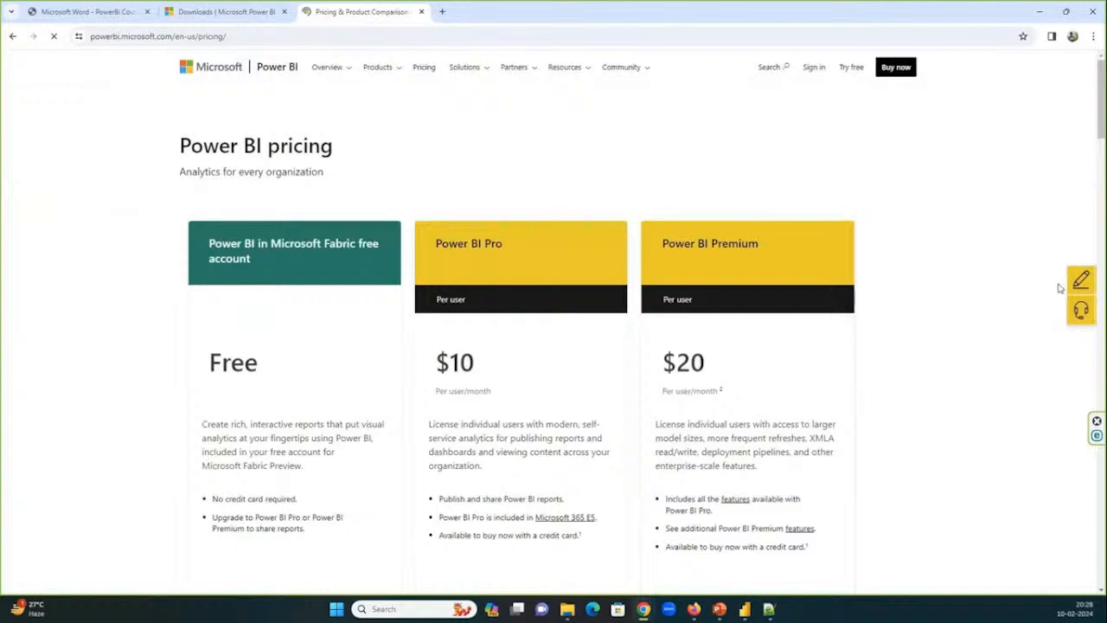
Examine the free, Pro, Premium and Microsoft Fabric plans on the Power BI pricing page.
scroll(968, 286, down, 5)
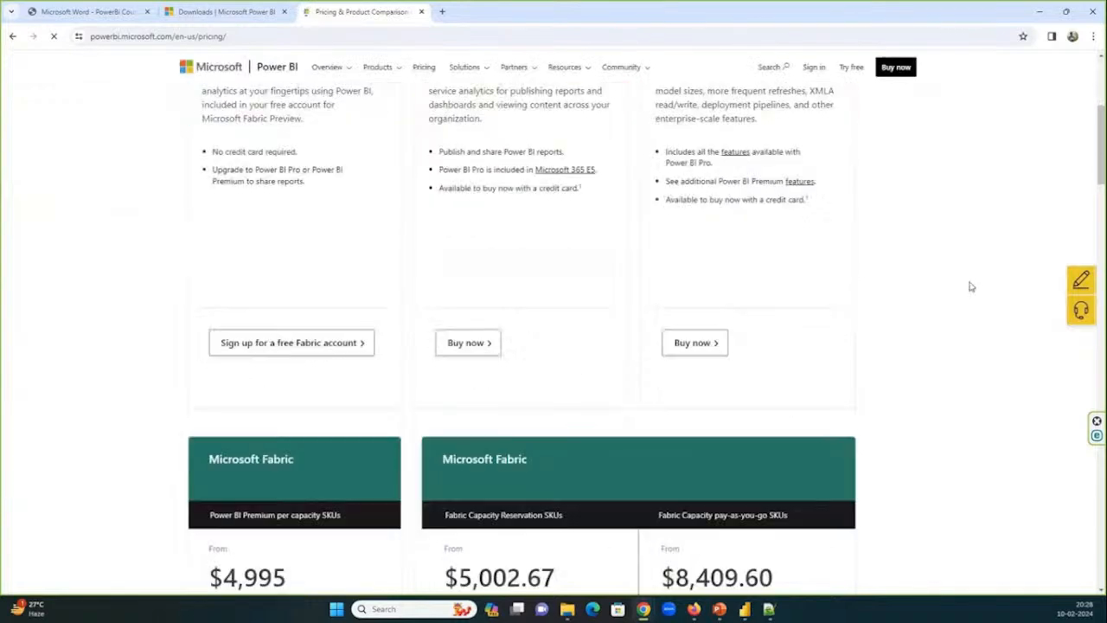
scroll(971, 286, down, 3)
scroll(970, 286, down, 1)
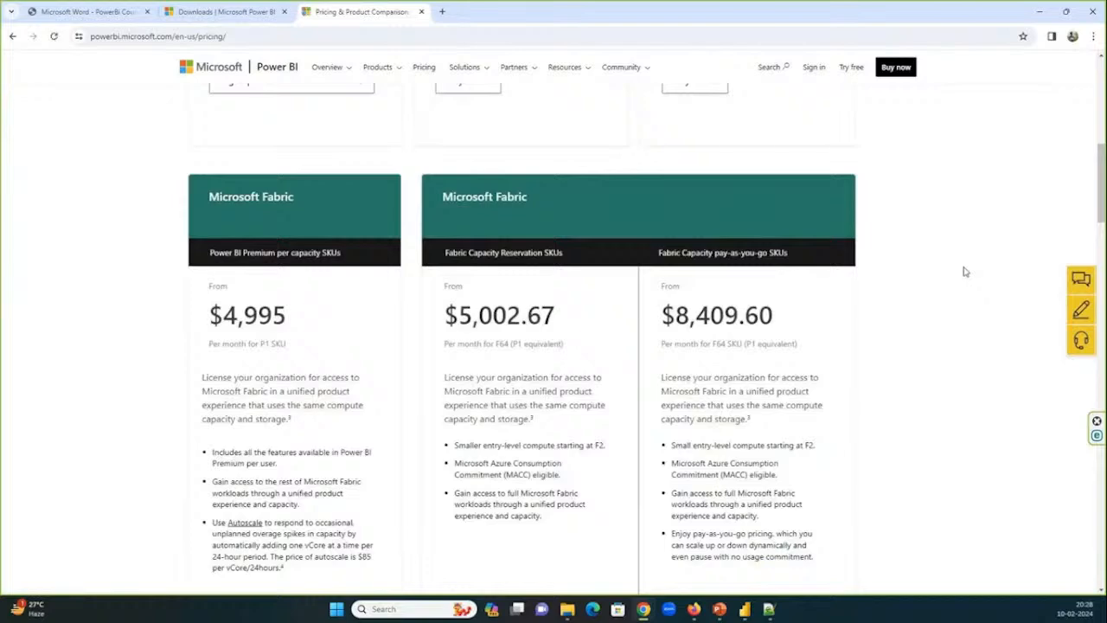
scroll(966, 272, up, 4)
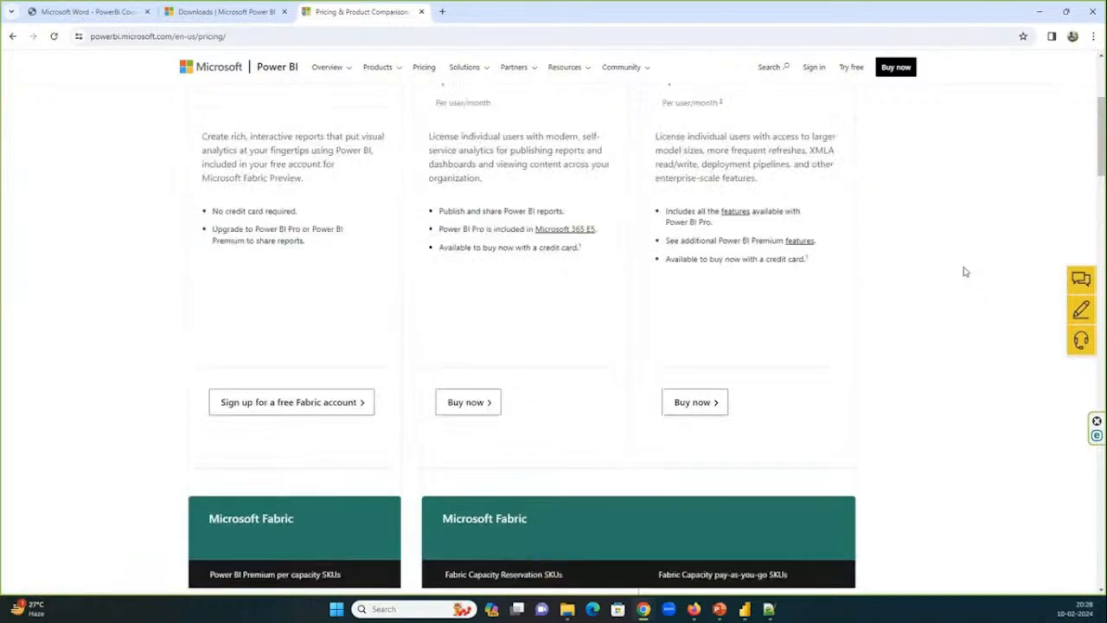
Review the per-user plans on the pricing page, briefly show the pratice_20240201 report in Power BI Desktop, and minimize it.
scroll(965, 272, up, 2)
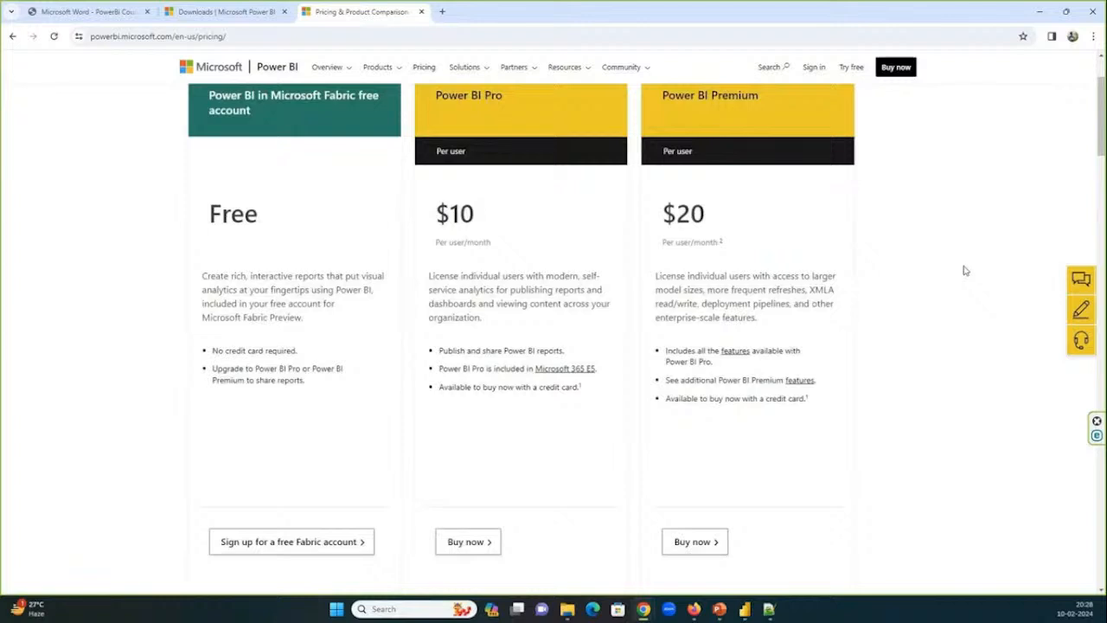
scroll(965, 271, up, 1)
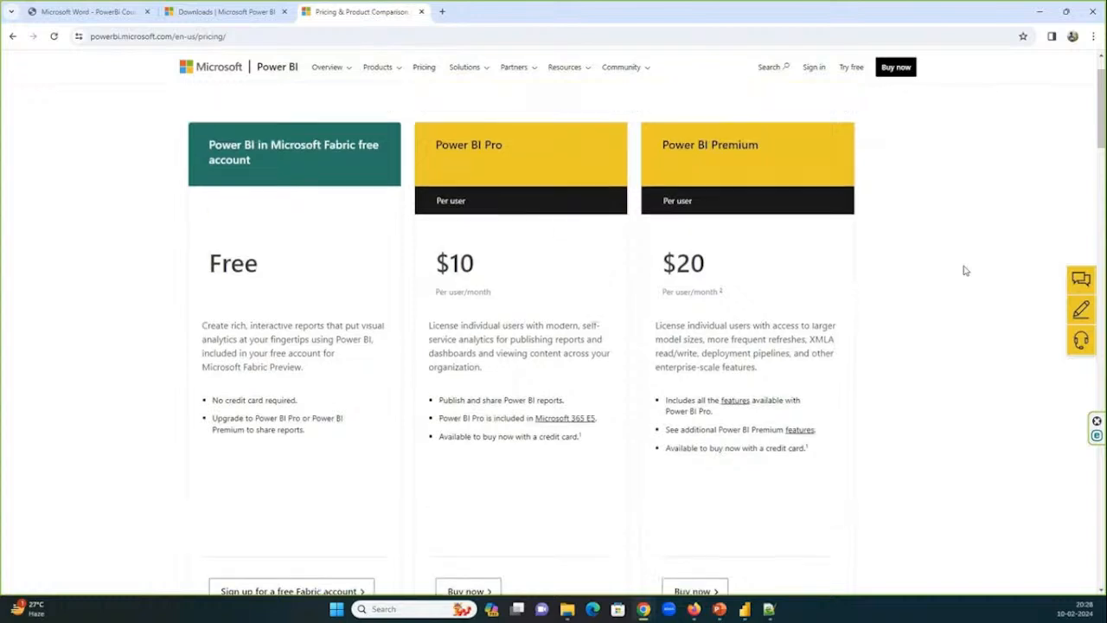
scroll(965, 271, up, 2)
scroll(208, 318, down, 1)
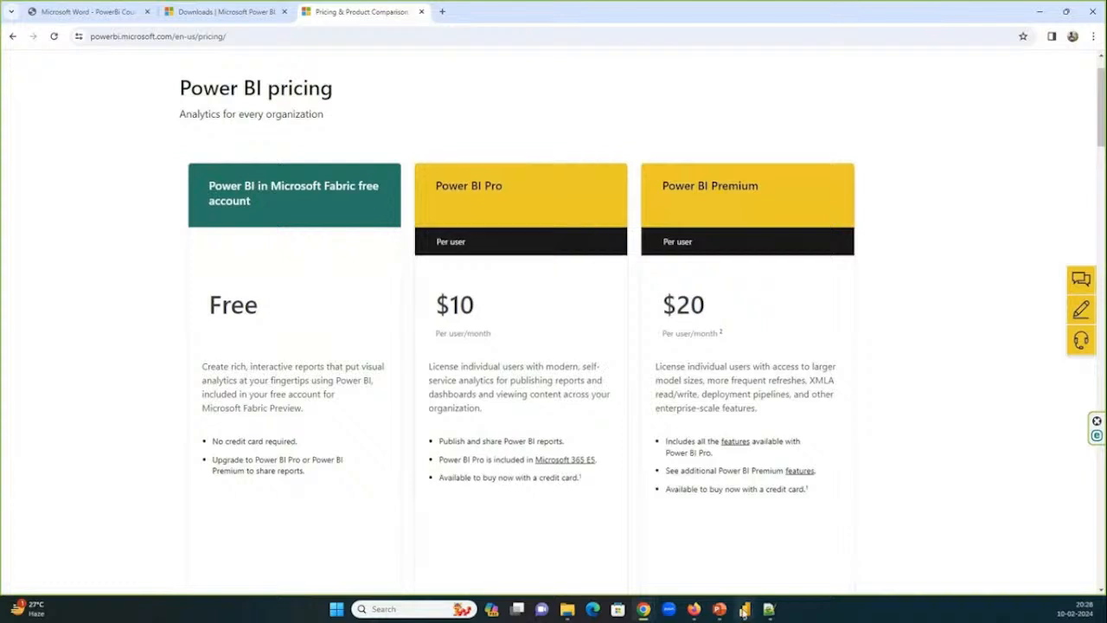
click(621, 540)
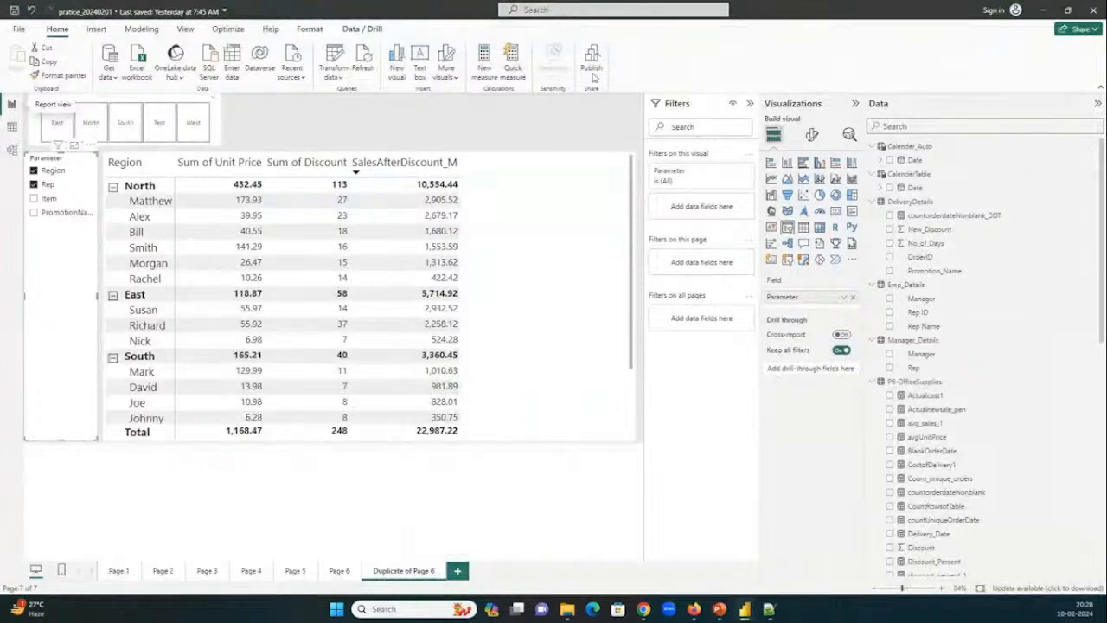
click(1043, 9)
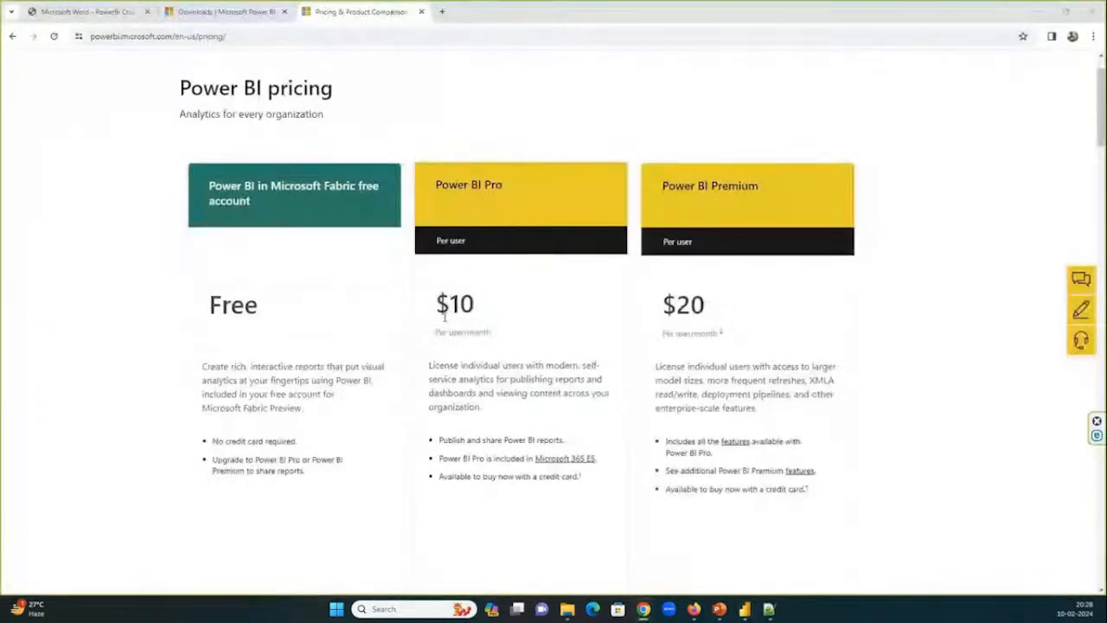
Examine the Microsoft Fabric capacity plans and highlight the Power BI Premium per capacity price.
scroll(682, 262, down, 3)
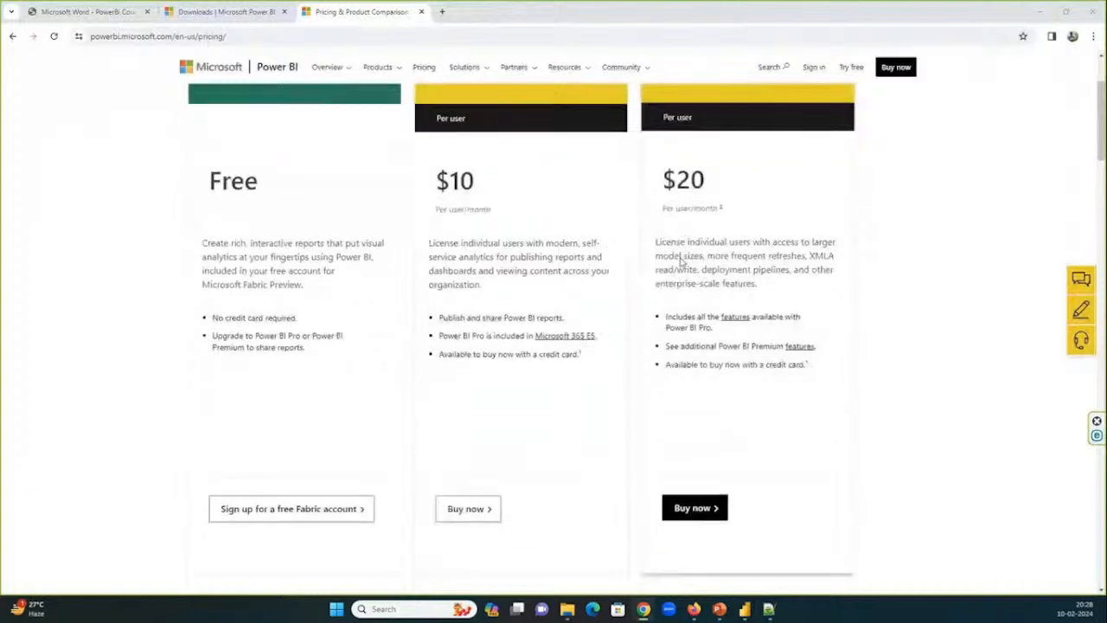
scroll(682, 262, down, 3)
scroll(681, 262, down, 3)
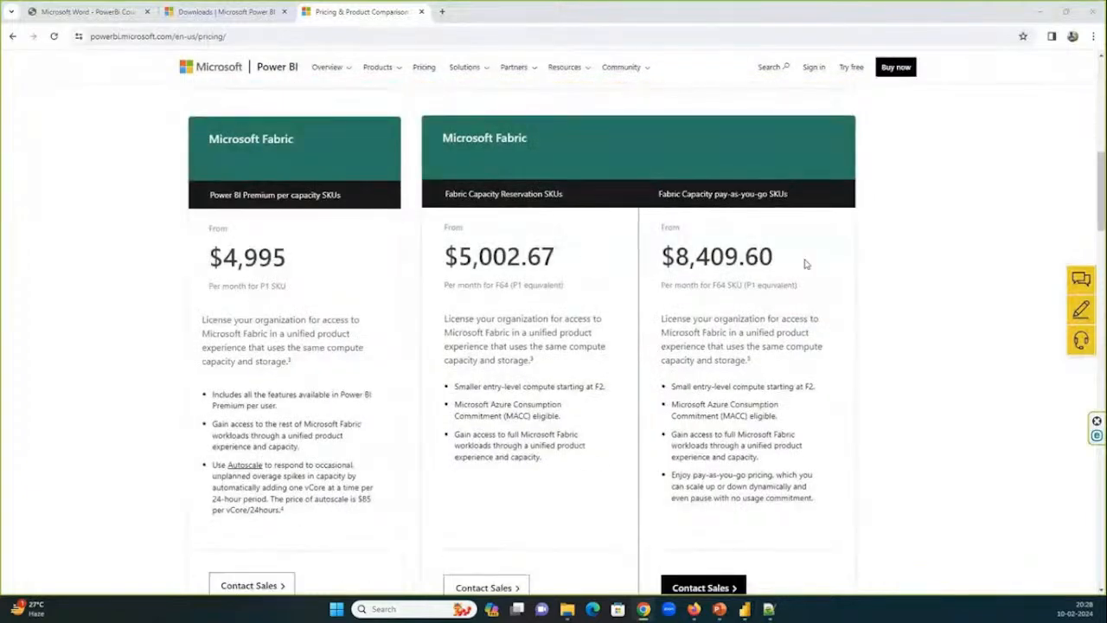
drag(804, 262, 361, 283)
click(499, 259)
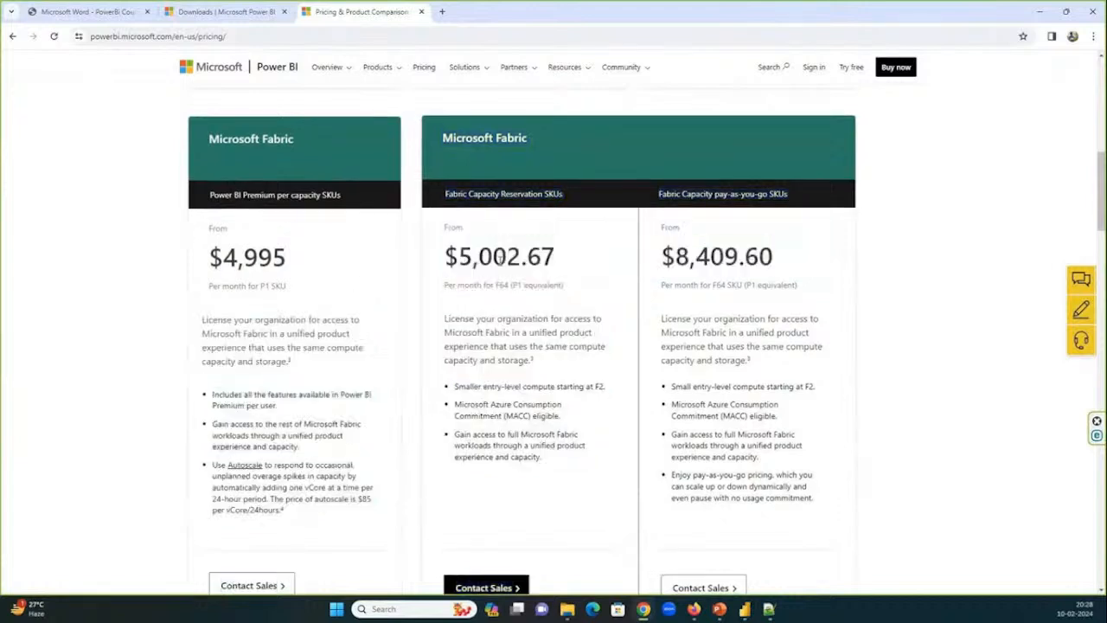
double_click(273, 257)
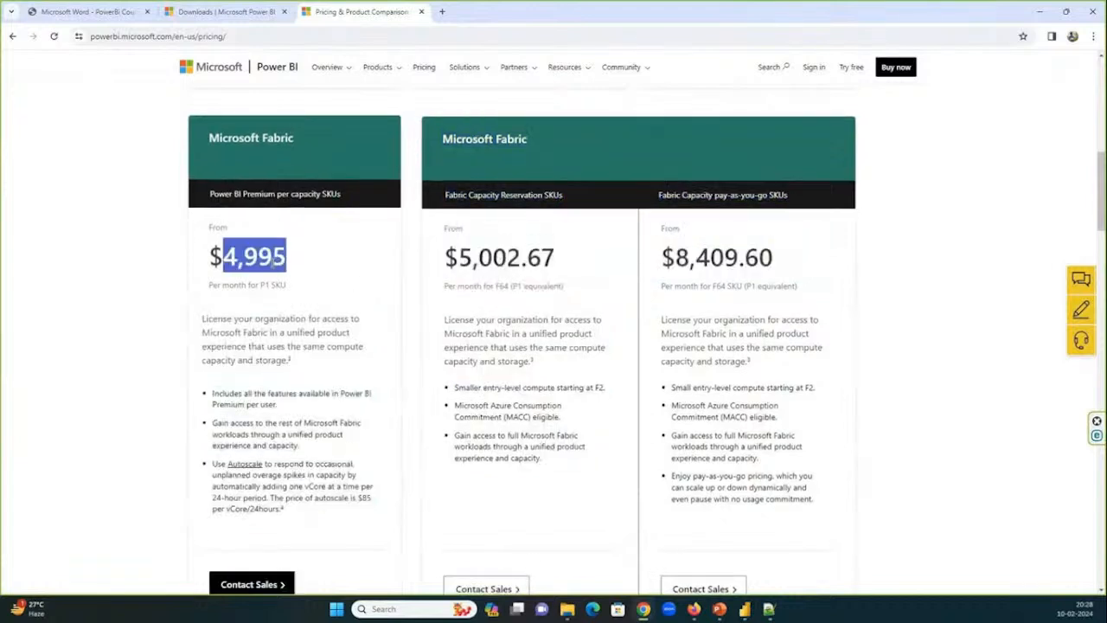
scroll(259, 260, down, 1)
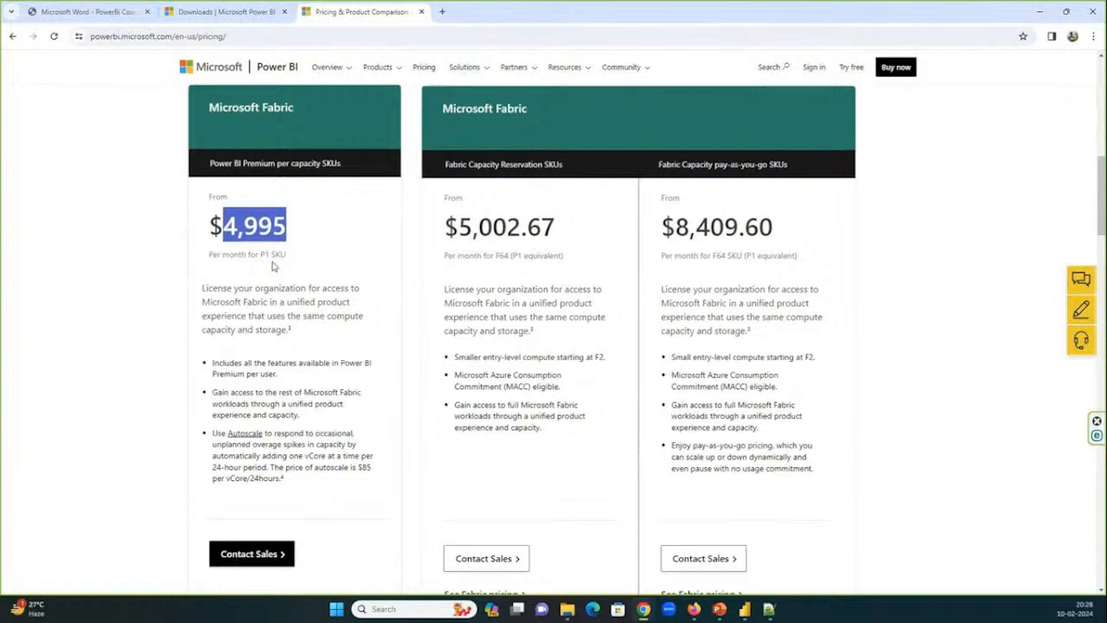
Return to the per-user plans, highlight the Power BI Pro price and review what the Pro plan includes.
scroll(314, 262, up, 1)
scroll(315, 262, up, 6)
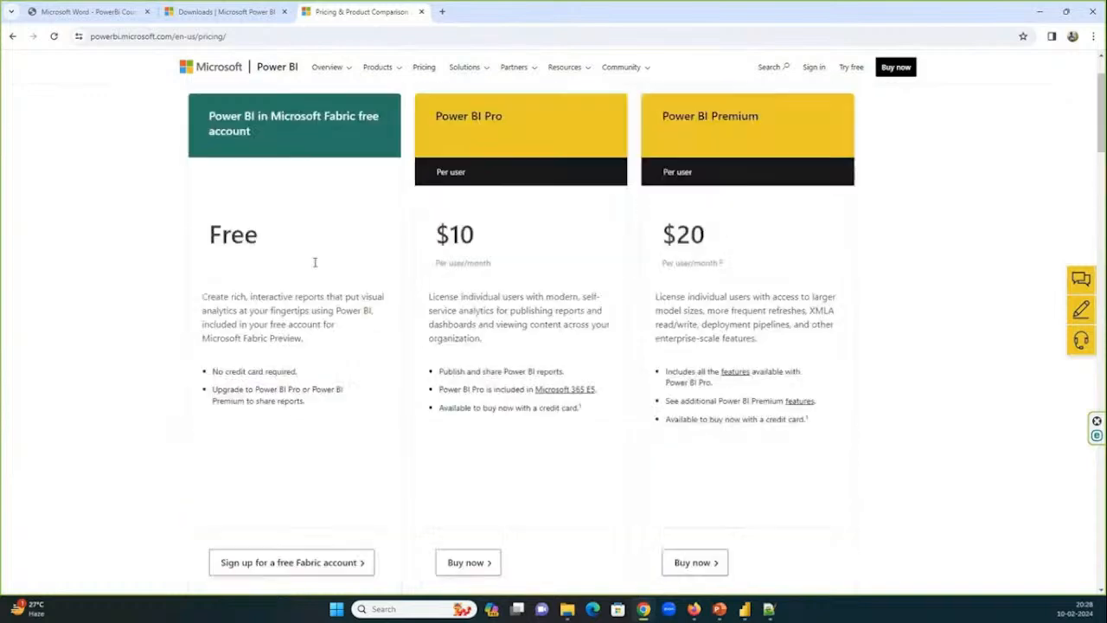
scroll(315, 262, up, 1)
double_click(461, 303)
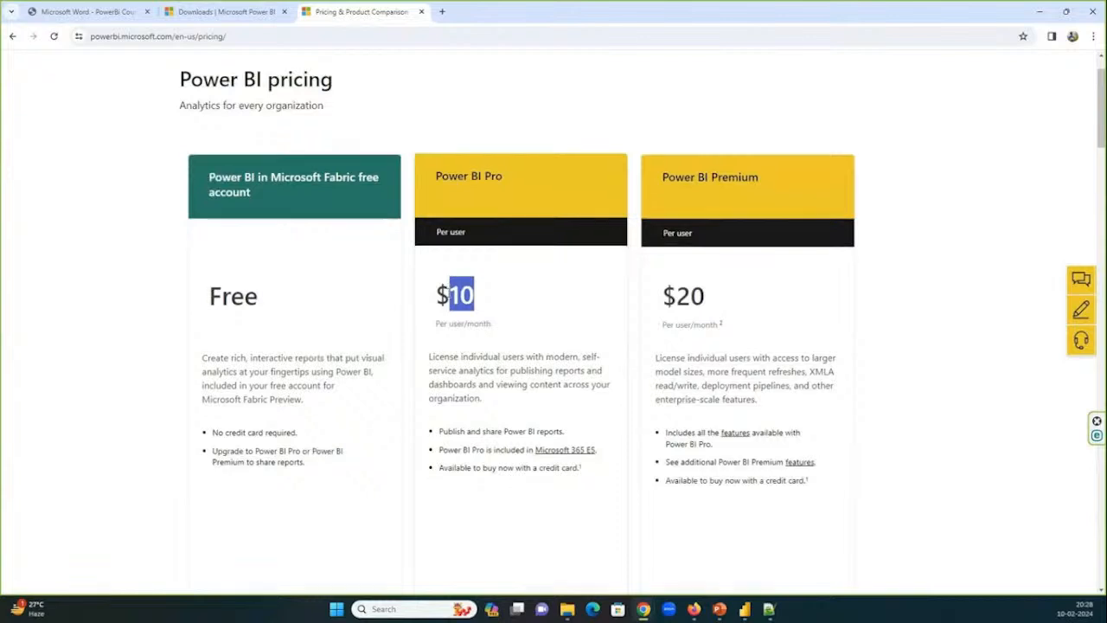
scroll(448, 295, down, 2)
scroll(449, 293, down, 1)
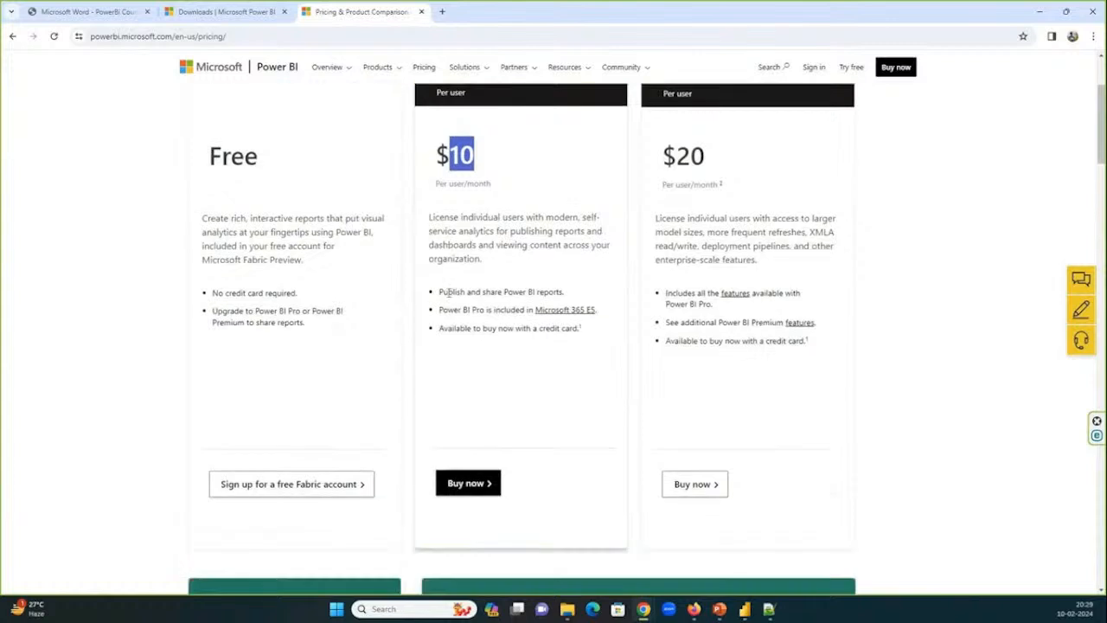
scroll(448, 292, up, 1)
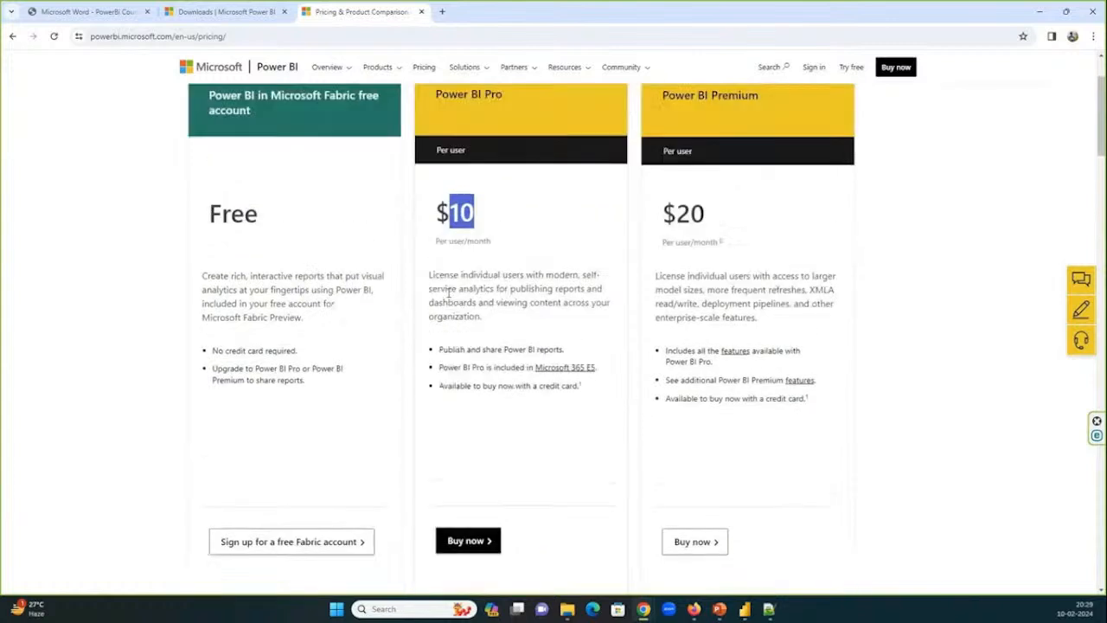
scroll(448, 293, up, 1)
scroll(448, 293, up, 1)
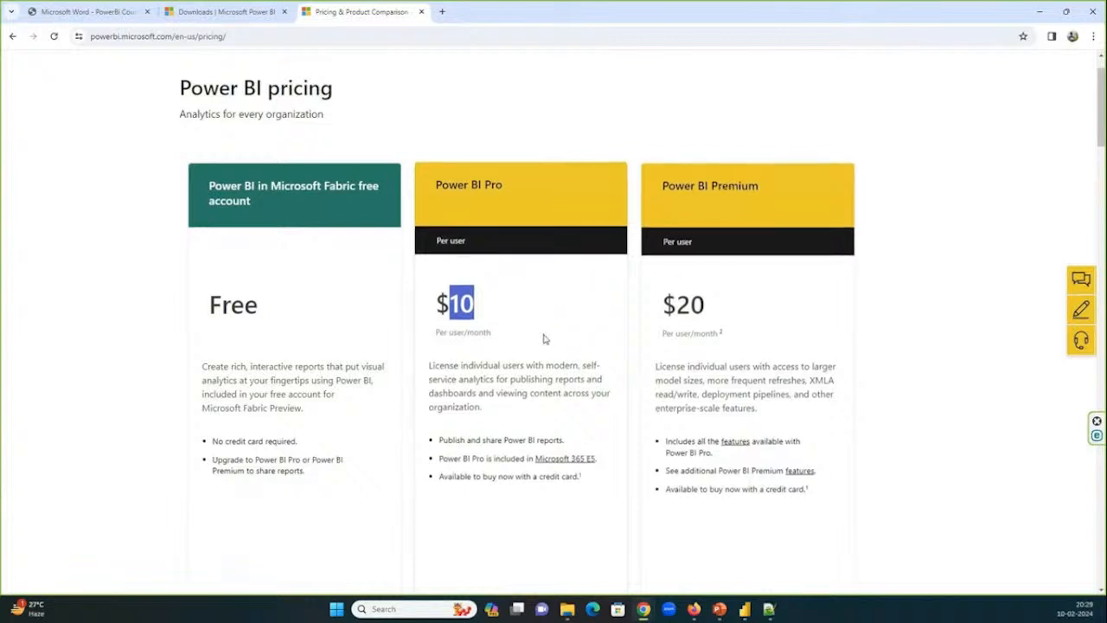
Compare the Power BI Premium and Power BI Pro per-user prices by highlighting each, ending on the Pro price.
double_click(680, 304)
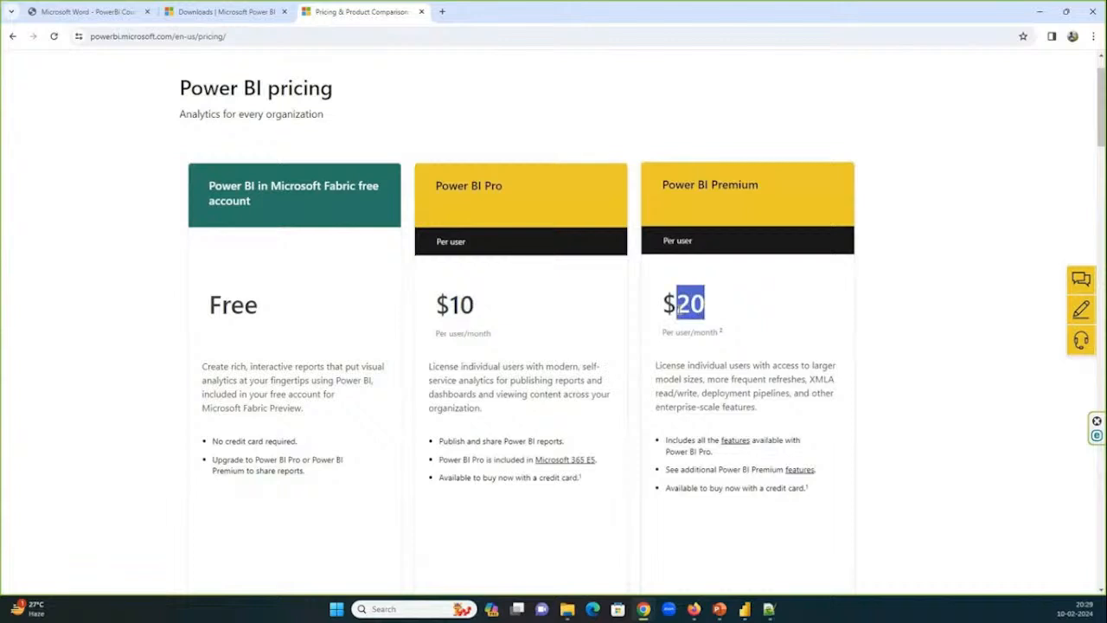
double_click(461, 303)
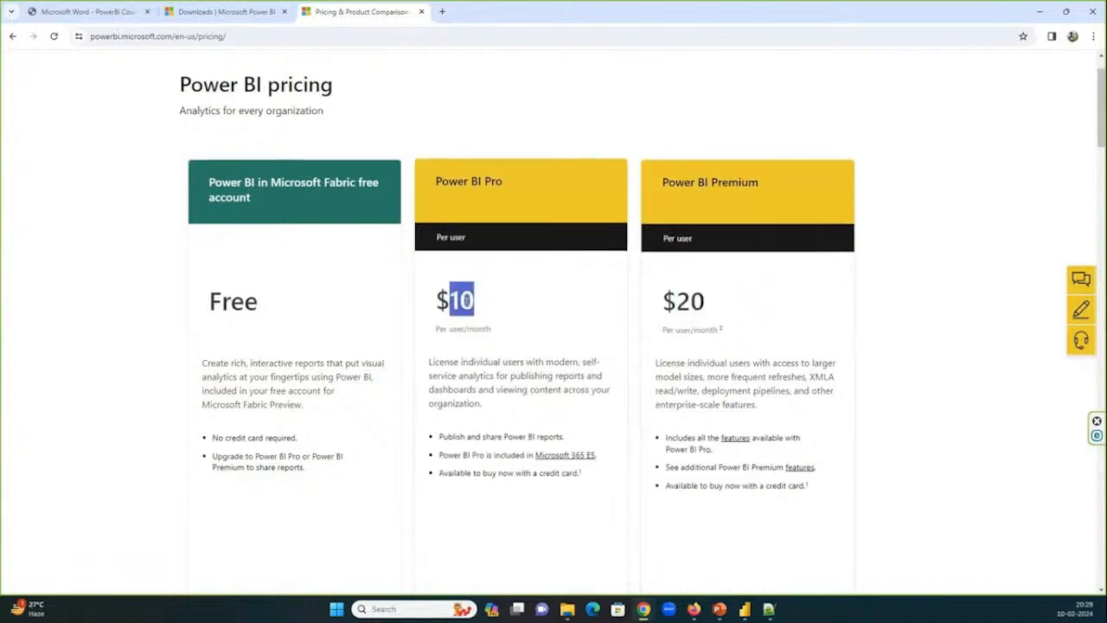
scroll(468, 302, down, 1)
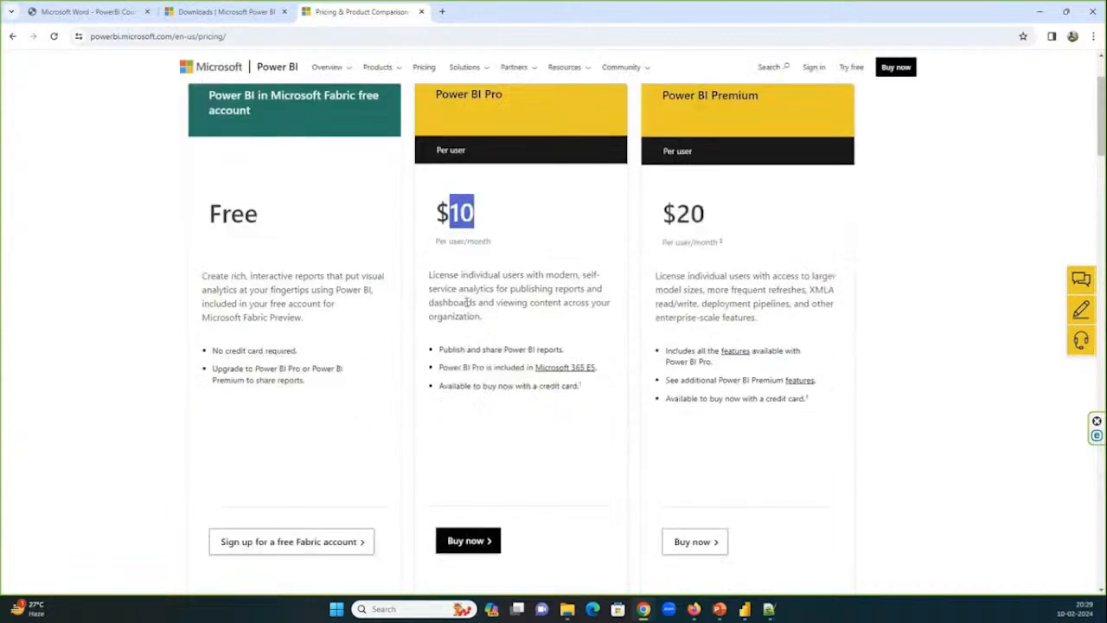
scroll(466, 303, down, 2)
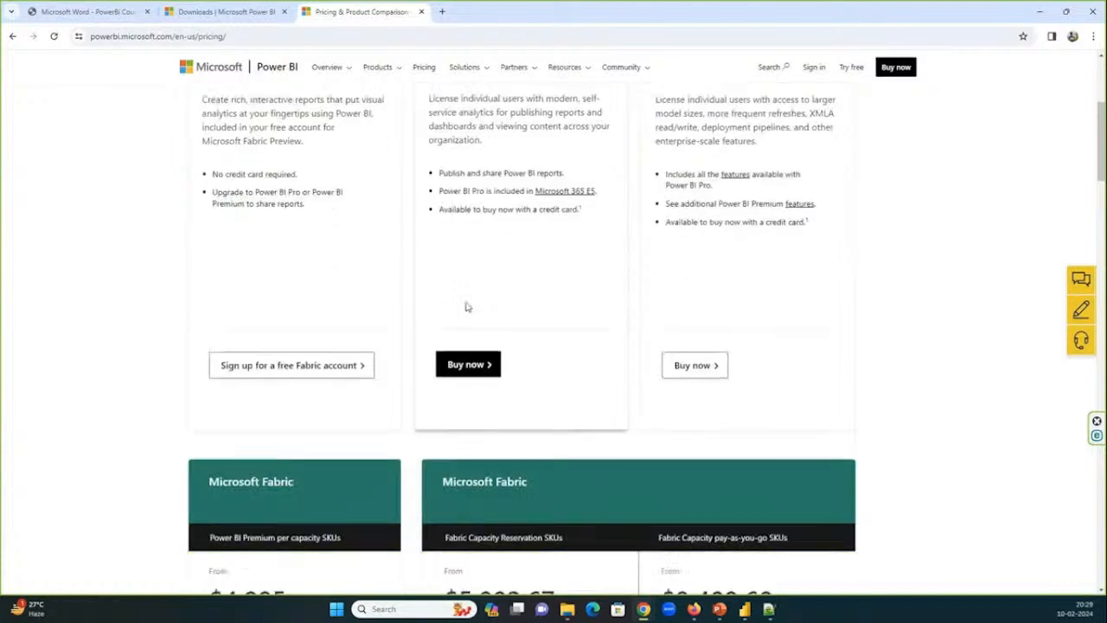
scroll(466, 306, down, 1)
scroll(467, 308, up, 3)
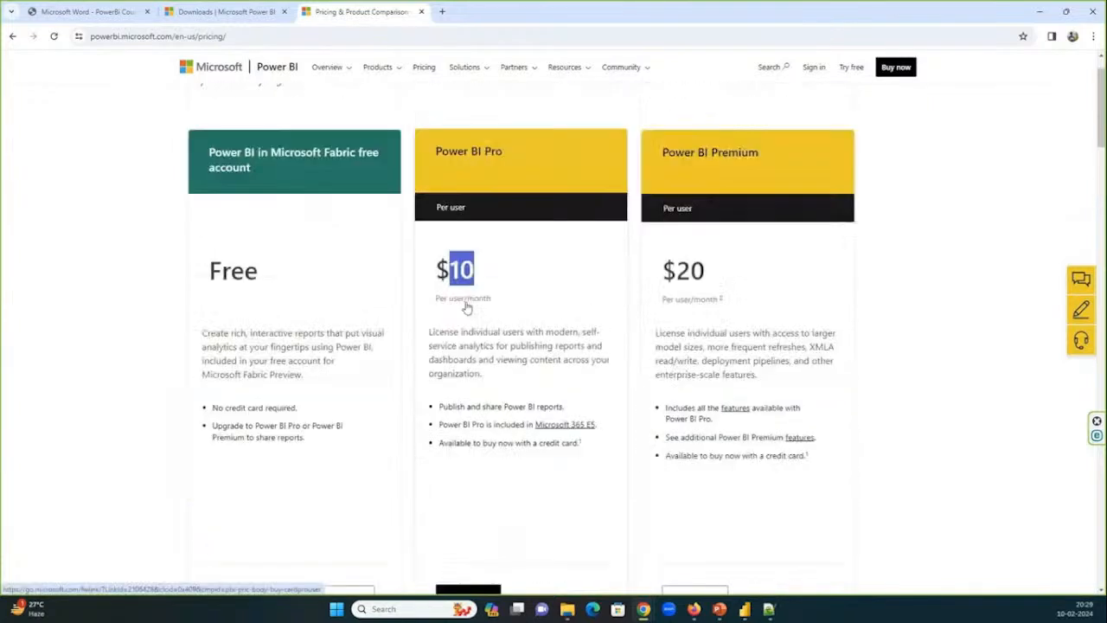
scroll(466, 306, up, 1)
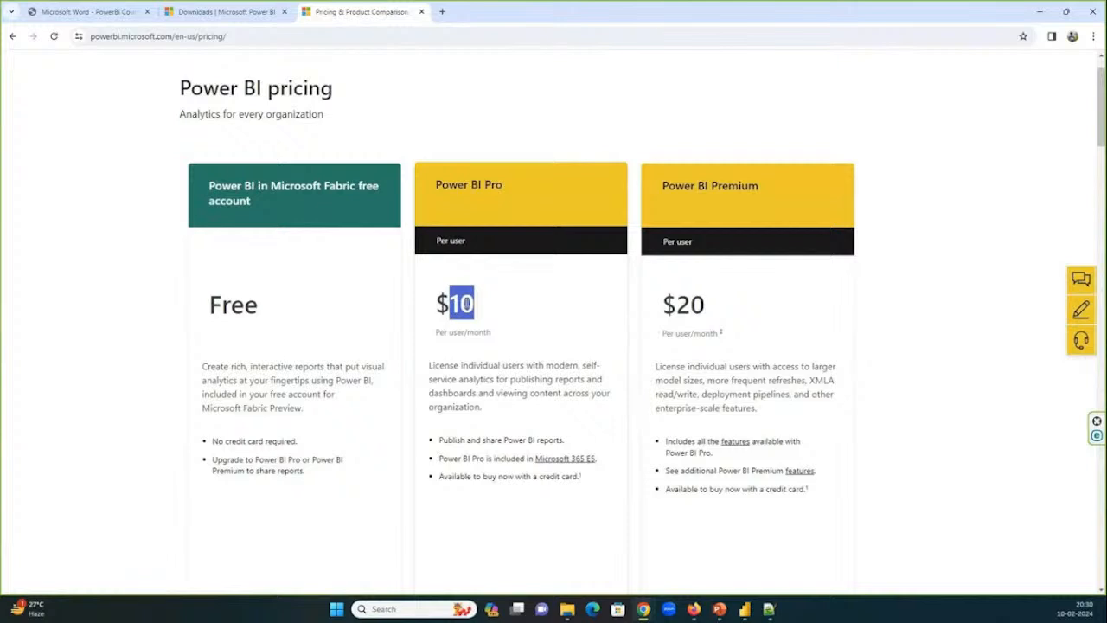
Highlight "Microsoft Fabric" in the free account's heading, and the description paragraph of the Power BI Pro plan.
double_click(313, 183)
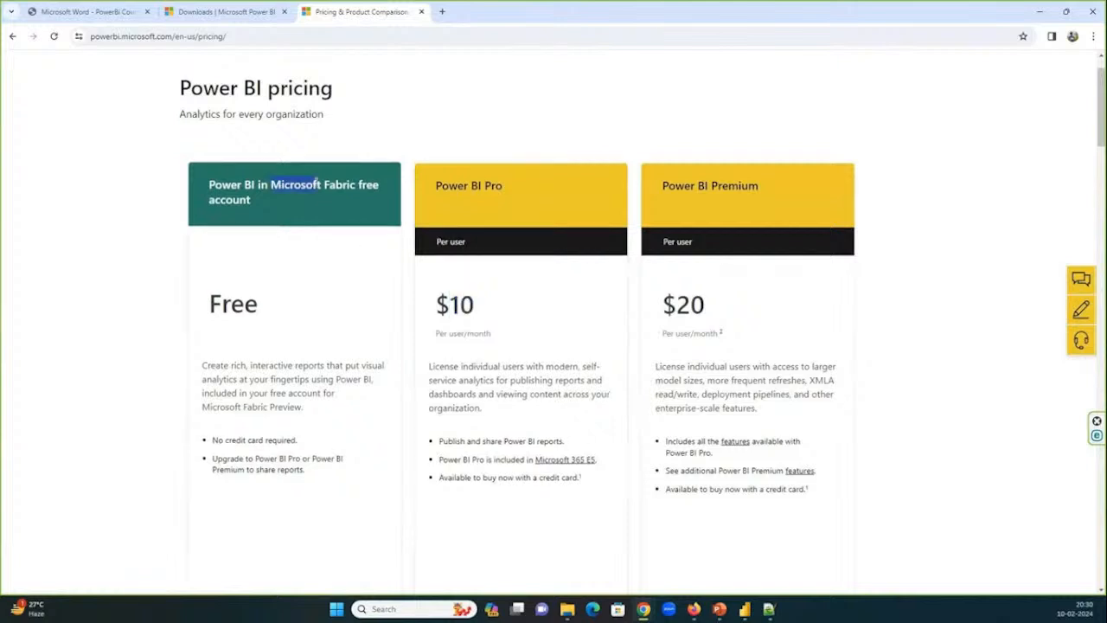
drag(316, 180, 358, 180)
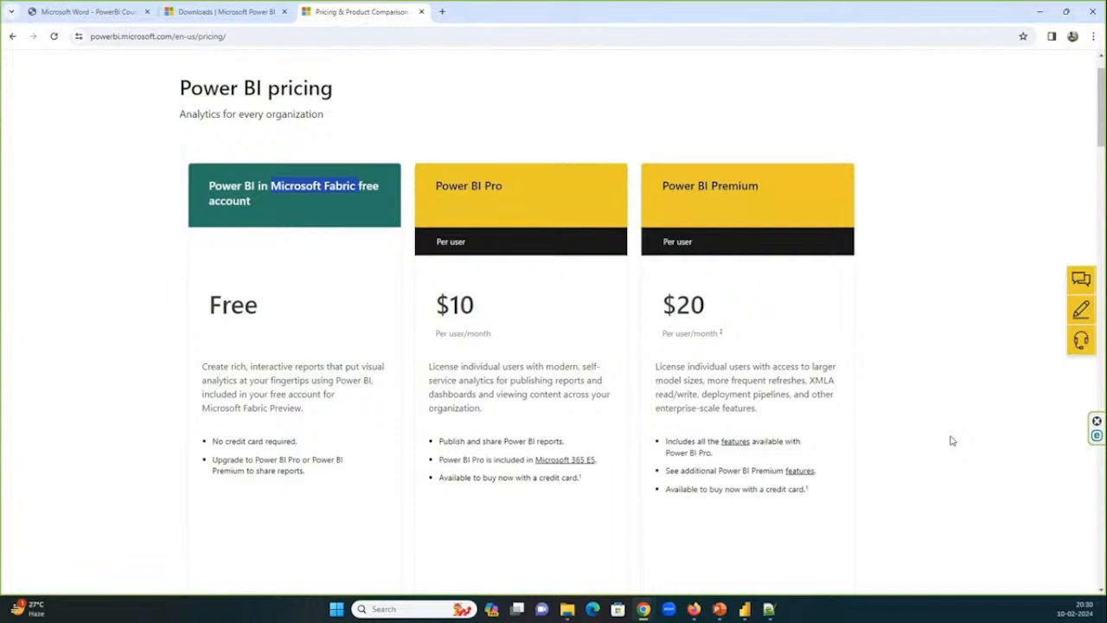
double_click(513, 392)
triple_click(513, 392)
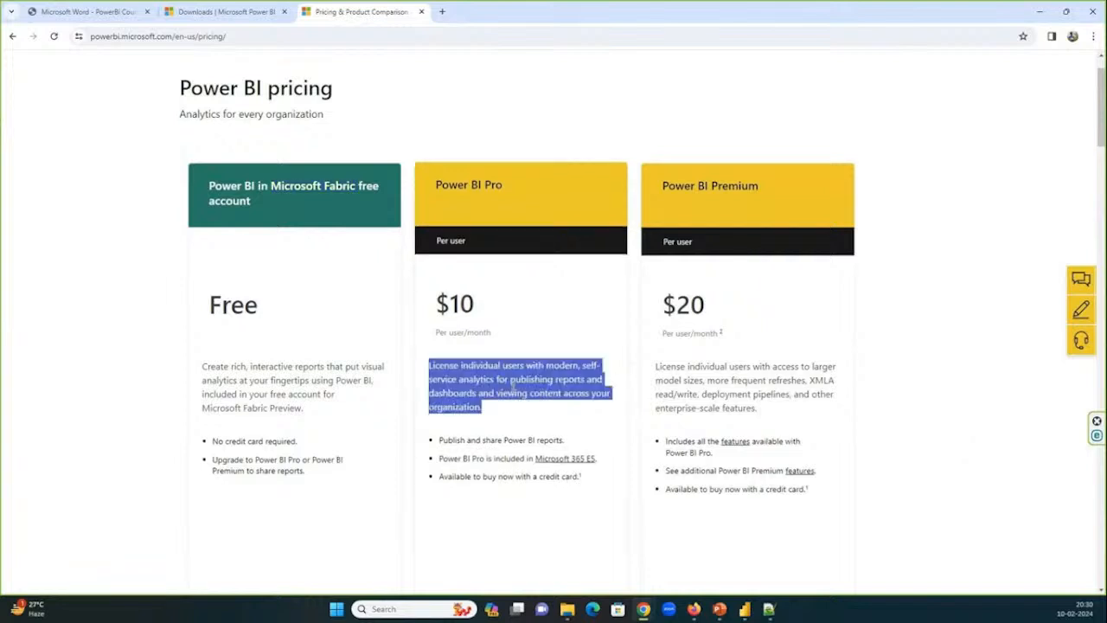
Show the PlayerPerformance page of the WCT20_2023_20240122 report in Power BI Desktop, and minimize the report to return to the pricing page.
mouse_move(744, 609)
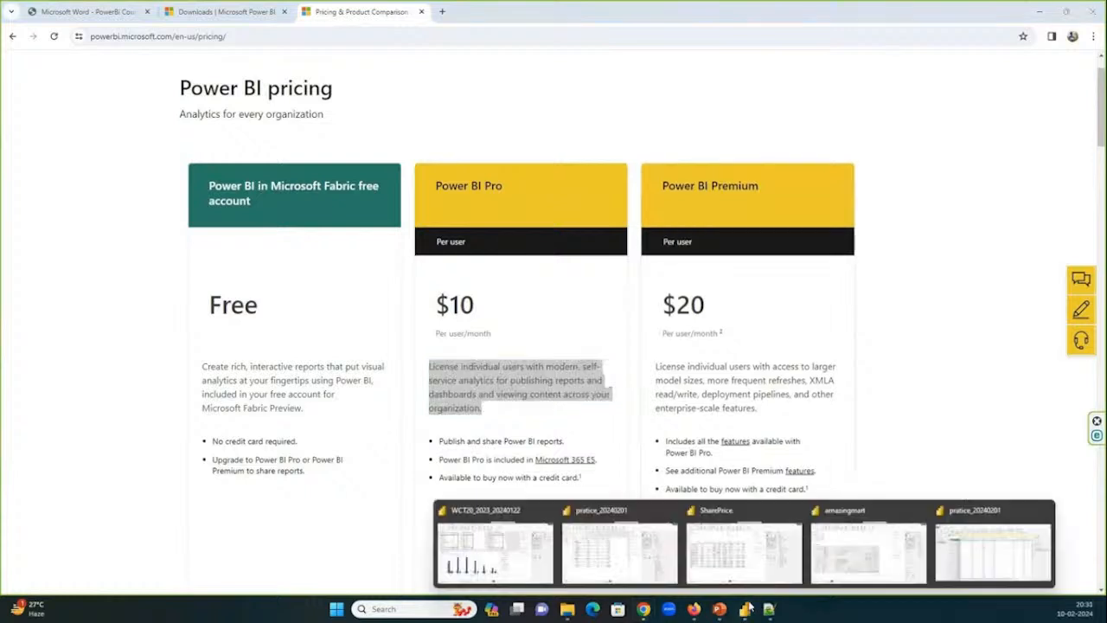
click(517, 555)
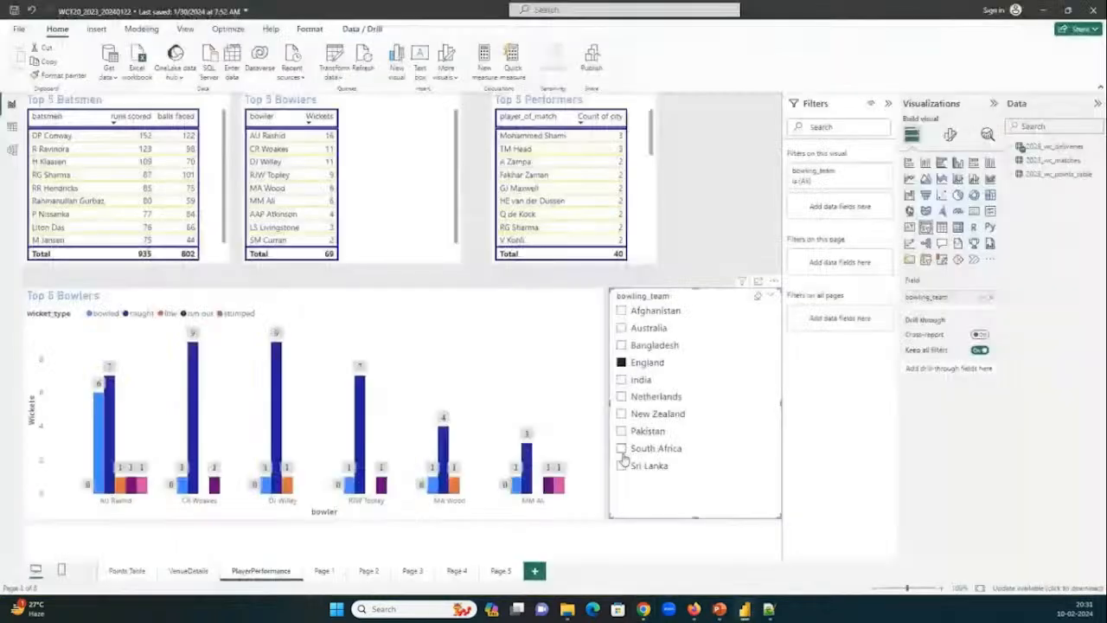
click(708, 229)
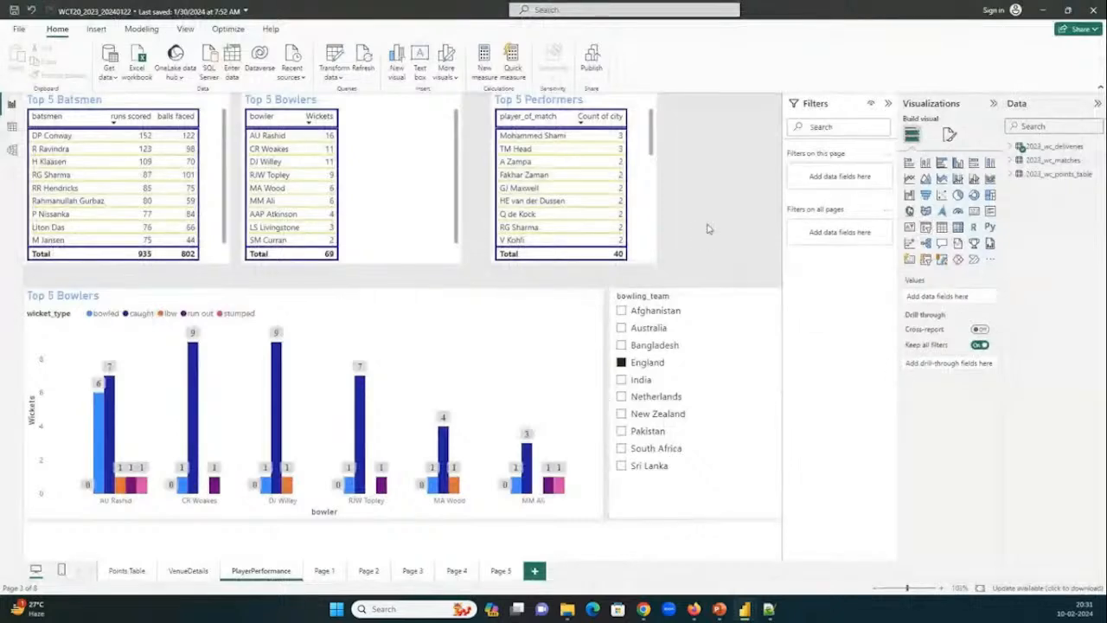
click(1043, 10)
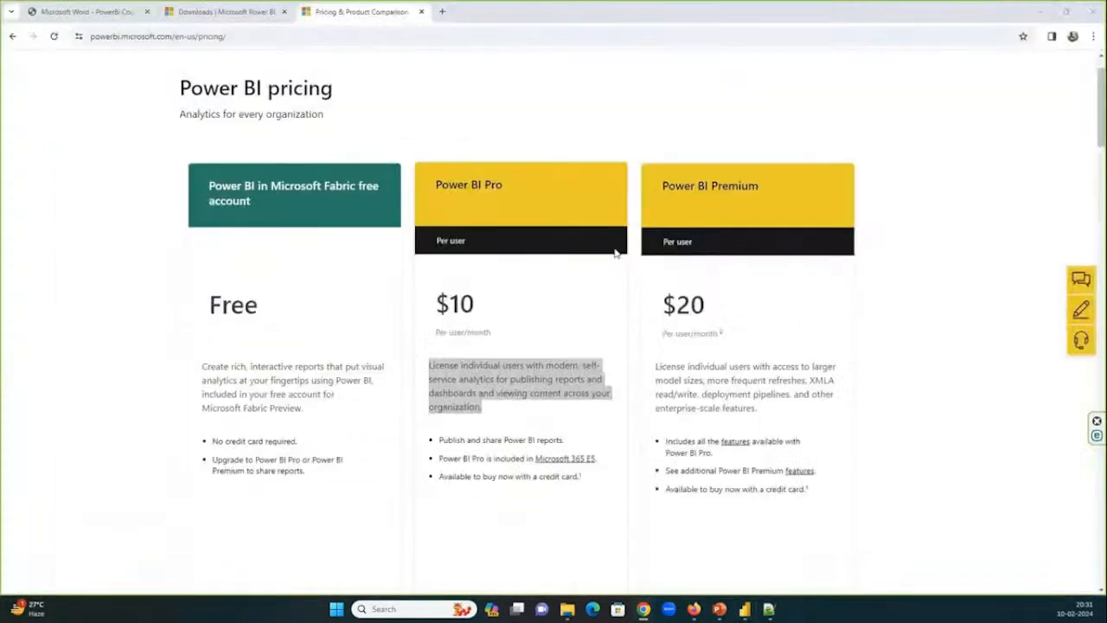
Compare the Power BI Pro and Power BI Premium plans, highlighting each heading, and continue to the Microsoft Fabric capacity plans.
scroll(610, 256, down, 3)
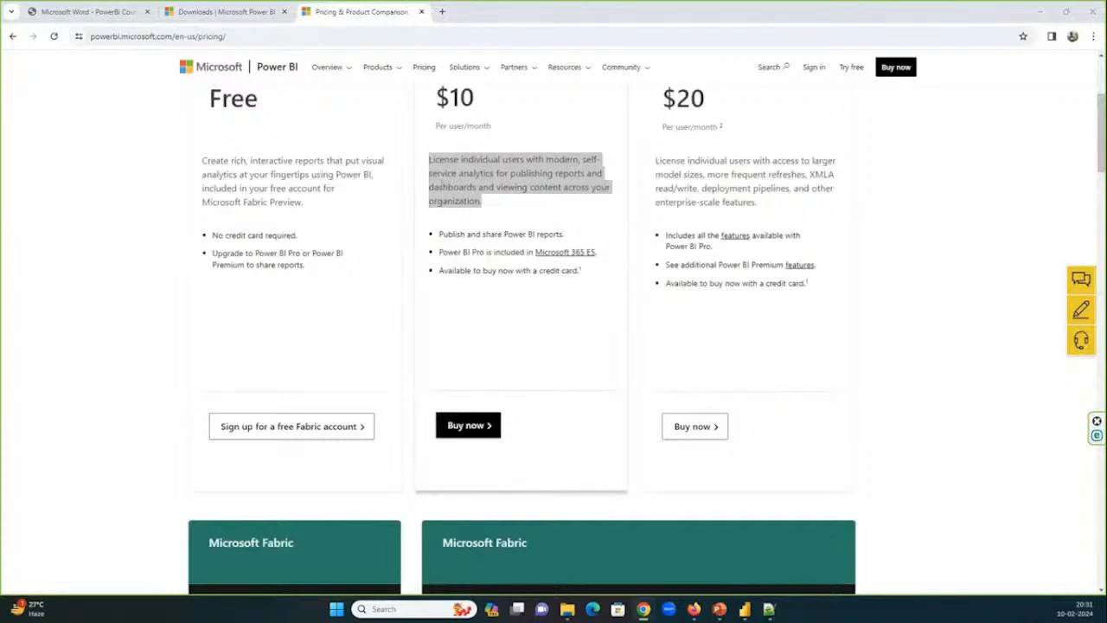
click(457, 173)
scroll(458, 199, up, 3)
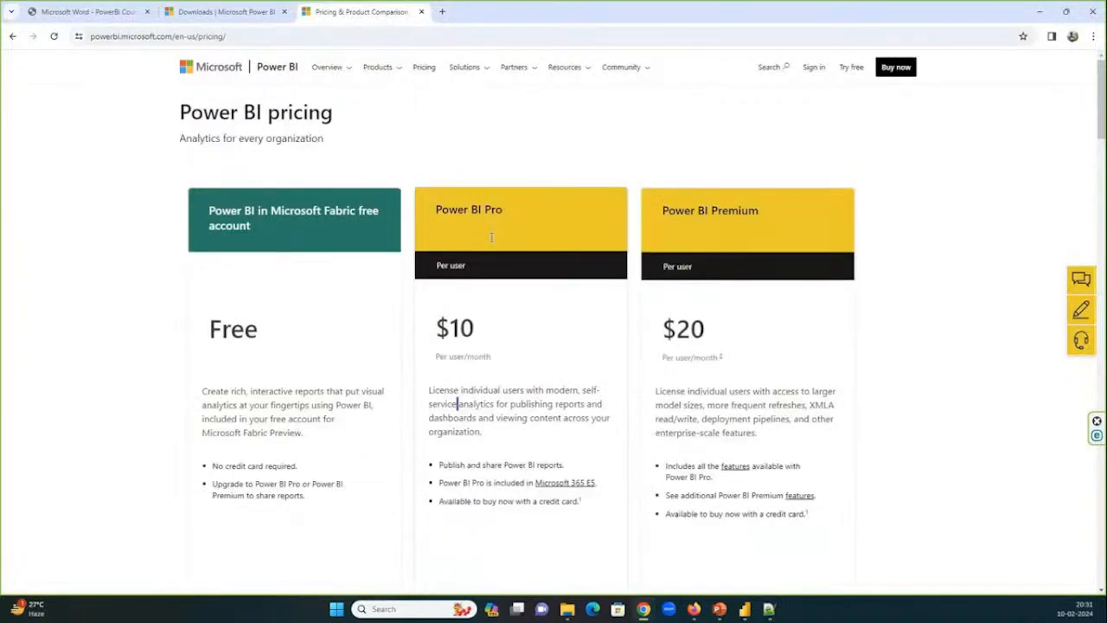
drag(436, 241, 512, 248)
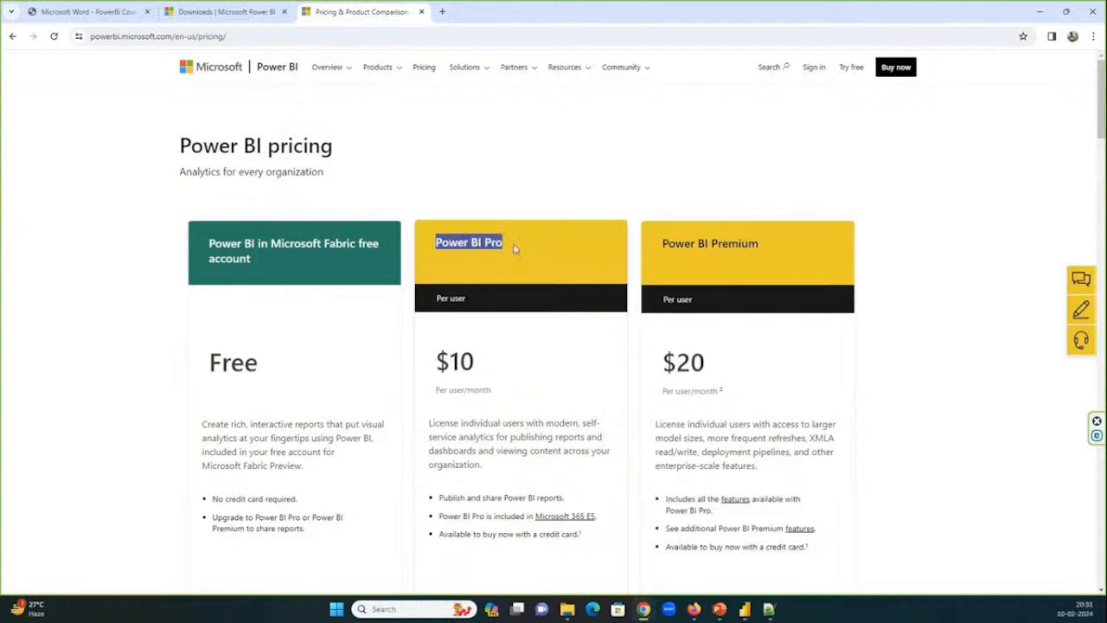
triple_click(717, 243)
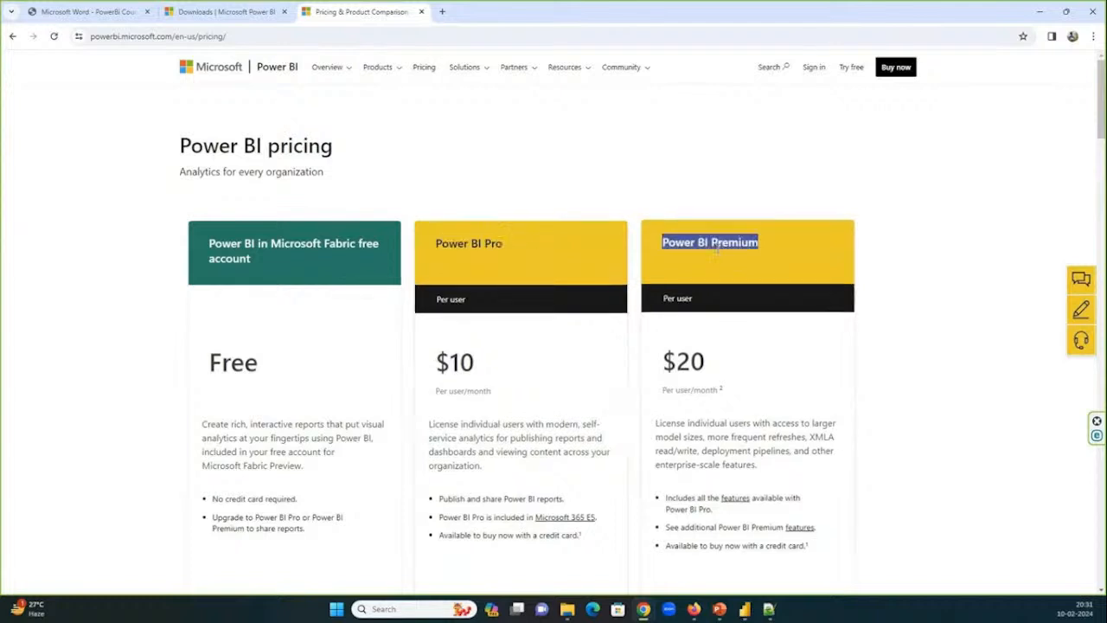
scroll(717, 251, down, 1)
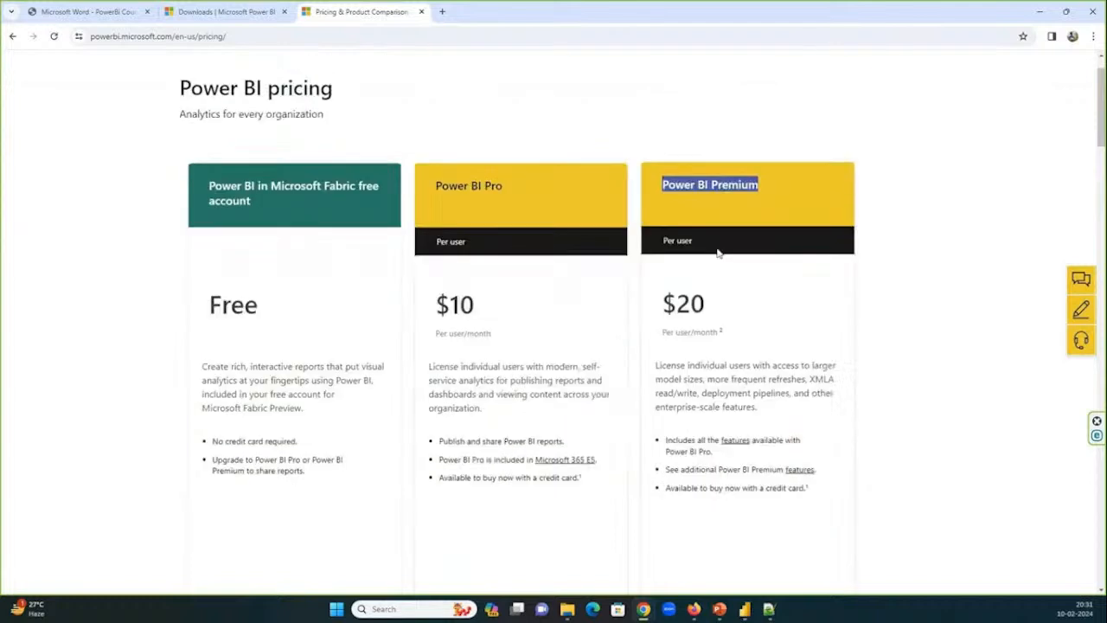
scroll(717, 252, down, 2)
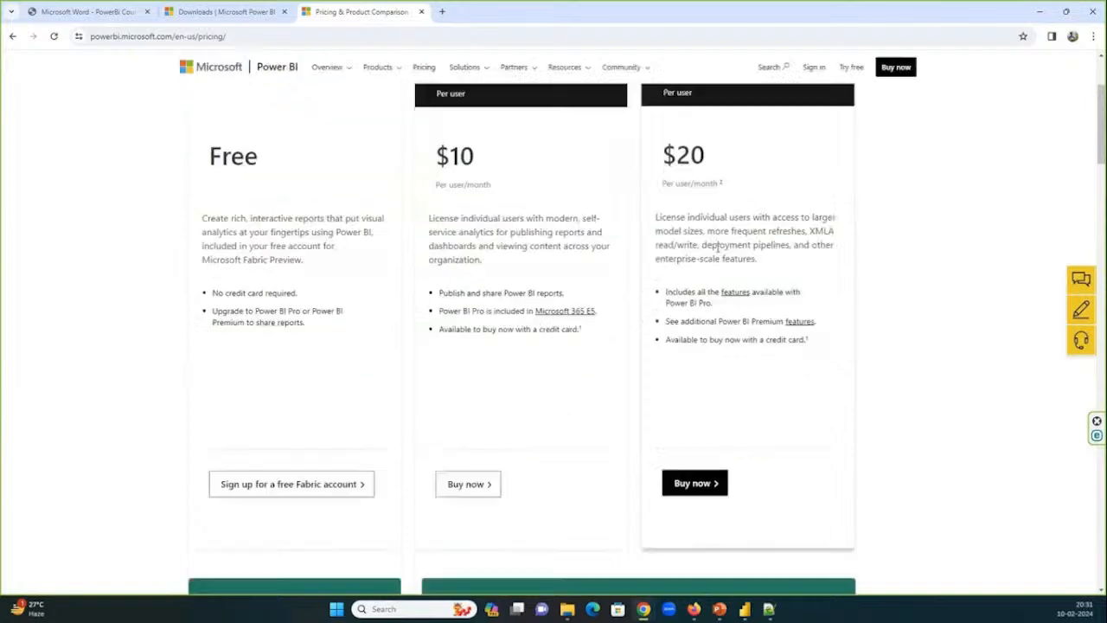
scroll(717, 249, down, 4)
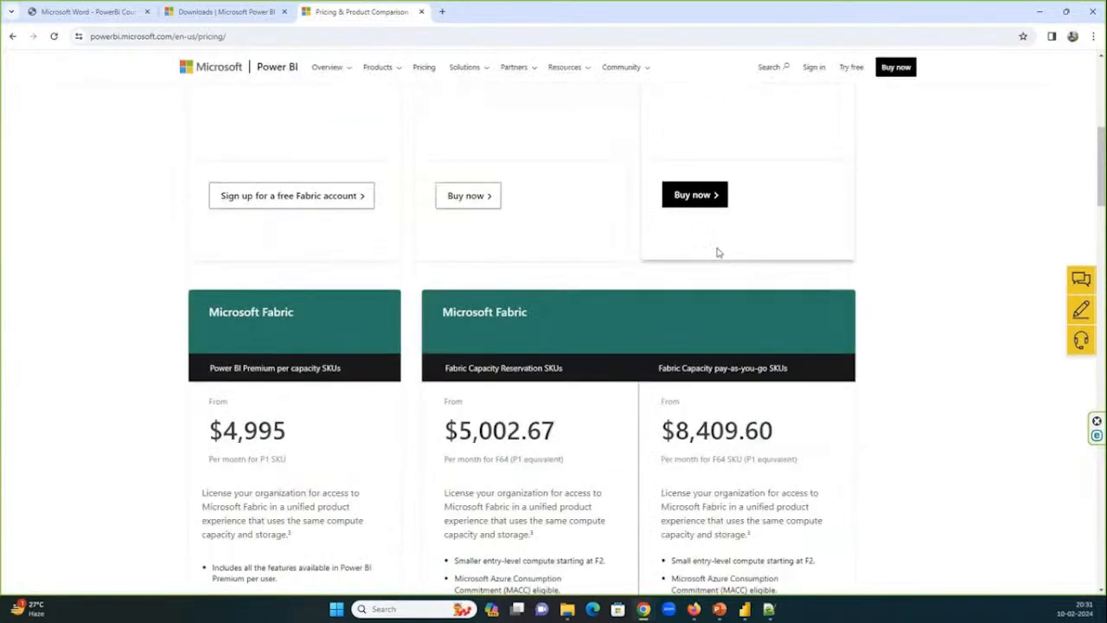
Review the Power BI Free, Pro and Premium plans, and the prices and features of the Microsoft Fabric capacity plans.
scroll(717, 251, up, 6)
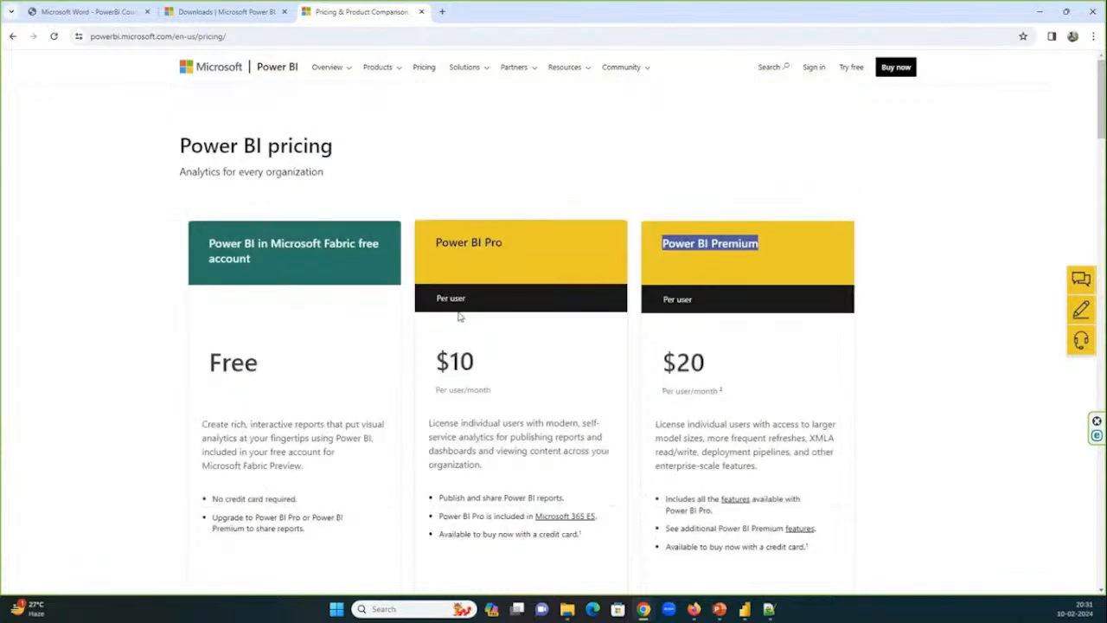
scroll(519, 299, down, 2)
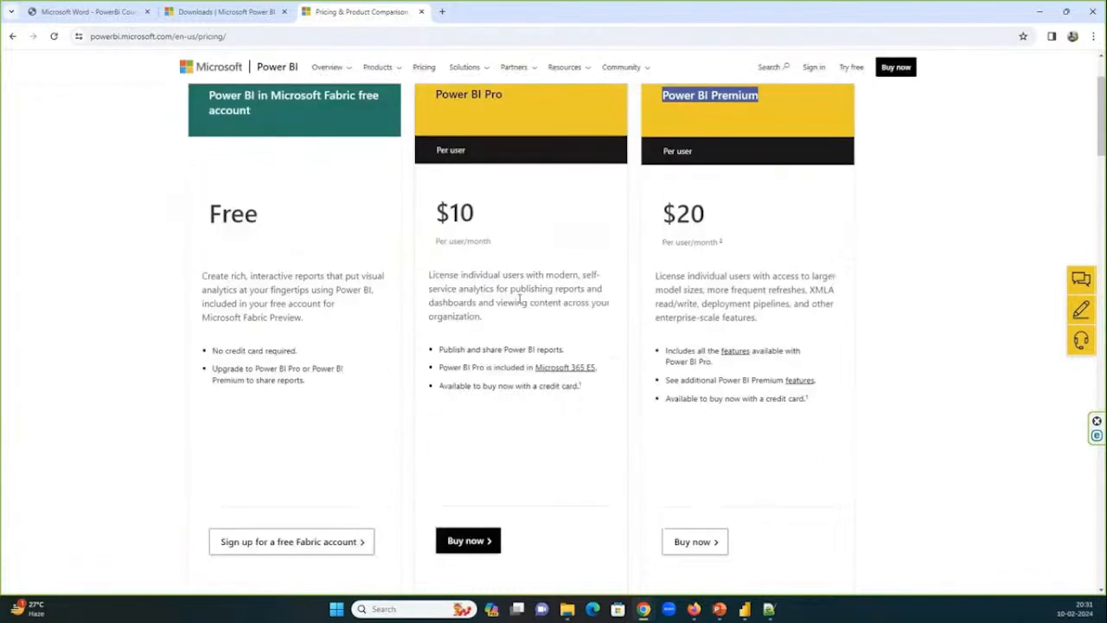
scroll(520, 298, down, 3)
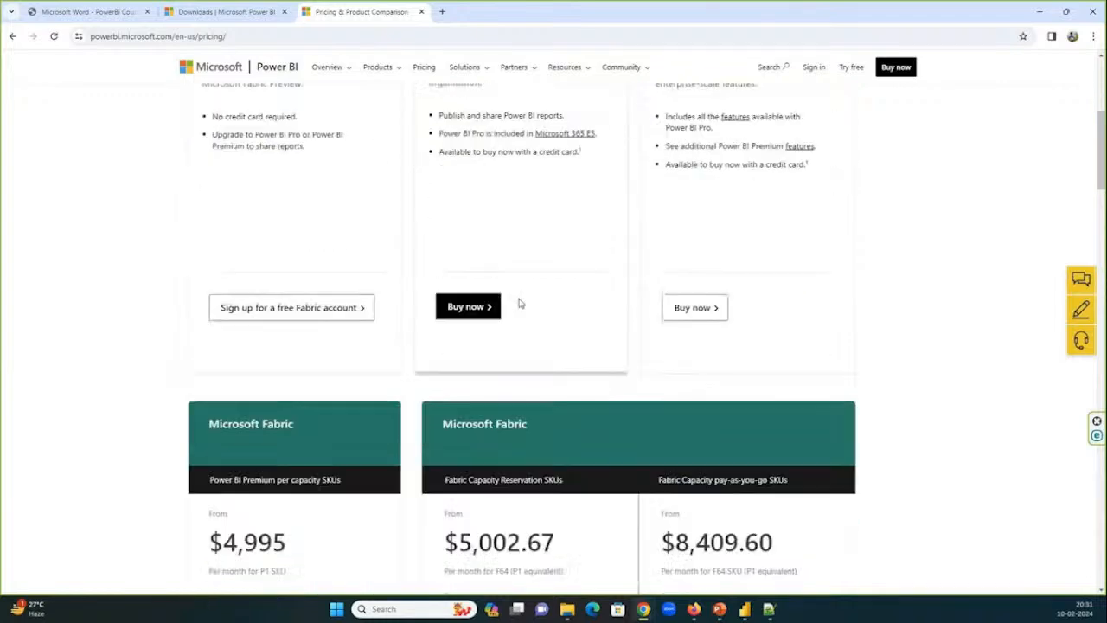
scroll(520, 303, down, 3)
scroll(520, 300, down, 2)
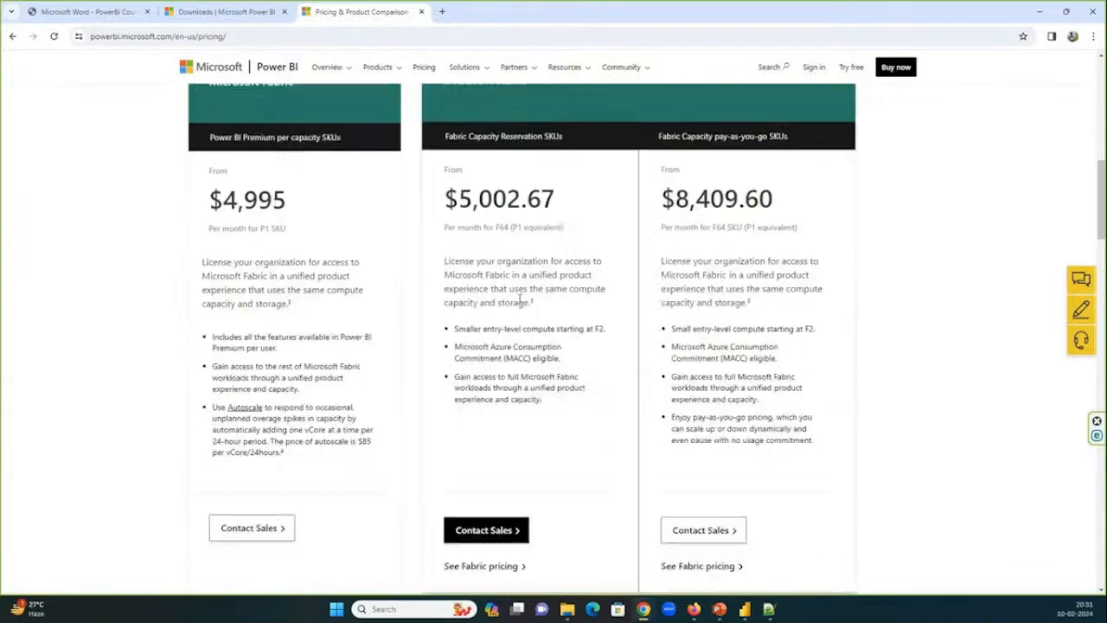
scroll(519, 298, down, 1)
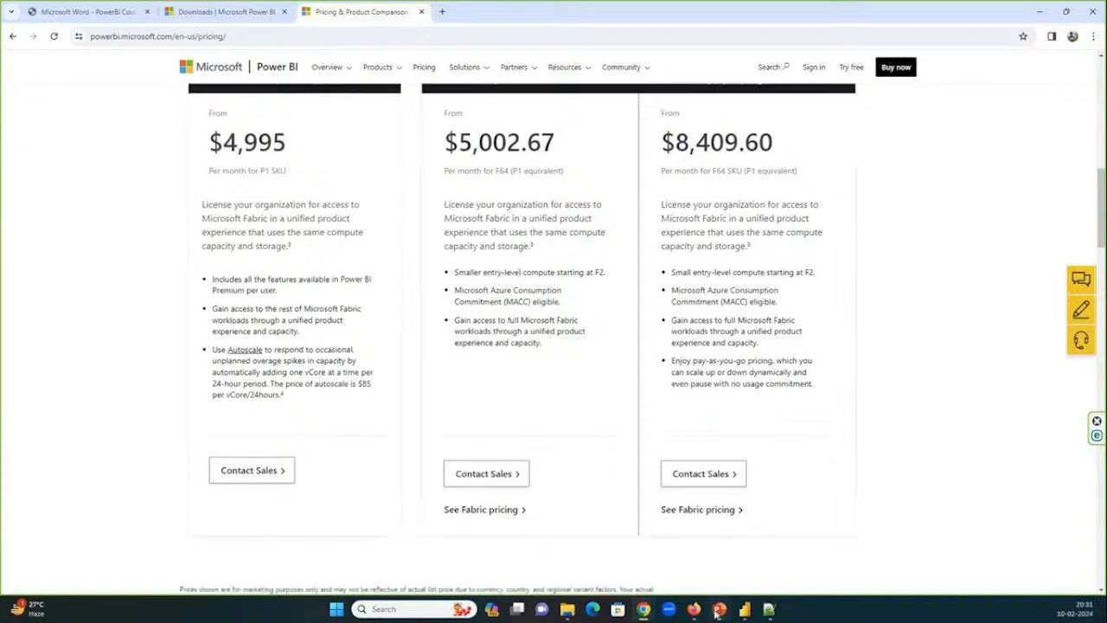
Switch to the GoTo meeting, show the participant list, and open the options for the first attendee below the organizer.
click(717, 613)
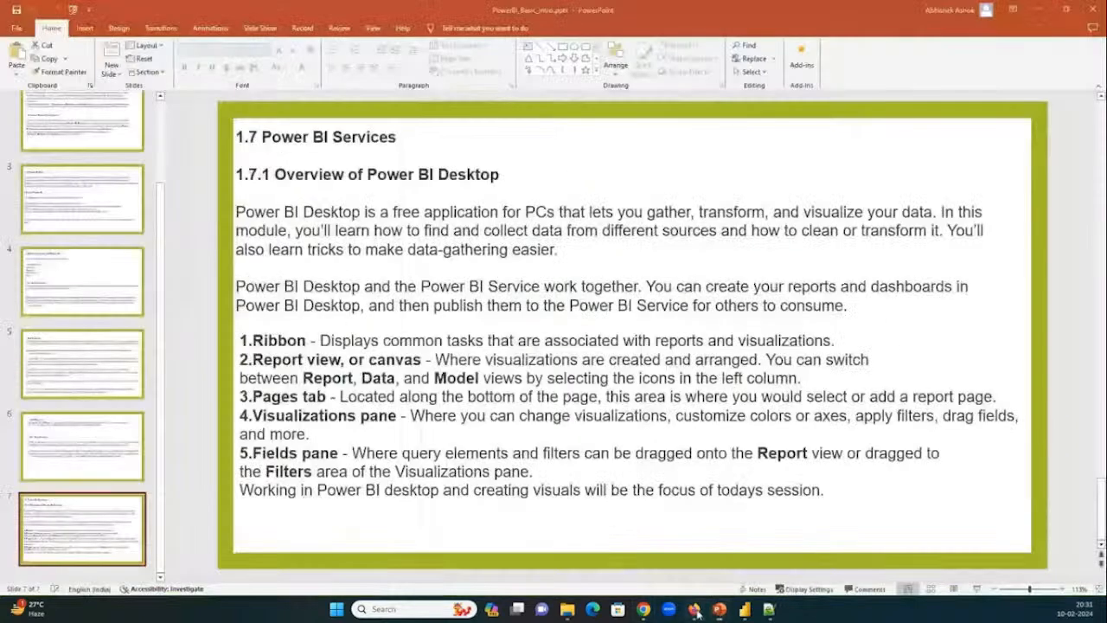
click(645, 610)
click(510, 556)
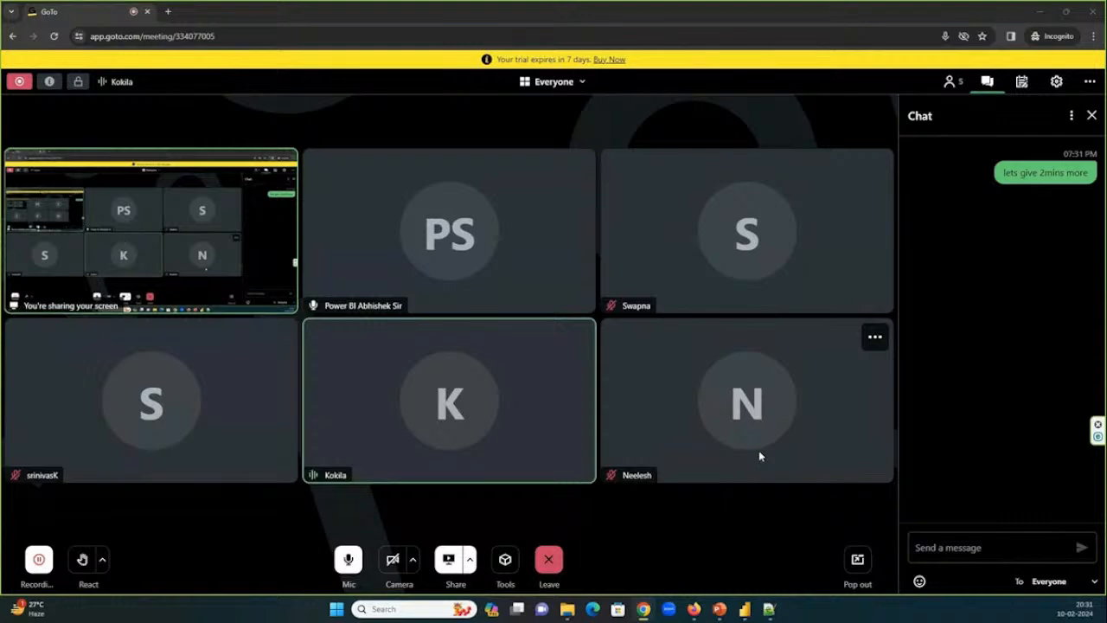
click(949, 82)
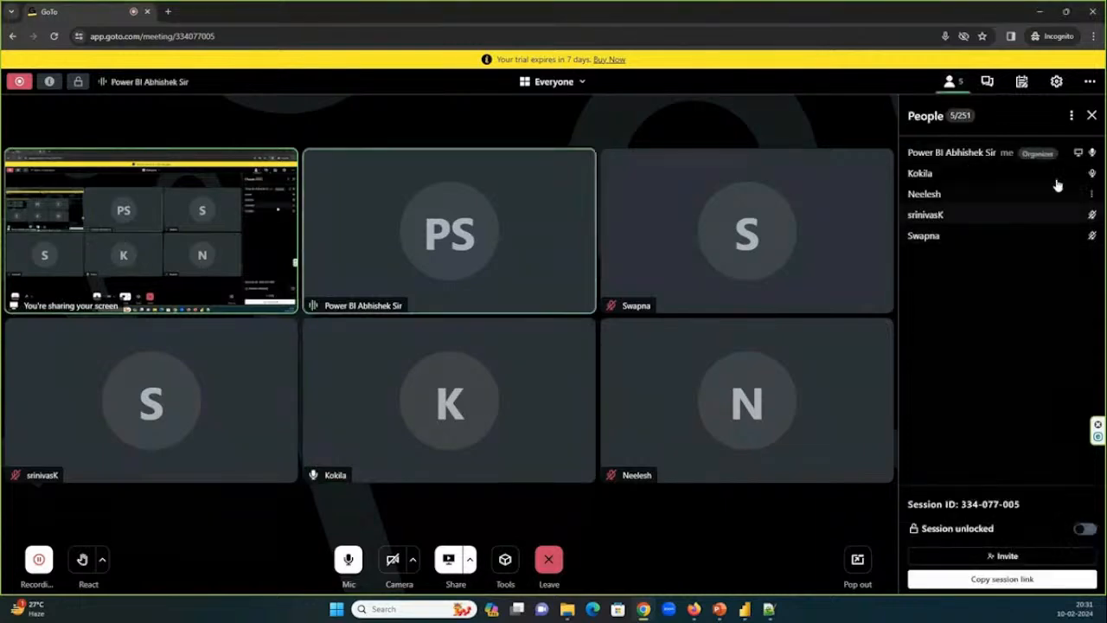
click(1090, 177)
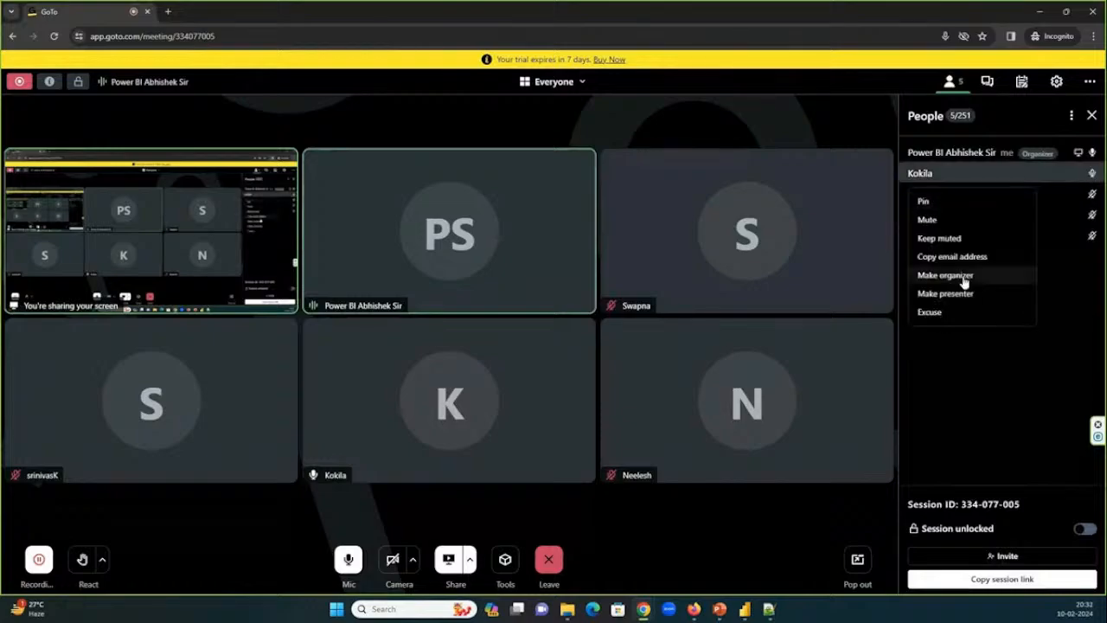
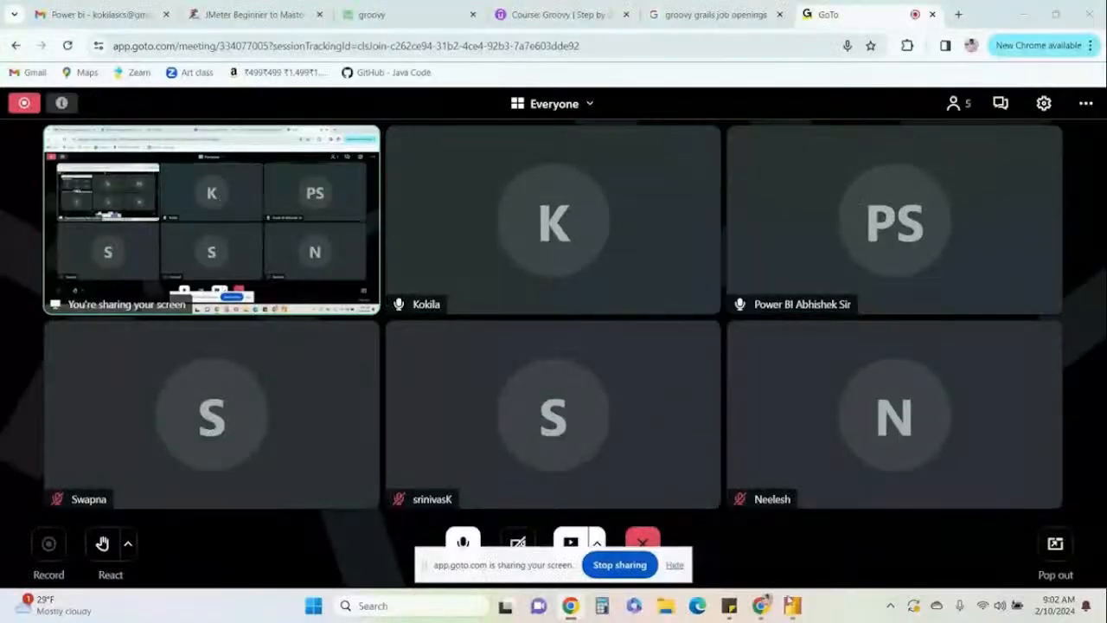
Switch to Power BI Desktop, dismiss the start screen, and begin a new table by entering data manually.
click(789, 604)
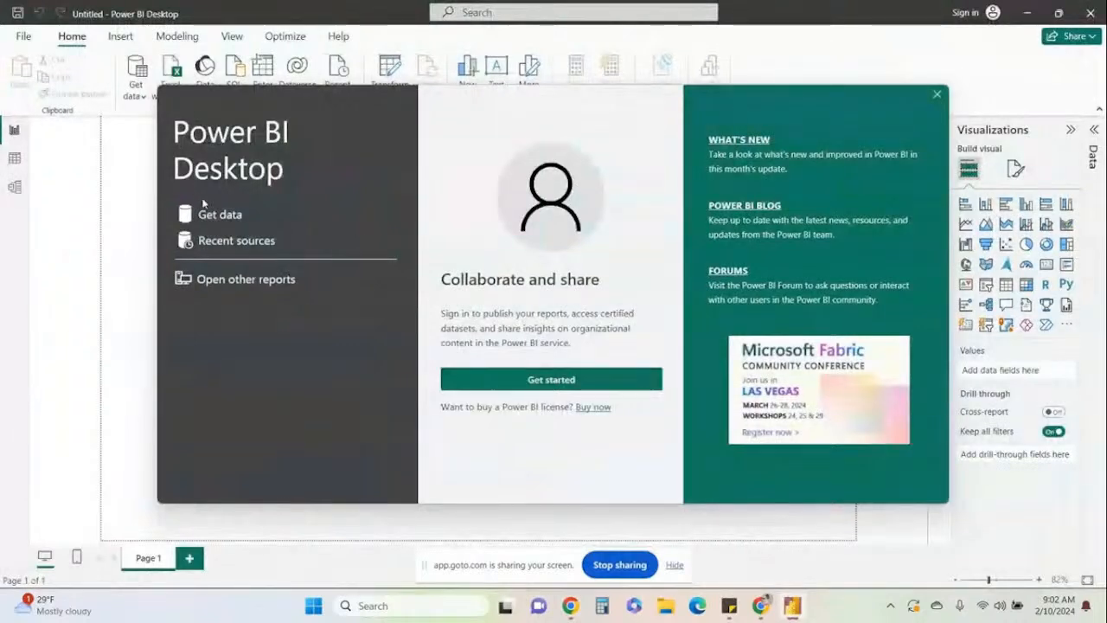
click(938, 95)
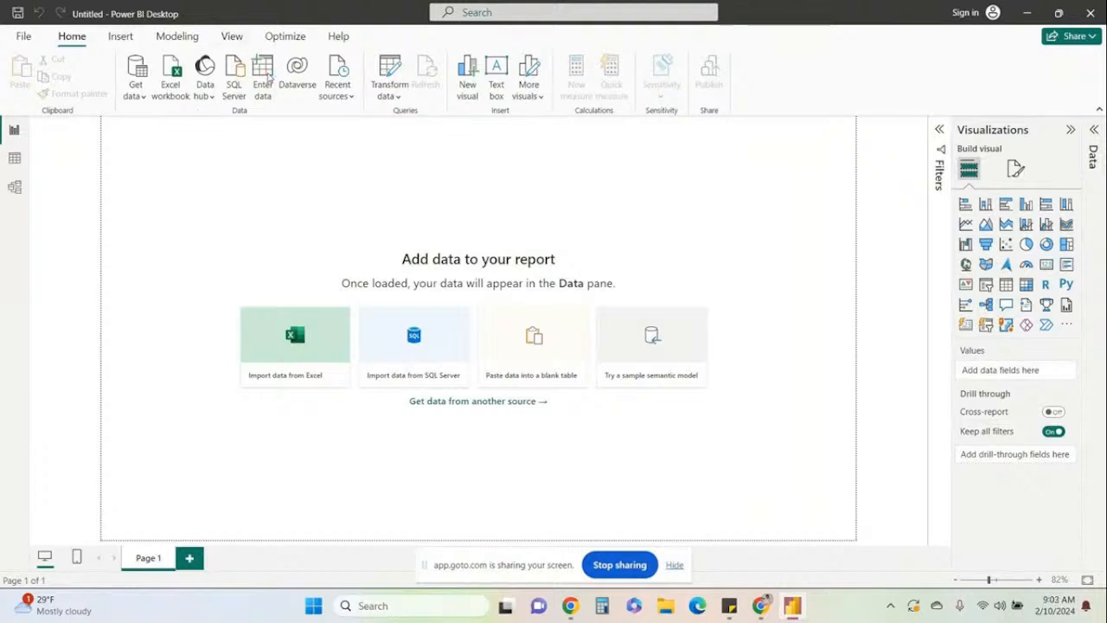
click(265, 79)
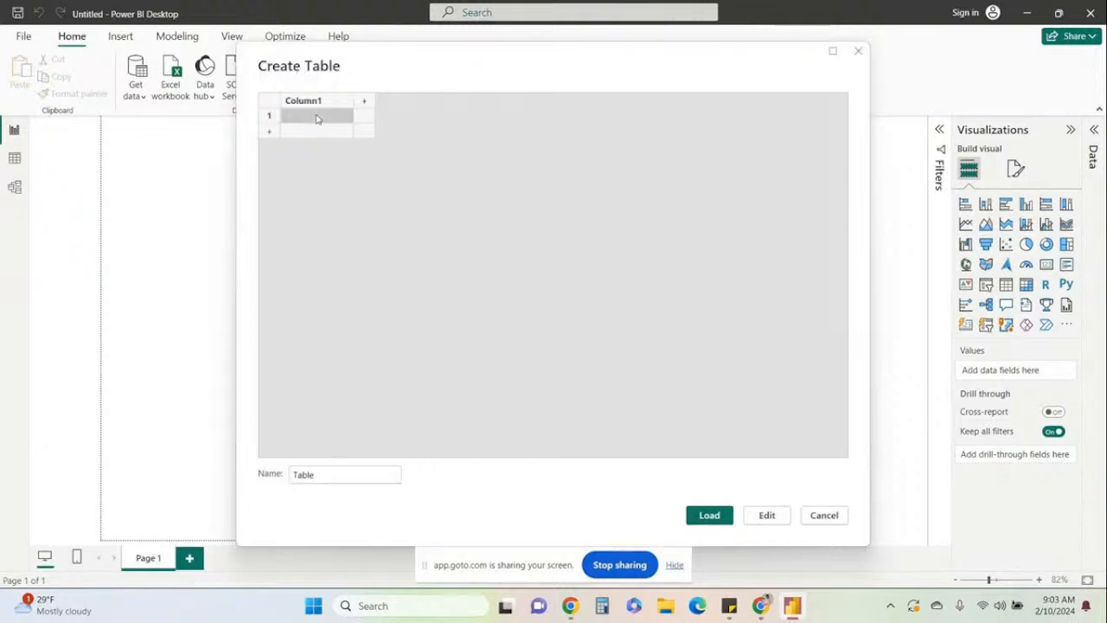
Fill the first two table rows with sachin and 100, then ganguly and 50.
click(316, 119)
text(sachin)
click(364, 118)
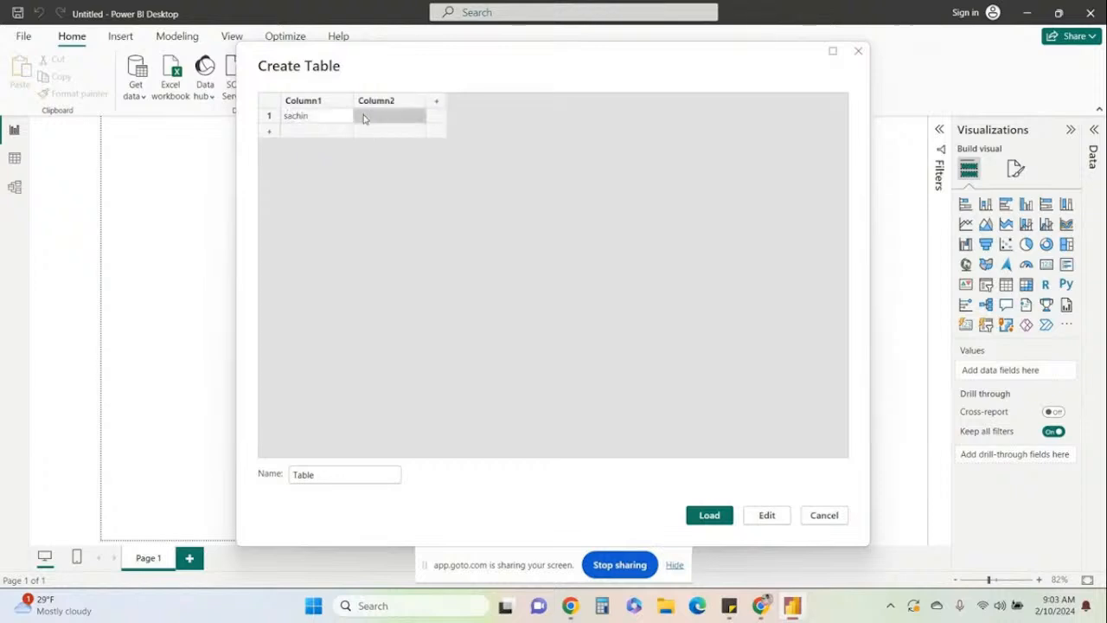
click(364, 119)
text(100)
click(332, 130)
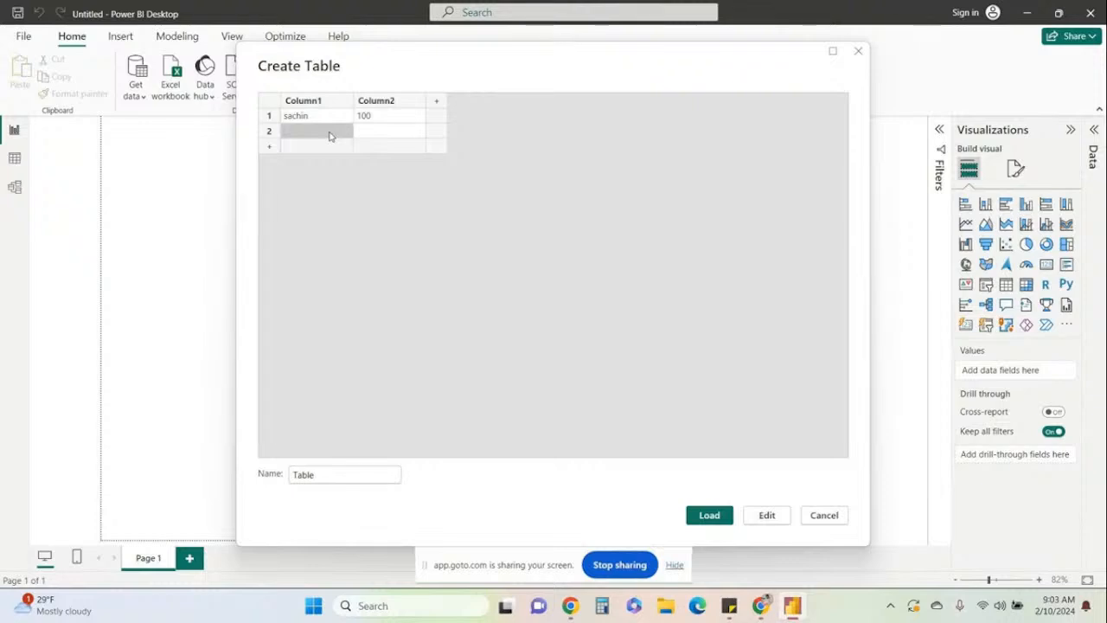
text(ganguly)
click(368, 133)
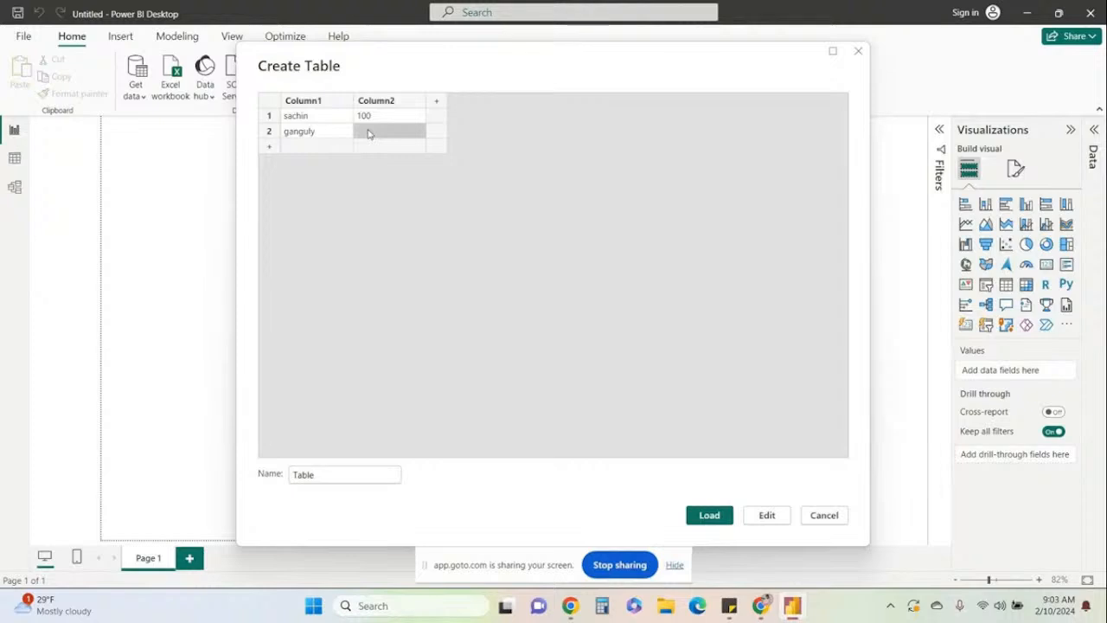
text(50)
key(Return)
Add a third row with rahul and 30, and a fourth row with MS and 15.
click(341, 150)
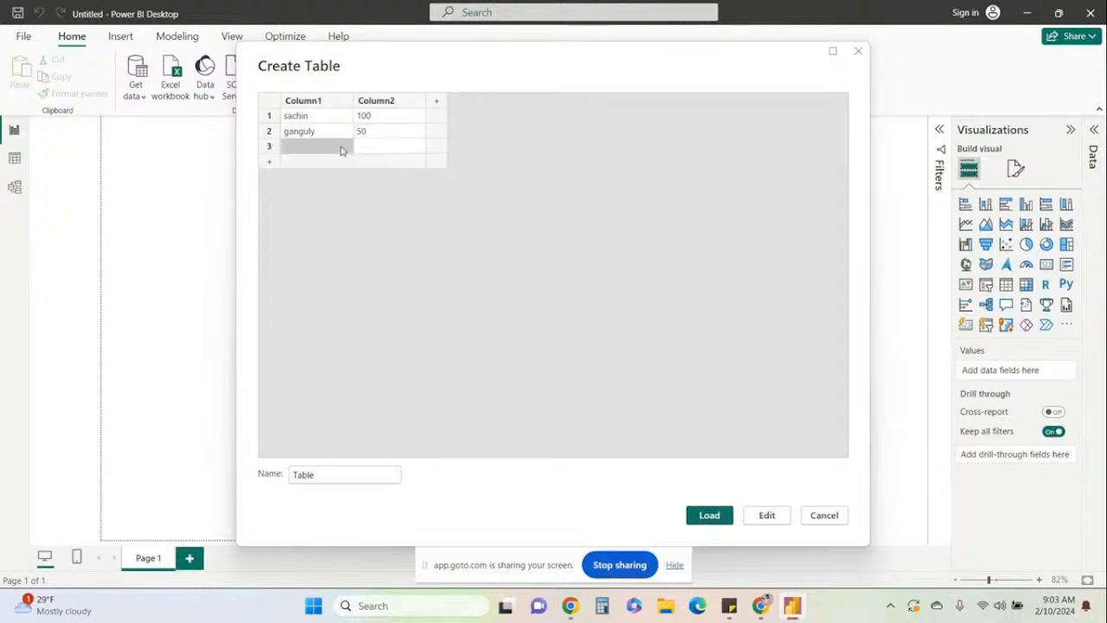
text(ra)
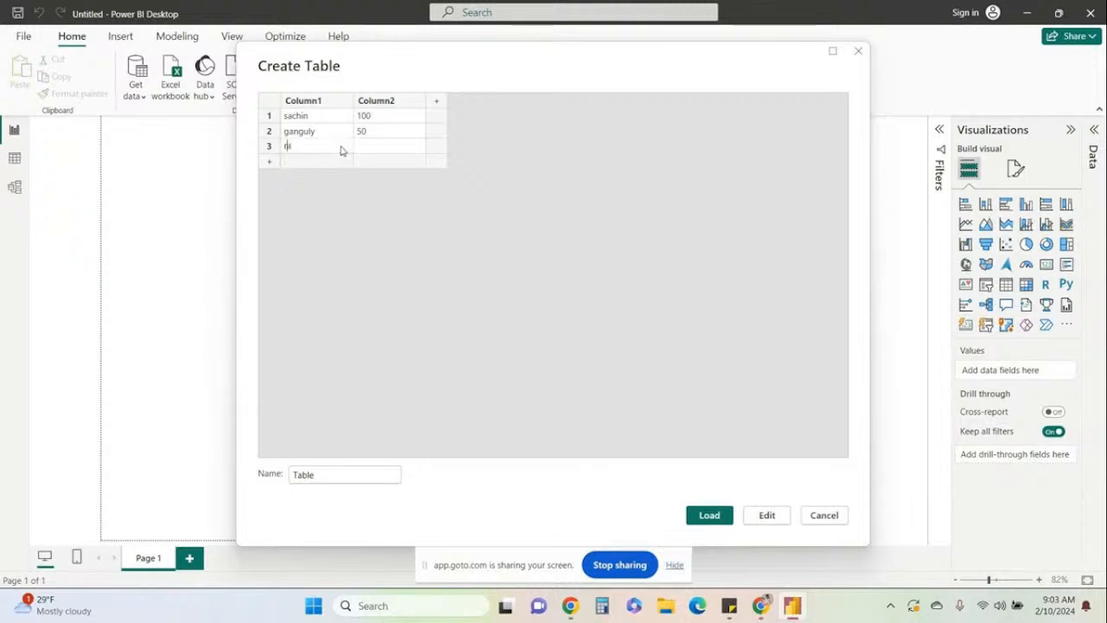
text(hul)
click(370, 148)
text(30)
click(295, 161)
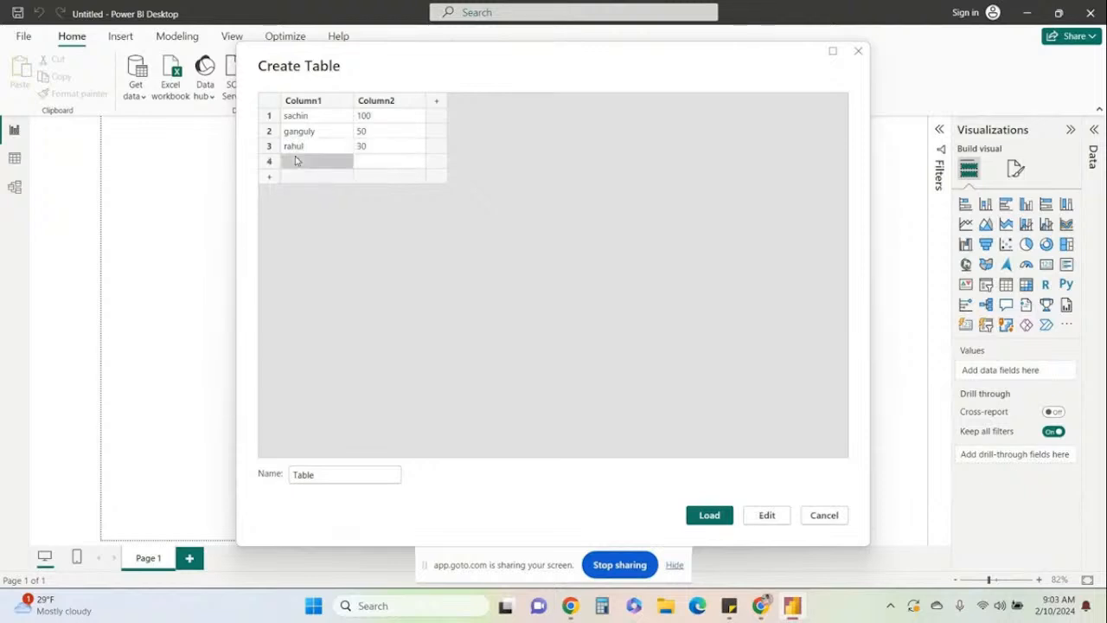
text(MS)
click(359, 162)
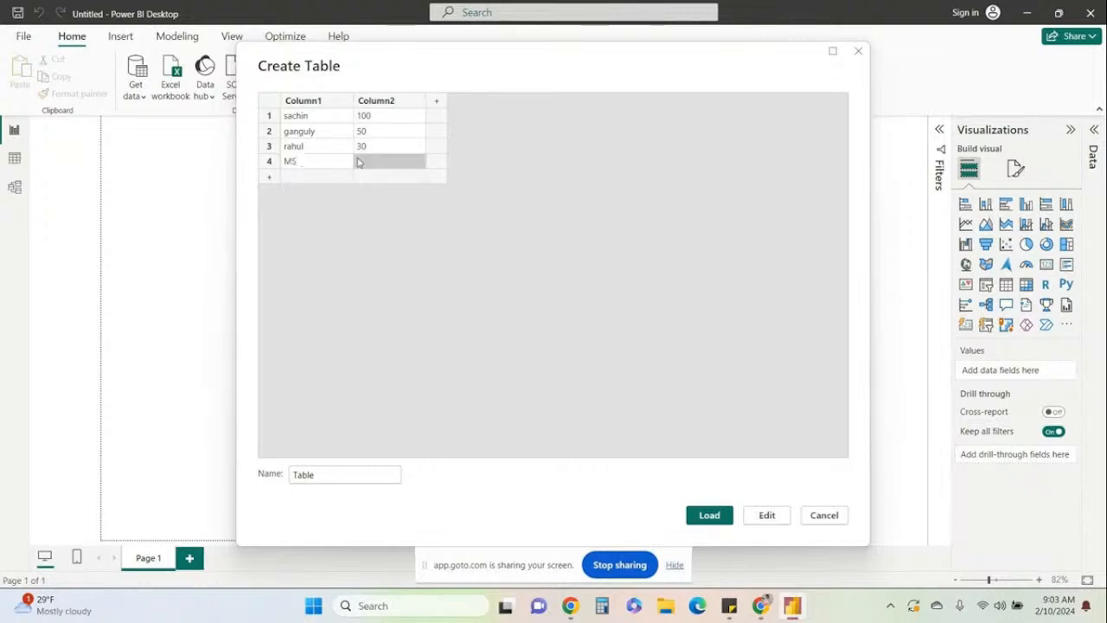
text(1)
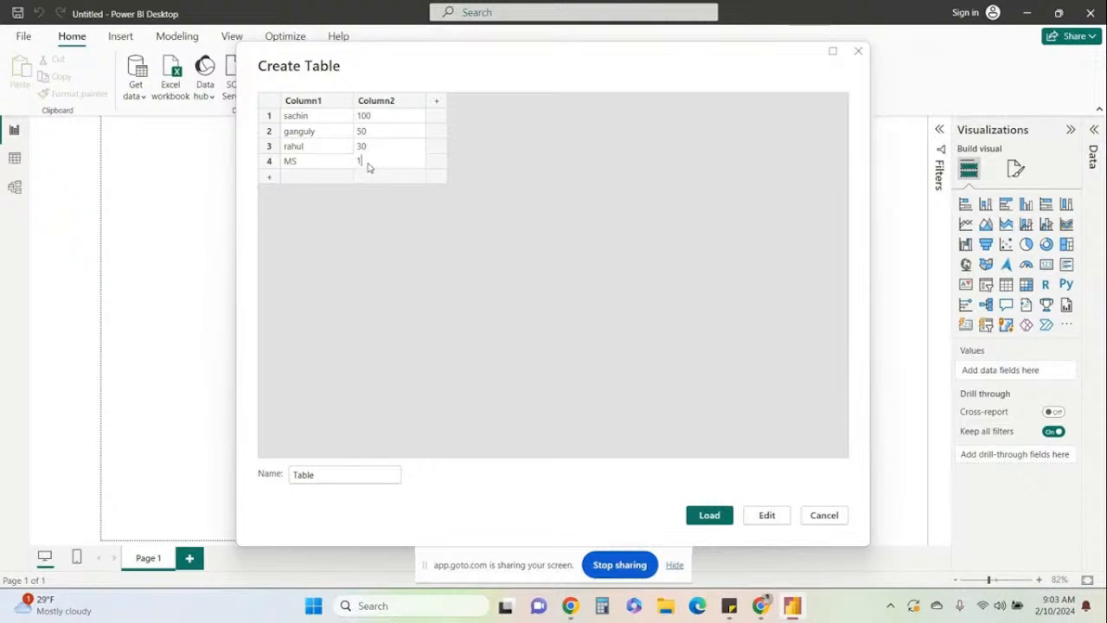
text(5)
Add a fifth row with kohil and 60, and load the table into the report.
click(318, 182)
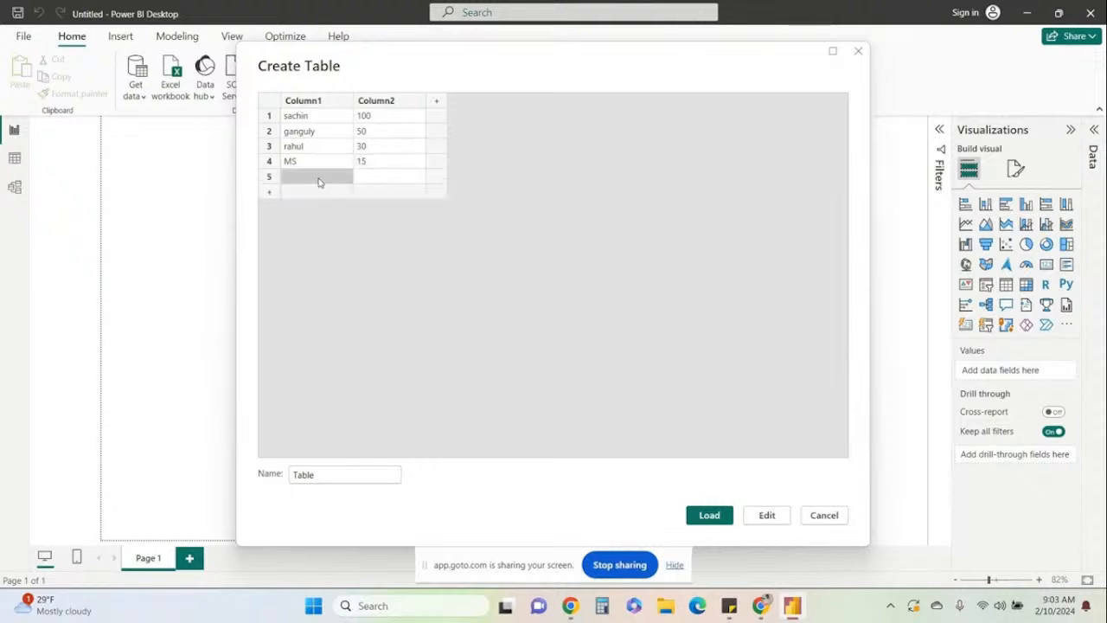
text(kohl)
text(l)
click(362, 178)
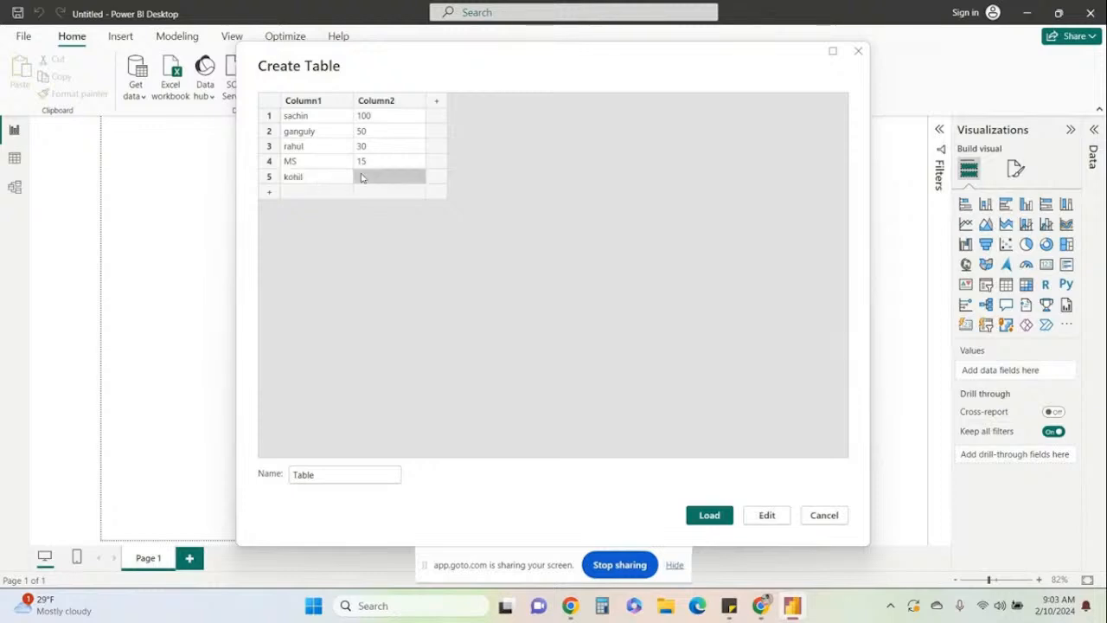
text(60)
key(Return)
click(708, 515)
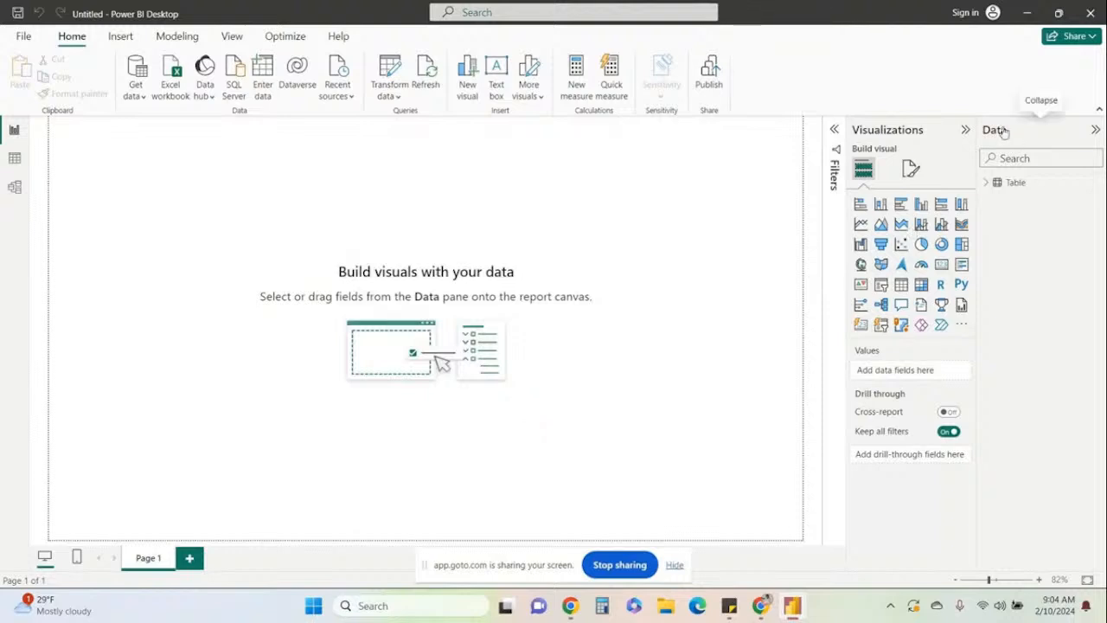
Plot Column2 by Column1 as a clustered column chart, and enlarge it in width and height on the page.
click(986, 184)
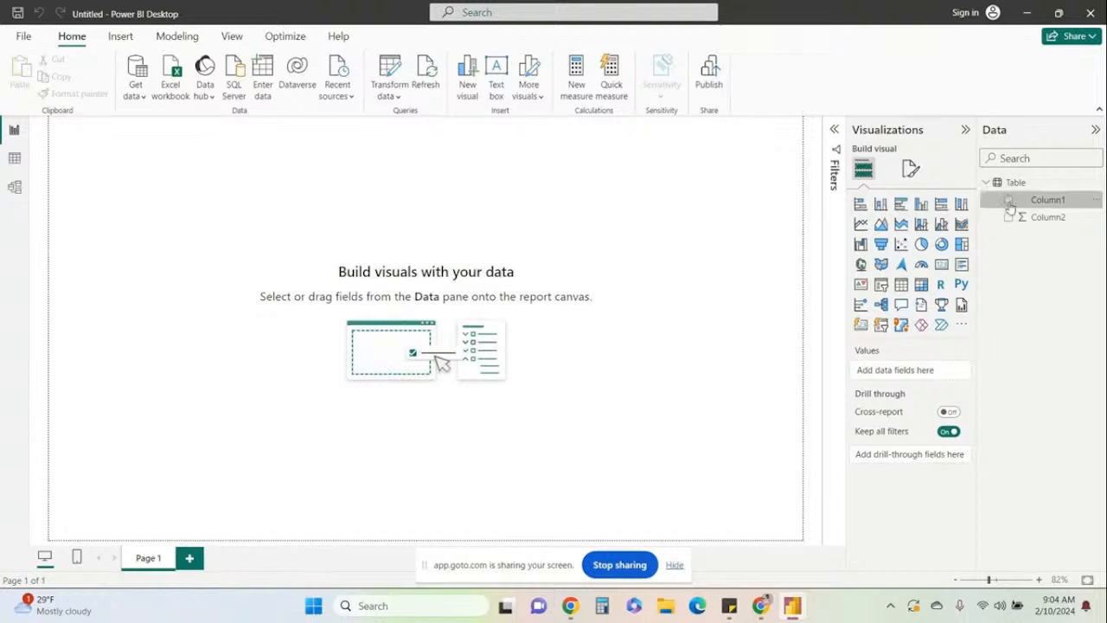
click(1008, 201)
click(1008, 218)
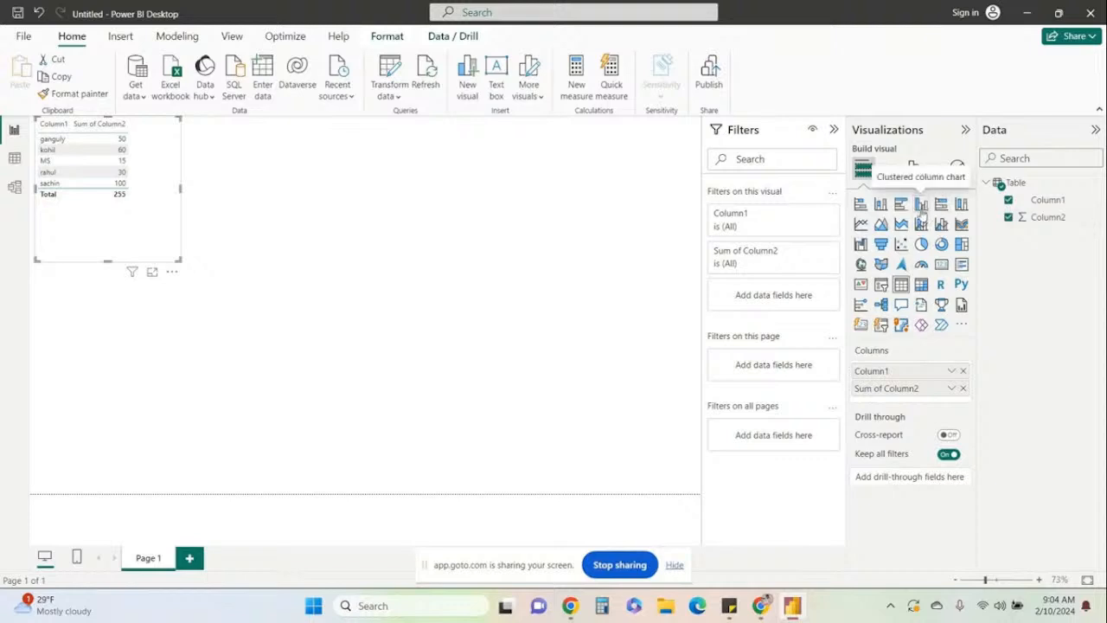
click(921, 207)
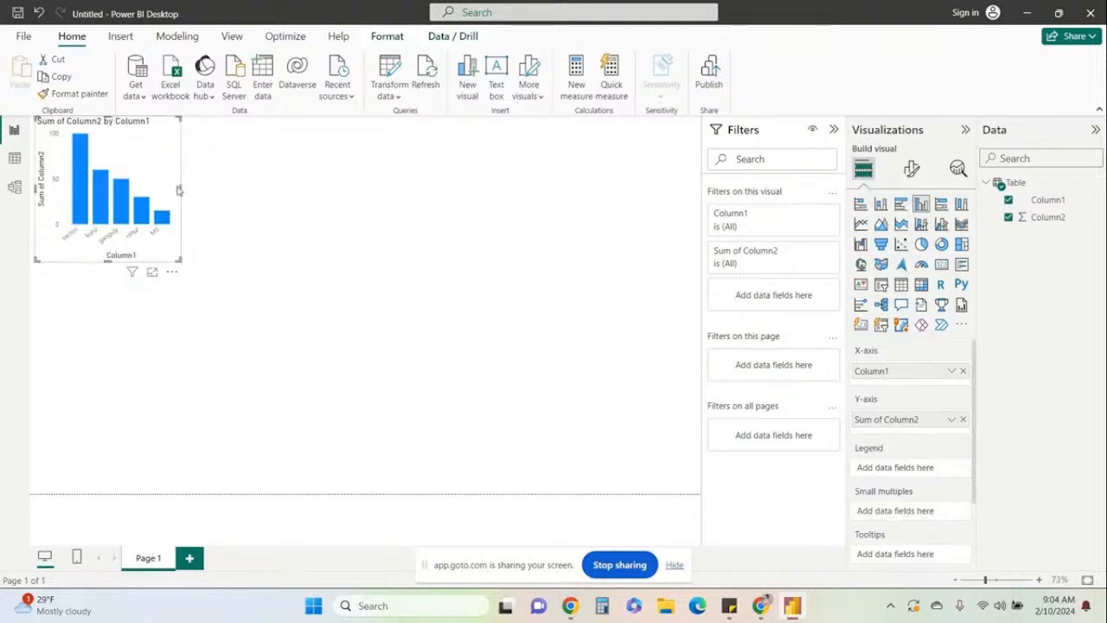
drag(179, 190, 450, 188)
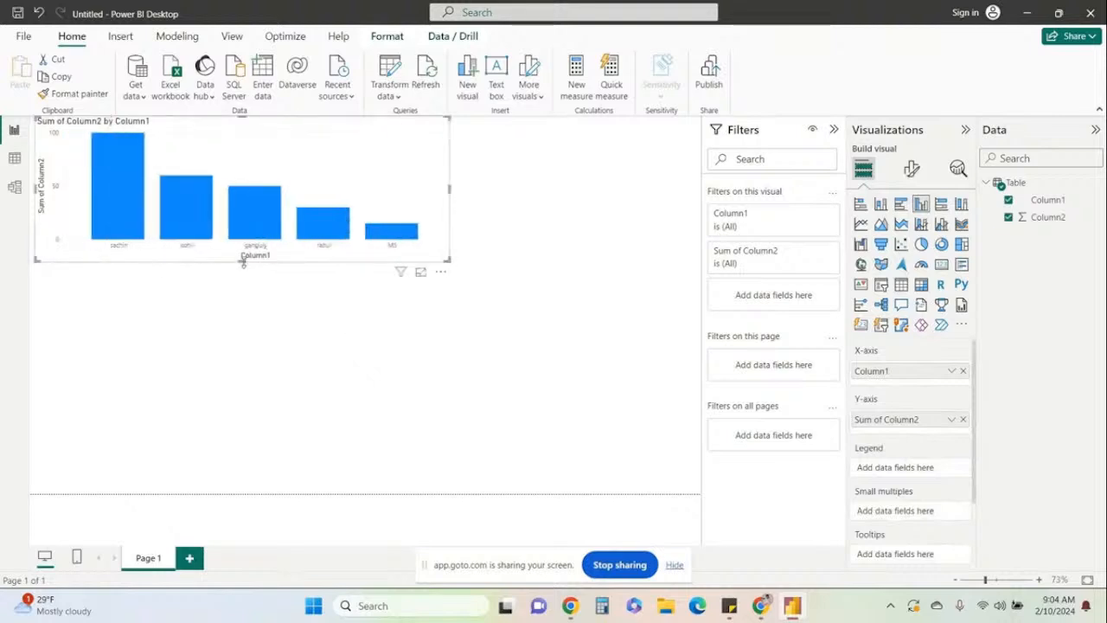
drag(240, 261, 263, 402)
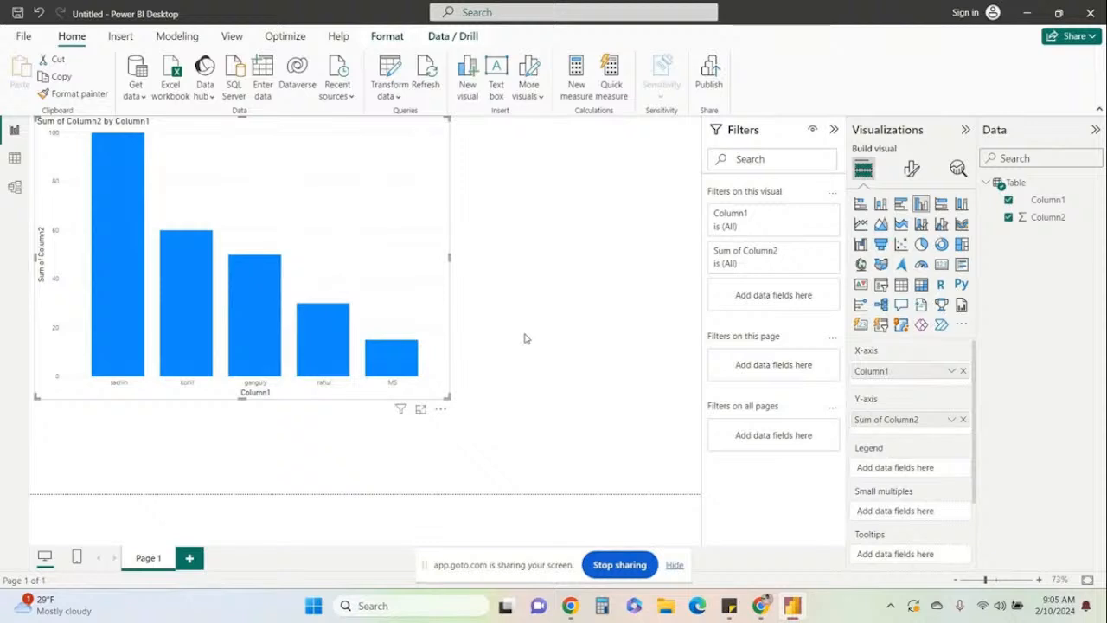
Save the report as cricket in the Documents folder.
click(17, 13)
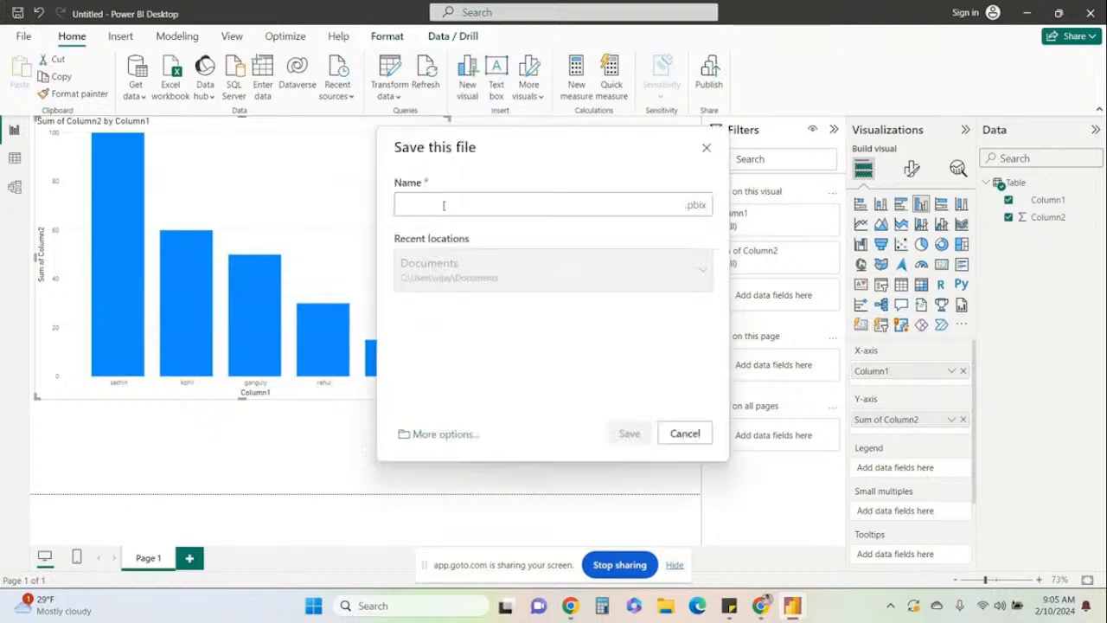
text(cricket)
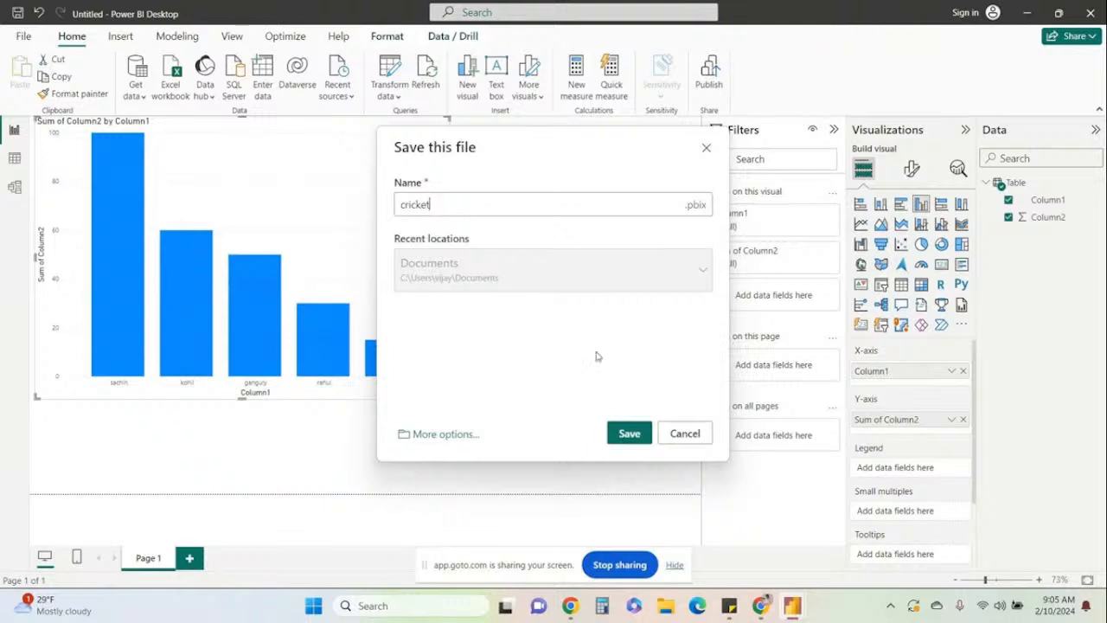
click(625, 435)
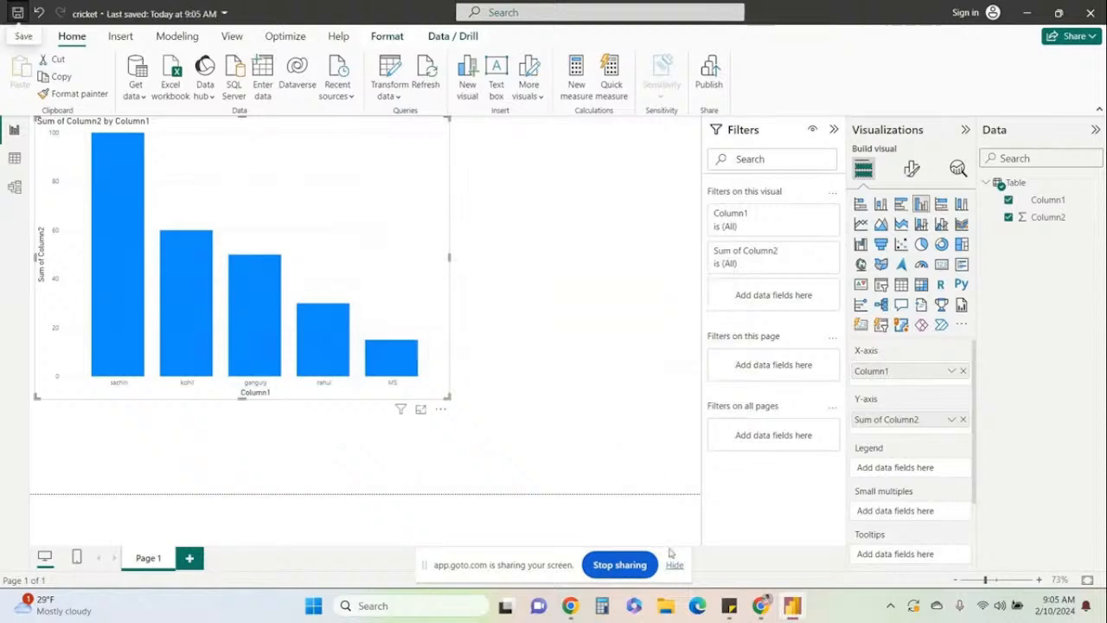
Bring up File Explorer and close the cricket report in Power BI Desktop.
click(665, 608)
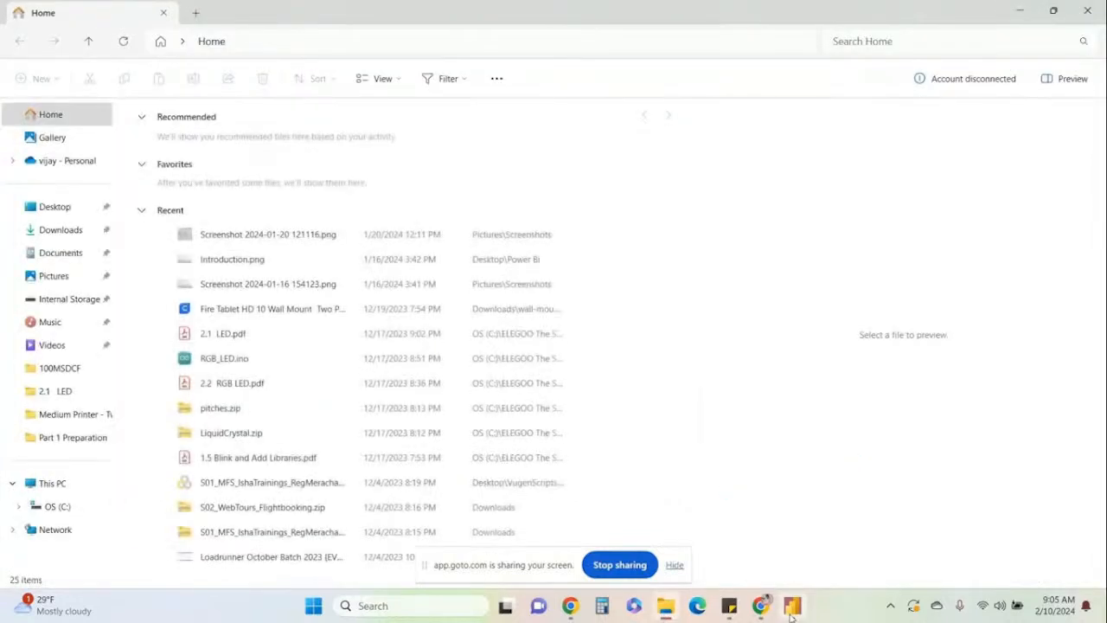
click(1087, 10)
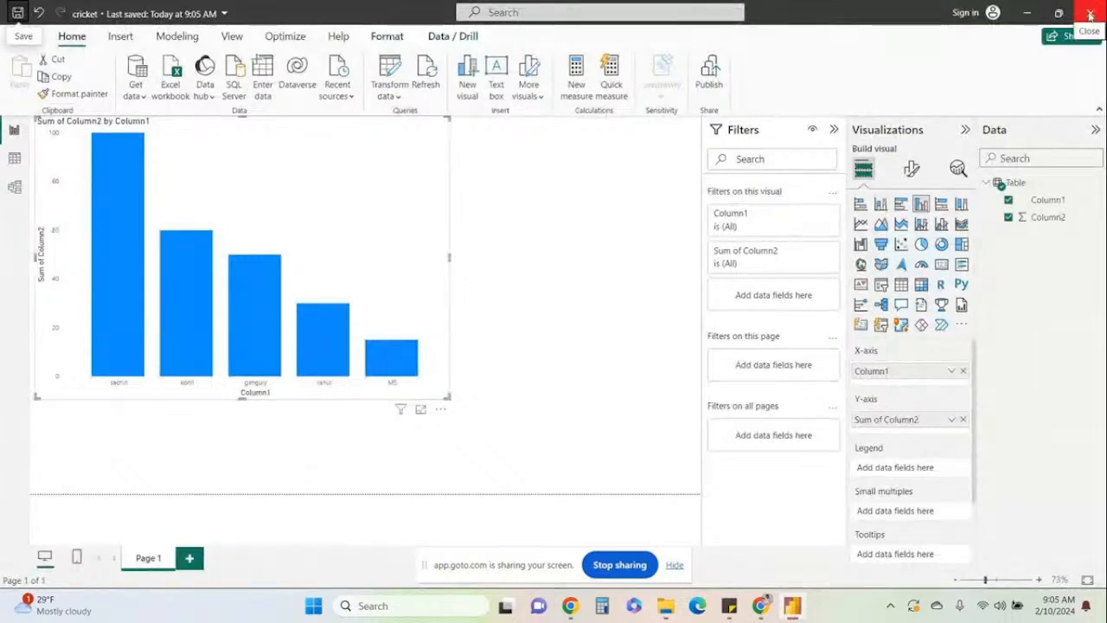
click(1090, 16)
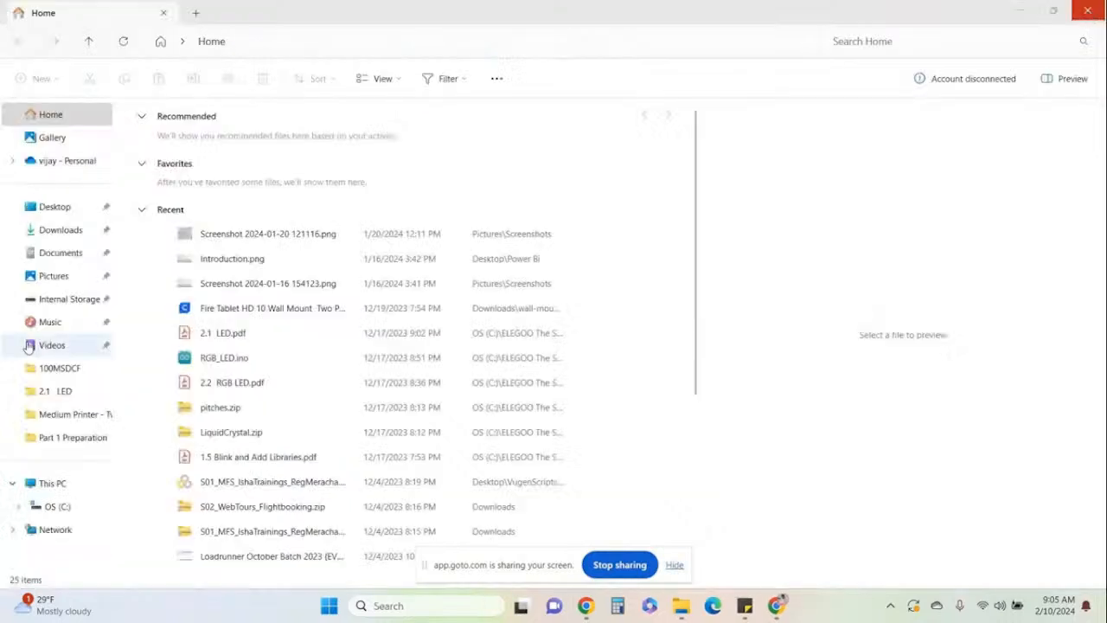
Browse drive C through Users to the user's profile folder, and sort its contents by date modified, newest first.
click(46, 514)
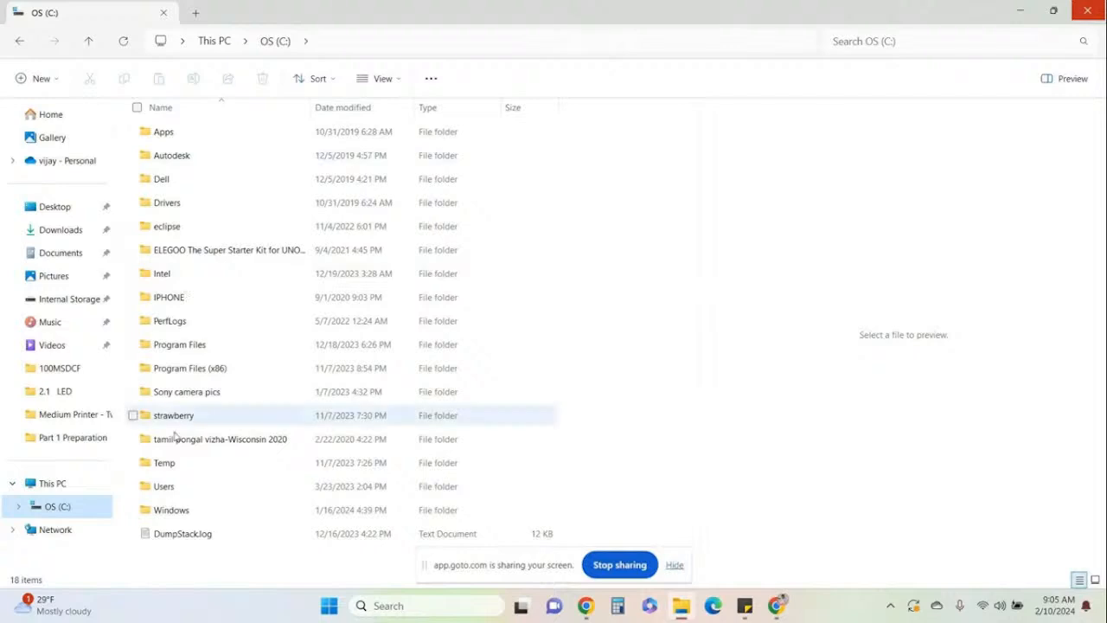
double_click(165, 486)
click(157, 157)
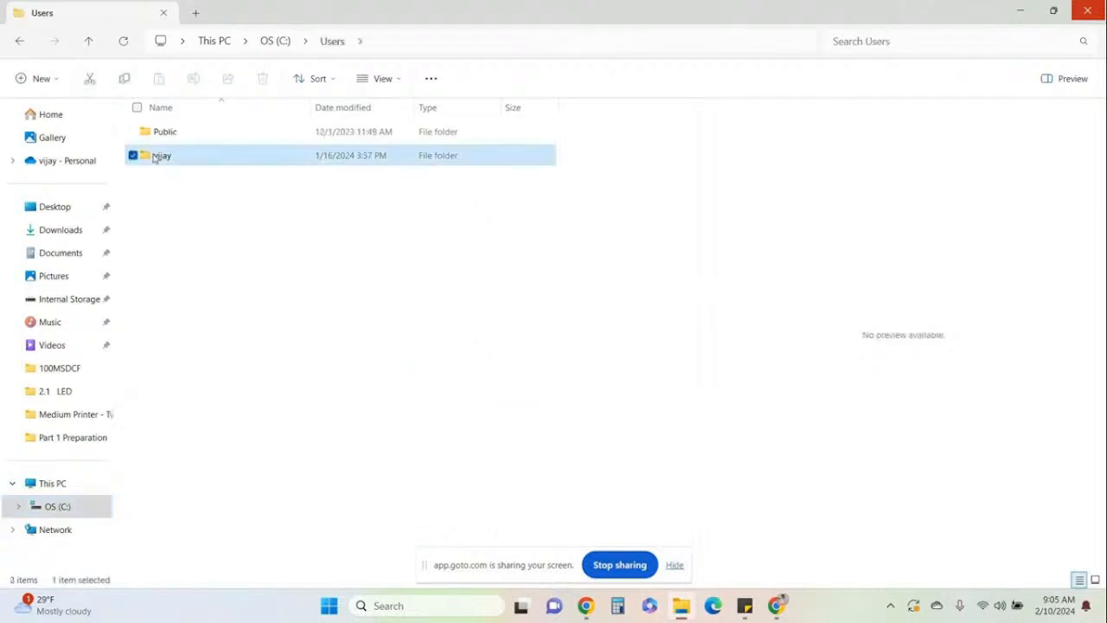
double_click(156, 157)
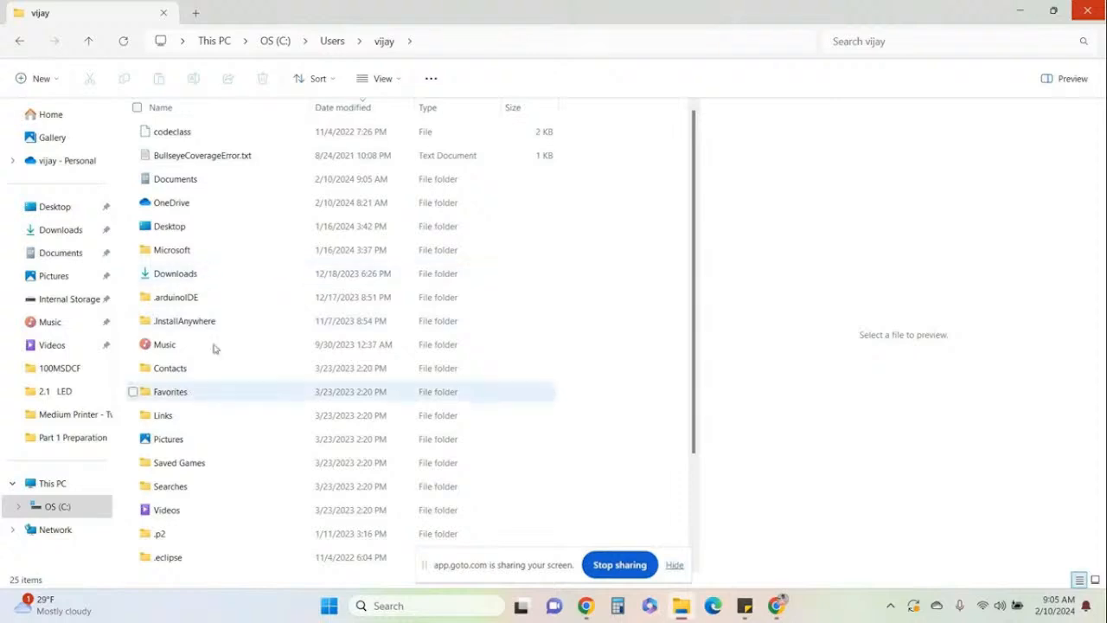
click(352, 109)
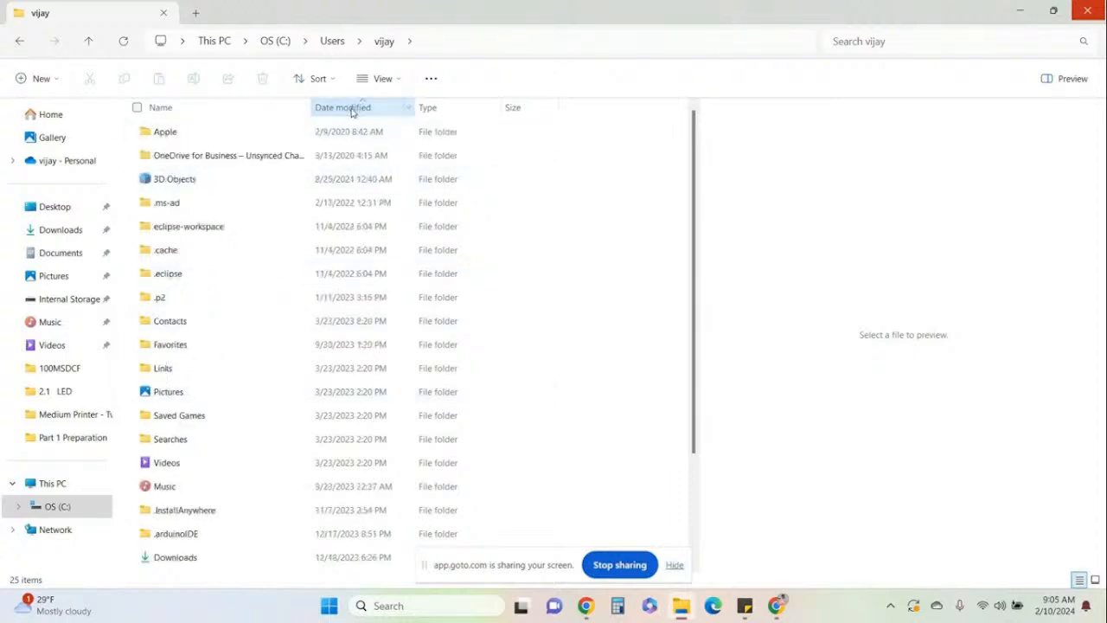
click(351, 109)
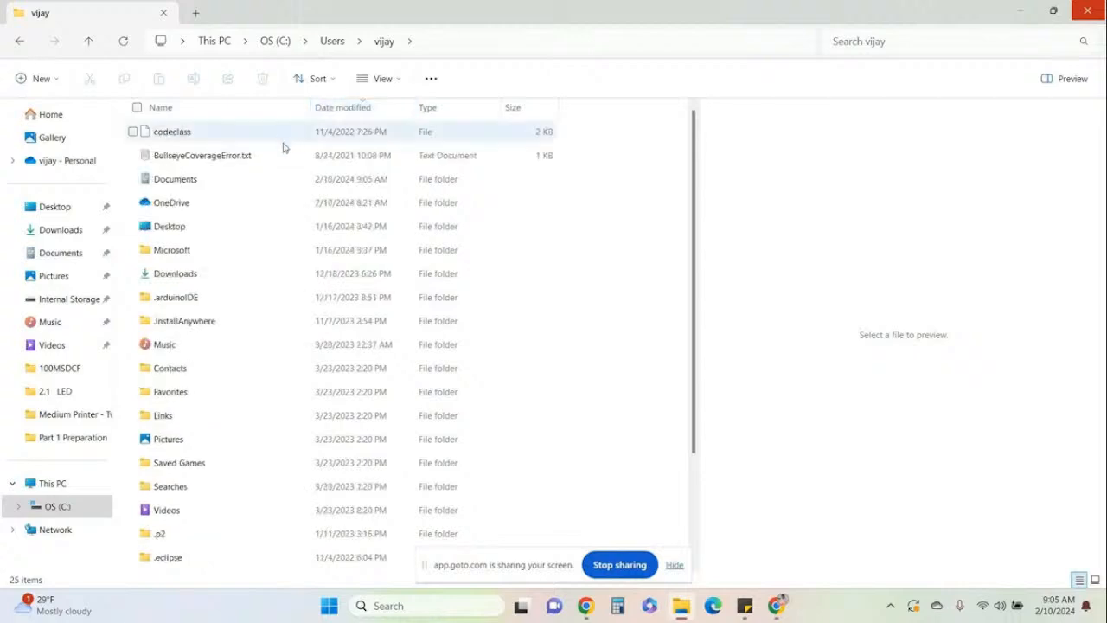
Find the Documents folder in the user's profile and reopen cricket.pbix from it.
key(c)
key(c)
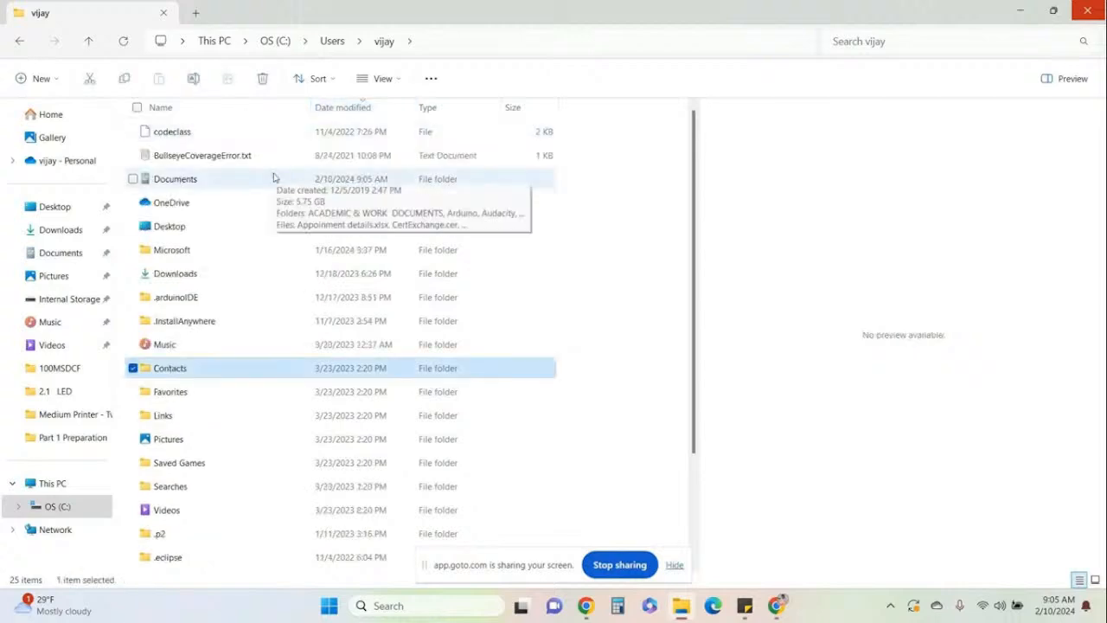
key(c)
key(c)
key(c)
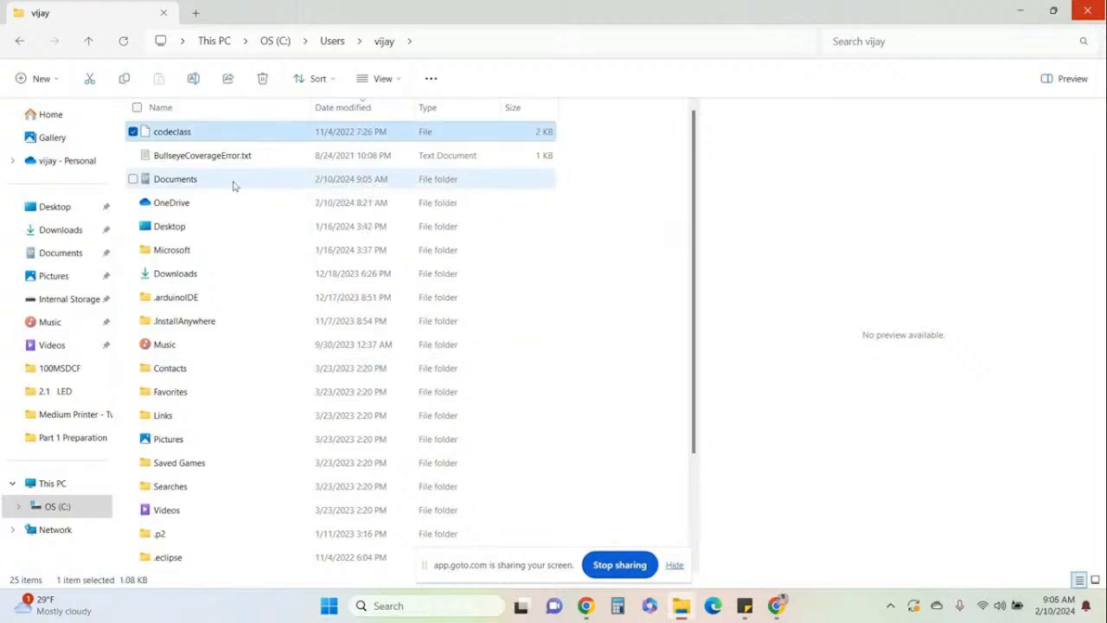
double_click(224, 185)
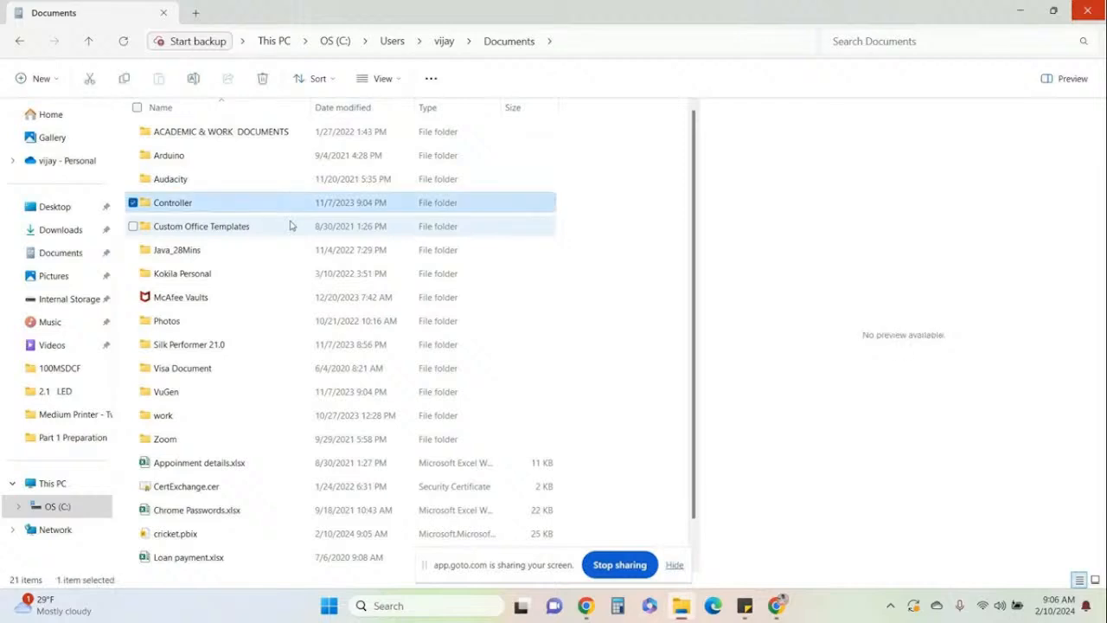
click(176, 530)
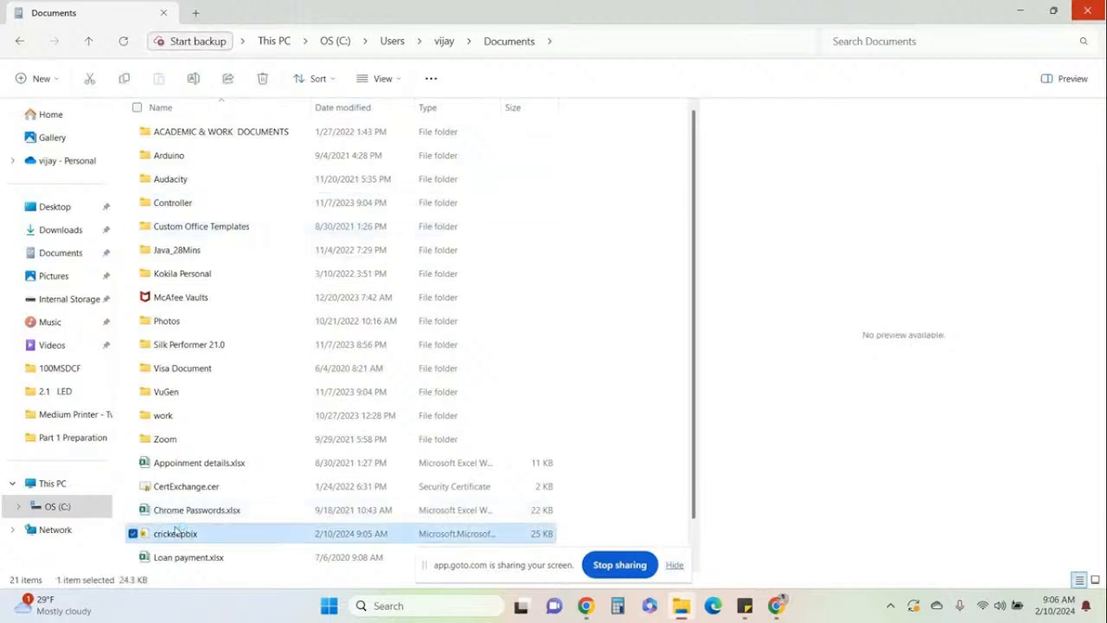
double_click(178, 530)
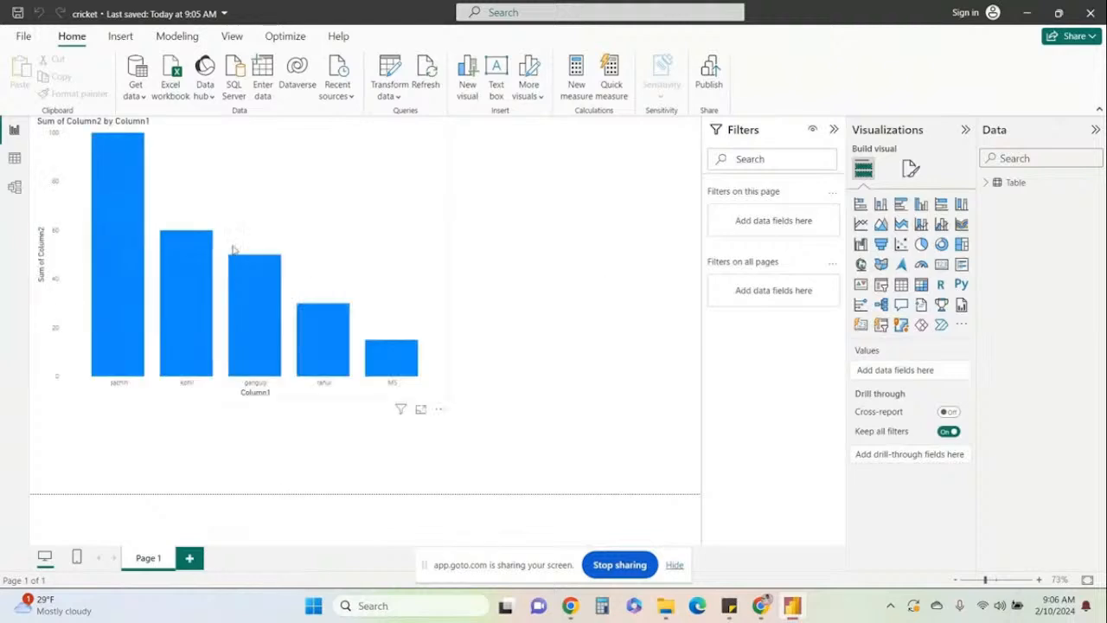
Select the column chart and examine the filter options for Column1 and the chart's available commands.
click(257, 396)
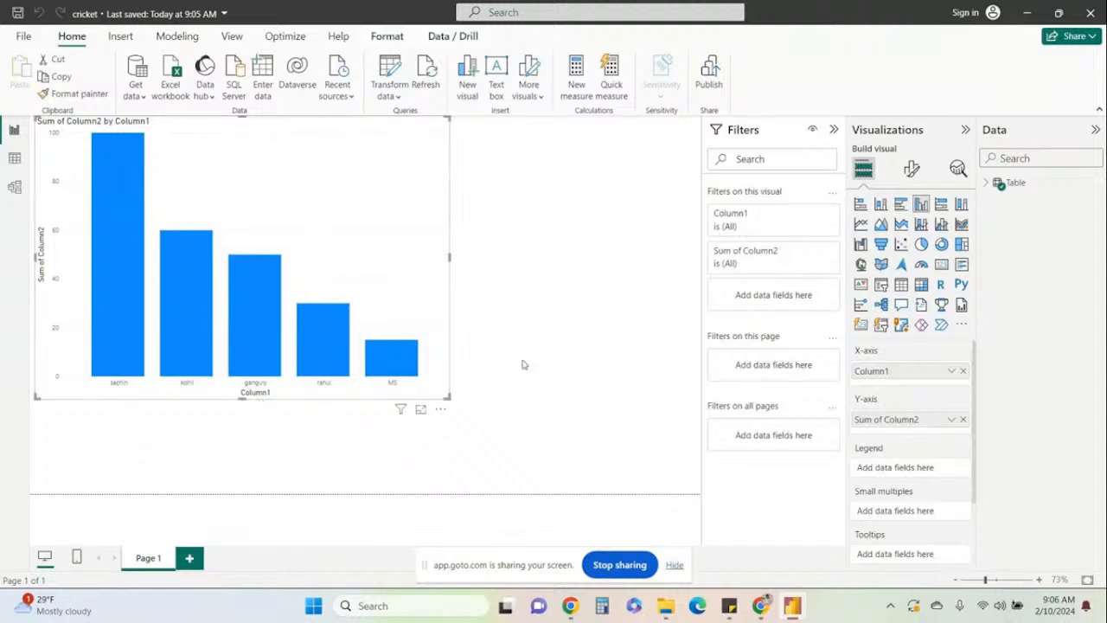
click(754, 222)
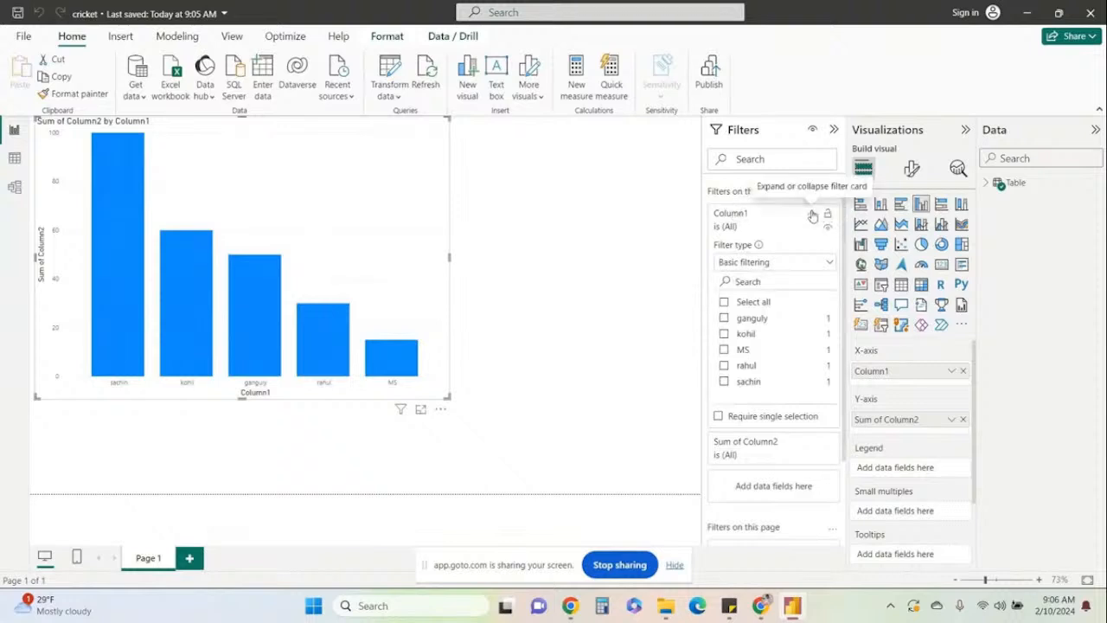
click(812, 214)
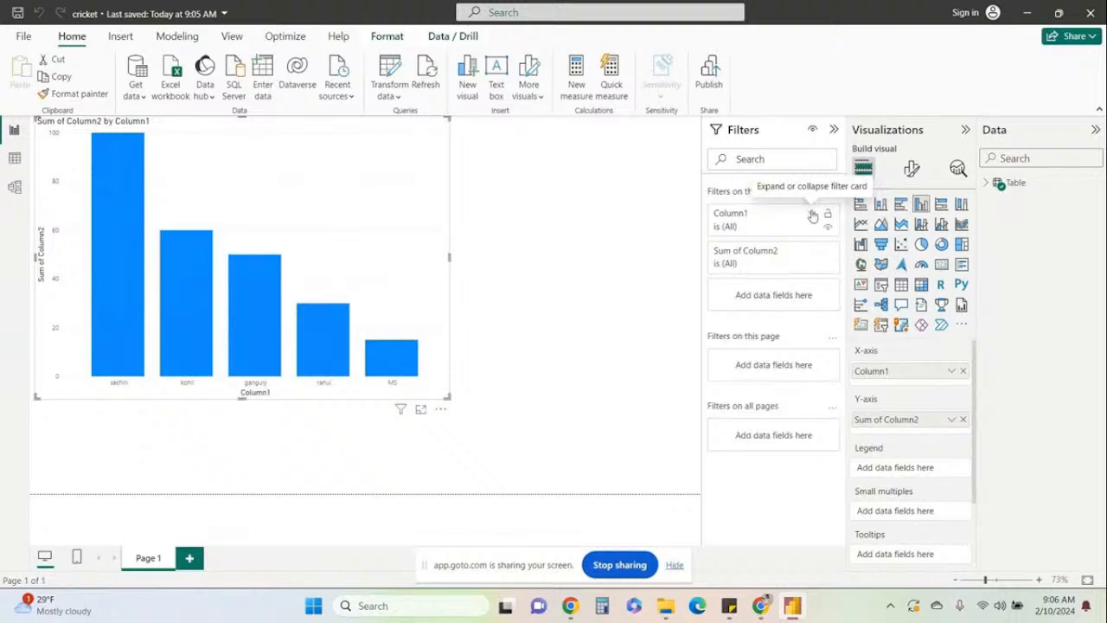
right_click(257, 397)
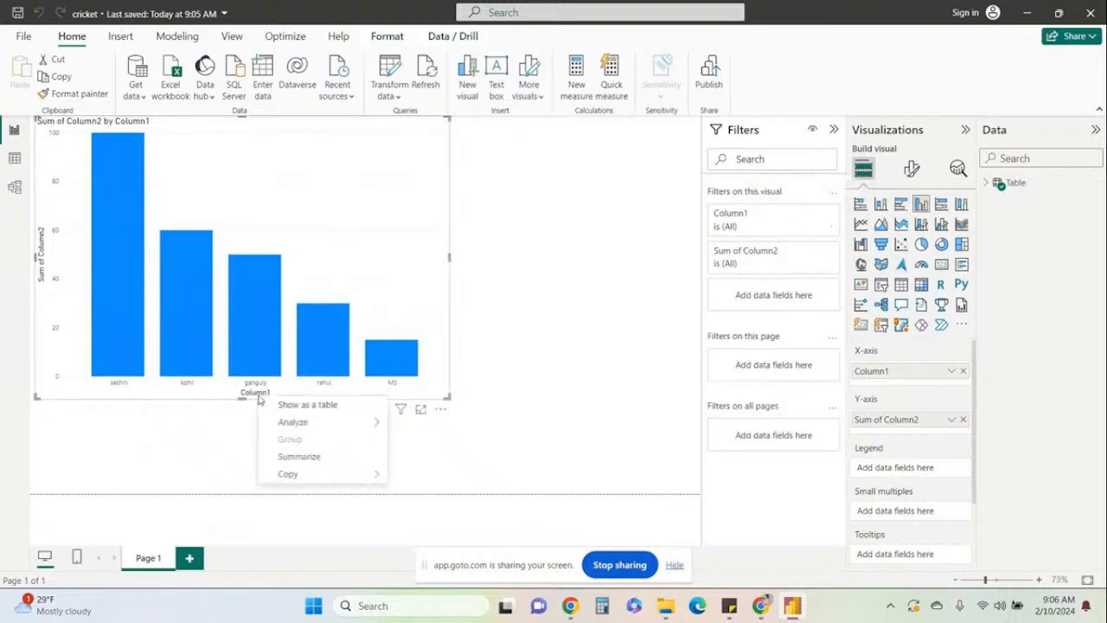
click(627, 427)
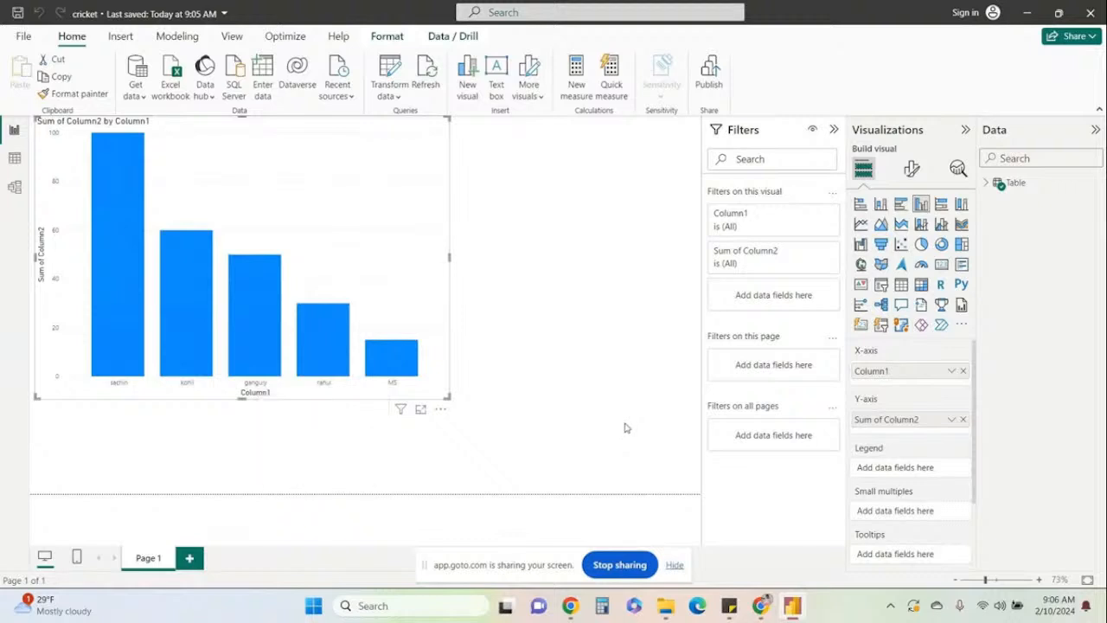
Rename the column chart's X-axis field Column1 to Name.
double_click(893, 371)
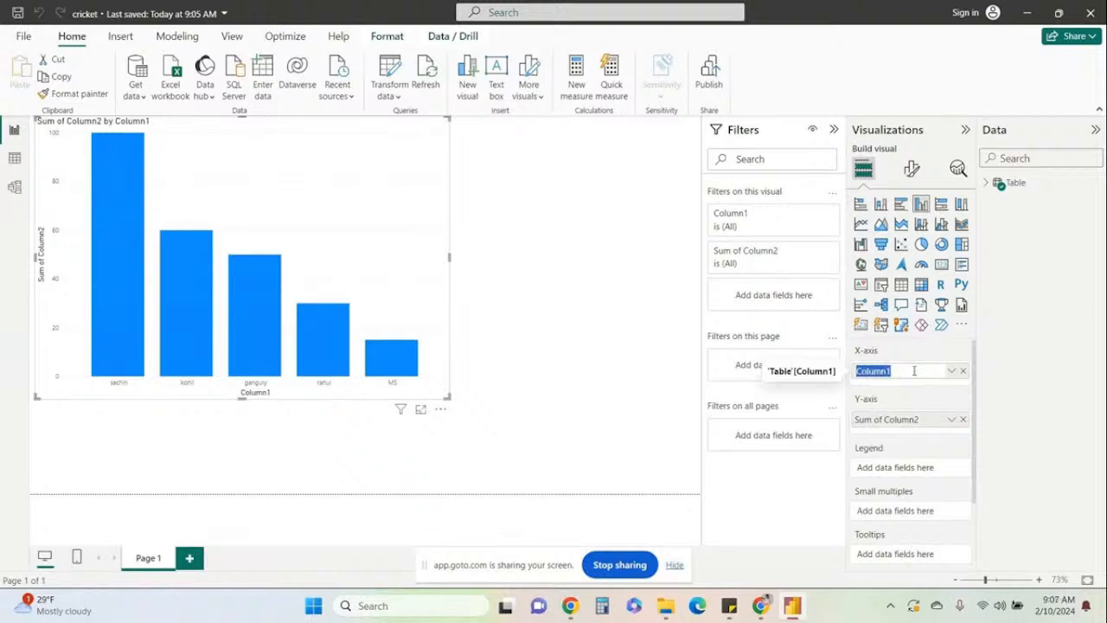
text(Nmae)
key(BackSpace)
key(BackSpace)
key(BackSpace)
text(ame)
key(Return)
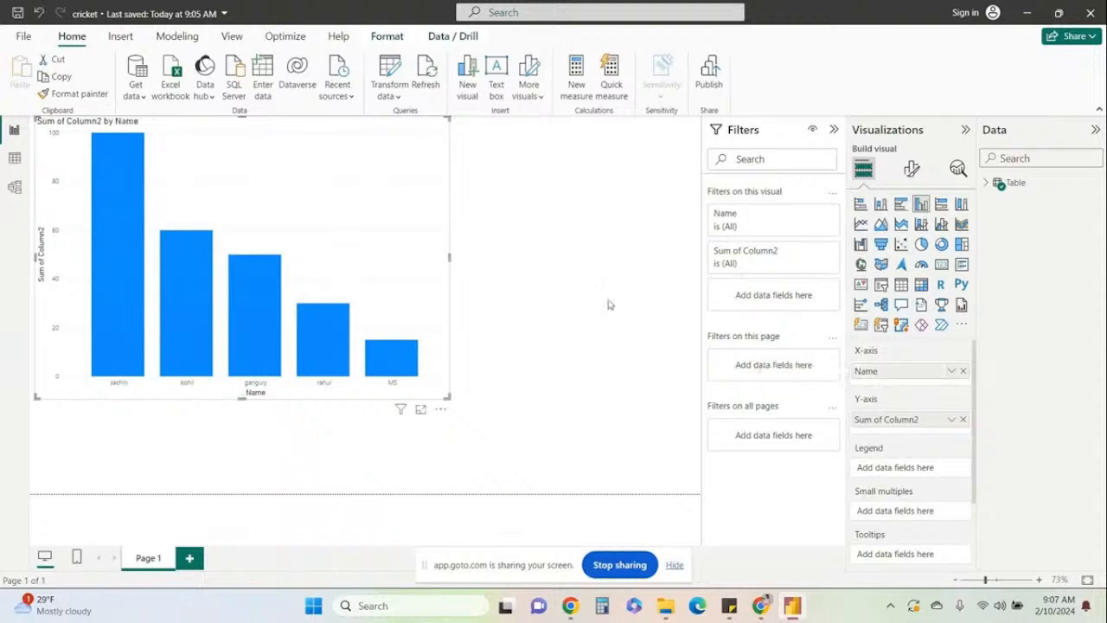
Rename the column chart's Y-axis field Sum of Column2 to Score.
double_click(921, 422)
text(Sc)
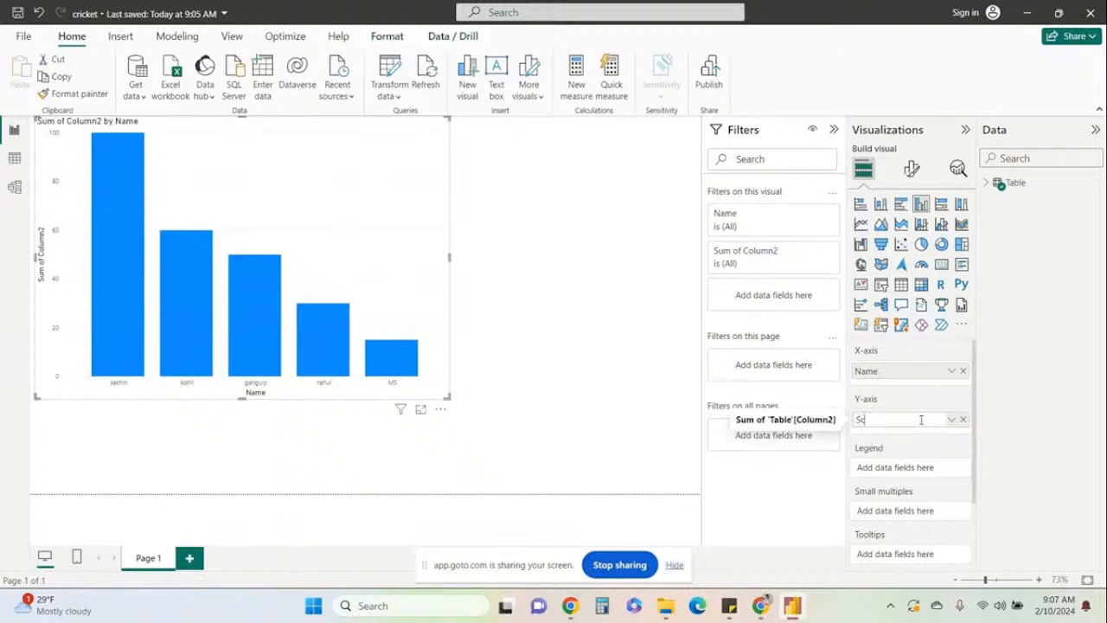
text(ore)
key(Return)
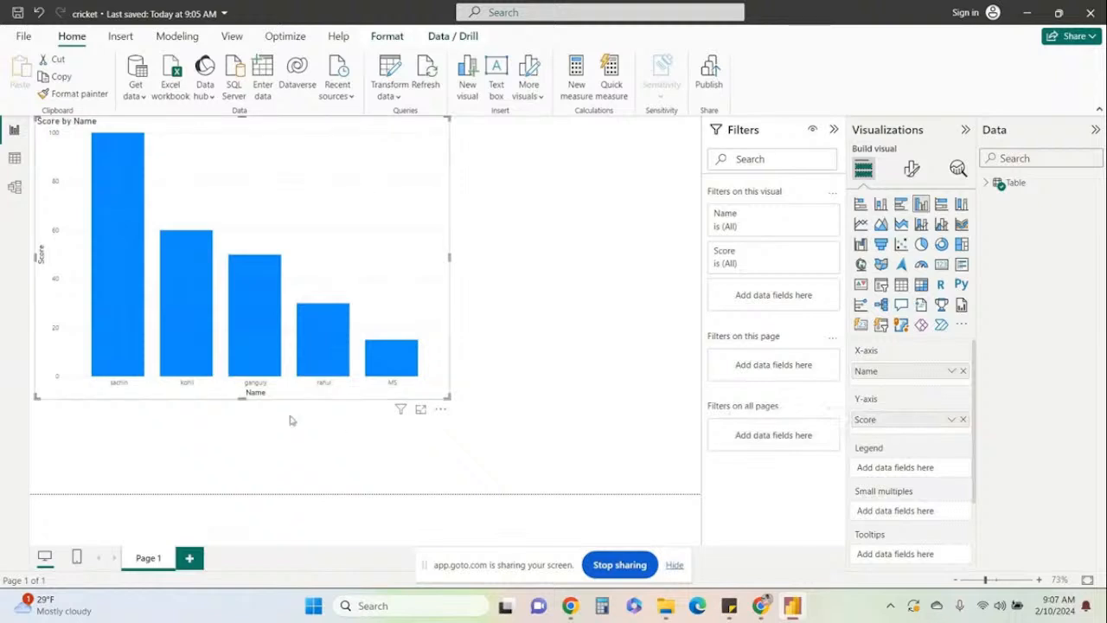
mouse_move(403, 415)
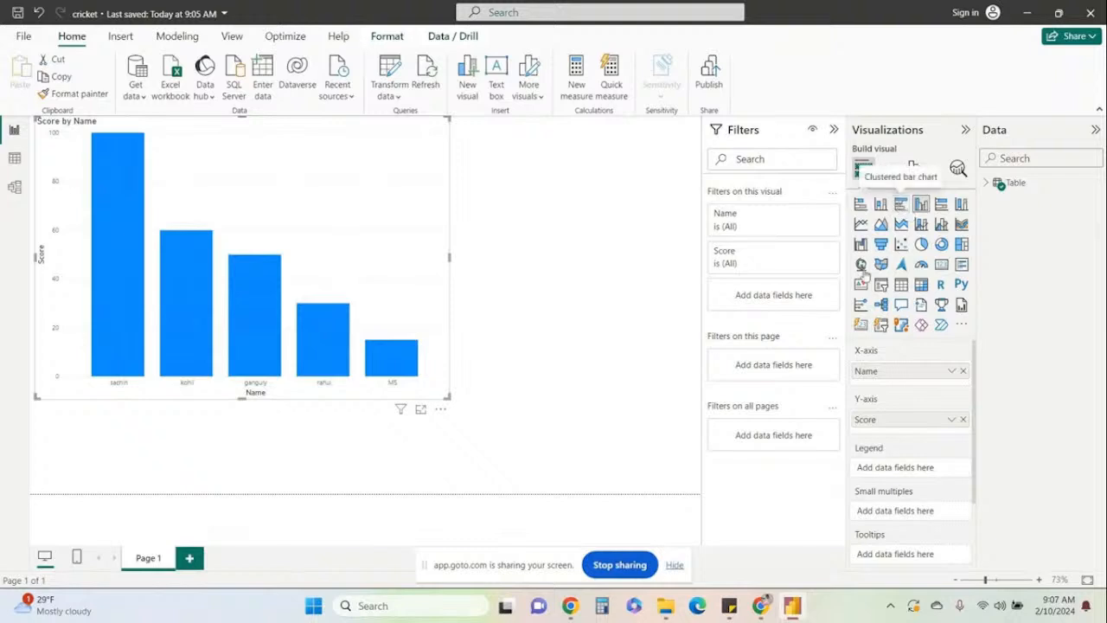
click(439, 410)
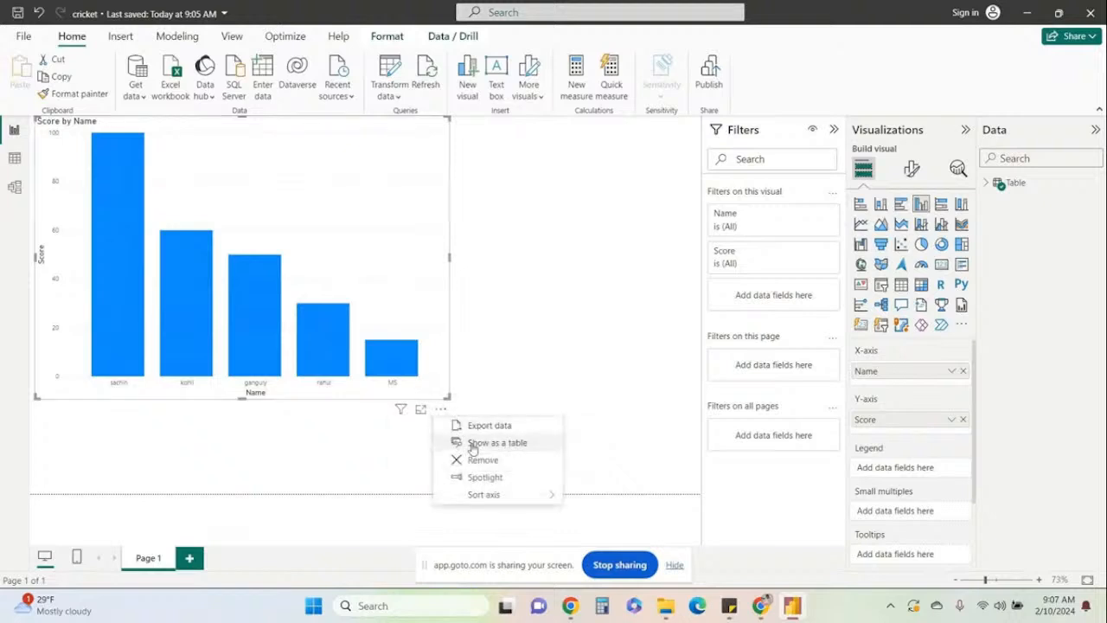
click(515, 372)
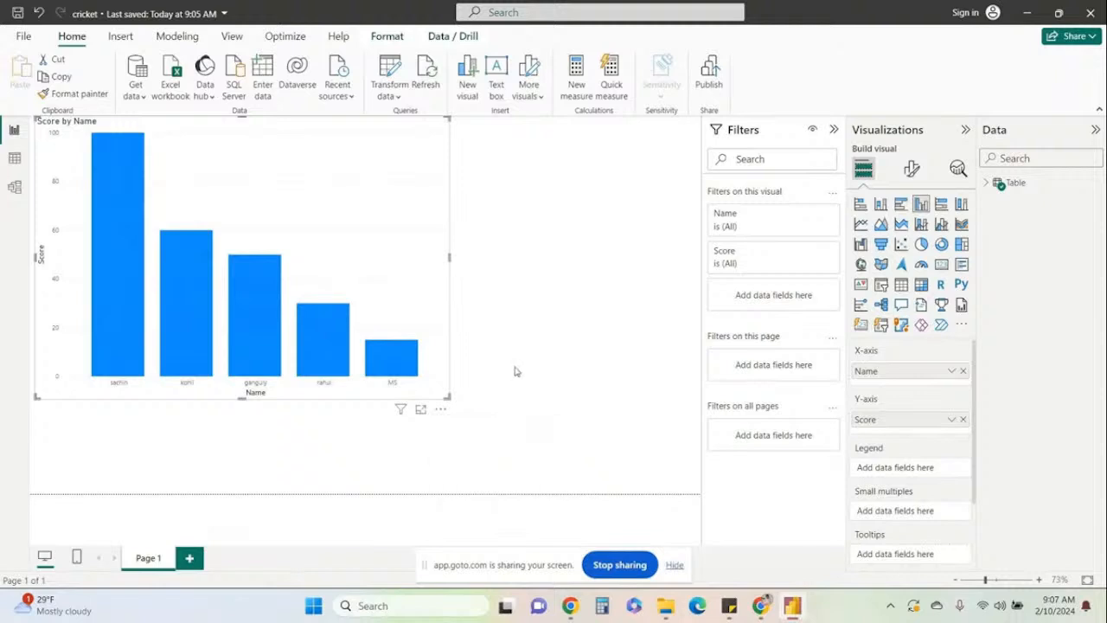